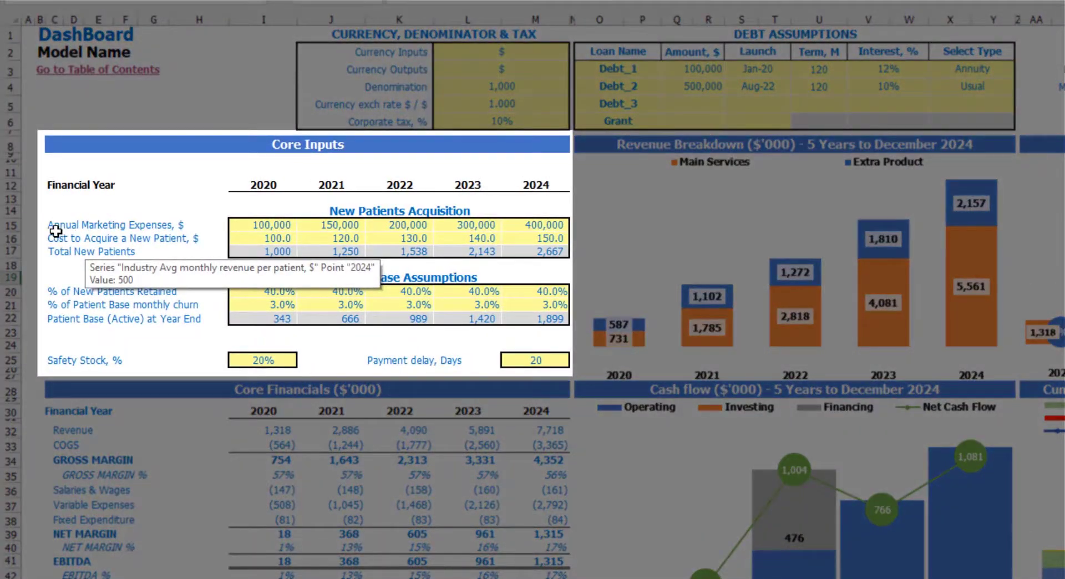
# Step: Set the 2020 Annual Marketing Expenses in the Core Inputs to 150,000
pyautogui.moveTo(267, 223); pyautogui.dragTo(550, 231)
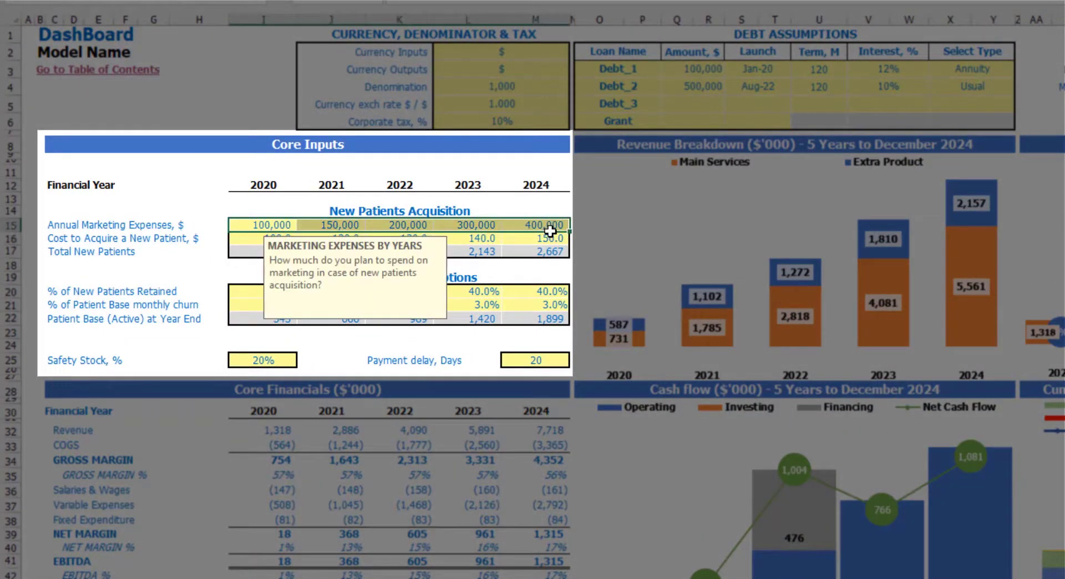
pyautogui.click(277, 224)
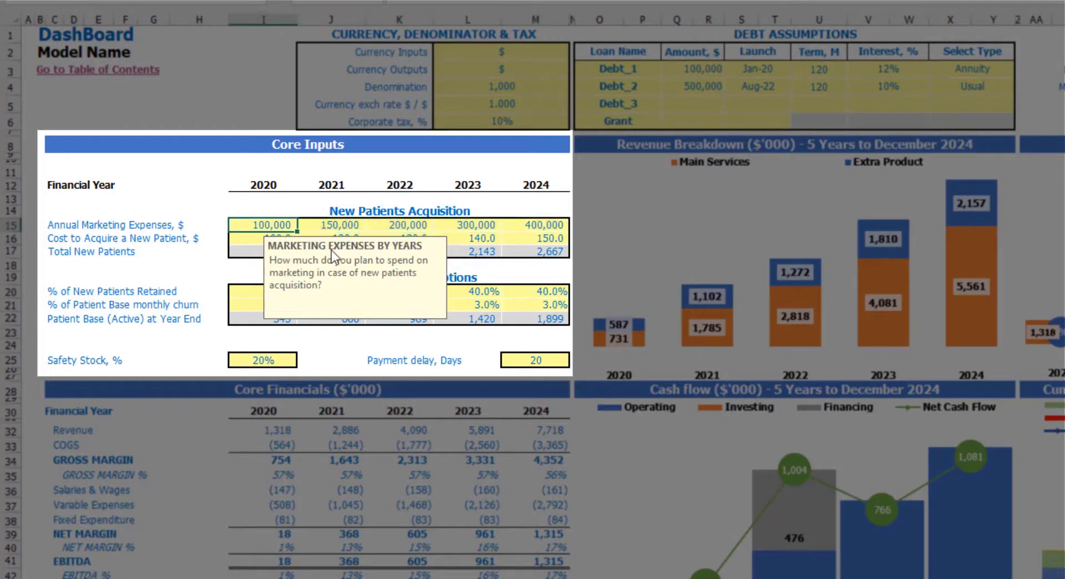
pyautogui.write('15000')
pyautogui.press('Return')
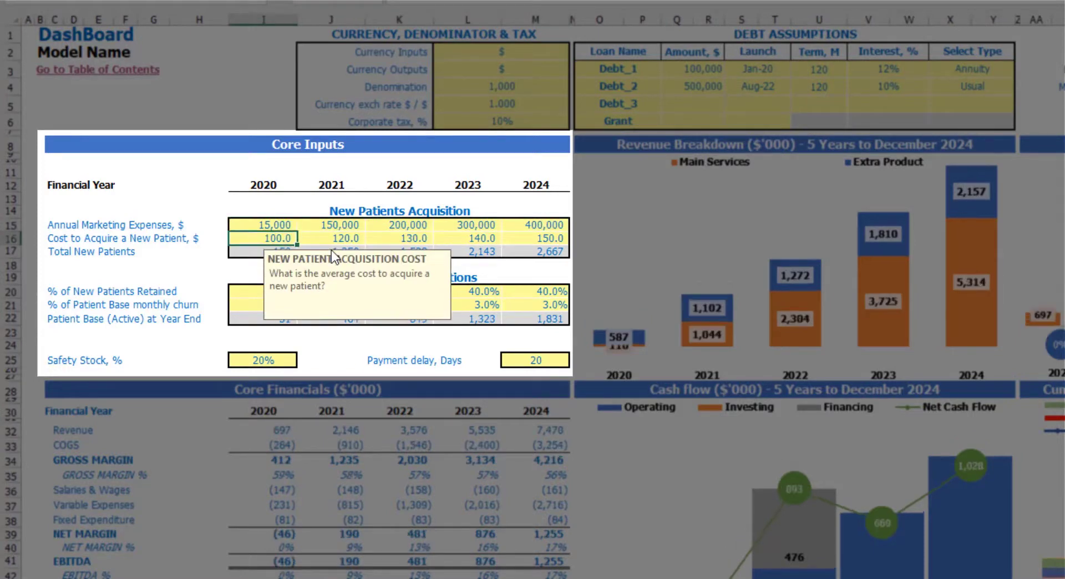
pyautogui.press('Up')
pyautogui.write('150,000')
pyautogui.press('Tab')
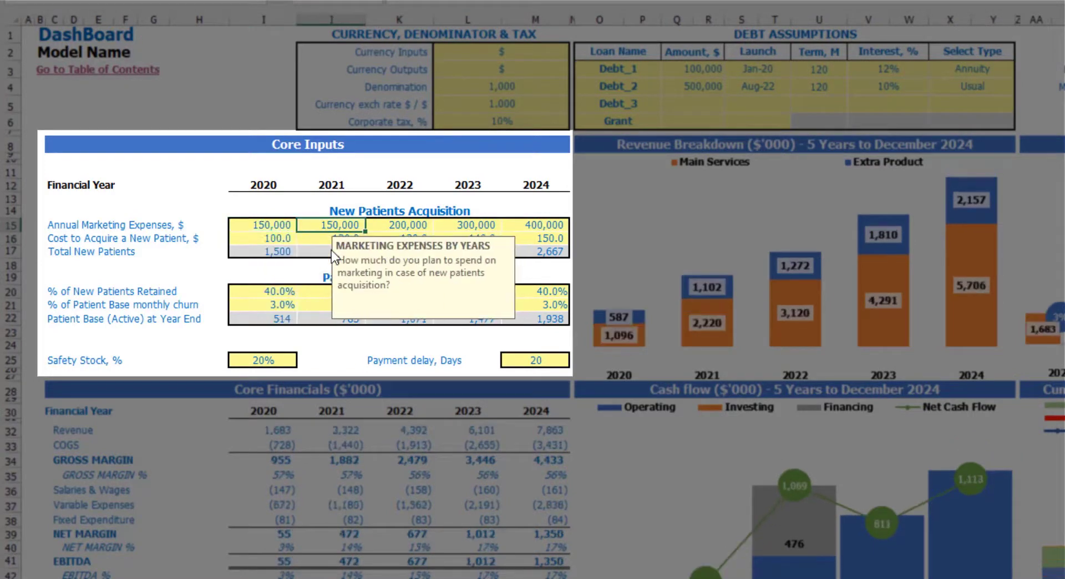
# Step: Make the 2021 Annual Marketing Expenses a formula that adds 50,000 to the 2020 amount (=I15+50000)
pyautogui.write('=')
pyautogui.press('Left')
pyautogui.write('50')
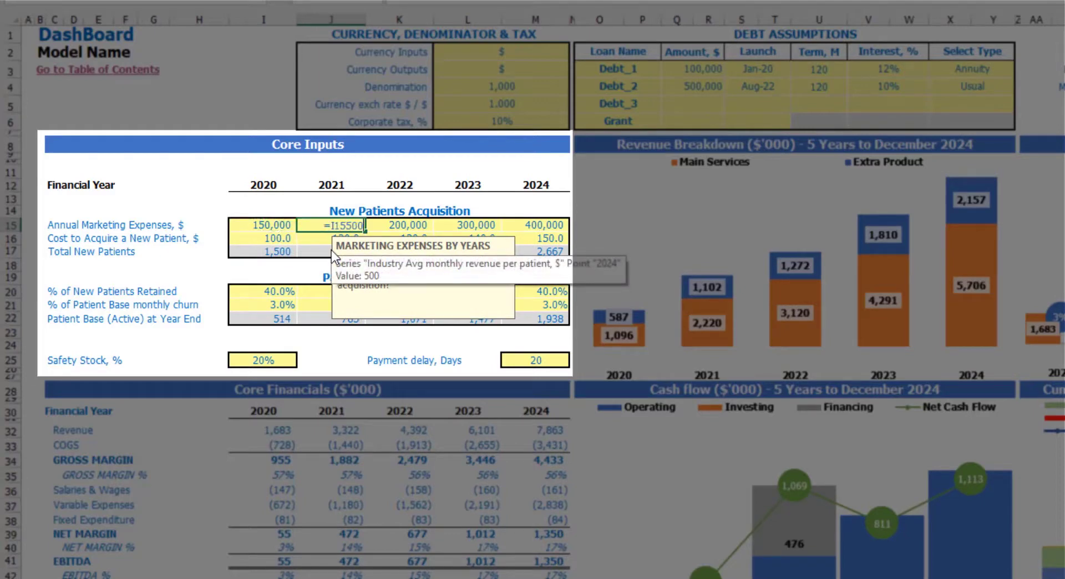
pyautogui.write('=')
pyautogui.press('Left')
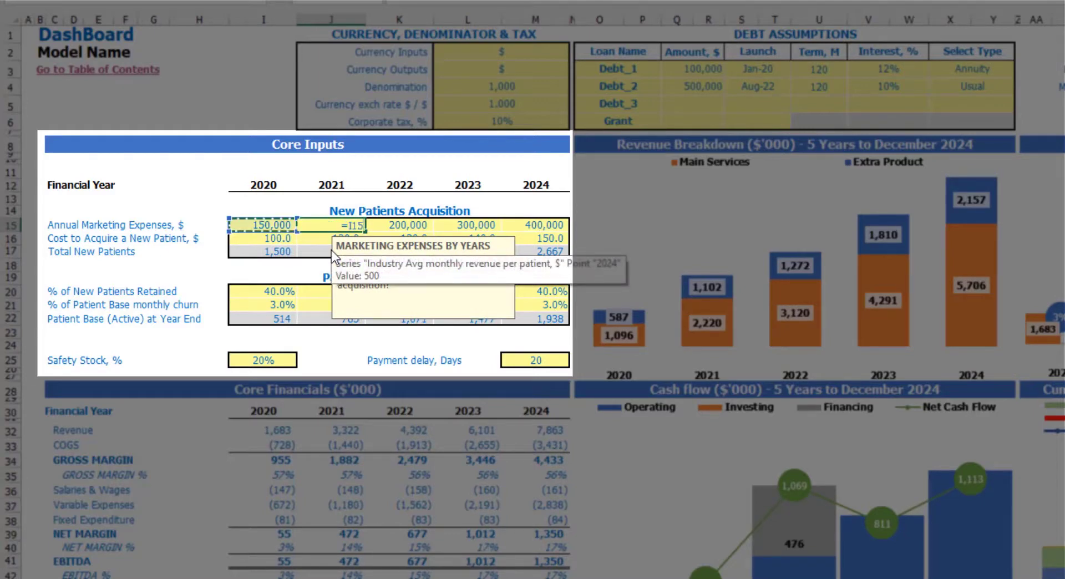
pyautogui.write('+50000')
pyautogui.hotkey('ctrl', 'Return')
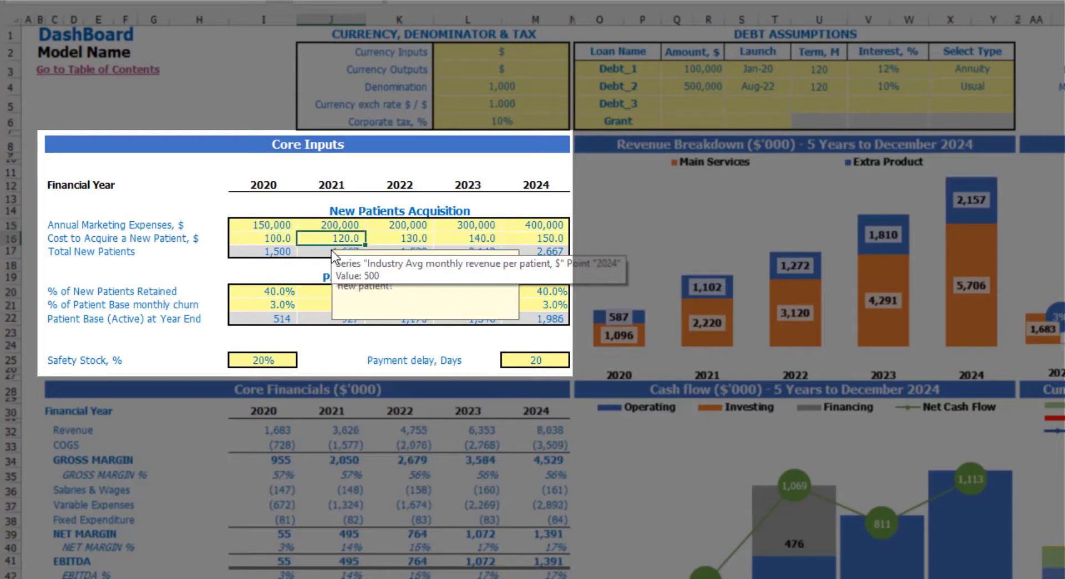
# Step: Copy the 2021 marketing expense formula to the years 2022 through 2024
pyautogui.hotkey('ctrl', 'c')
pyautogui.press('Right')
pyautogui.hotkey('shift', 'Right')
pyautogui.hotkey('shift', 'Right')
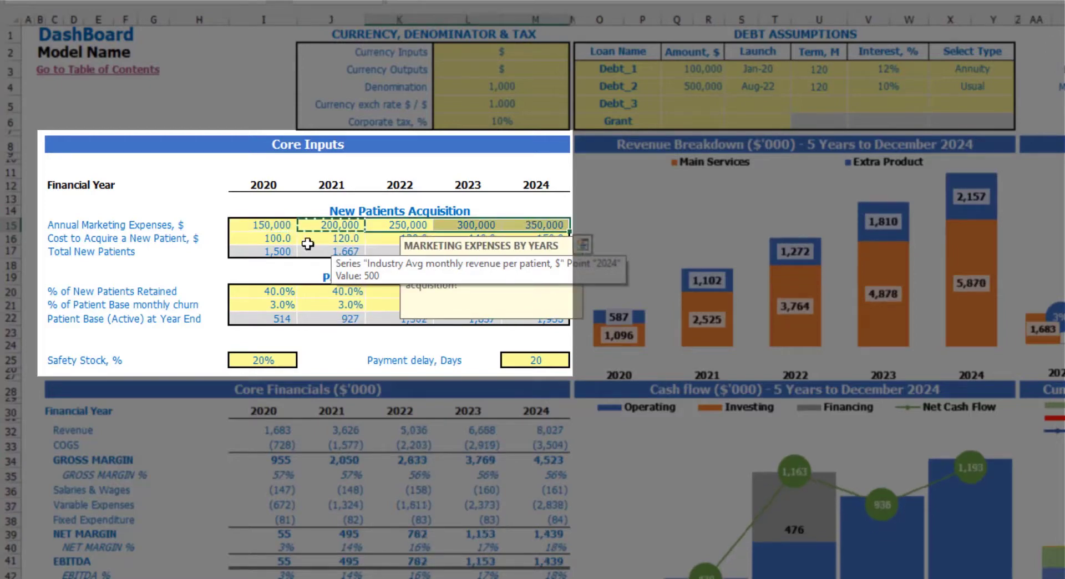
pyautogui.hotkey('ctrl', 'v')
pyautogui.click(194, 171)
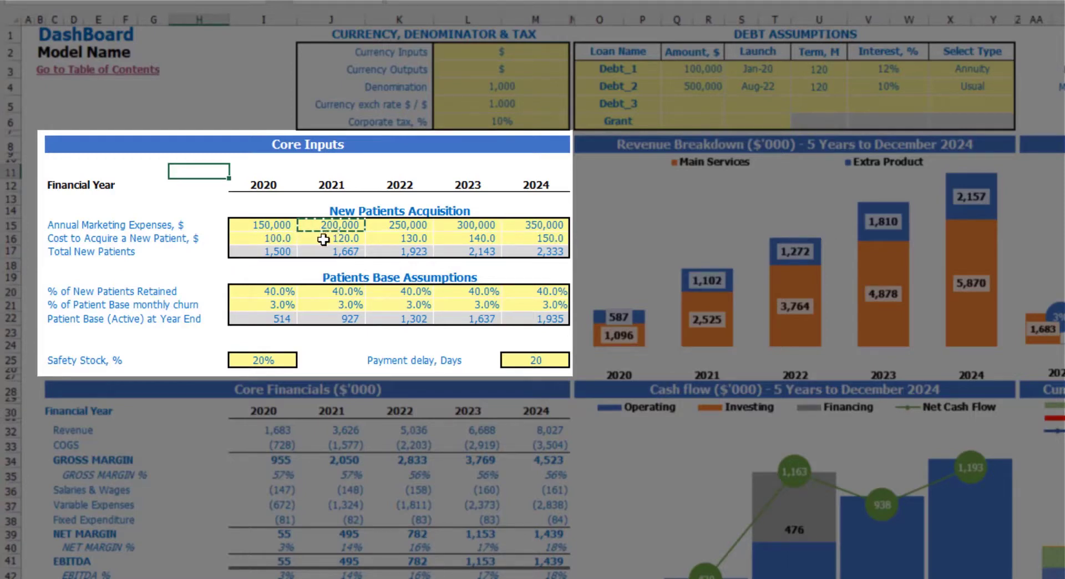
# Step: Examine the acquisition cost, total new patients, retention, monthly churn and active patient base rows in the Core Inputs
pyautogui.click(415, 242)
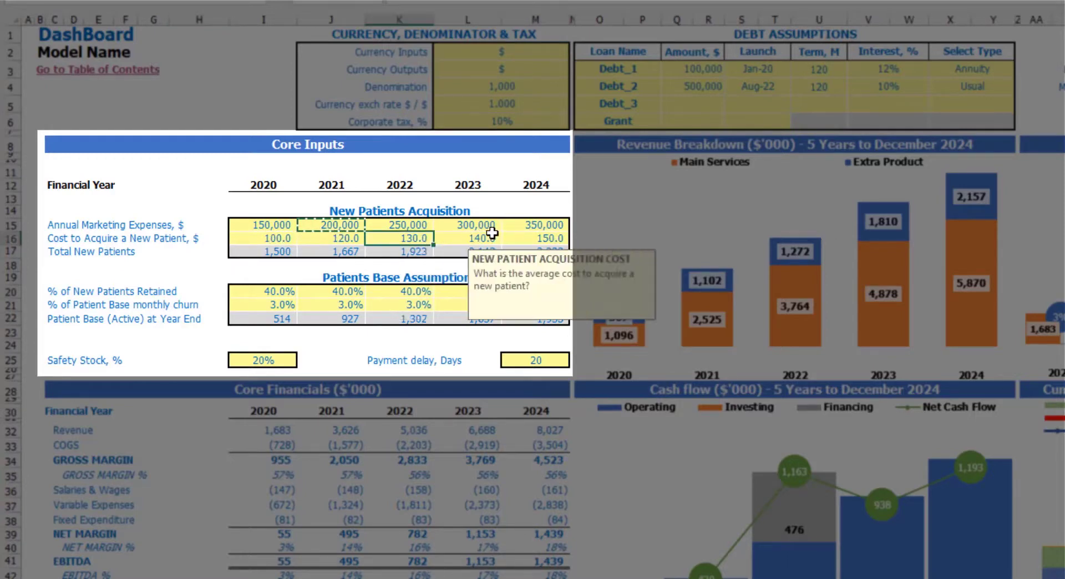
pyautogui.click(152, 264)
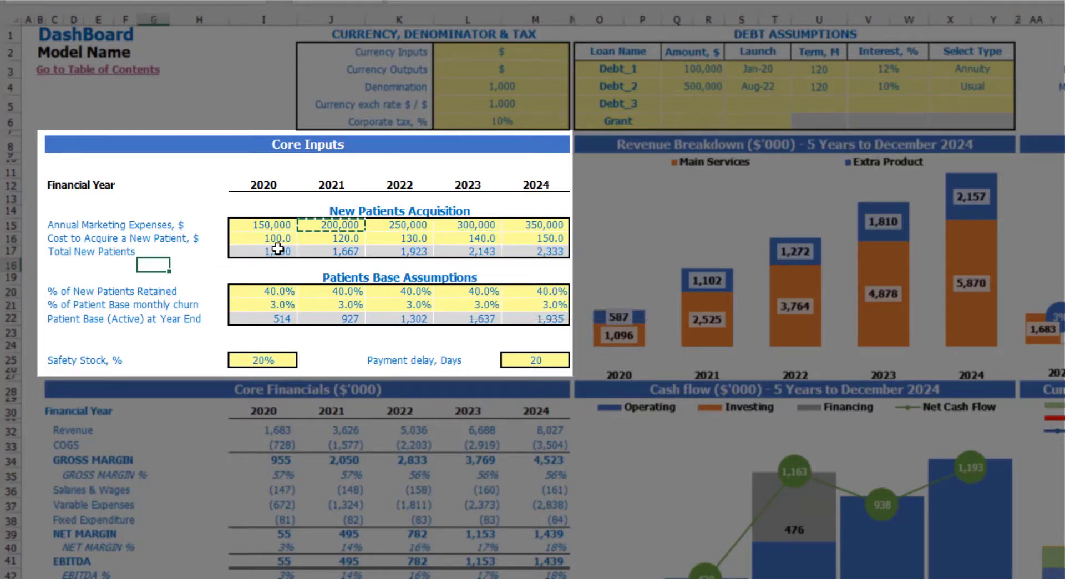
pyautogui.moveTo(270, 251); pyautogui.dragTo(535, 251)
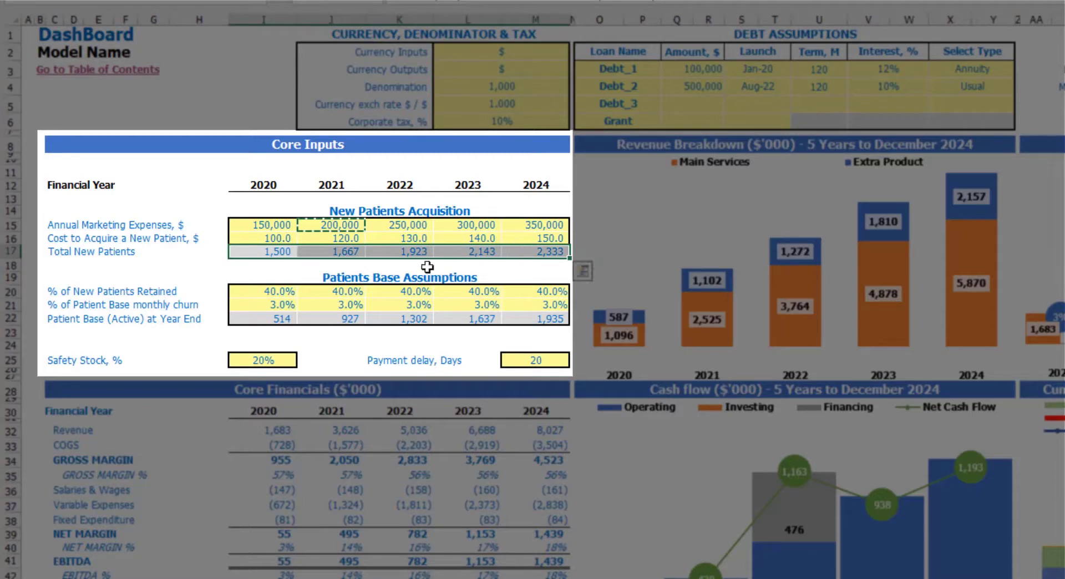
pyautogui.click(331, 278)
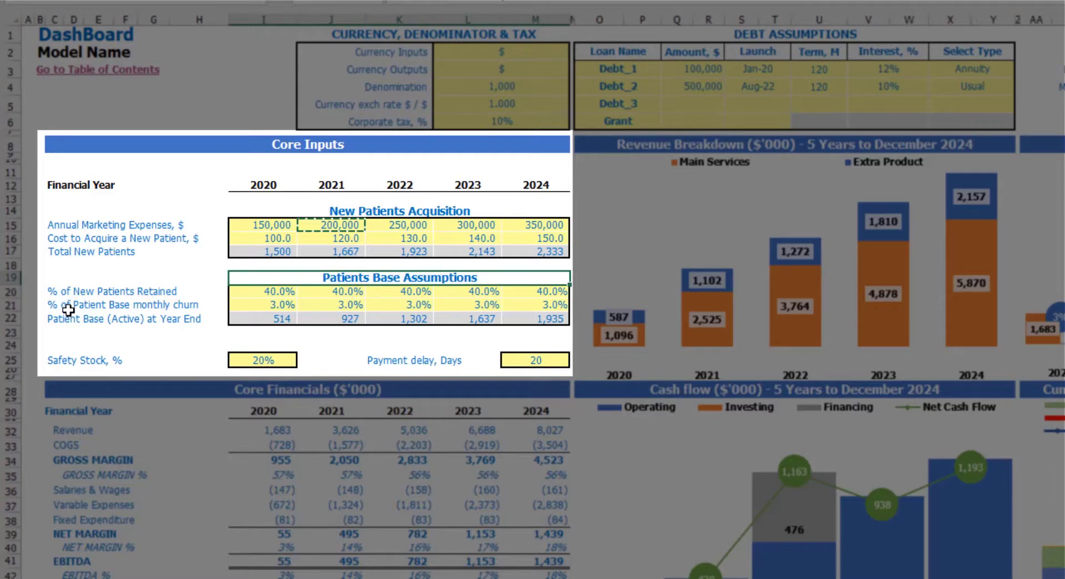
pyautogui.click(254, 294)
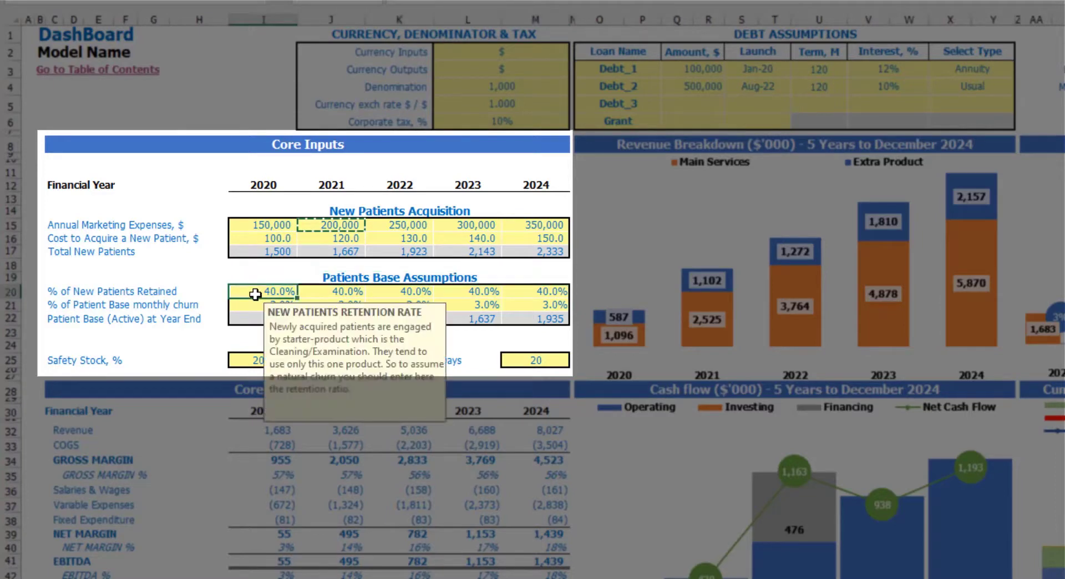
pyautogui.click(264, 268)
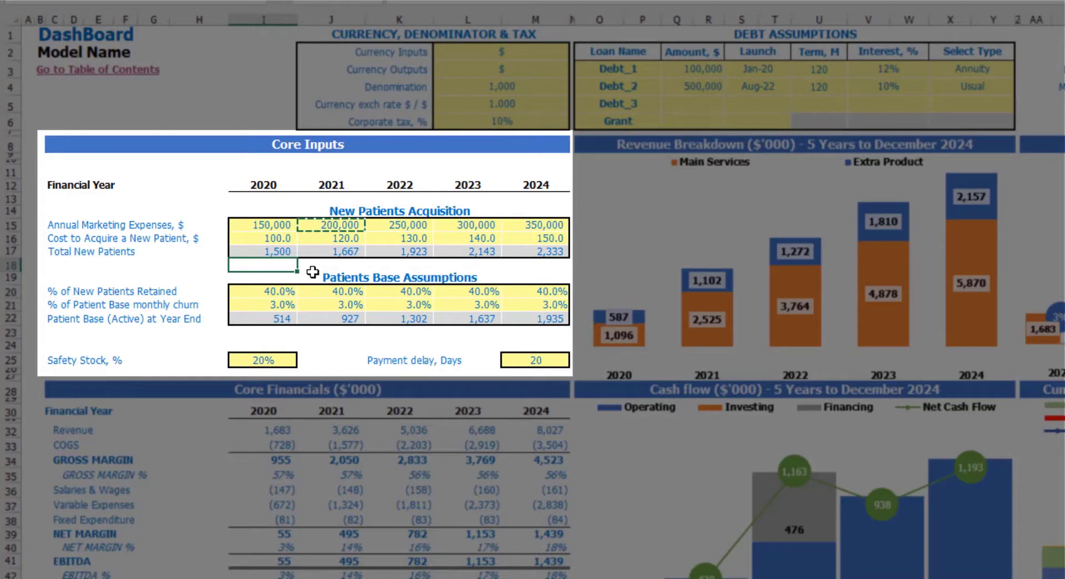
pyautogui.click(281, 290)
pyautogui.click(262, 277)
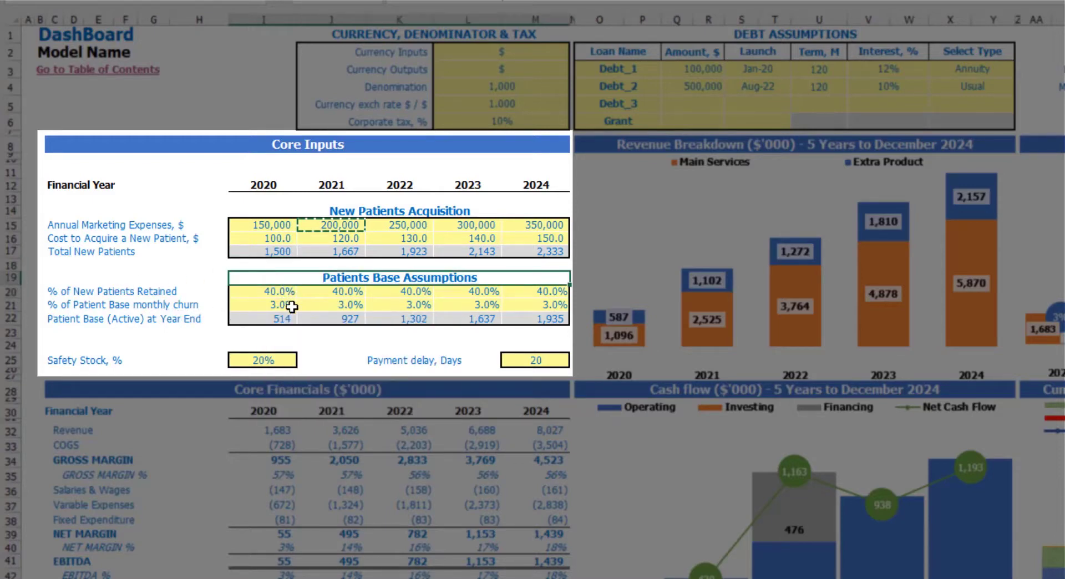
pyautogui.moveTo(288, 307); pyautogui.dragTo(552, 305)
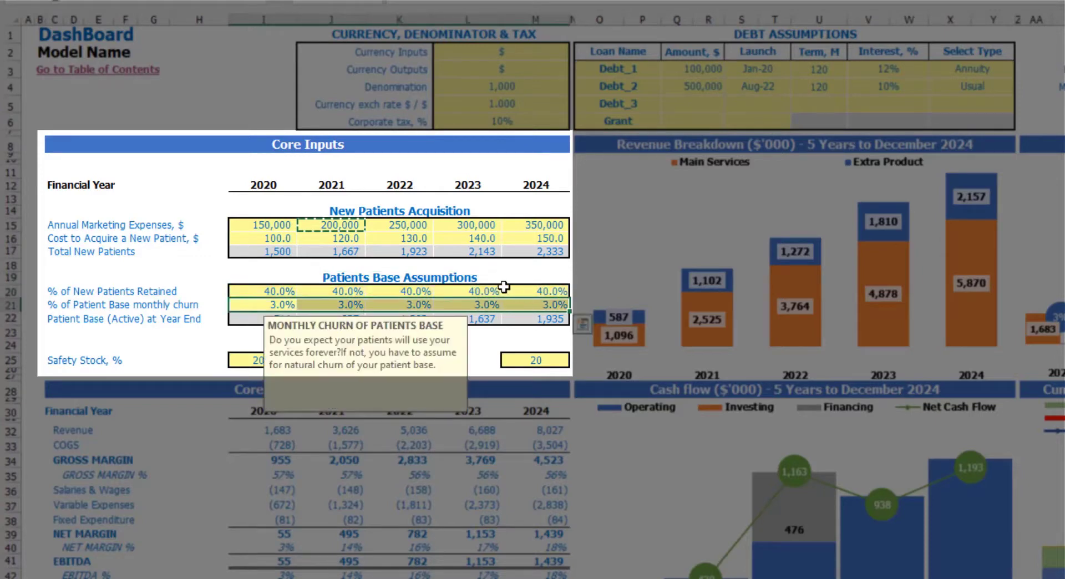
pyautogui.click(451, 268)
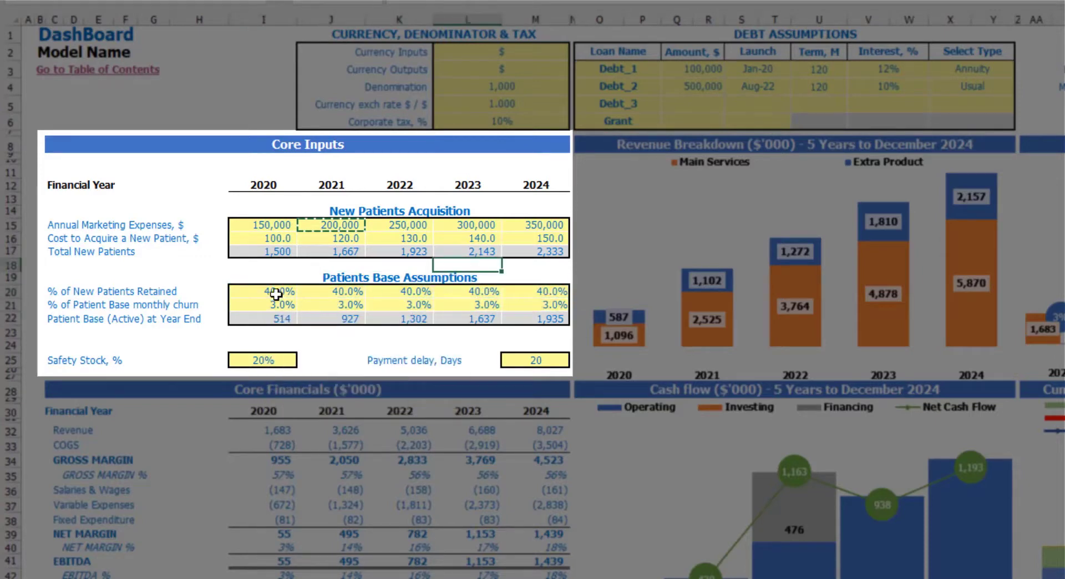
pyautogui.moveTo(269, 317); pyautogui.dragTo(531, 321)
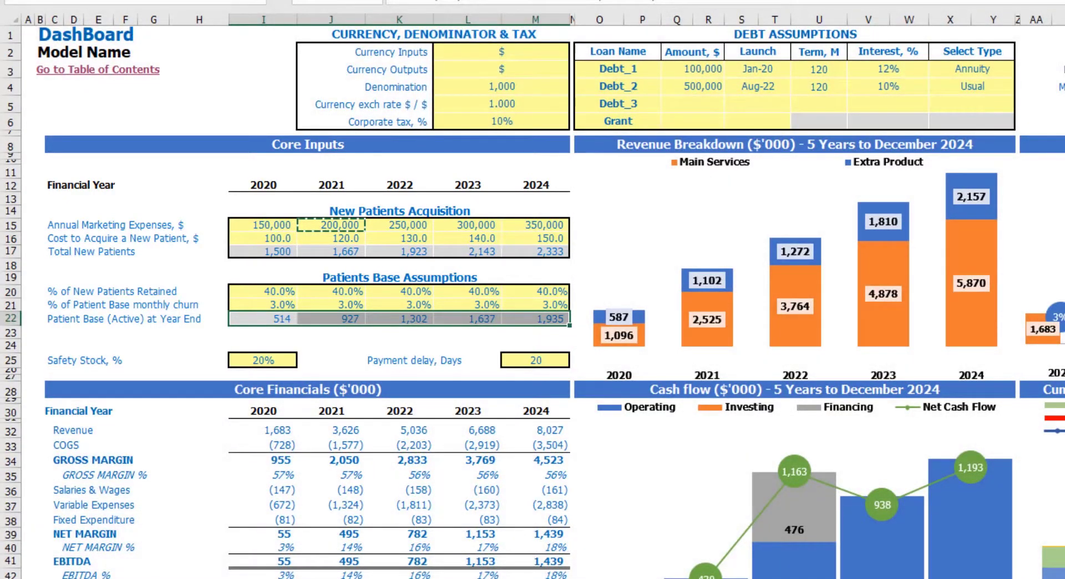
# Step: On the Seasonality Setup sheet, set the January marketing seasonality to the formula =1/12
pyautogui.hotkey('ctrl', 'pagedown')
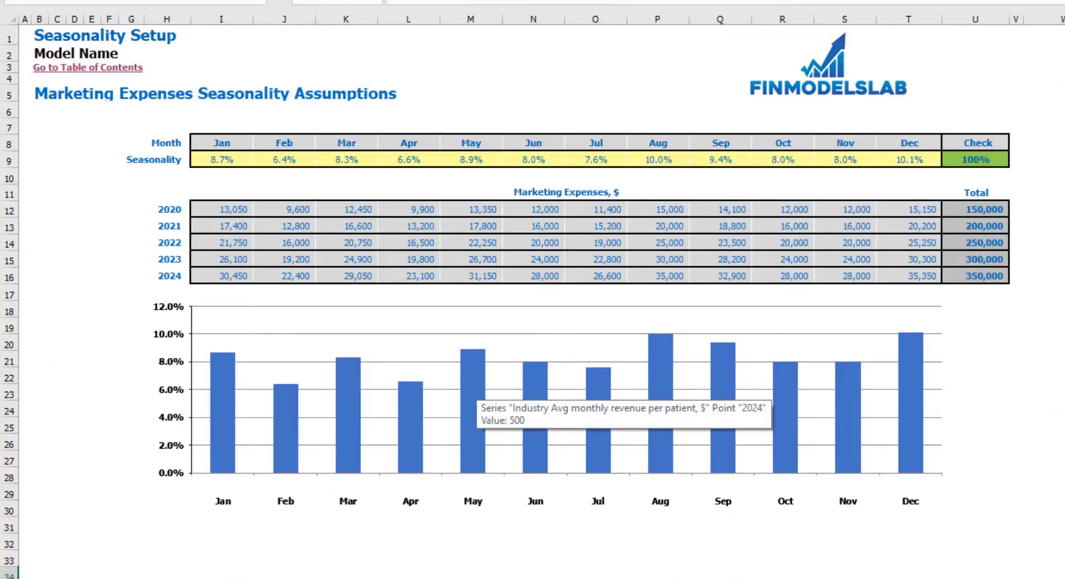
pyautogui.scroll(1, 694, 326)
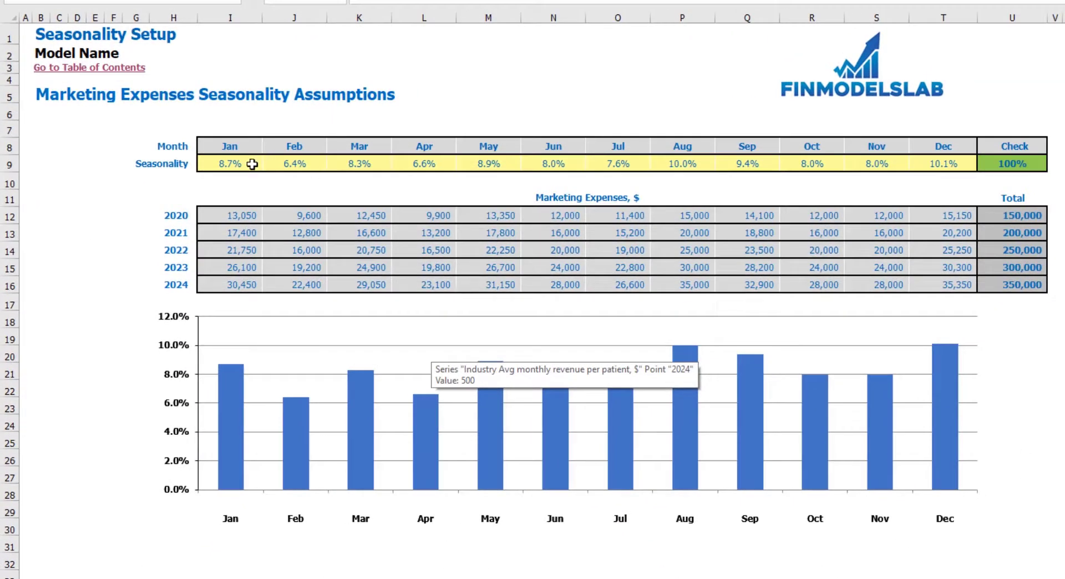
pyautogui.moveTo(252, 164); pyautogui.dragTo(933, 165)
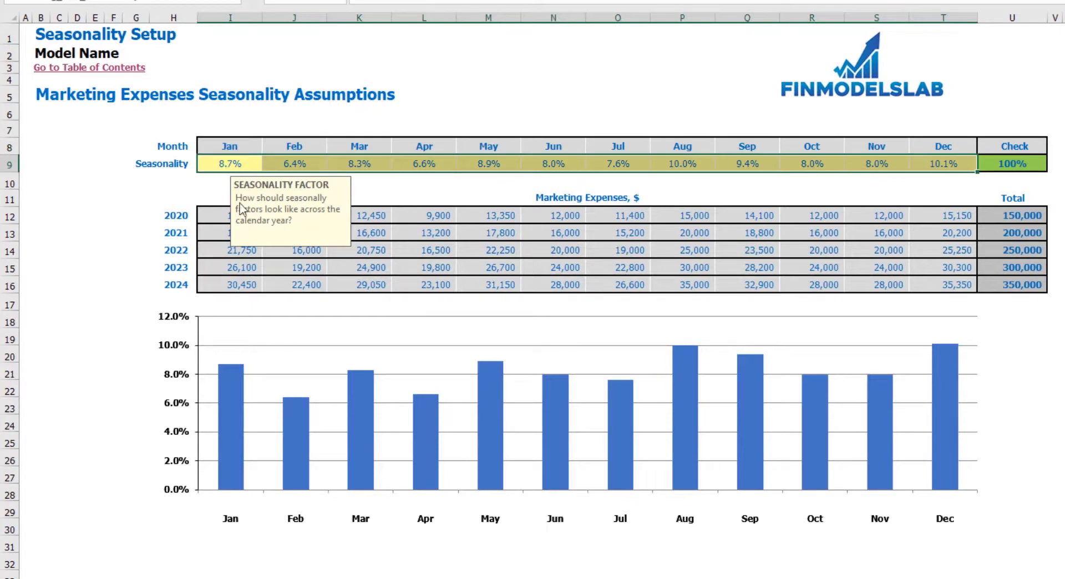
pyautogui.click(242, 165)
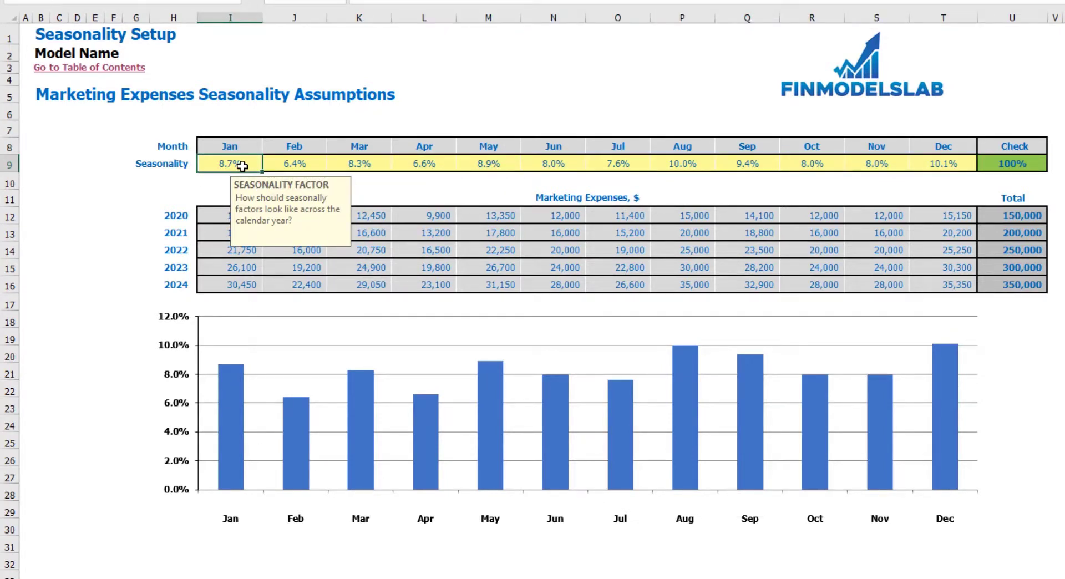
pyautogui.write('=1/12')
pyautogui.press('Return')
pyautogui.click(241, 166)
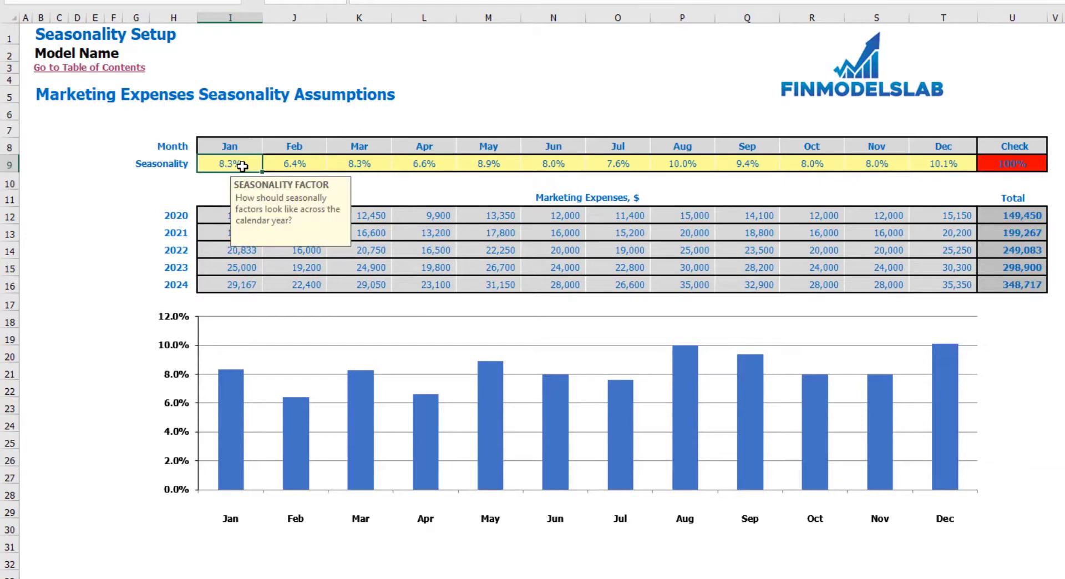
# Step: Copy the January seasonality formula across February through December
pyautogui.hotkey('ctrl', 'c')
pyautogui.press('Right')
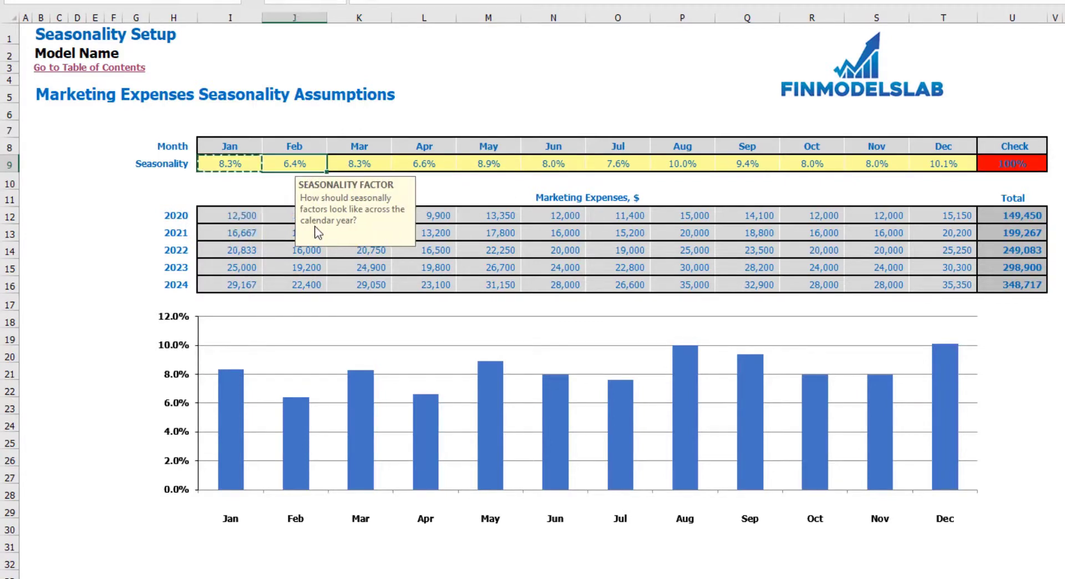
pyautogui.hotkey('ctrl', 'shift', 'Right')
pyautogui.hotkey('shift', 'Left')
pyautogui.hotkey('ctrl', 'v')
pyautogui.click(1064, 302)
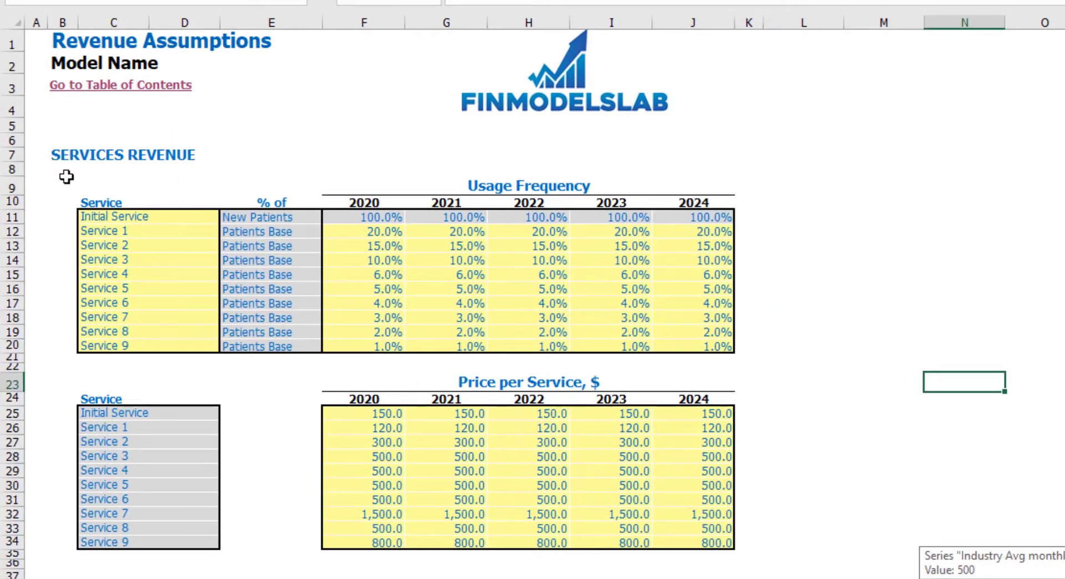
# Step: Read the input notes for the Initial Service's name and its 2020 usage frequency on the Revenue Assumptions sheet
pyautogui.click(105, 216)
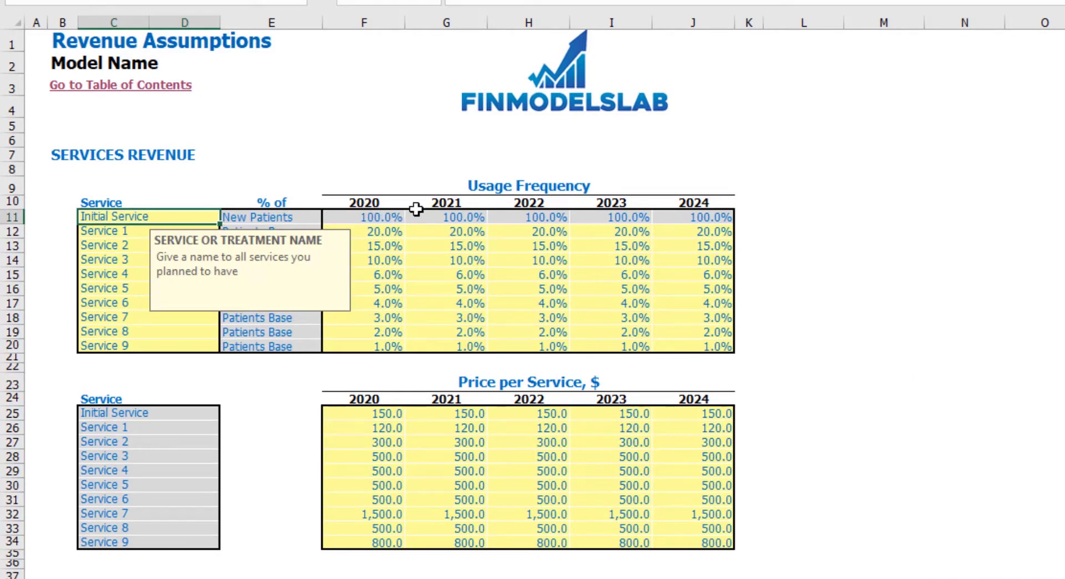
pyautogui.click(395, 217)
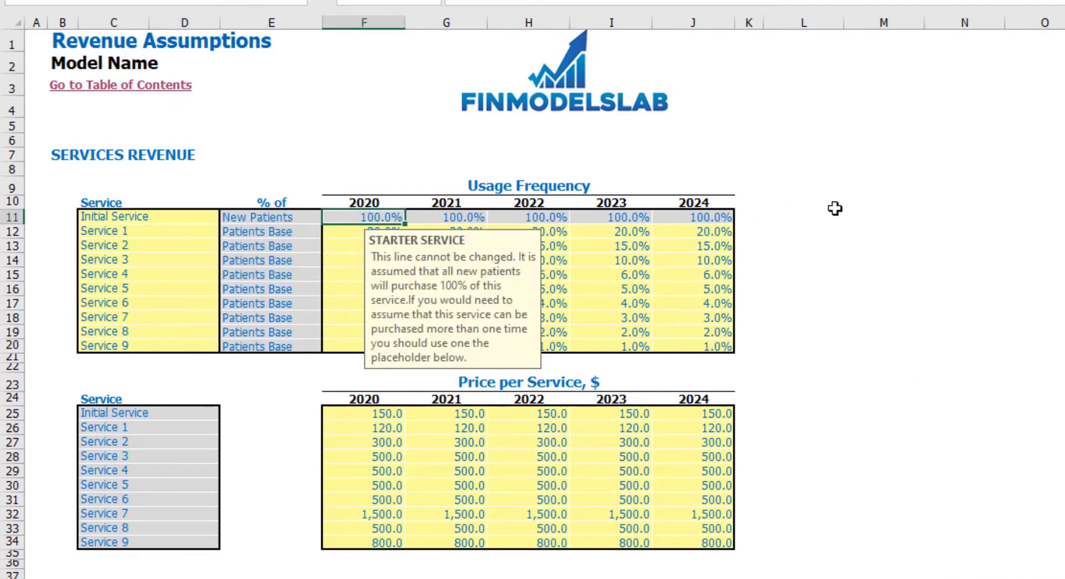
pyautogui.click(887, 189)
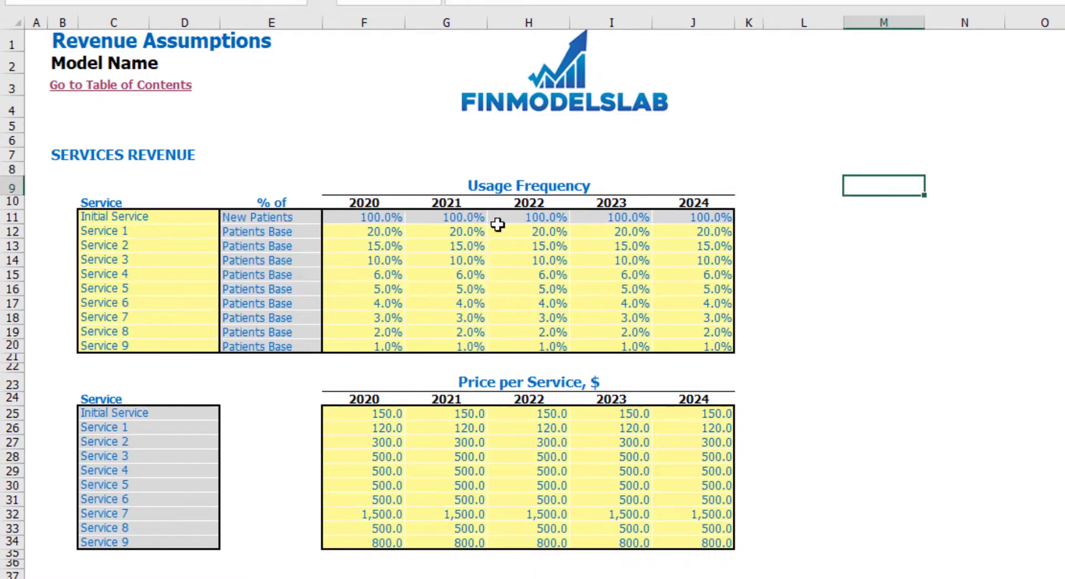
# Step: Rename Service 1 as Service A and Service 2 as Service B in the Services Revenue table
pyautogui.click(154, 232)
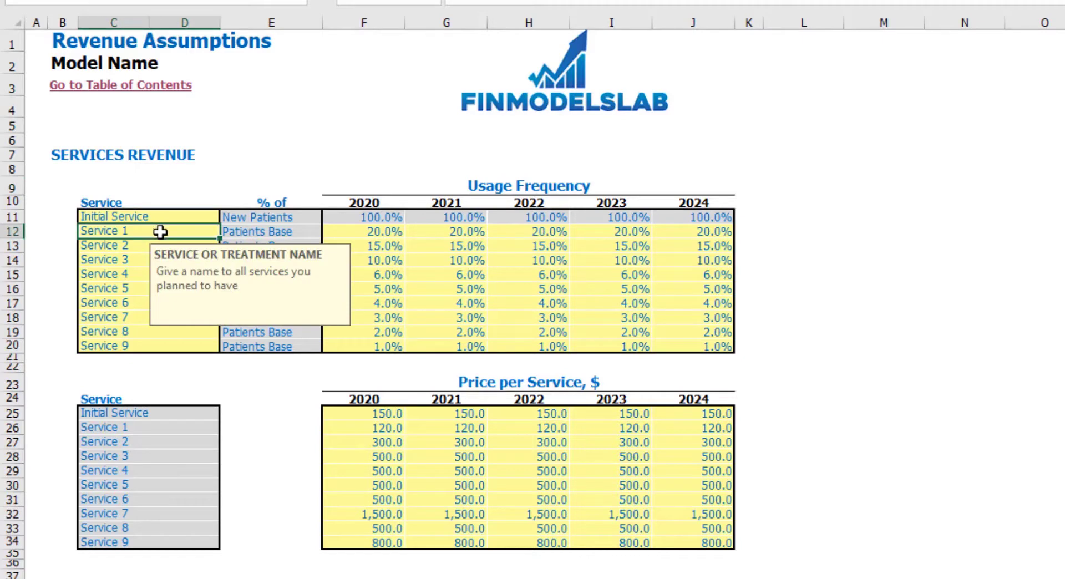
pyautogui.write('Serv')
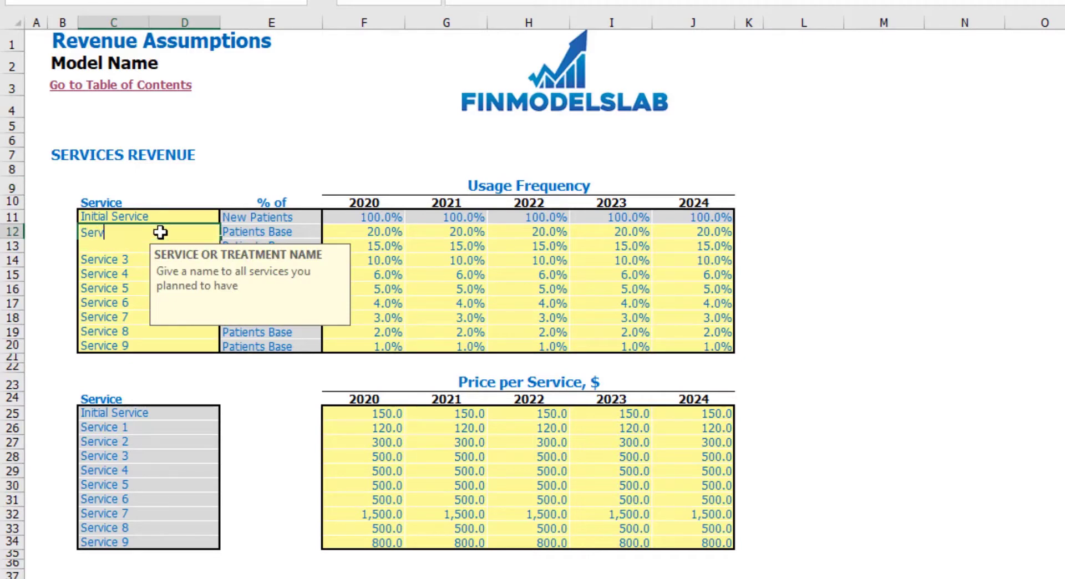
pyautogui.press('Return')
pyautogui.write('Service B')
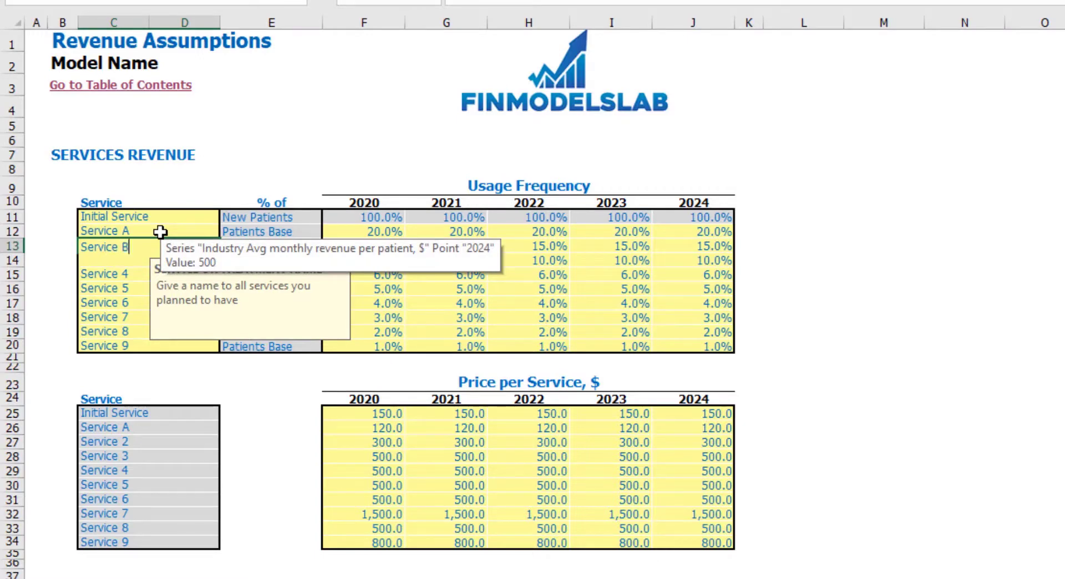
pyautogui.click(892, 256)
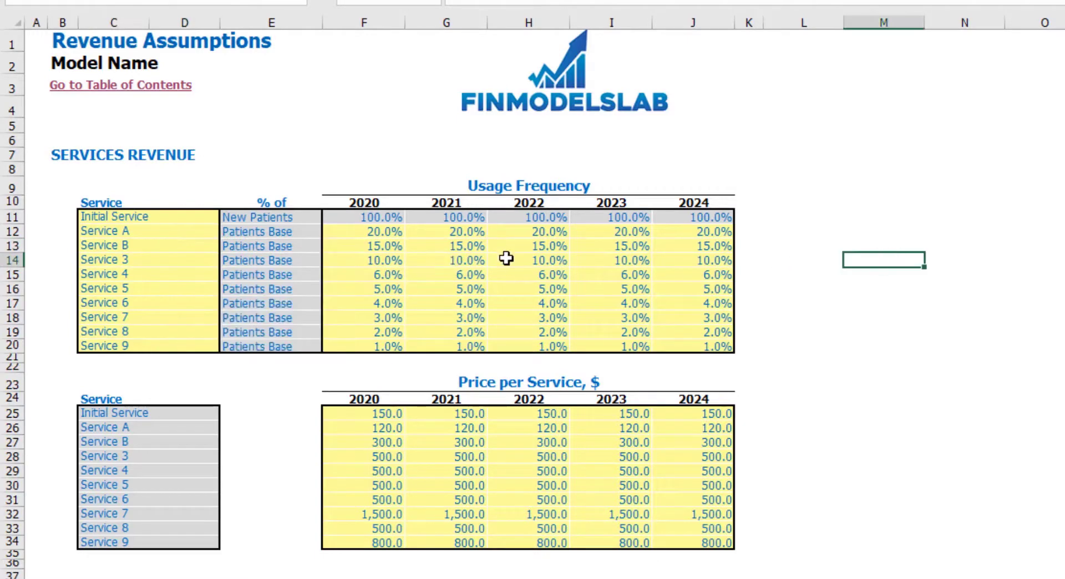
# Step: Review the 2020 usage frequency and name inputs for Service A, comparing them with the Initial Service
pyautogui.click(389, 233)
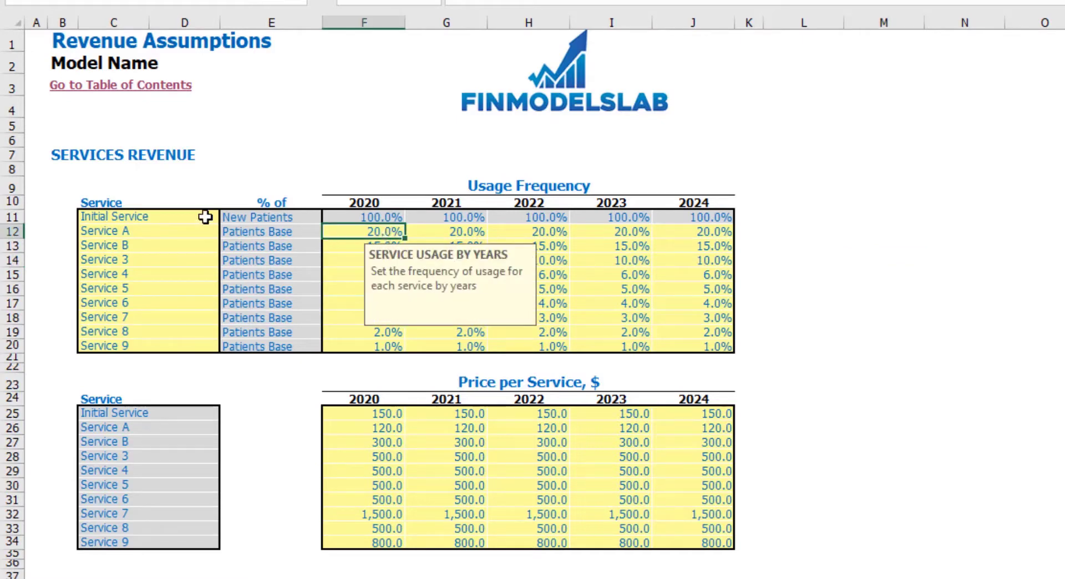
pyautogui.click(339, 216)
pyautogui.click(396, 233)
pyautogui.click(136, 234)
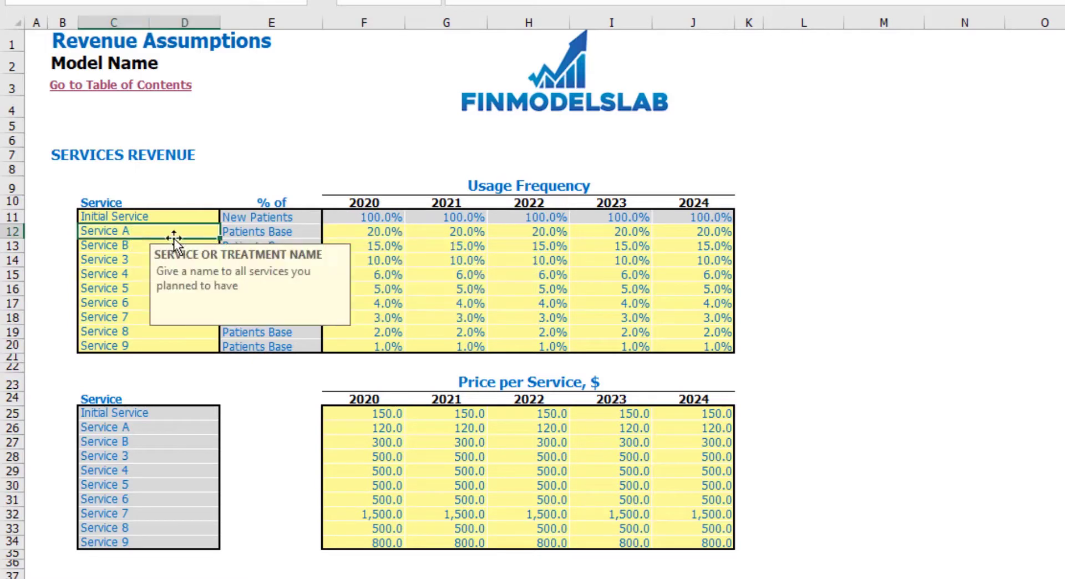
# Step: Review Service A's 2020 usage frequency input and the 2020 price inputs for all services on the Revenue Assumptions sheet
pyautogui.click(374, 230)
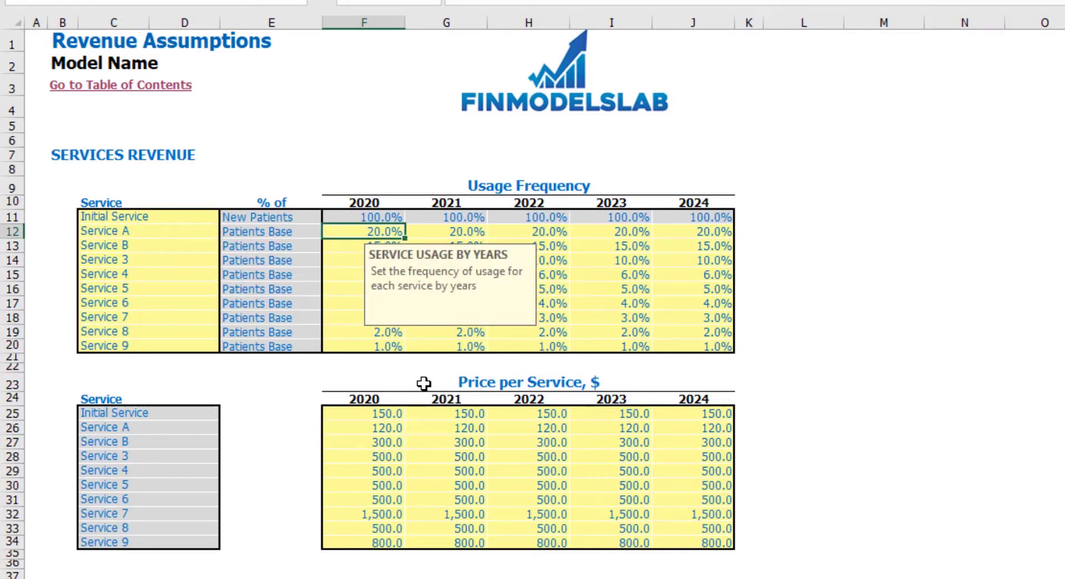
pyautogui.moveTo(390, 419); pyautogui.dragTo(390, 538)
pyautogui.click(230, 419)
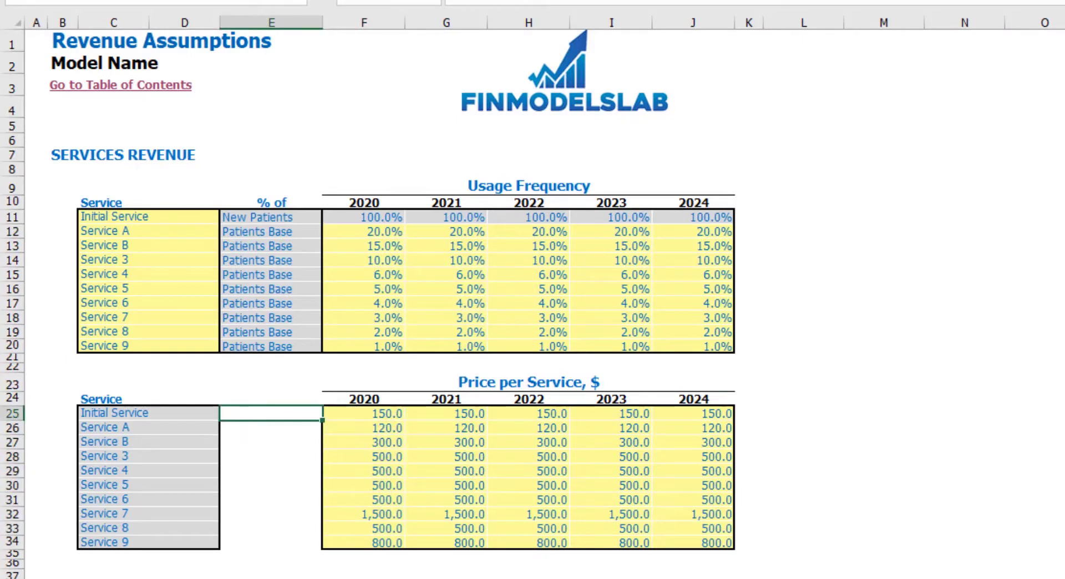
# Step: On the COGS sheet, set the Initial Service's cost of materials to 15%, 20%, 25%, 30% and 35% for 2020 through 2024
pyautogui.hotkey('ctrl', 'pagedown')
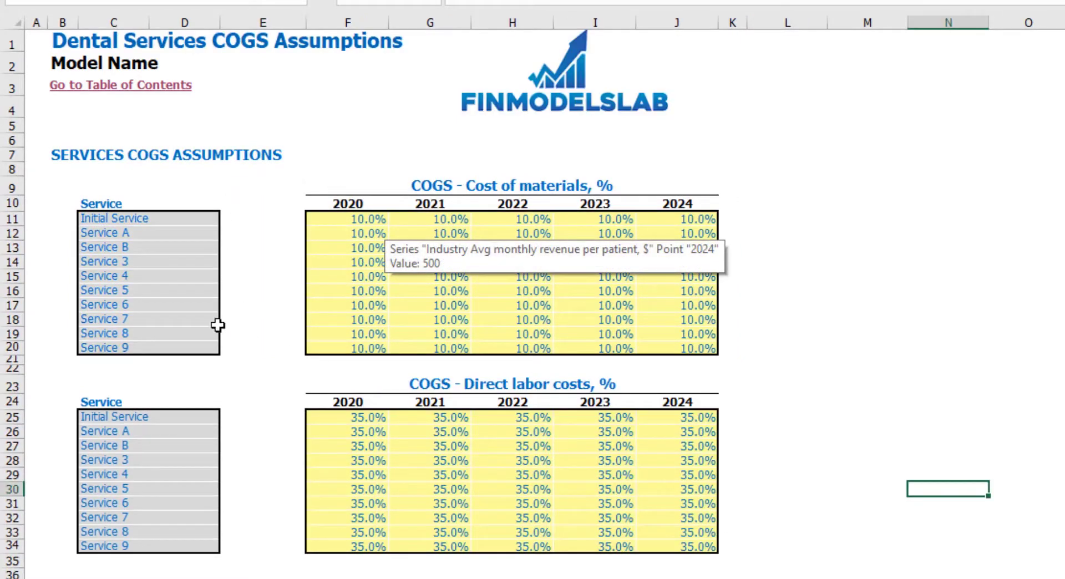
pyautogui.click(856, 297)
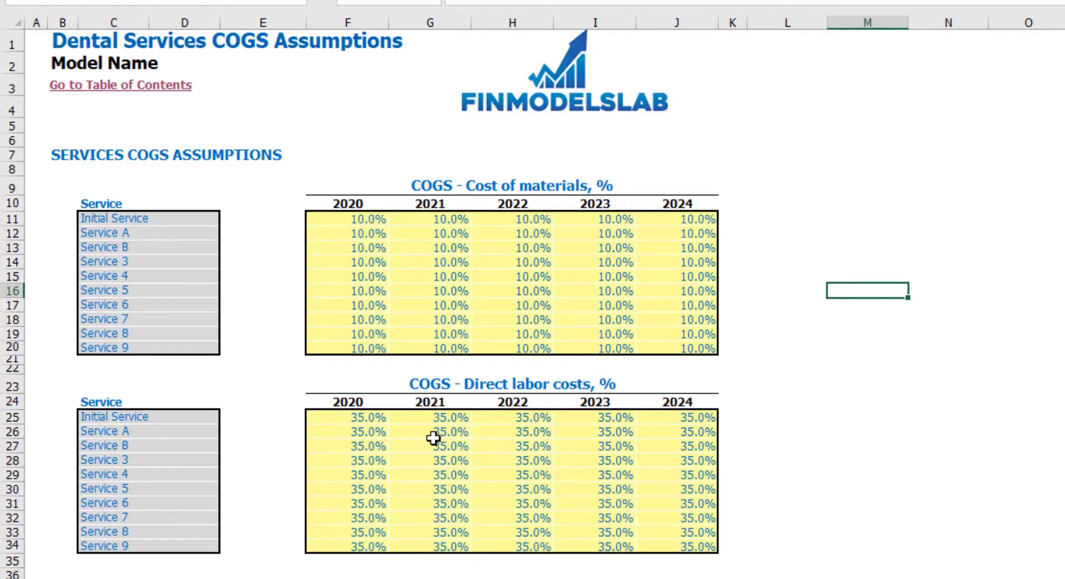
pyautogui.moveTo(369, 220); pyautogui.dragTo(684, 222)
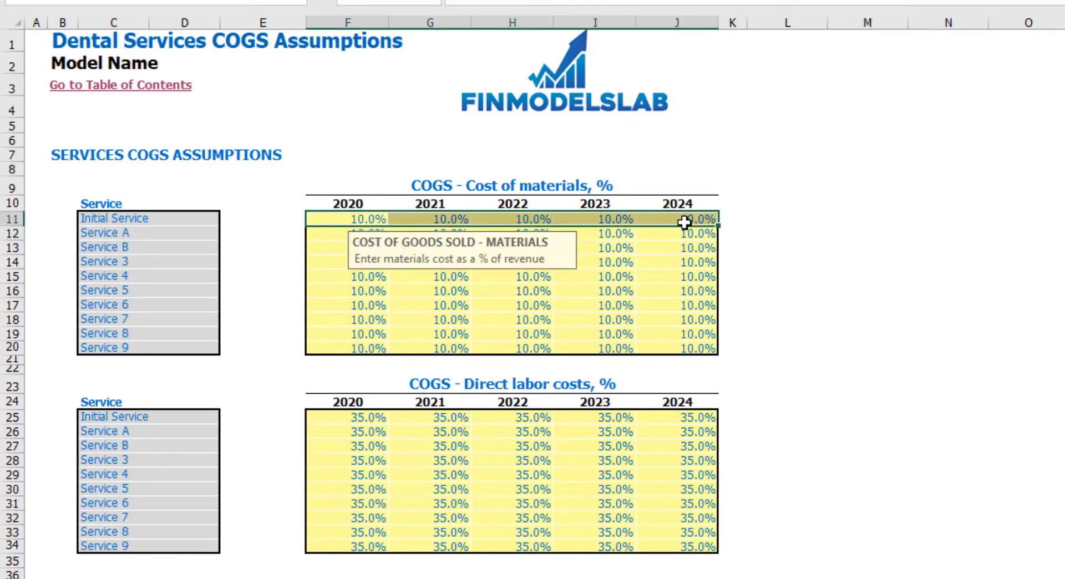
pyautogui.click(373, 218)
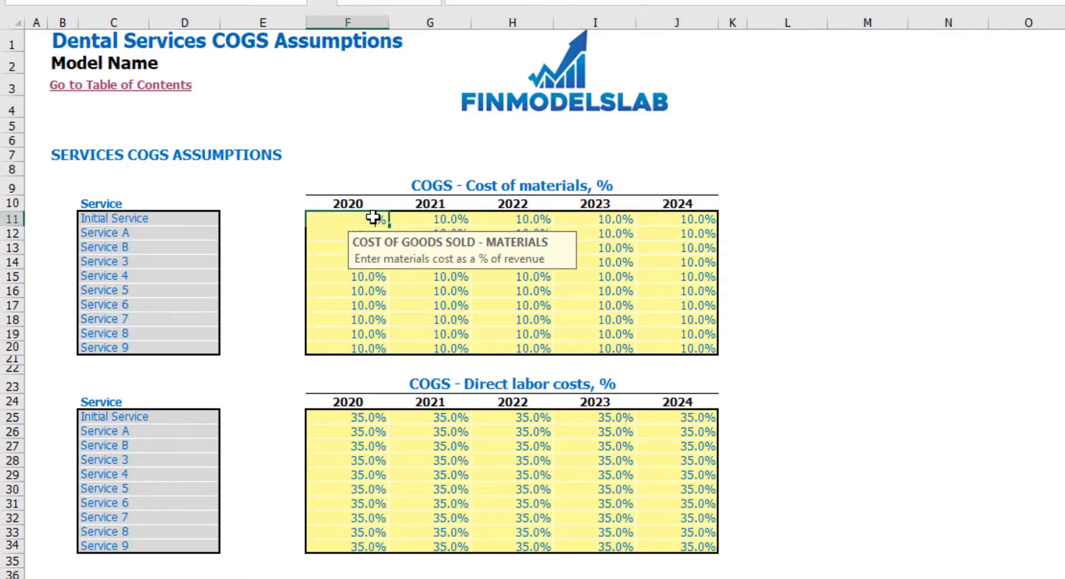
pyautogui.write('15')
pyautogui.press('Tab')
pyautogui.write('20')
pyautogui.press('Tab')
pyautogui.write('2')
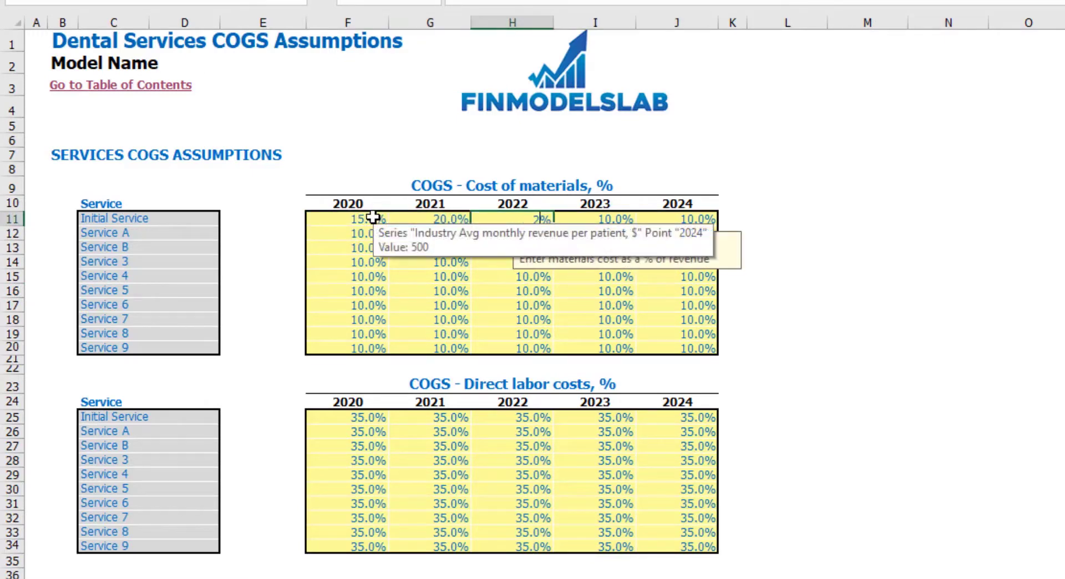
pyautogui.write('5')
pyautogui.press('Tab')
pyautogui.write('30')
pyautogui.press('Tab')
pyautogui.write('35')
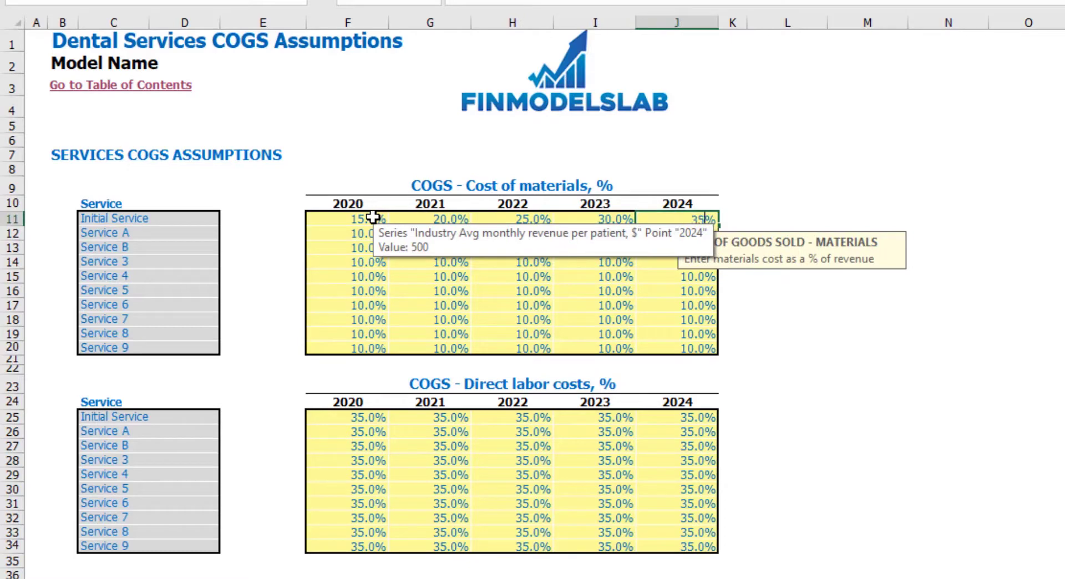
pyautogui.press('Return')
pyautogui.click(911, 304)
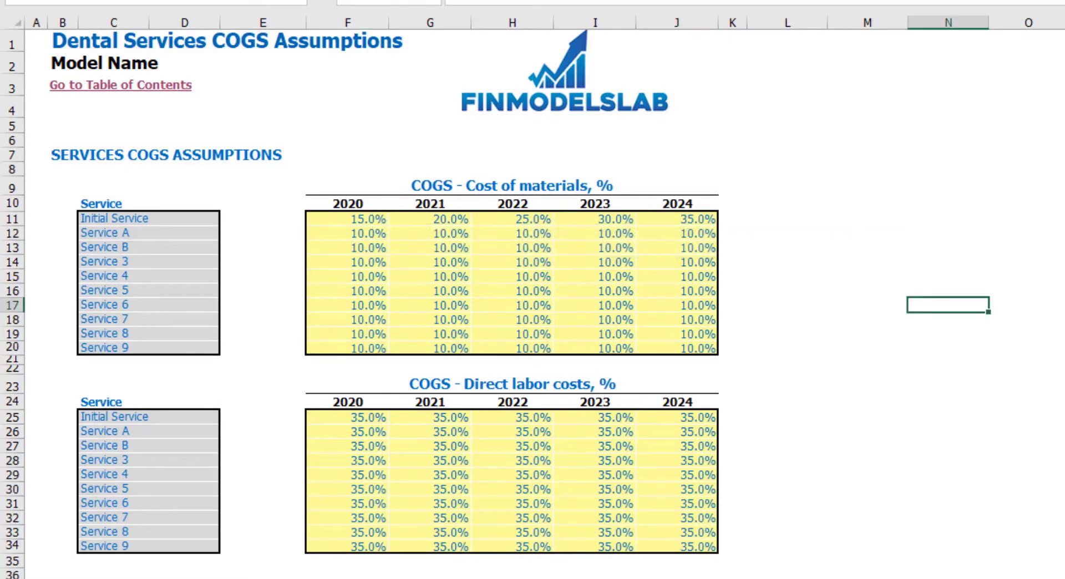
# Step: On the Extra Revenue & COGS sheet, set the launch month of Other Product 1 to Jun-20
pyautogui.hotkey('ctrl', 'pagedown')
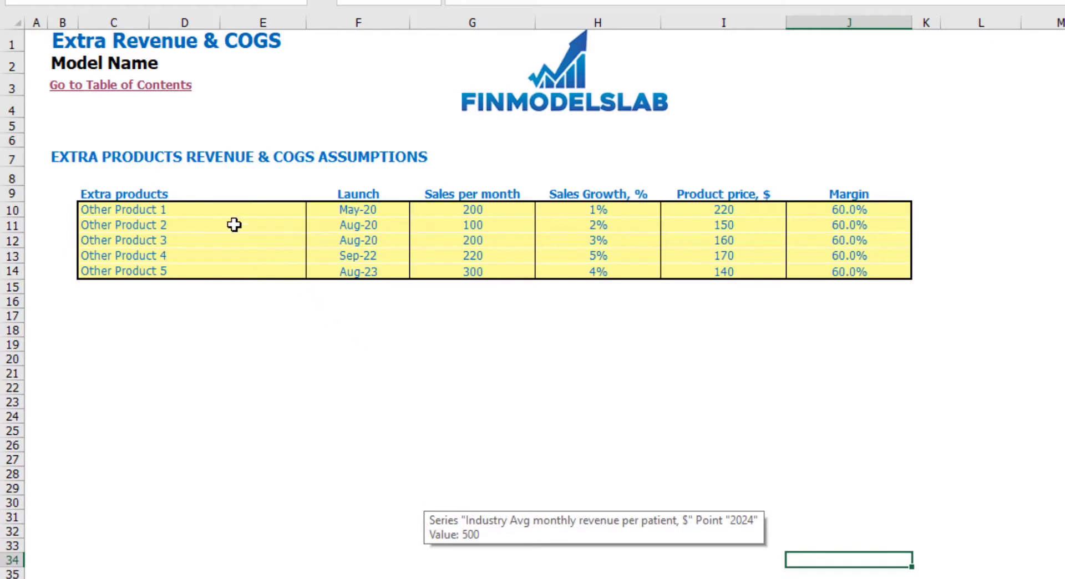
pyautogui.moveTo(203, 211); pyautogui.dragTo(190, 268)
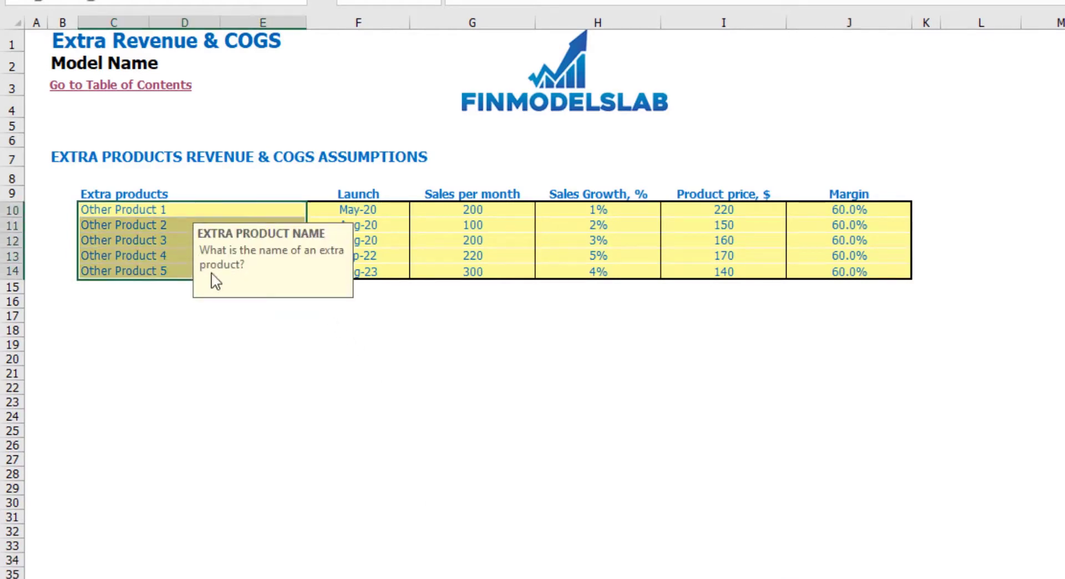
pyautogui.click(389, 209)
pyautogui.click(417, 210)
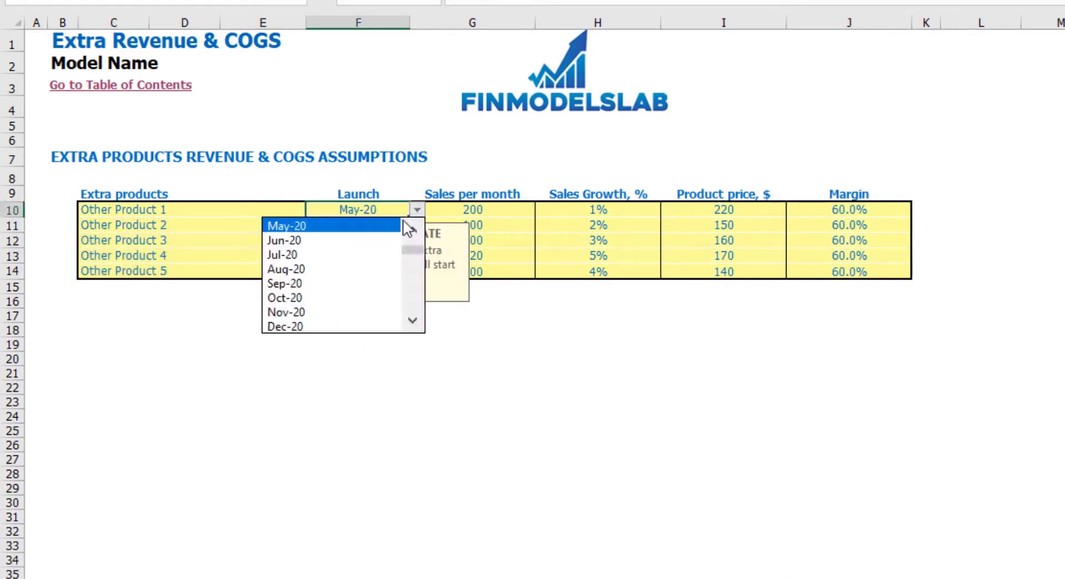
pyautogui.click(376, 240)
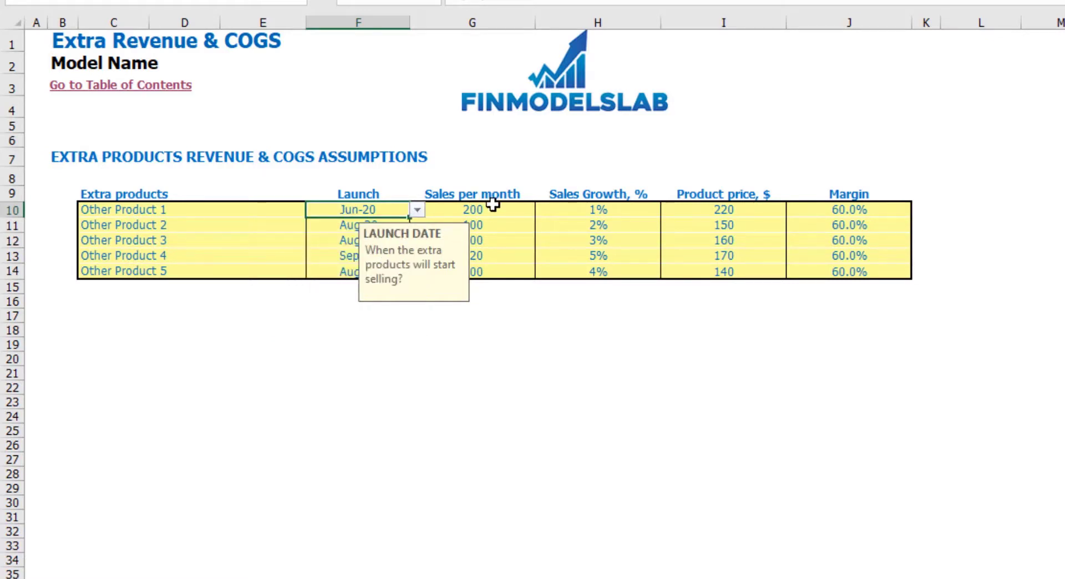
pyautogui.moveTo(491, 205); pyautogui.dragTo(437, 304)
pyautogui.click(406, 325)
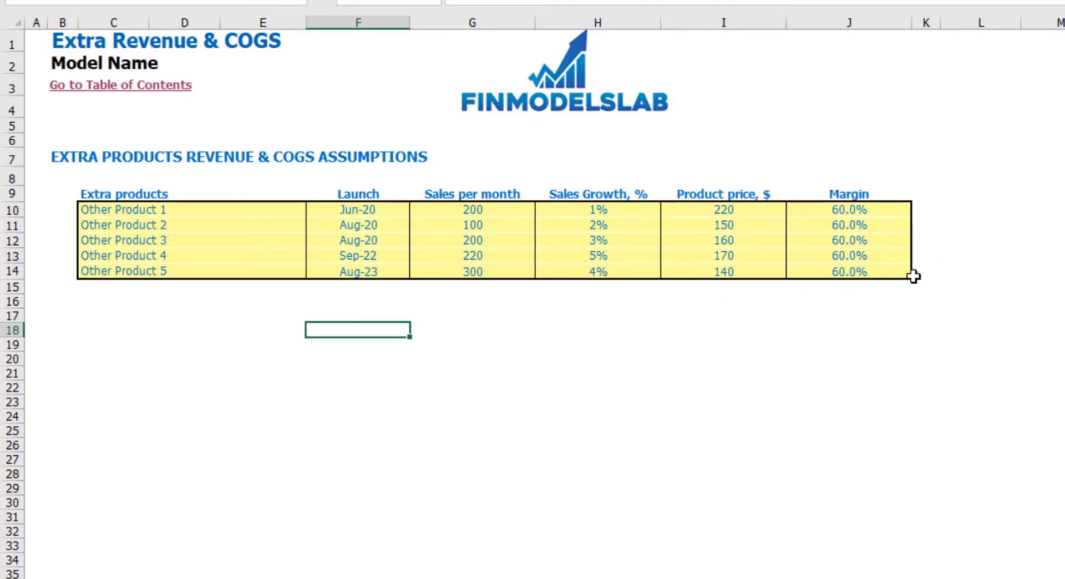
# Step: Set the product price of Other Product 1 to $250 and its margin to 70%
pyautogui.click(756, 209)
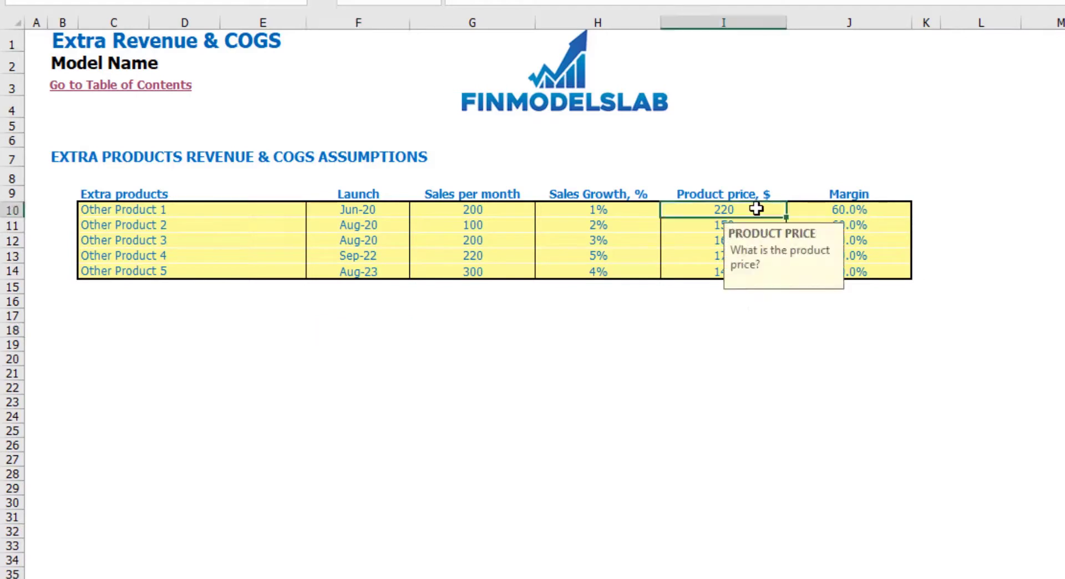
pyautogui.press('Tab')
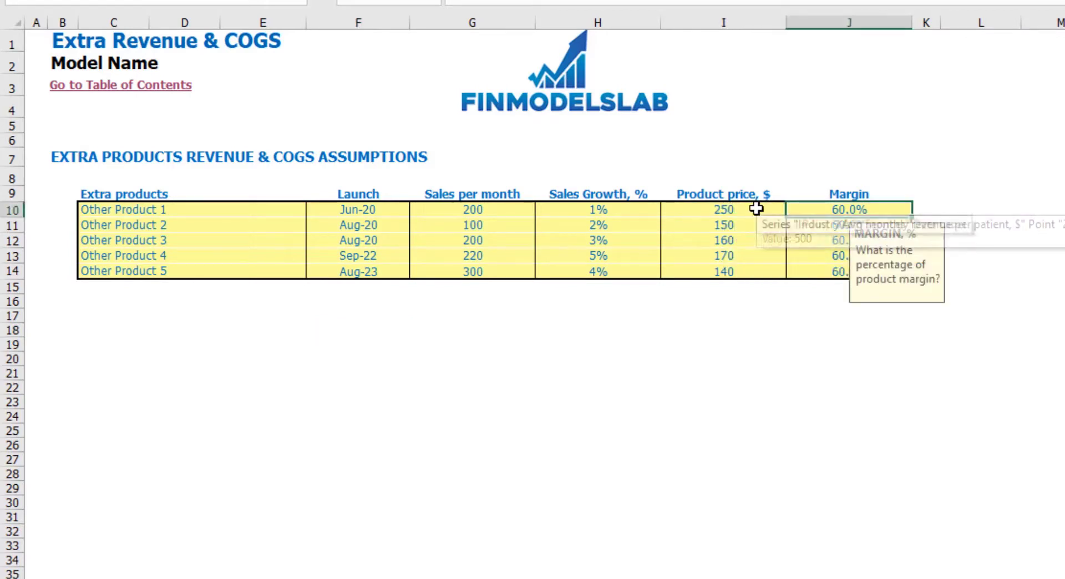
pyautogui.write('70')
pyautogui.press('Return')
pyautogui.click(645, 320)
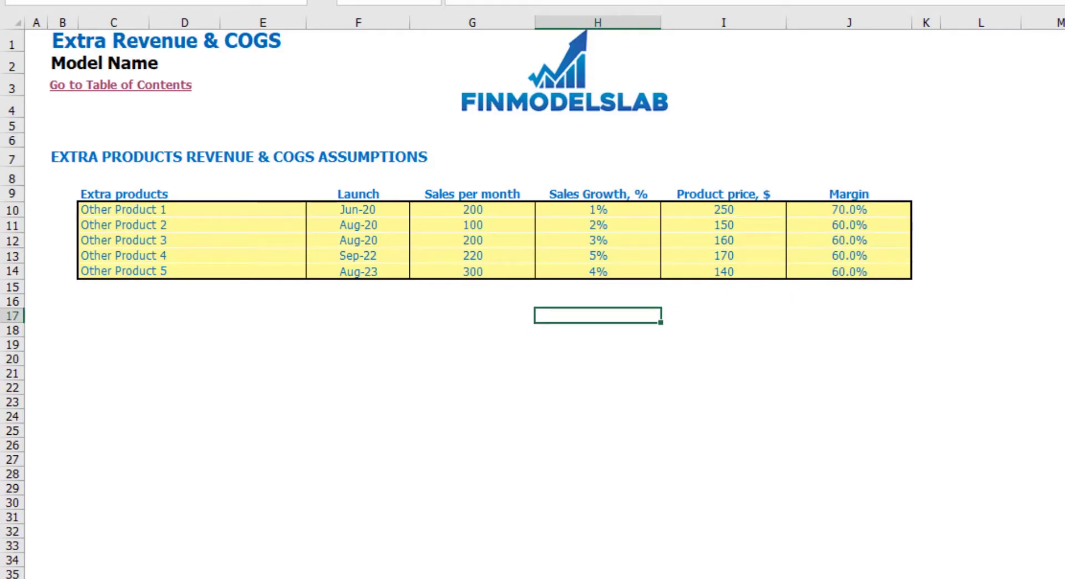
# Step: Read the input notes for the safety stock percentage and the payment delay days on the DashBoard sheet
pyautogui.click(132, 557)
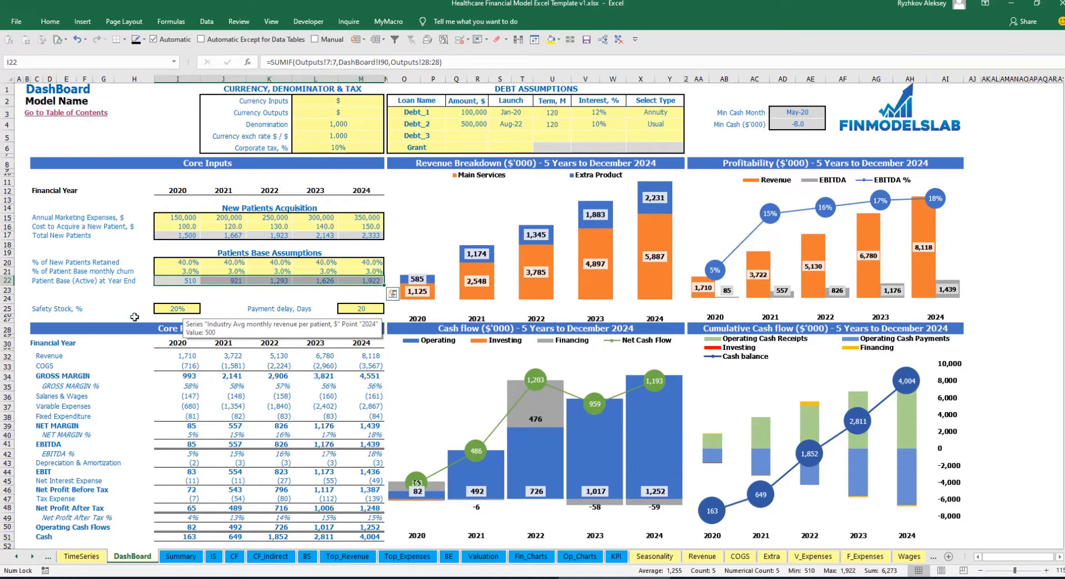
pyautogui.click(162, 309)
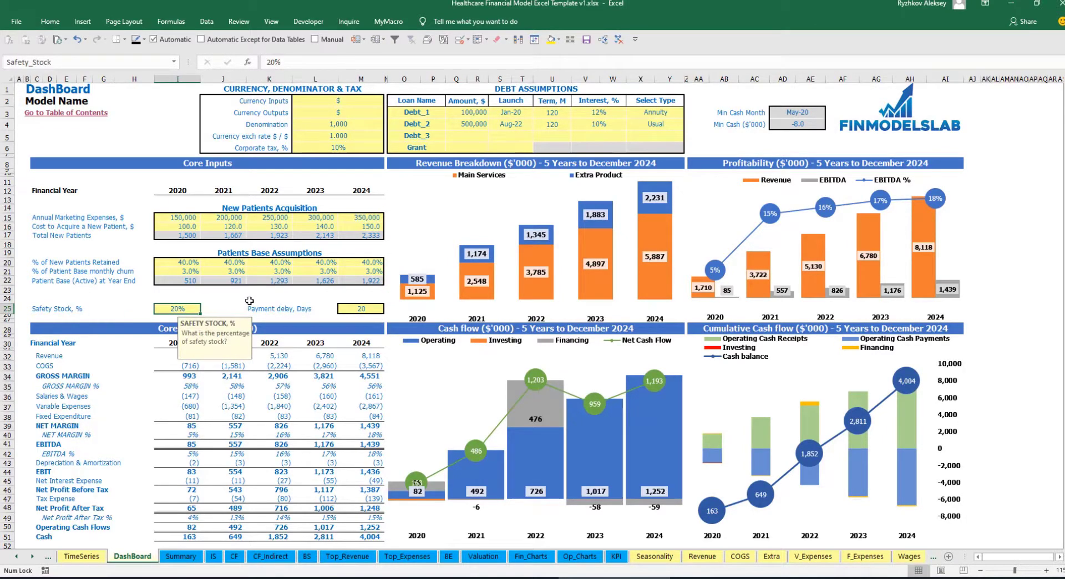
pyautogui.click(363, 309)
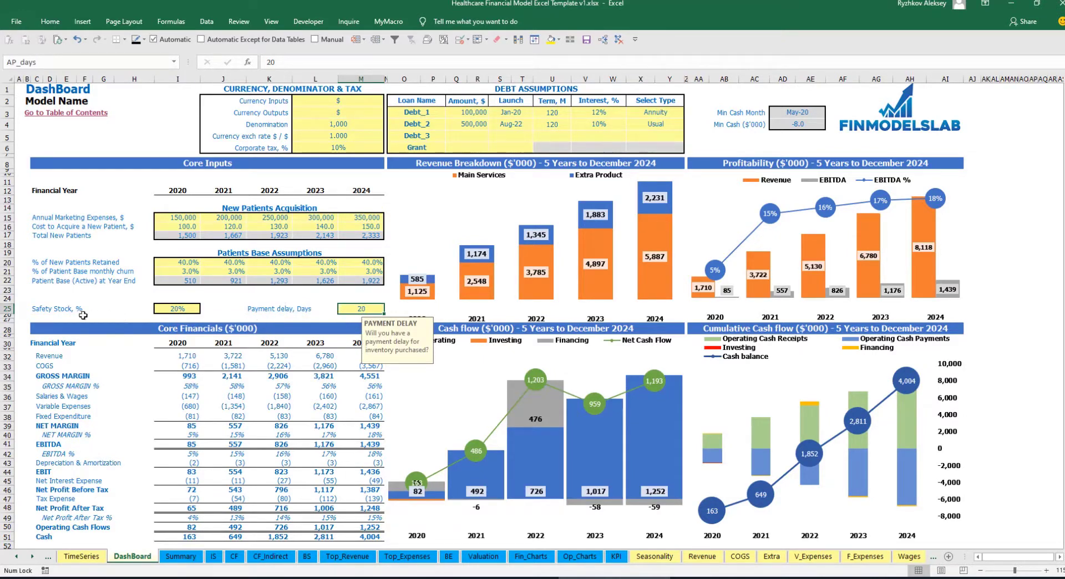
# Step: Examine the Inventory and Accounts Payable rows of the Balance Sheet, and return to the DashBoard sheet
pyautogui.click(307, 557)
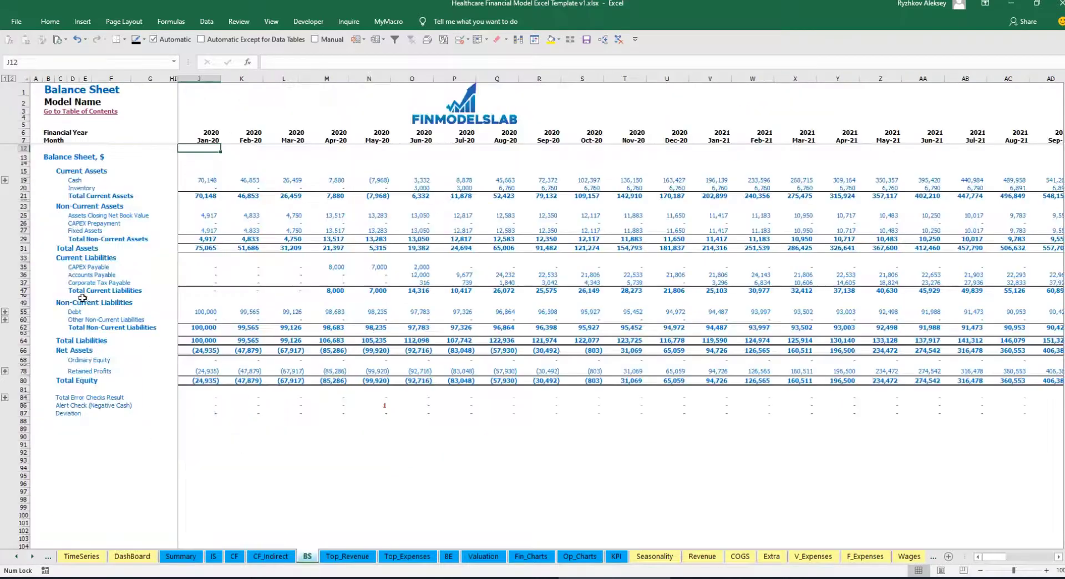
pyautogui.click(21, 188)
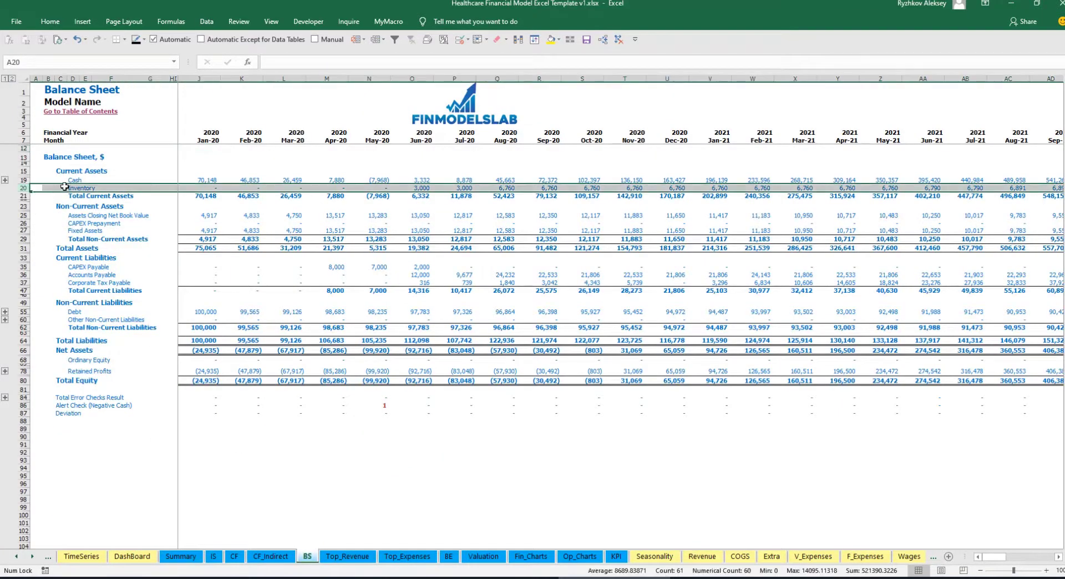
pyautogui.click(21, 274)
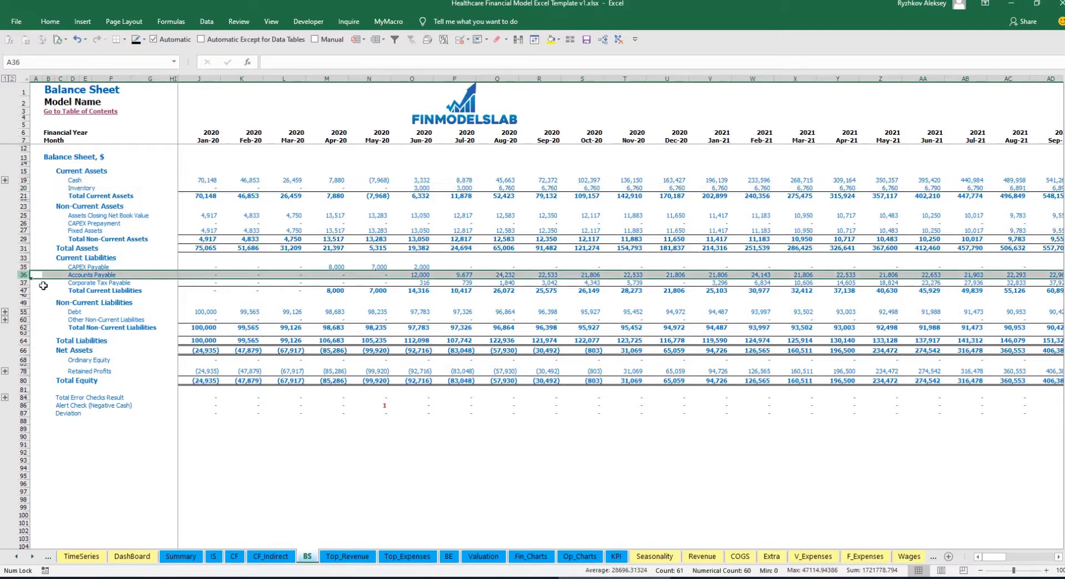
pyautogui.click(132, 556)
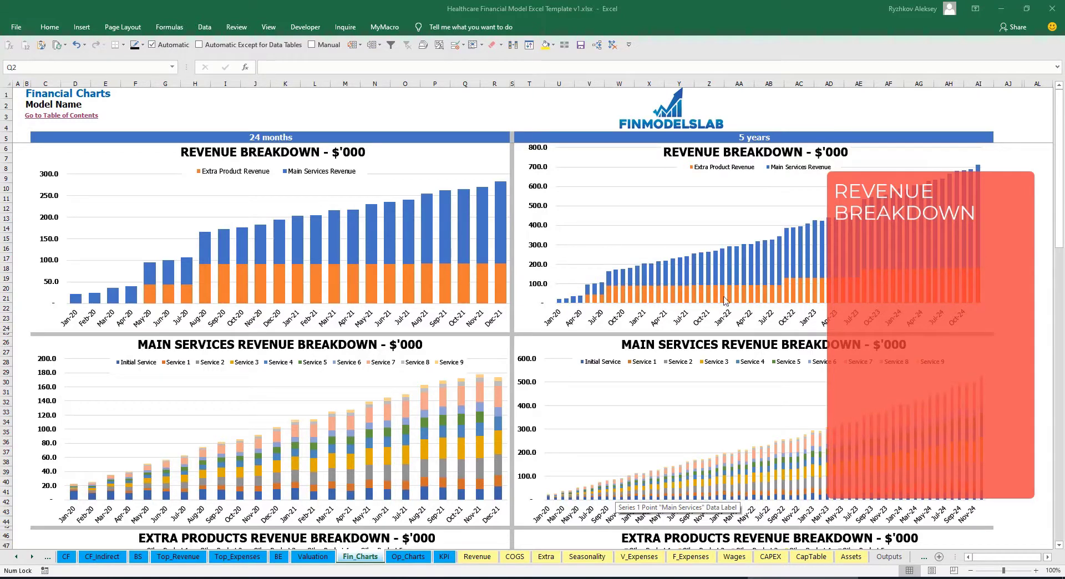
# Step: Review the Financial Charts from the revenue breakdowns through operating cash flow and cash balance to EBITDA
pyautogui.moveTo(763, 302)
pyautogui.scroll(-7, 1015, 283)
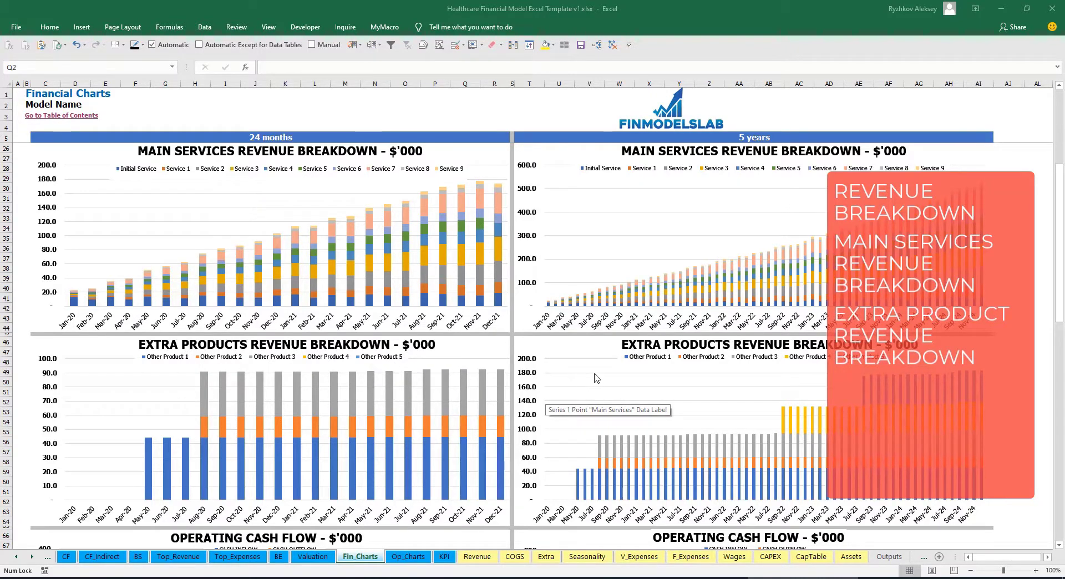
pyautogui.scroll(-13, 596, 379)
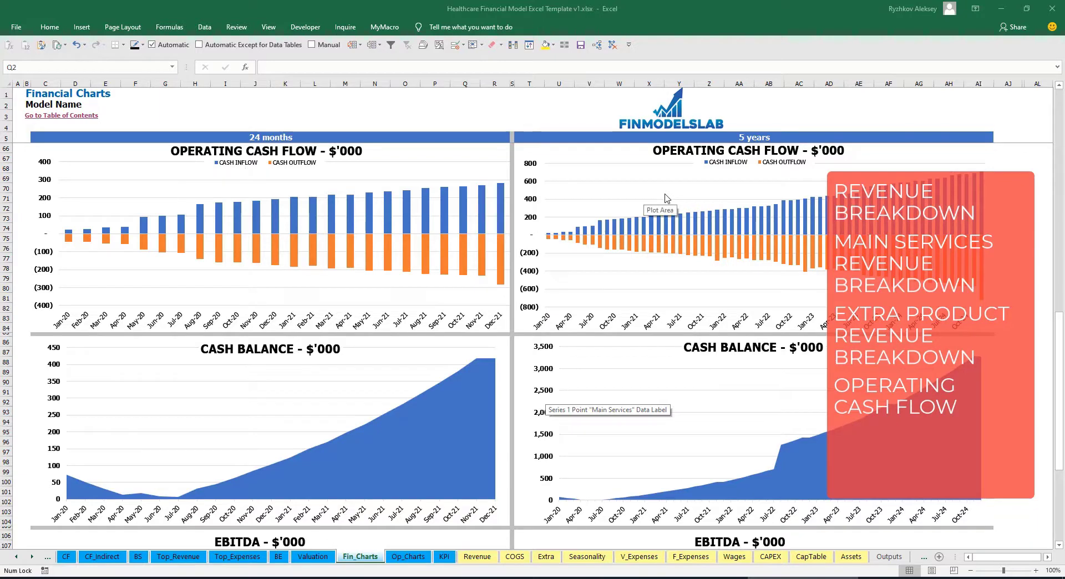
pyautogui.scroll(-7, 644, 233)
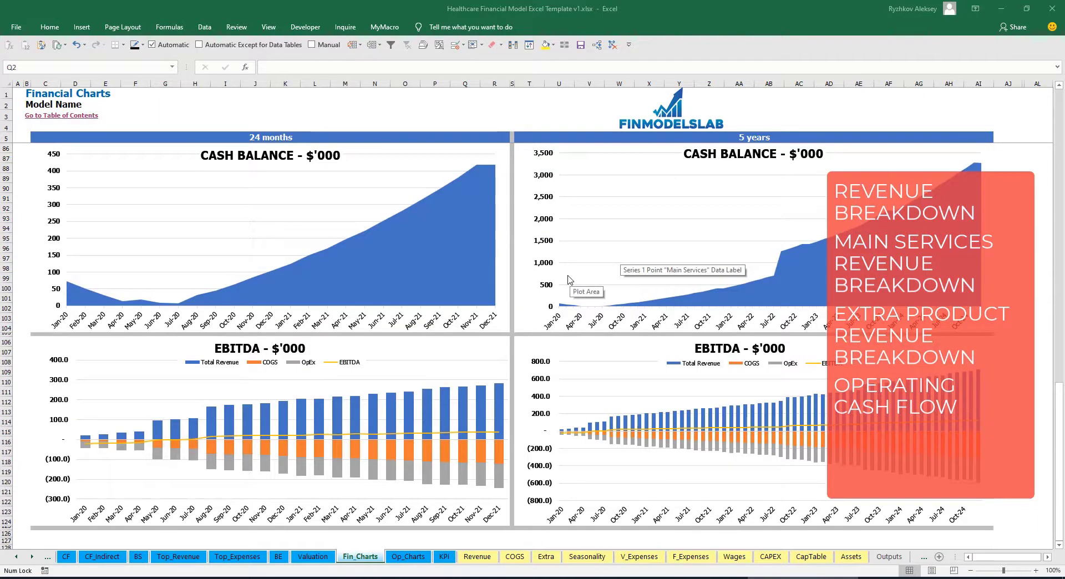
pyautogui.scroll(-7, 568, 279)
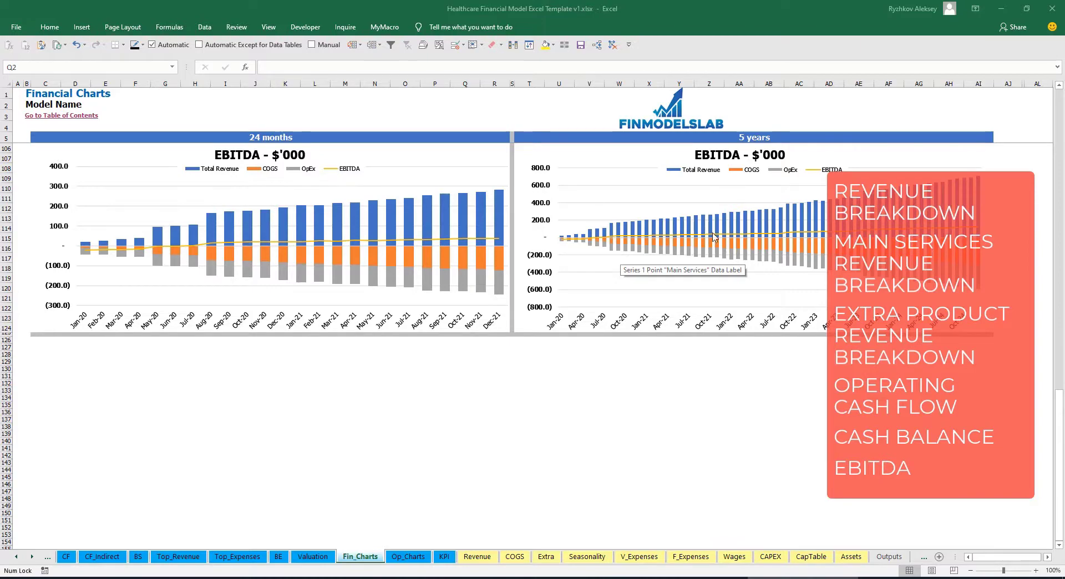
pyautogui.scroll(20, 534, 341)
pyautogui.scroll(12, 535, 342)
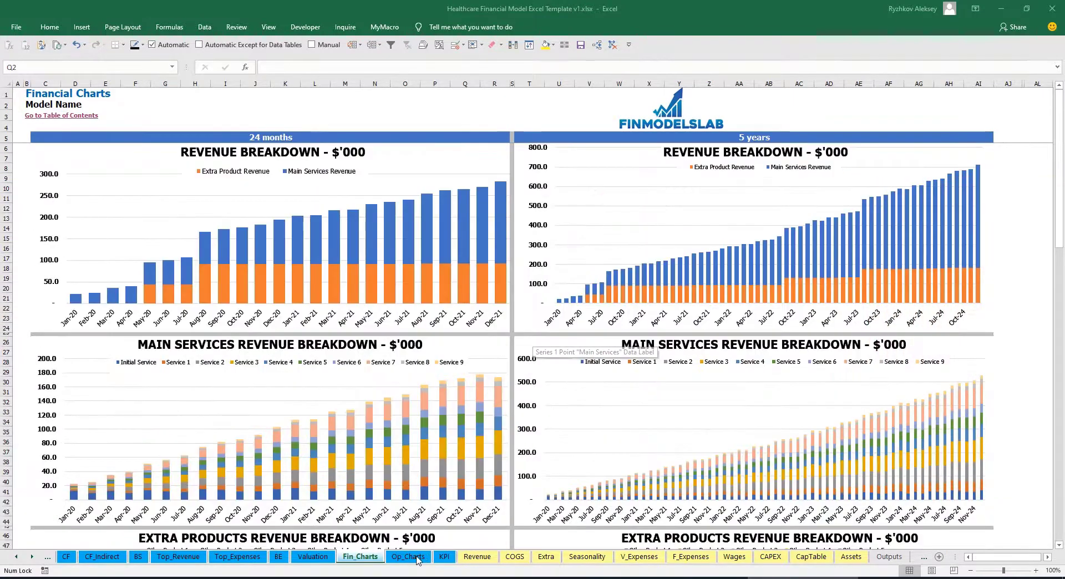
# Step: Review the employee productivity and average monthly revenue per patient charts on the Op_Charts sheet
pyautogui.hotkey('ctrl', 'pagedown')
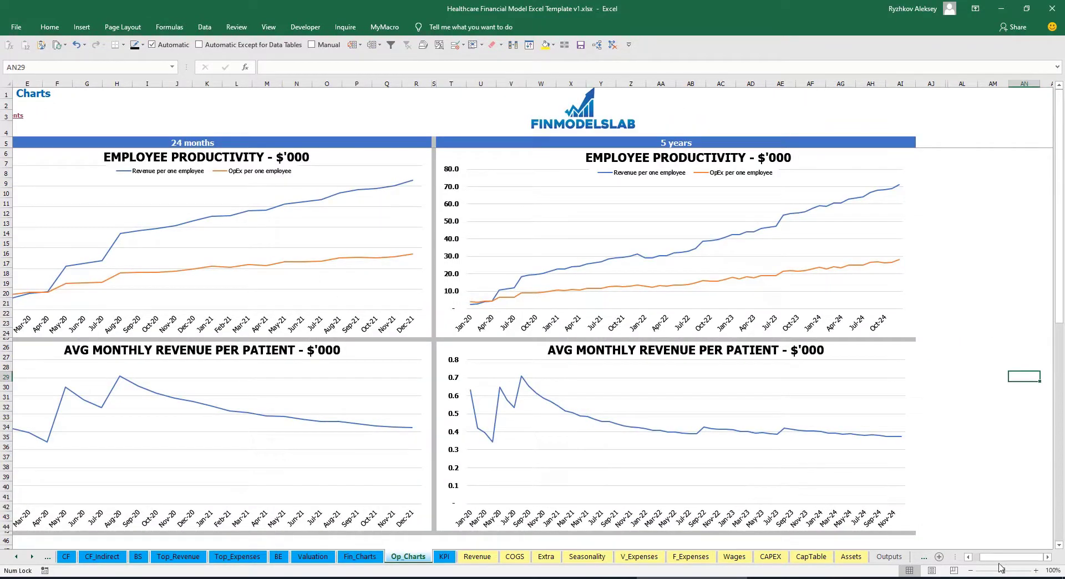
pyautogui.moveTo(999, 559); pyautogui.dragTo(985, 559)
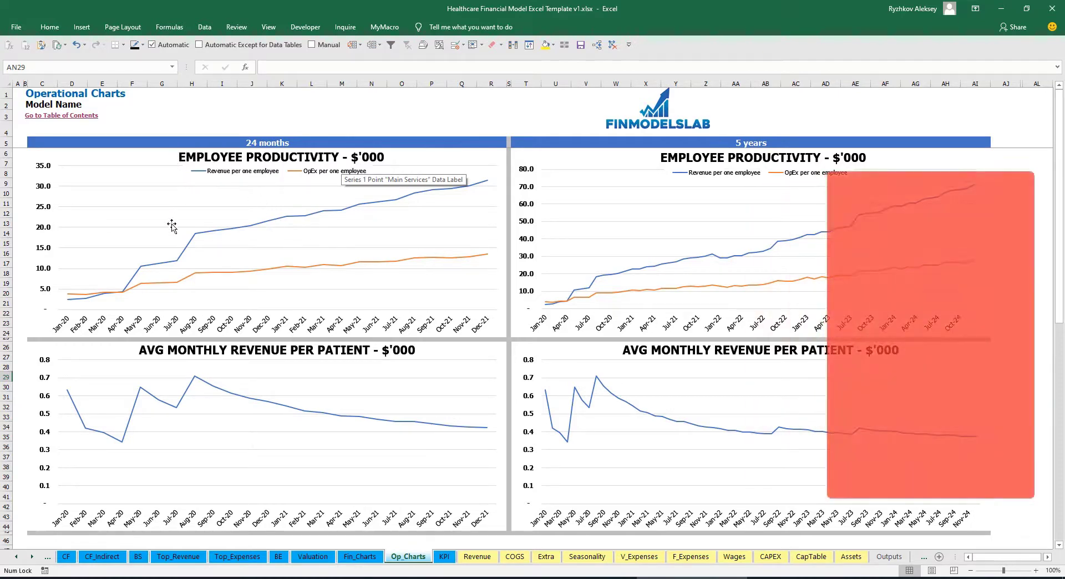
pyautogui.click(266, 117)
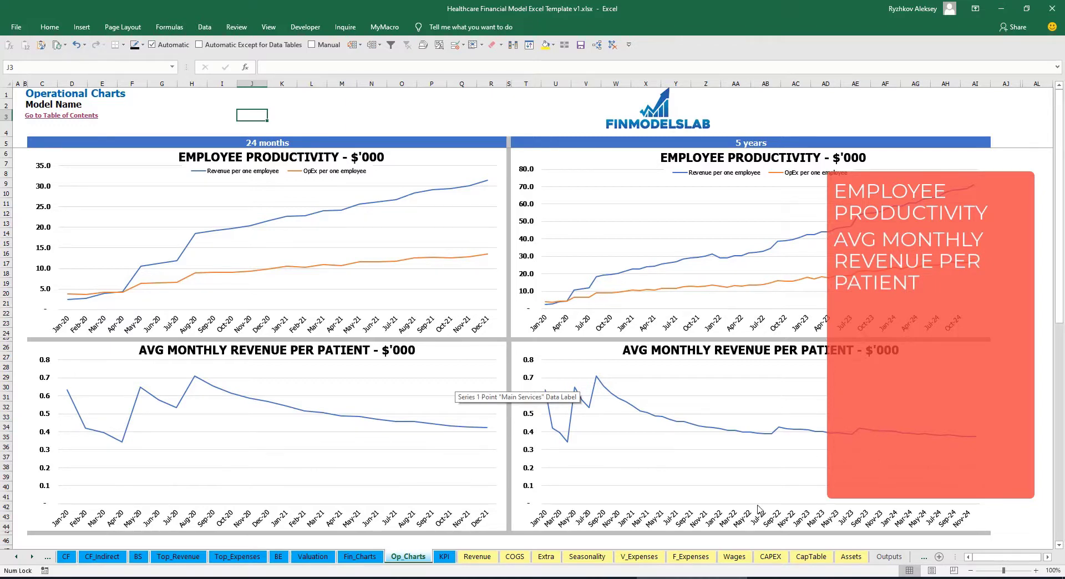
# Step: On the KPI benchmark sheet, set the industry gross margin benchmark to 70%
pyautogui.click(445, 558)
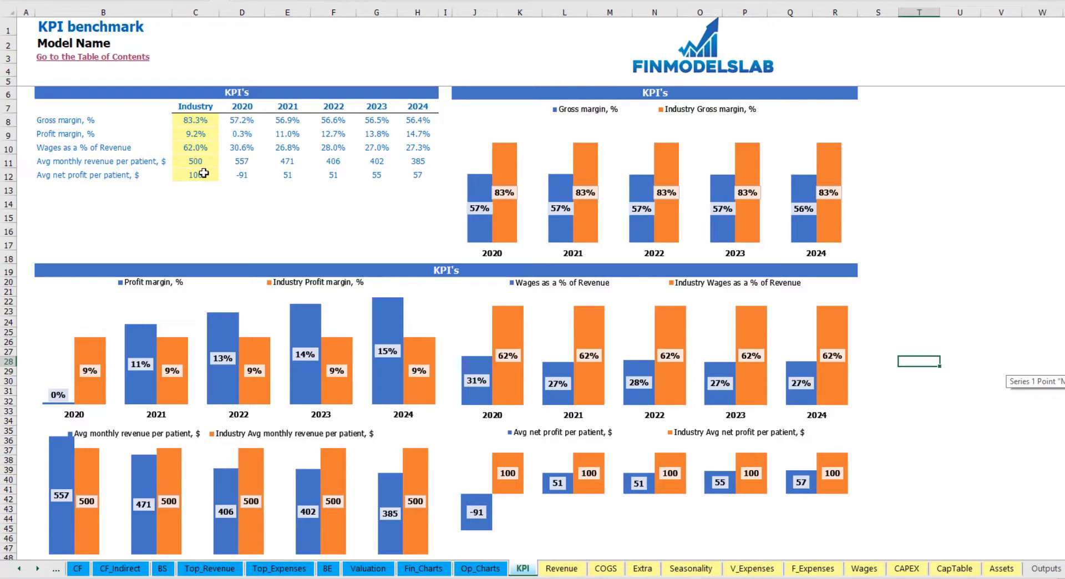
pyautogui.click(197, 119)
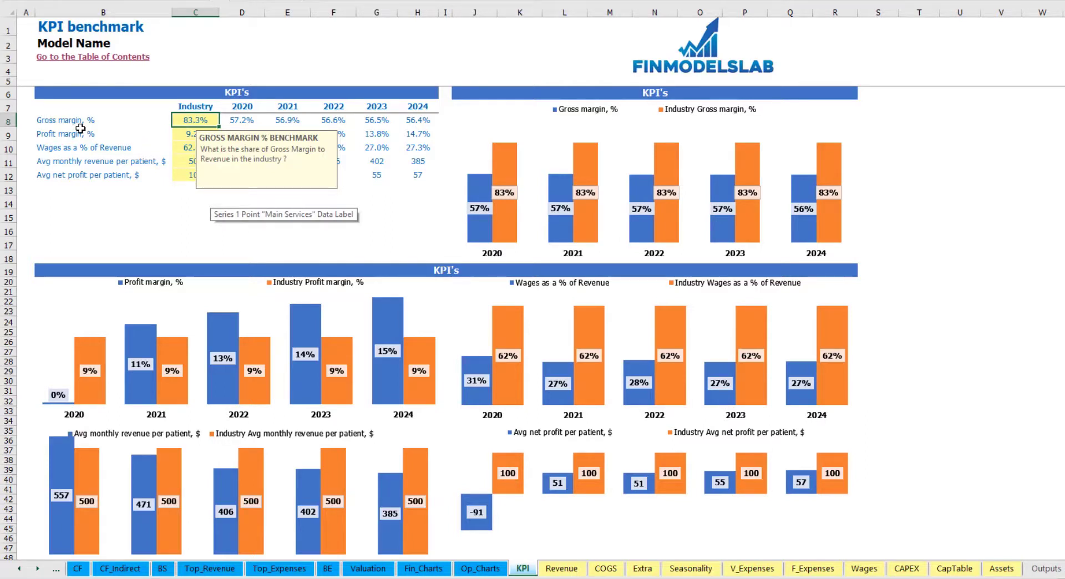
pyautogui.press('Return')
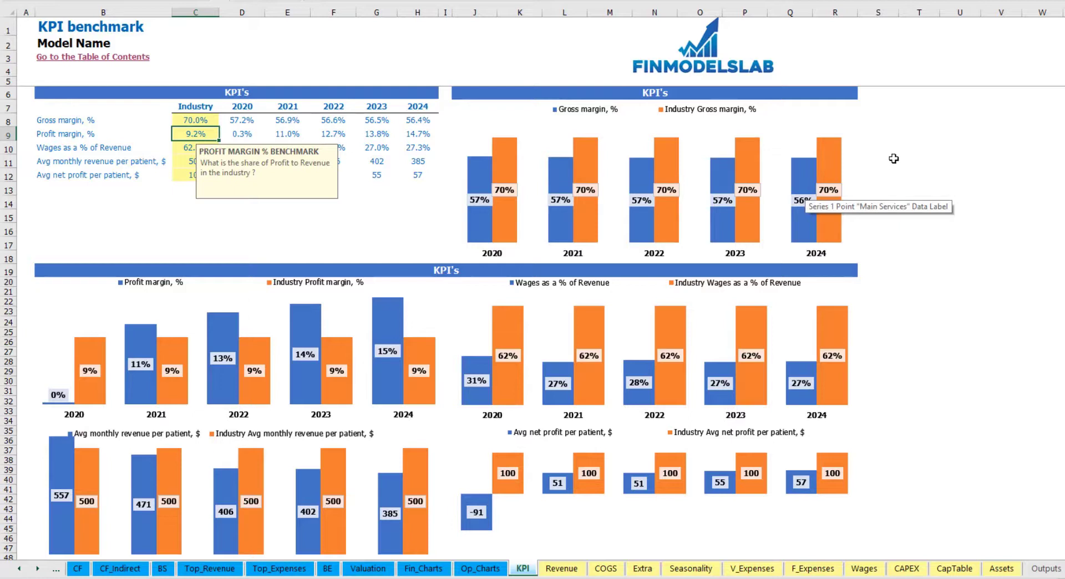
# Step: Review the KPI benchmark table's 2020–2024 values against the industry figures, and examine the comparison charts below it
pyautogui.click(916, 121)
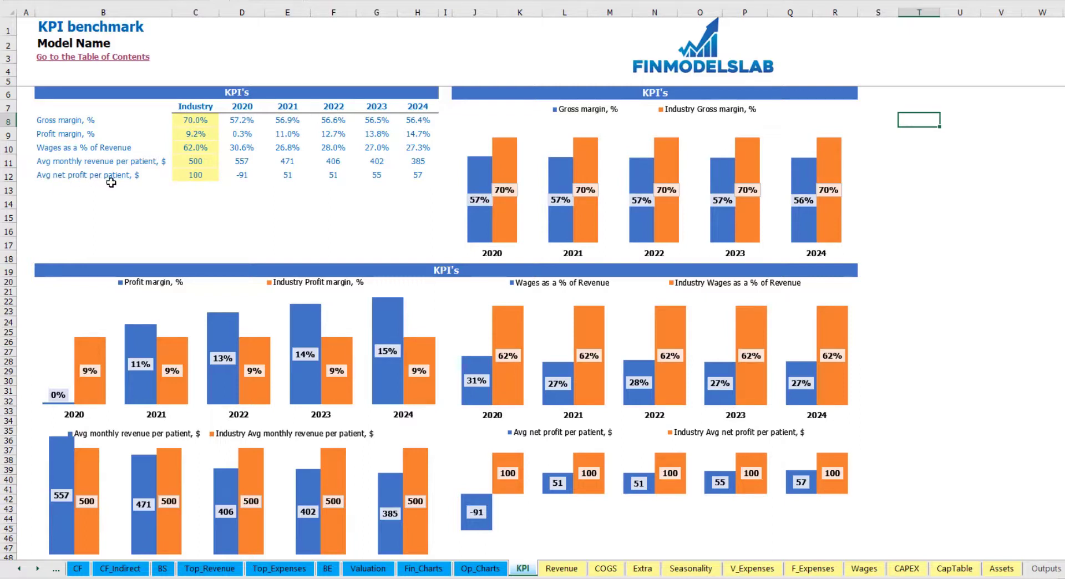
pyautogui.moveTo(241, 119); pyautogui.dragTo(410, 178)
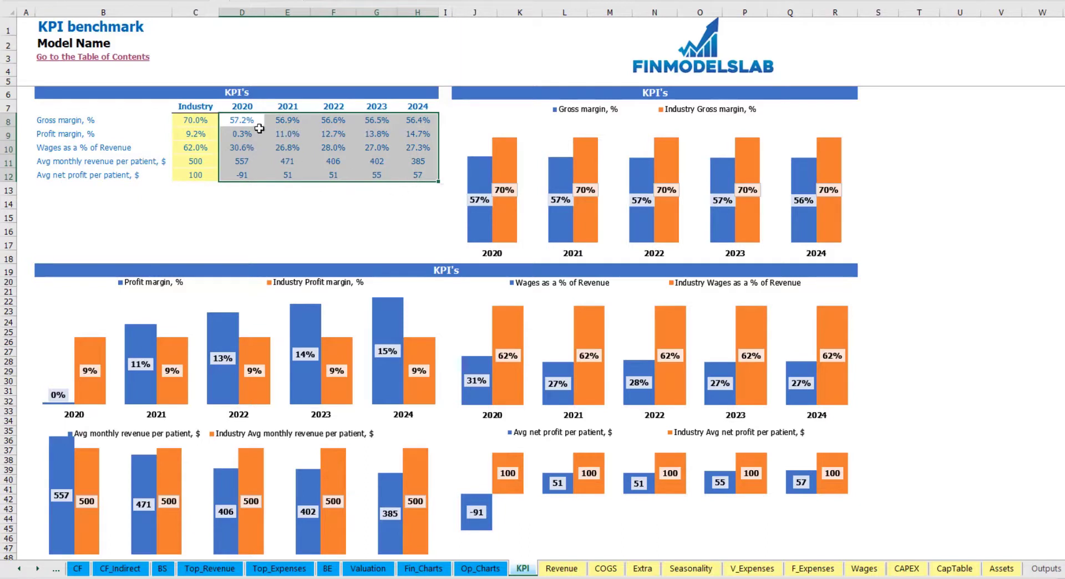
pyautogui.click(244, 198)
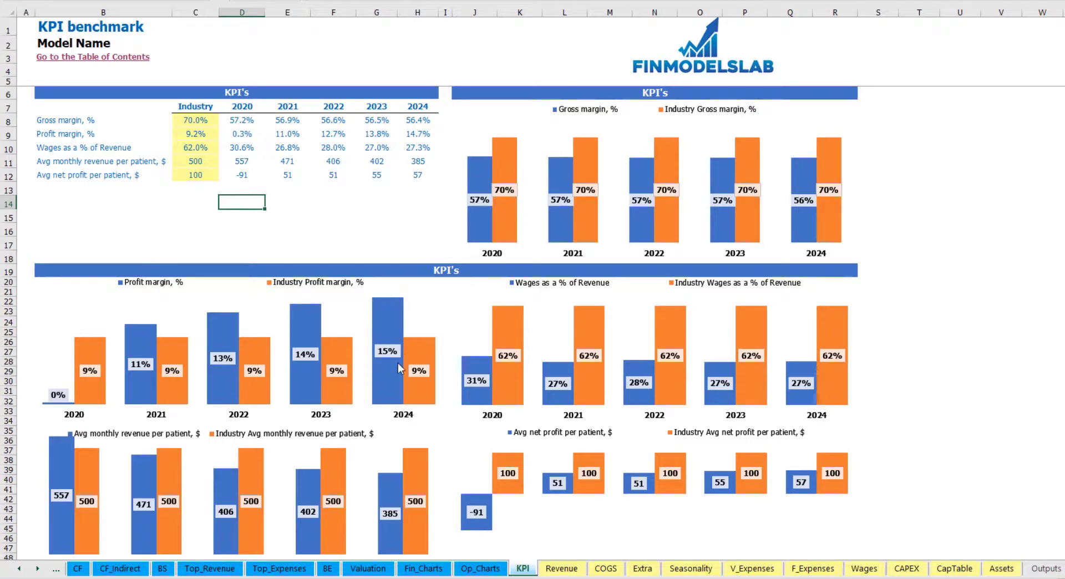
pyautogui.scroll(-3, 399, 366)
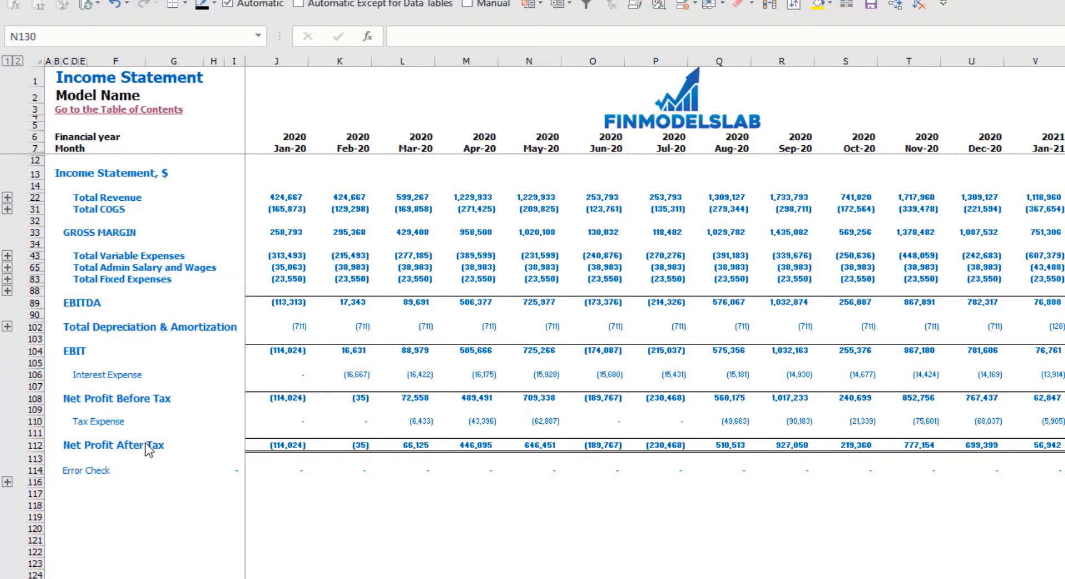
# Step: Expand the Fixed Expenses, Variable Expenses and Revenue row groups on the Income Statement to show their individual line items
pyautogui.click(8, 279)
pyautogui.click(7, 279)
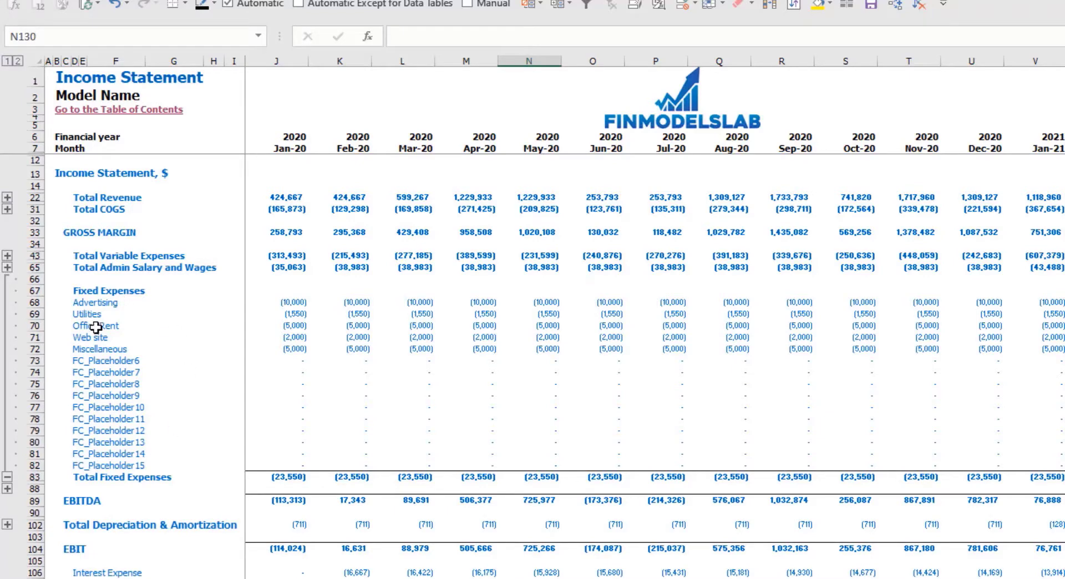
pyautogui.click(8, 256)
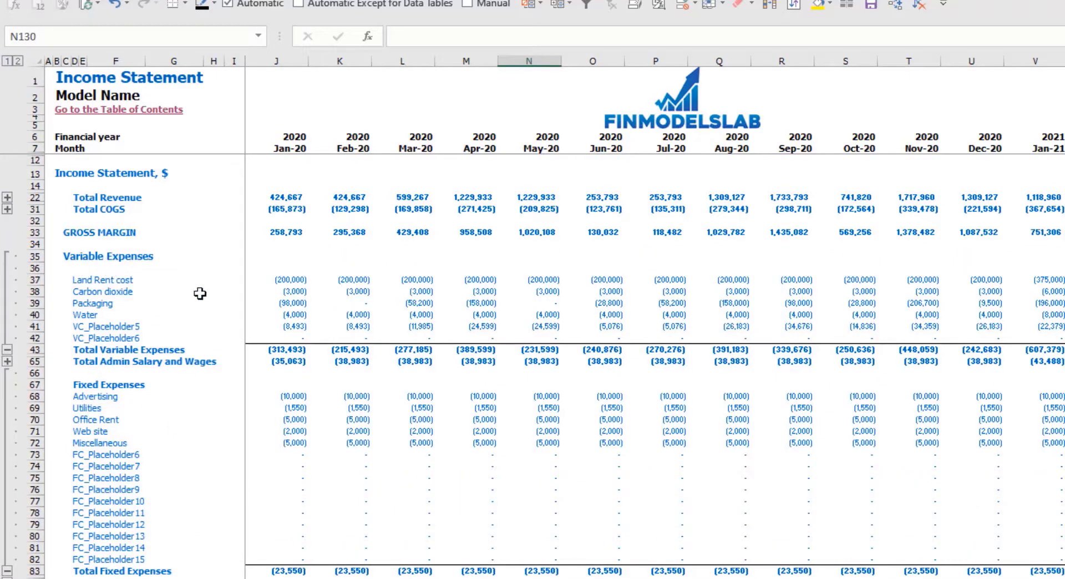
pyautogui.click(7, 197)
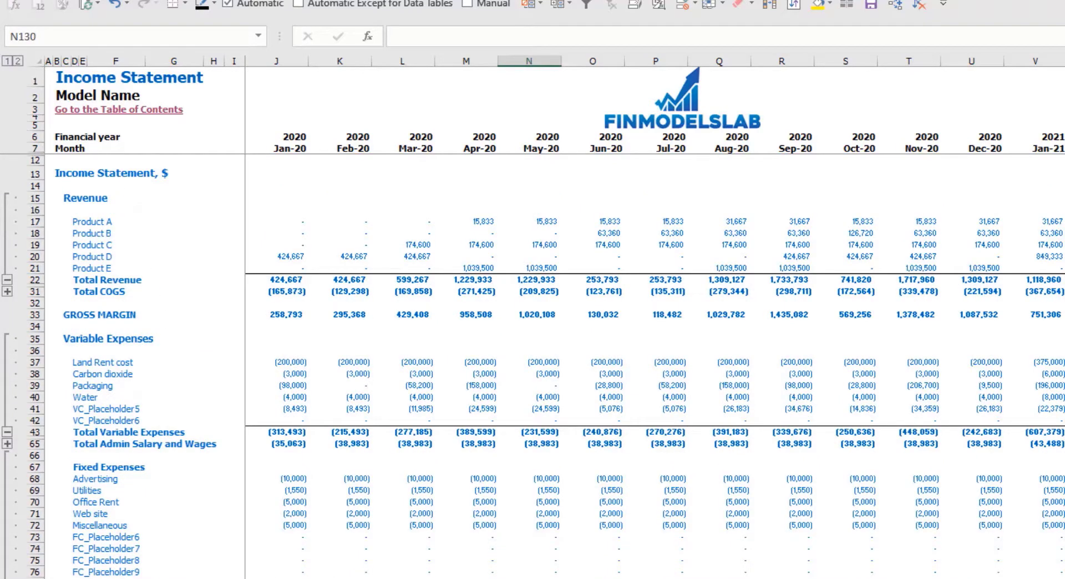
# Step: Review the monthly Cash Flow Statement and its indirect-method version
pyautogui.click(364, 577)
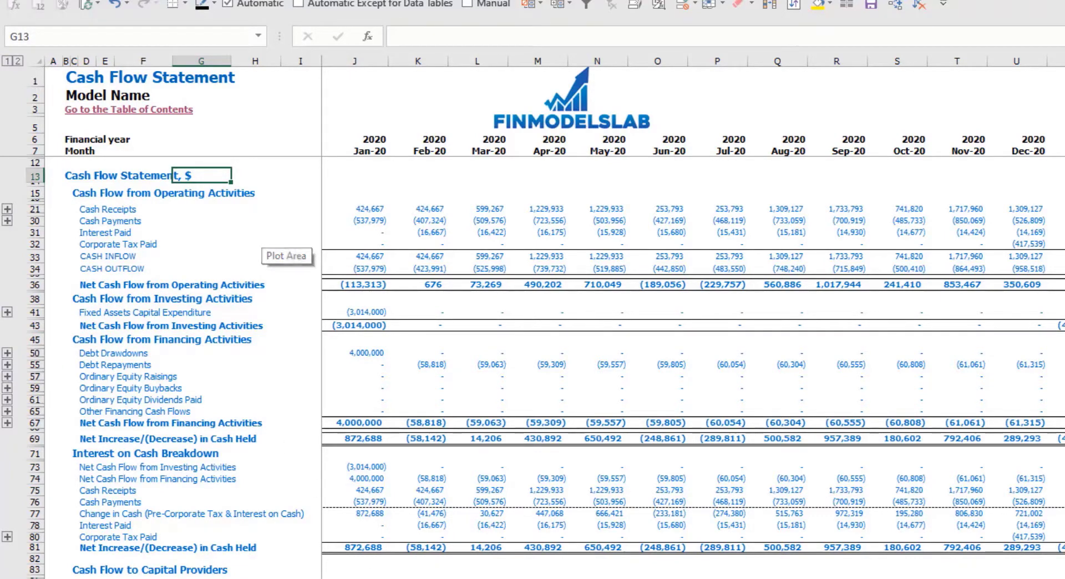
pyautogui.hotkey('ctrl', 'pagedown')
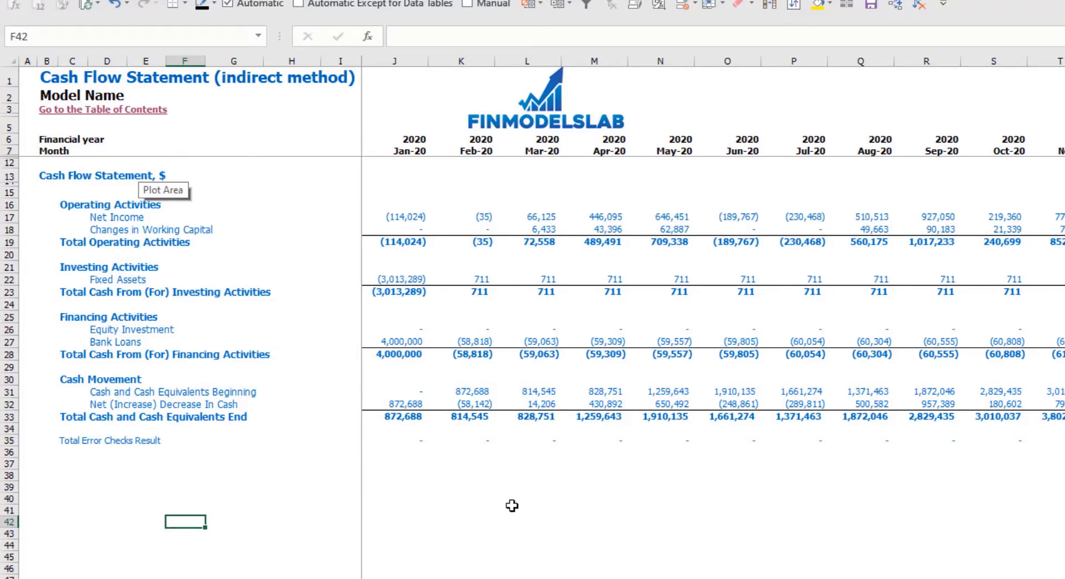
pyautogui.click(284, 578)
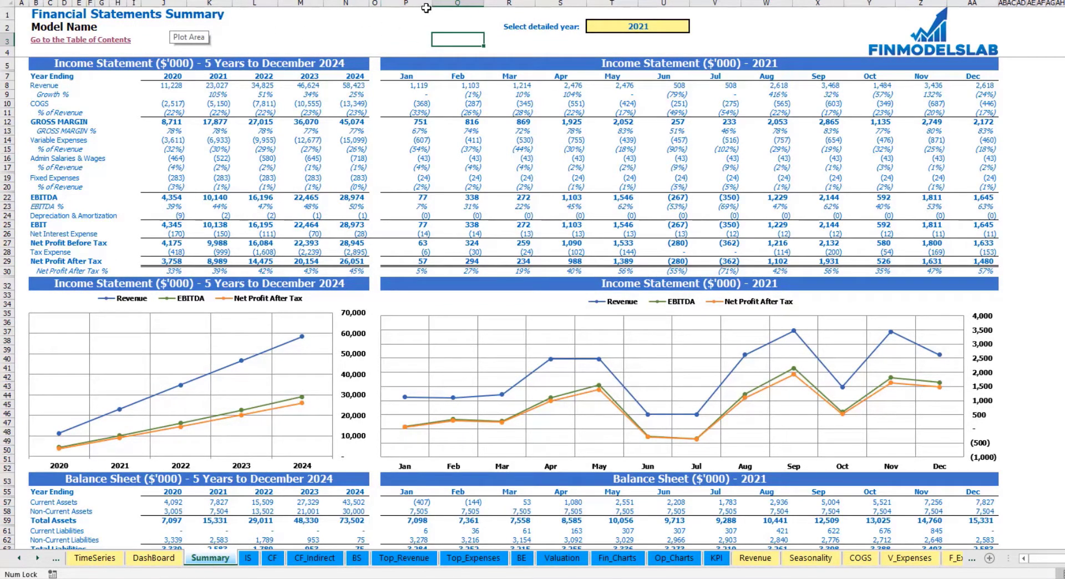
# Step: Set the detailed year on the Financial Statements Summary sheet to 2022
pyautogui.click(686, 26)
pyautogui.click(696, 27)
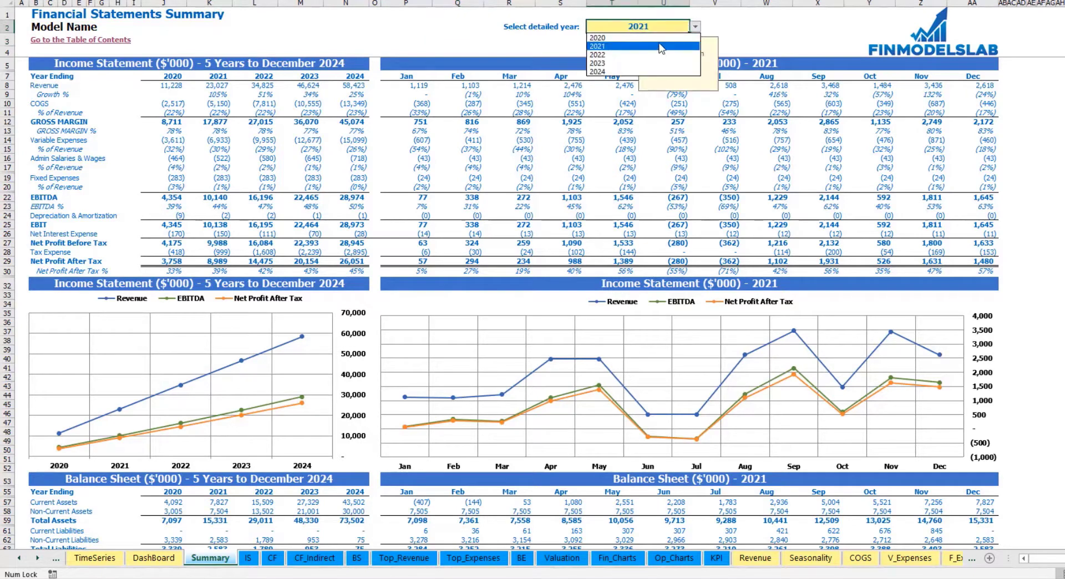
pyautogui.click(660, 54)
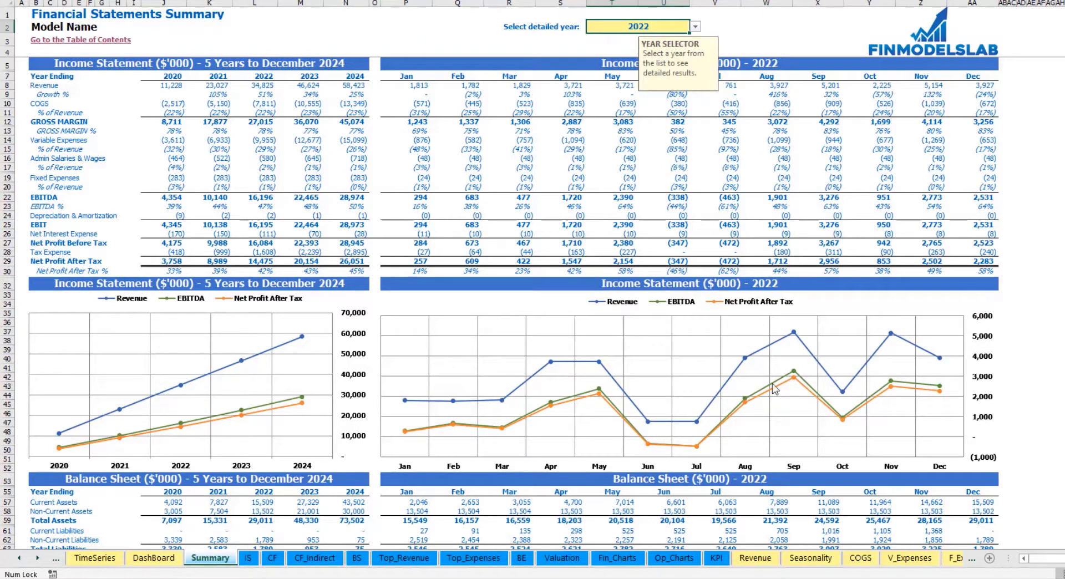
pyautogui.click(1030, 224)
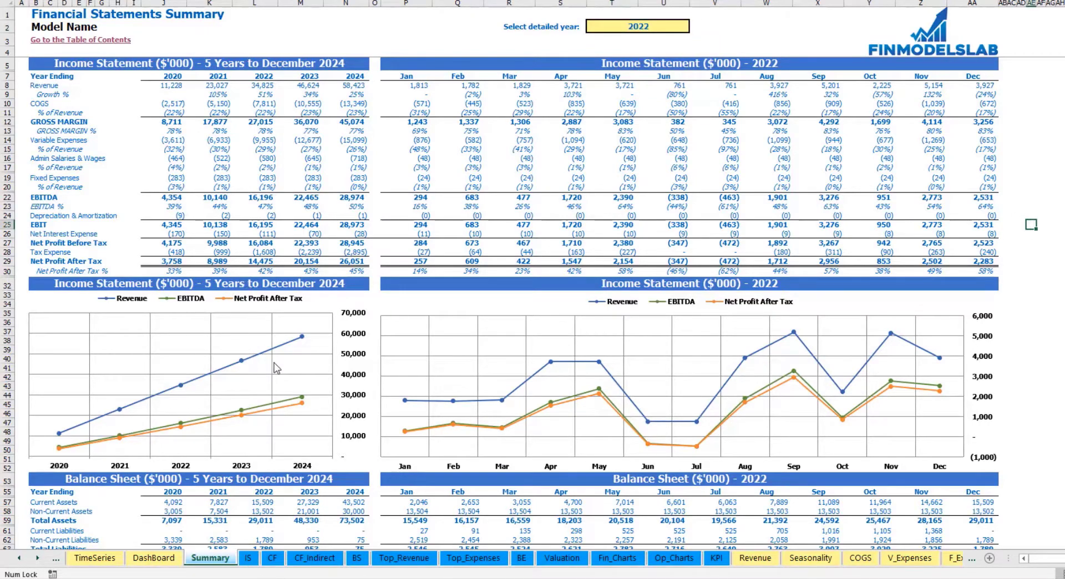
# Step: Review the Balance Sheet and Cash Flow Statement tables and charts on the Financial Statements Summary sheet
pyautogui.scroll(-10, 276, 367)
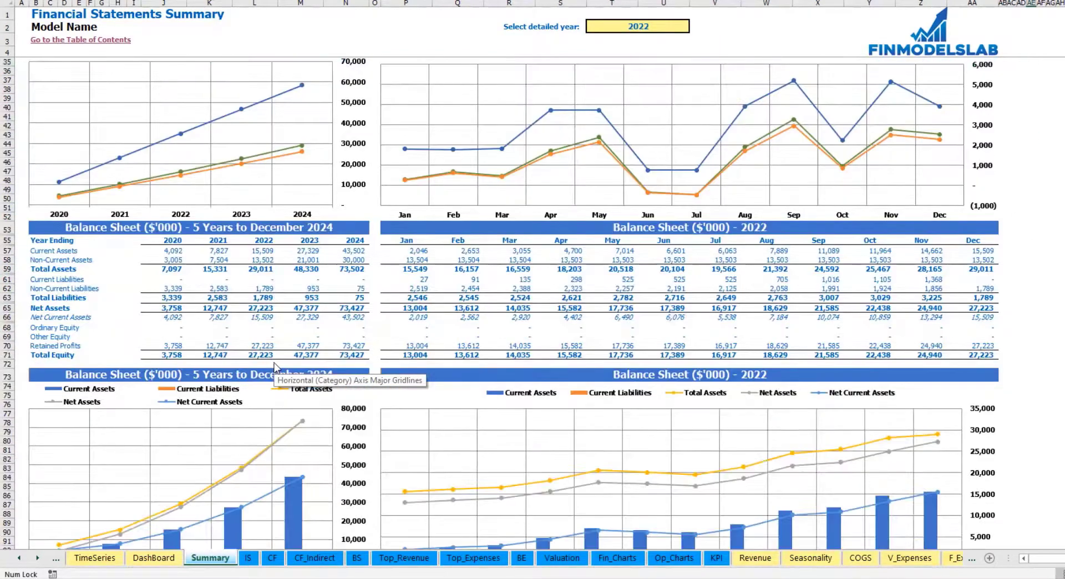
pyautogui.scroll(-3, 121, 263)
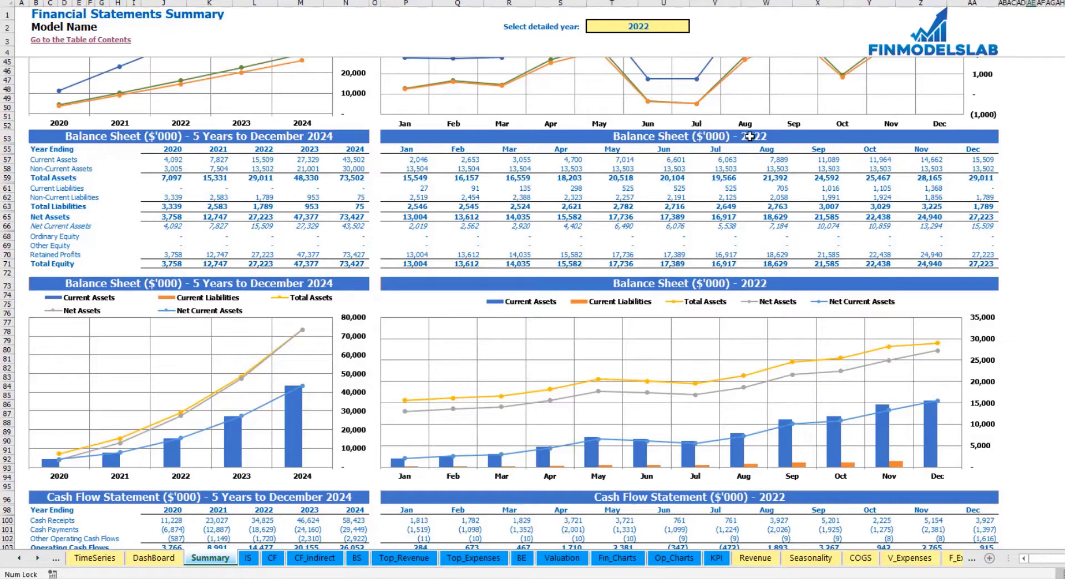
pyautogui.scroll(-15, 491, 268)
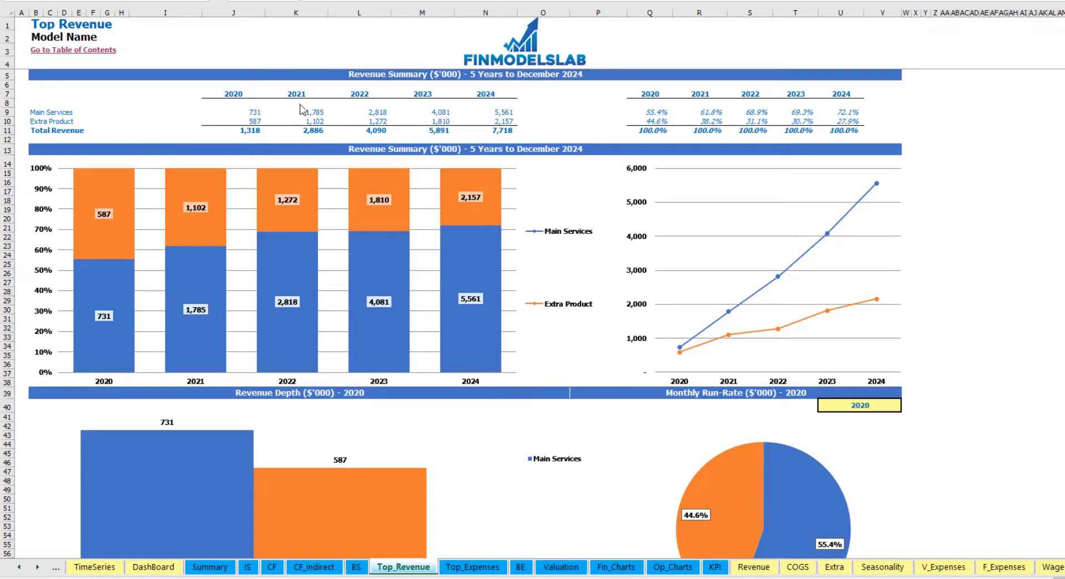
# Step: Examine the five-year revenue amounts and percentage shares in the Top Revenue sheet's Revenue Summary
pyautogui.moveTo(227, 96); pyautogui.dragTo(496, 133)
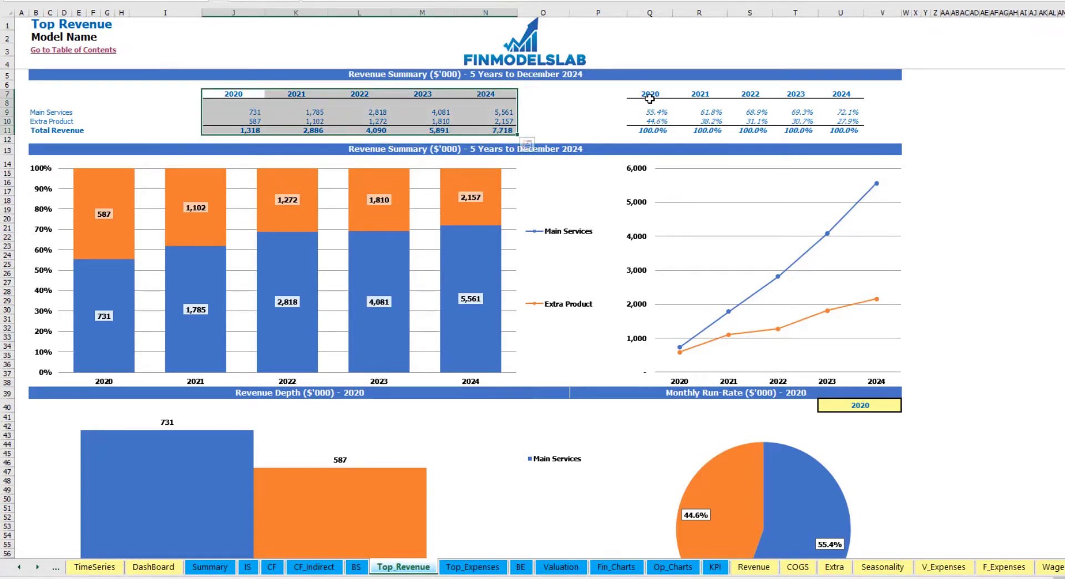
pyautogui.moveTo(652, 96); pyautogui.dragTo(828, 130)
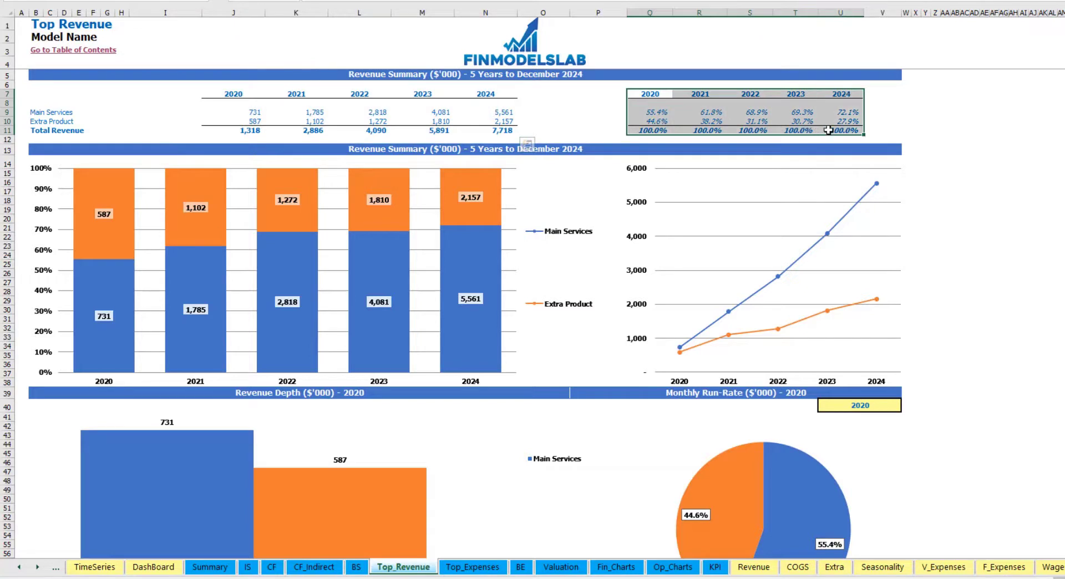
pyautogui.click(1013, 150)
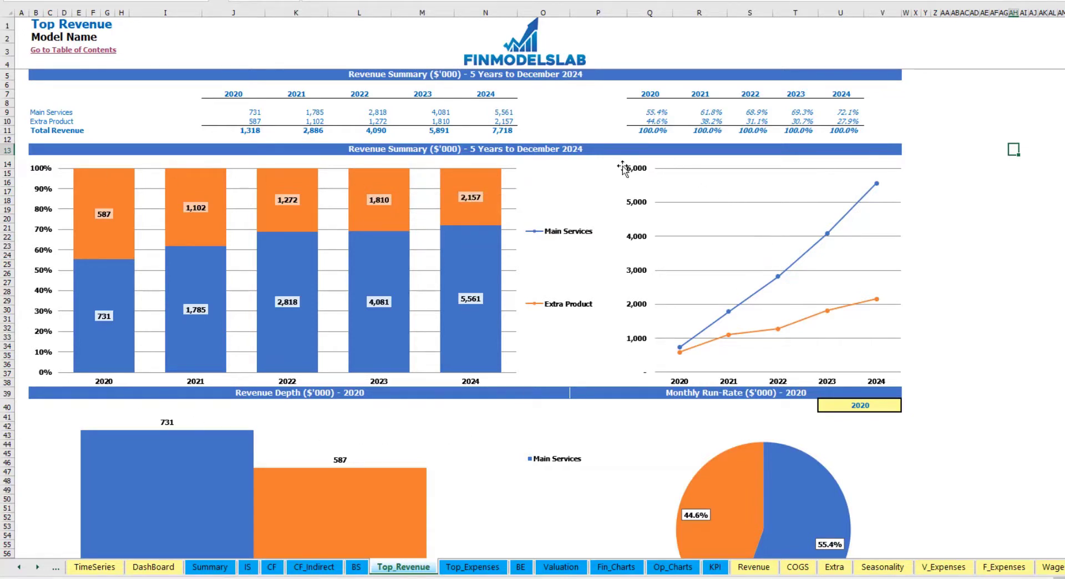
# Step: Set the year for the Revenue Depth and Monthly Run-Rate charts on the Top Revenue sheet to 2022
pyautogui.scroll(-7, 537, 186)
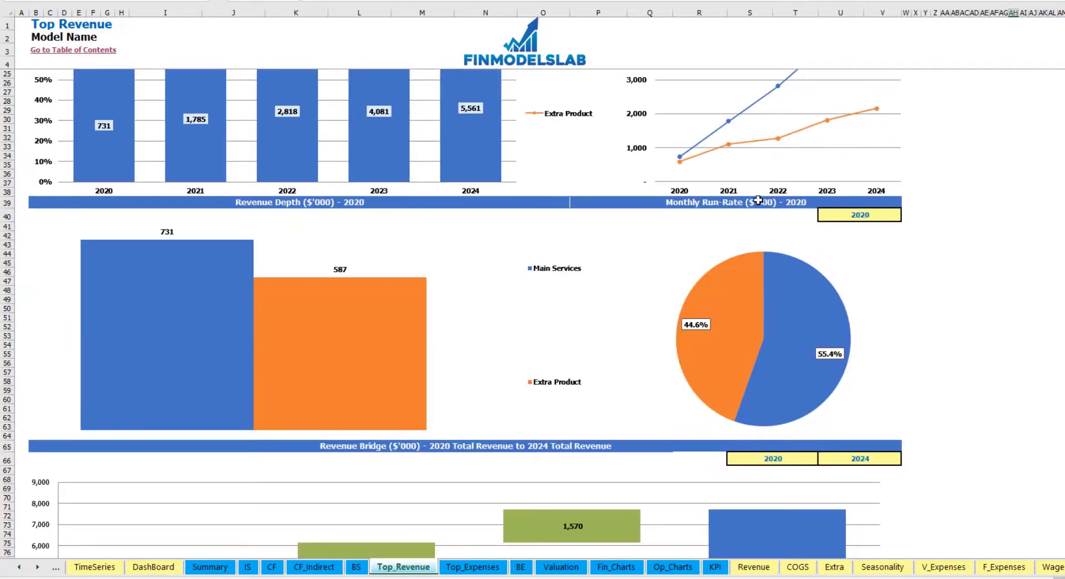
pyautogui.click(887, 215)
pyautogui.click(909, 218)
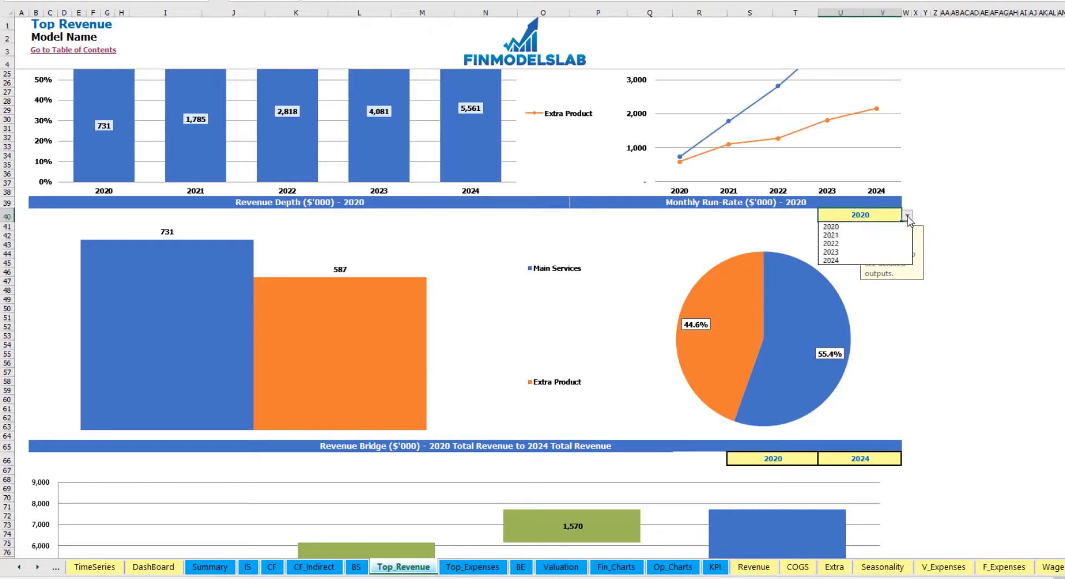
pyautogui.click(878, 245)
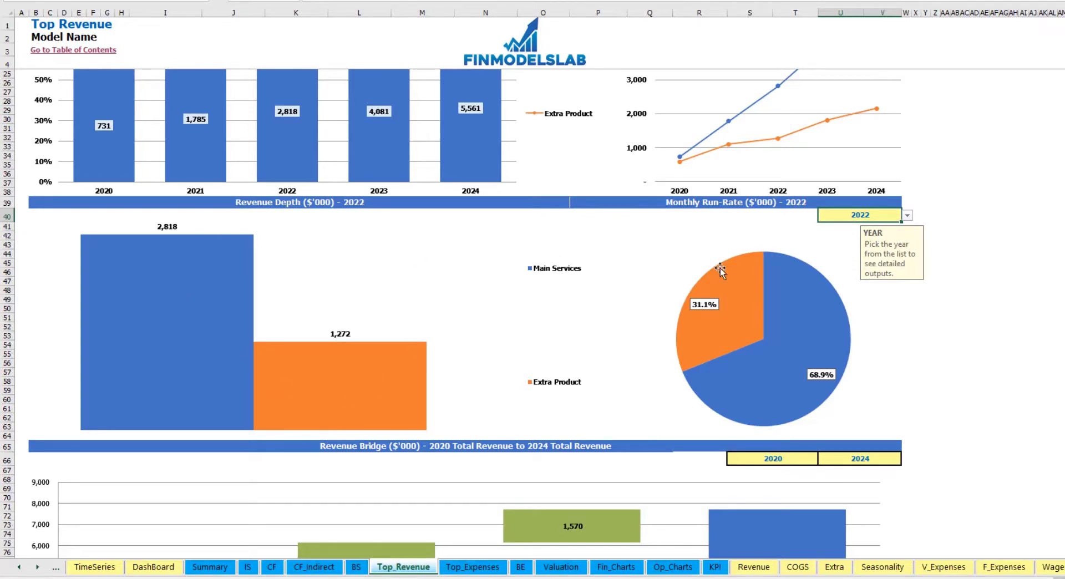
# Step: Examine the Revenue Bridge chart and the year choices for its starting year without changing the selection
pyautogui.scroll(-7, 855, 327)
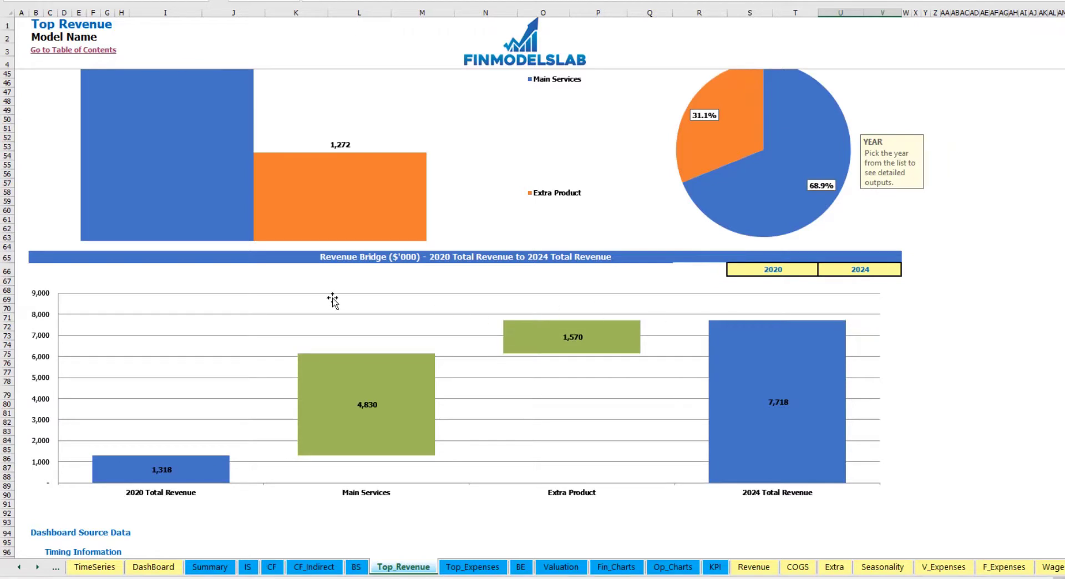
pyautogui.click(810, 266)
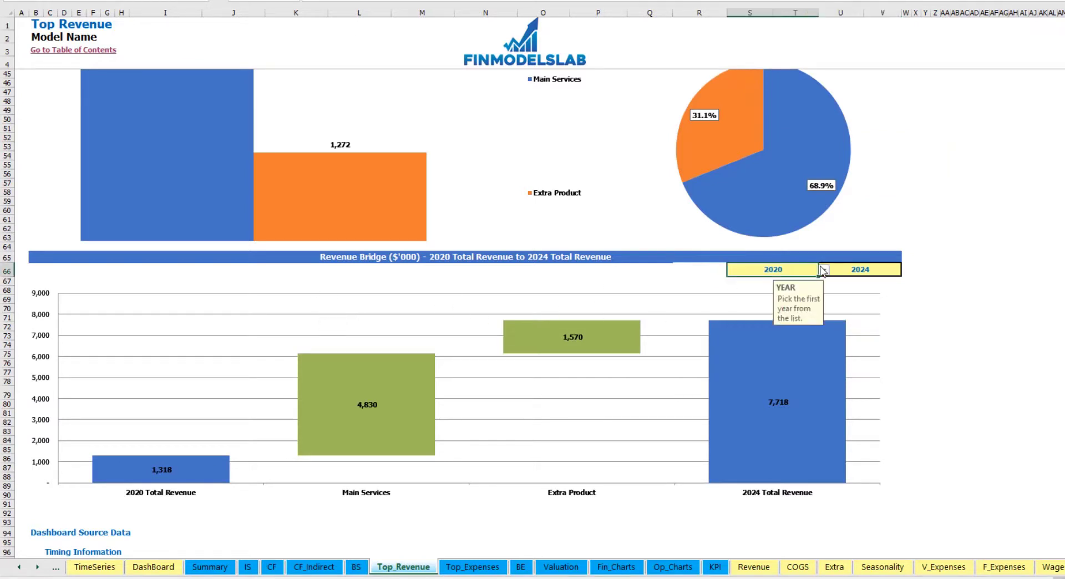
pyautogui.click(824, 269)
pyautogui.press('Escape')
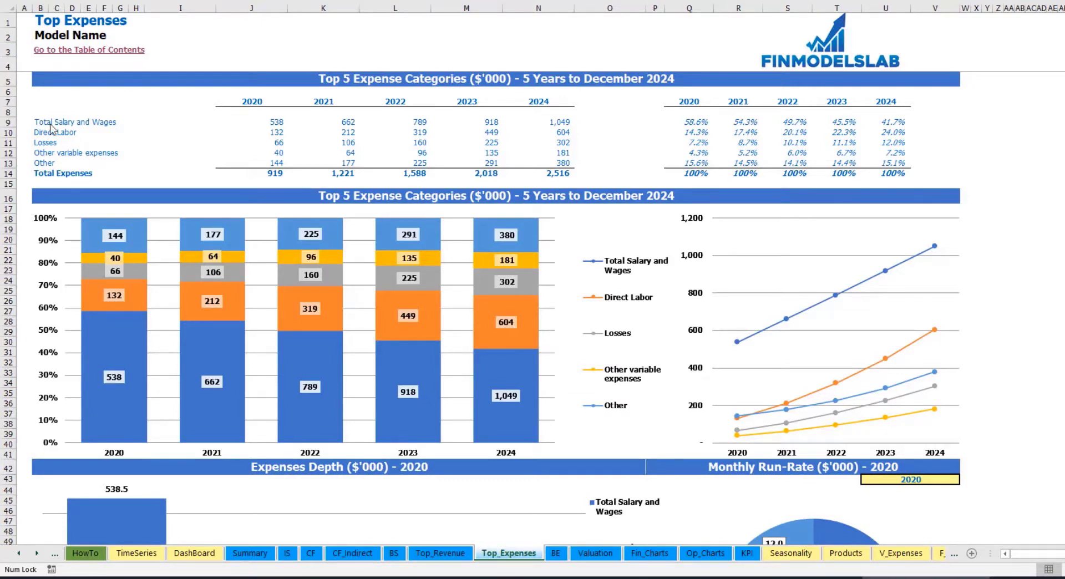
# Step: Review the Top Expenses sheet's five expense categories, their yearly amounts, the total expenses row and the percentage shares
pyautogui.moveTo(40, 122); pyautogui.dragTo(40, 154)
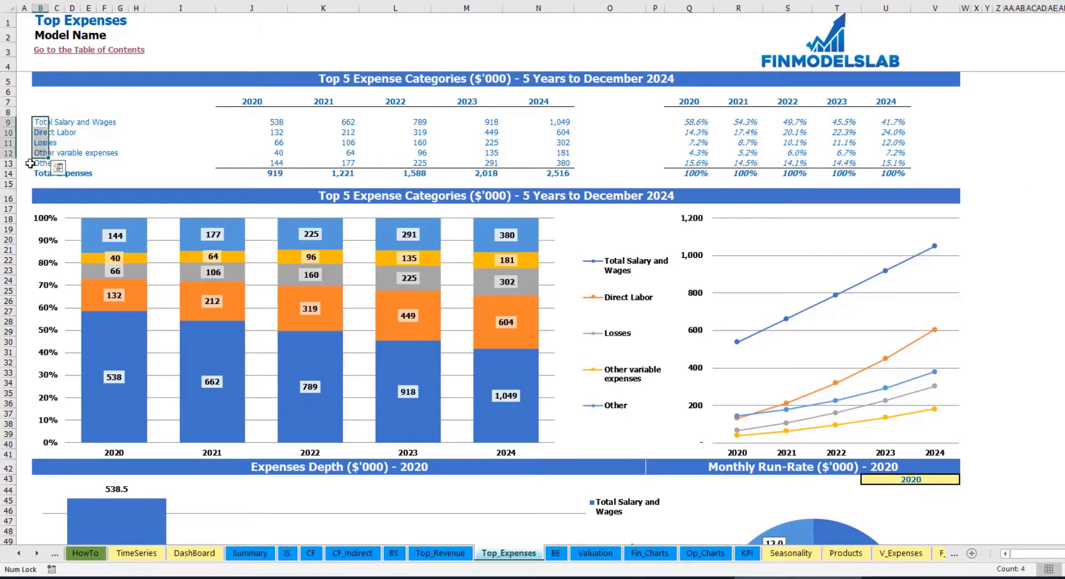
pyautogui.click(40, 162)
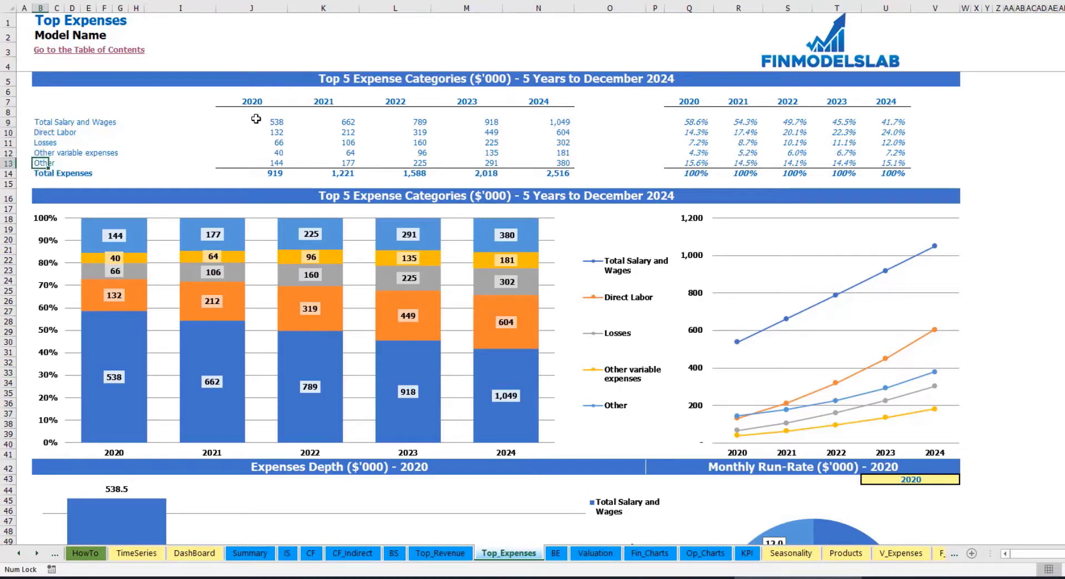
pyautogui.moveTo(252, 104); pyautogui.dragTo(524, 170)
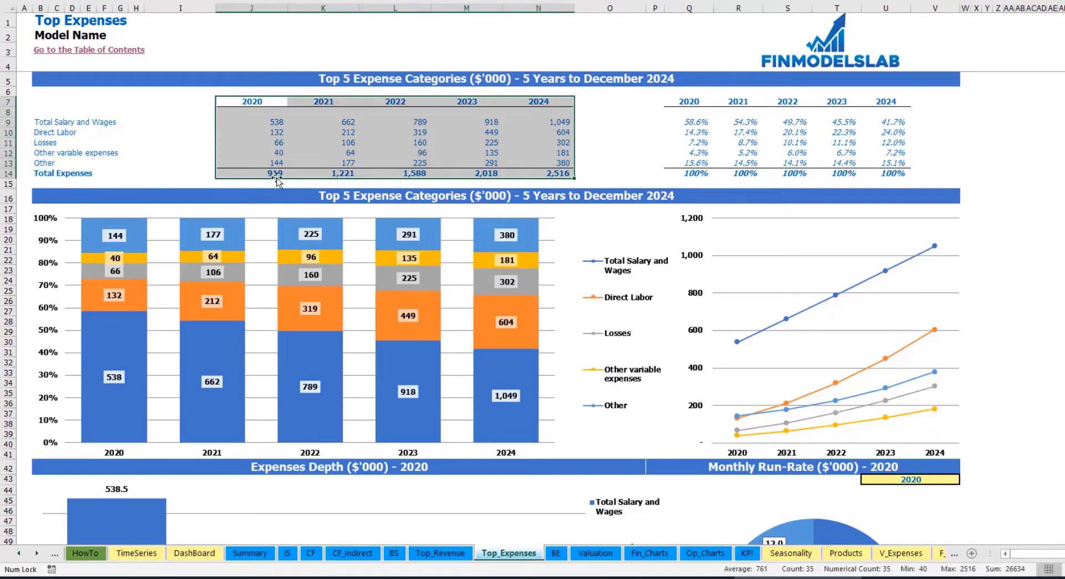
pyautogui.moveTo(271, 172); pyautogui.dragTo(536, 173)
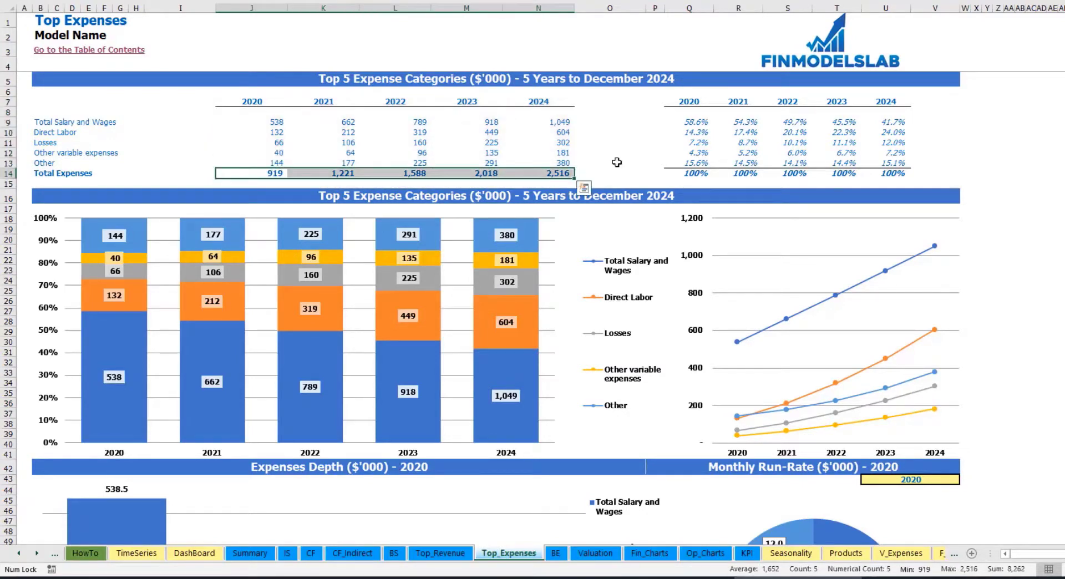
pyautogui.moveTo(689, 101); pyautogui.dragTo(894, 166)
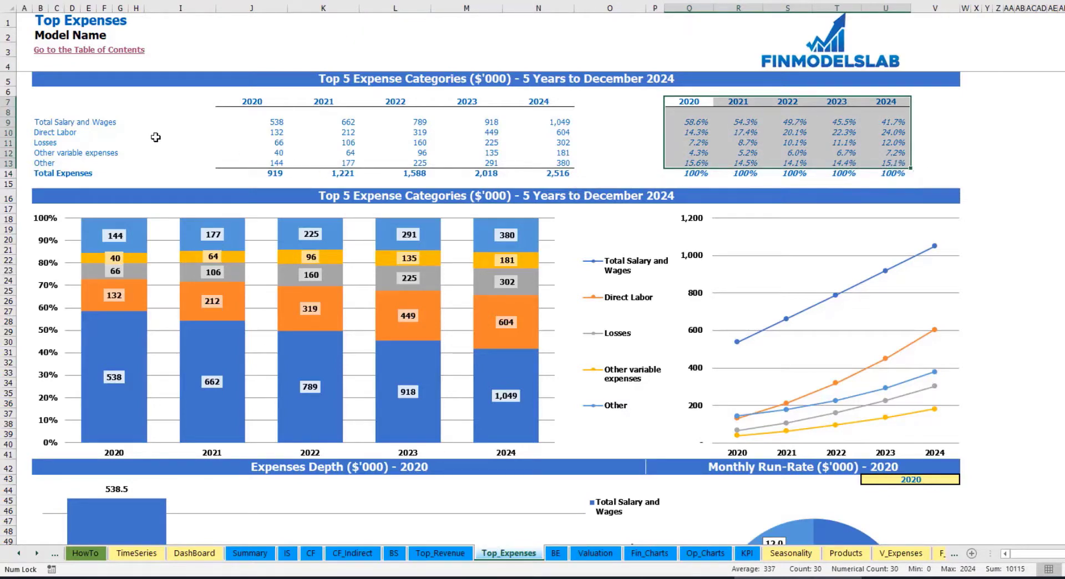
pyautogui.click(1029, 163)
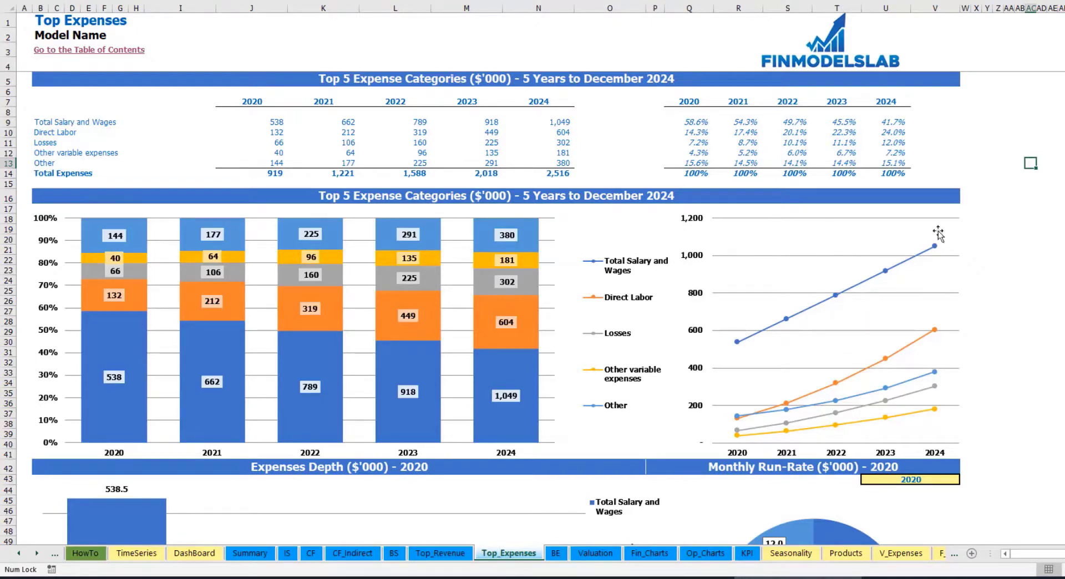
# Step: Set the year for the Expenses Depth and Monthly Run-Rate charts to 2021, and view the Expenses Bridge chart
pyautogui.scroll(-10, 1051, 228)
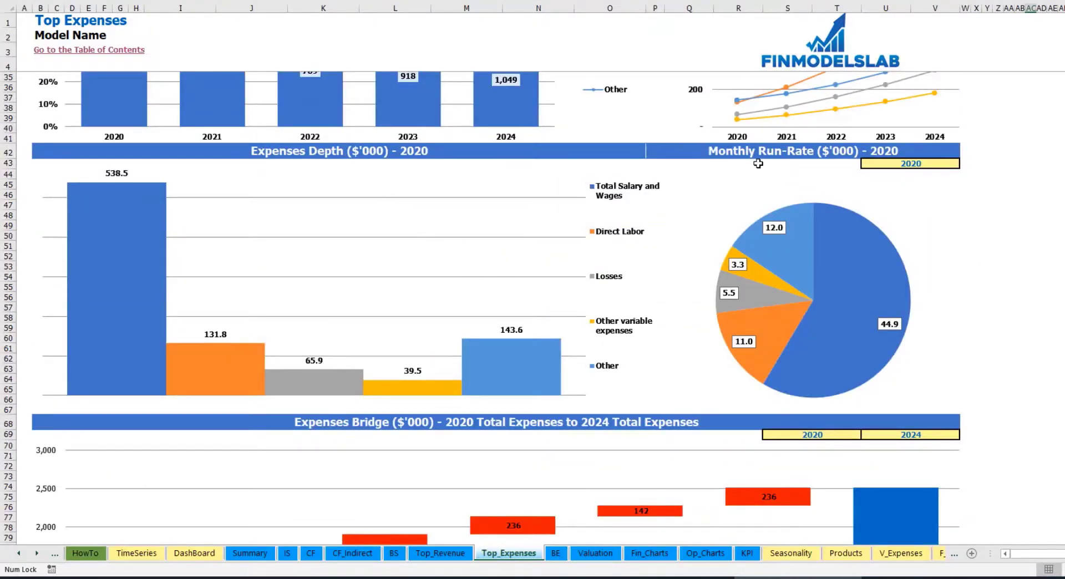
pyautogui.click(947, 163)
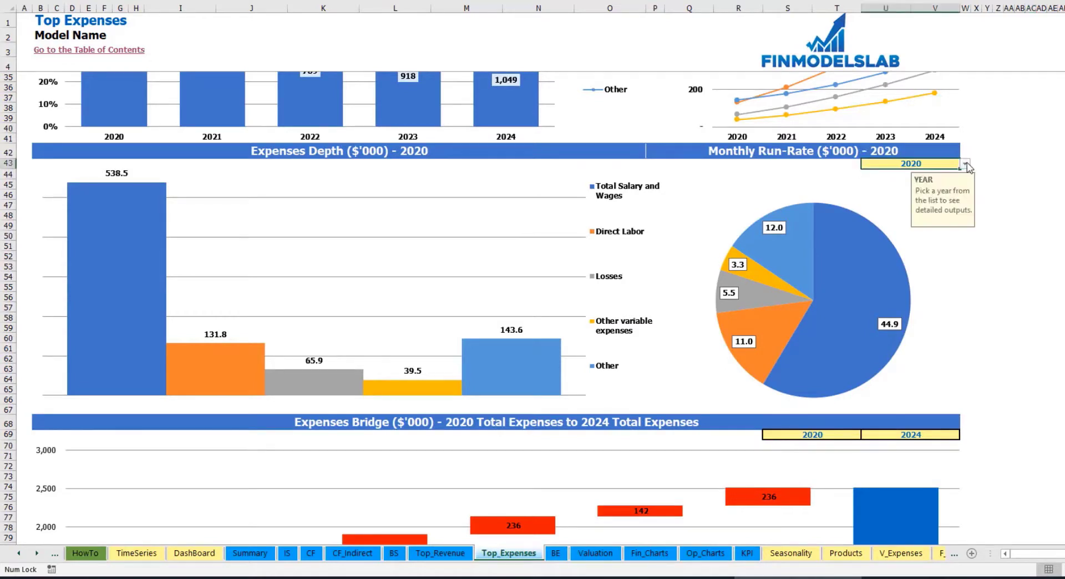
pyautogui.click(965, 165)
pyautogui.click(879, 184)
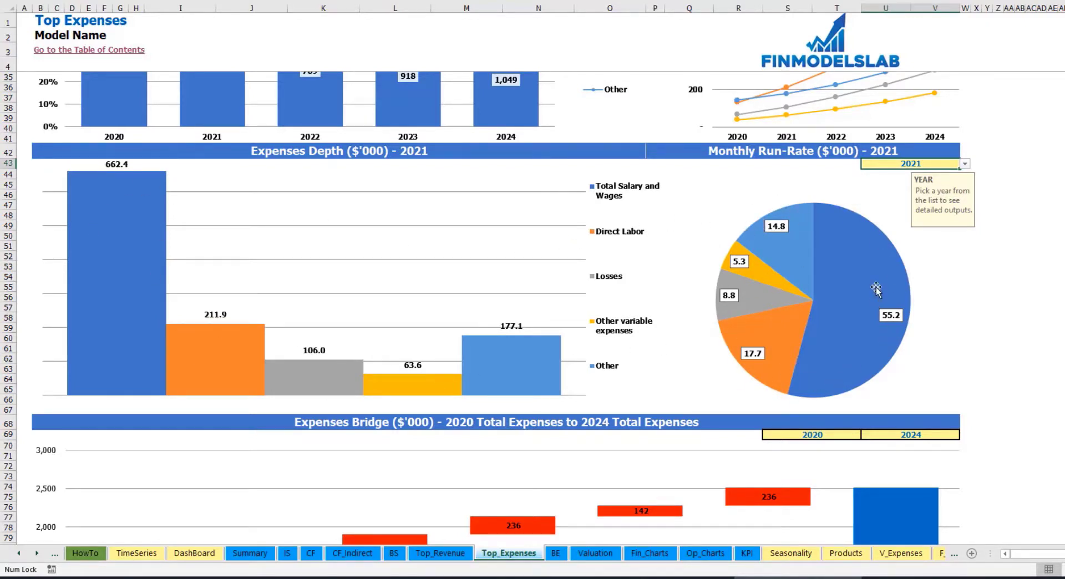
pyautogui.scroll(-3, 800, 298)
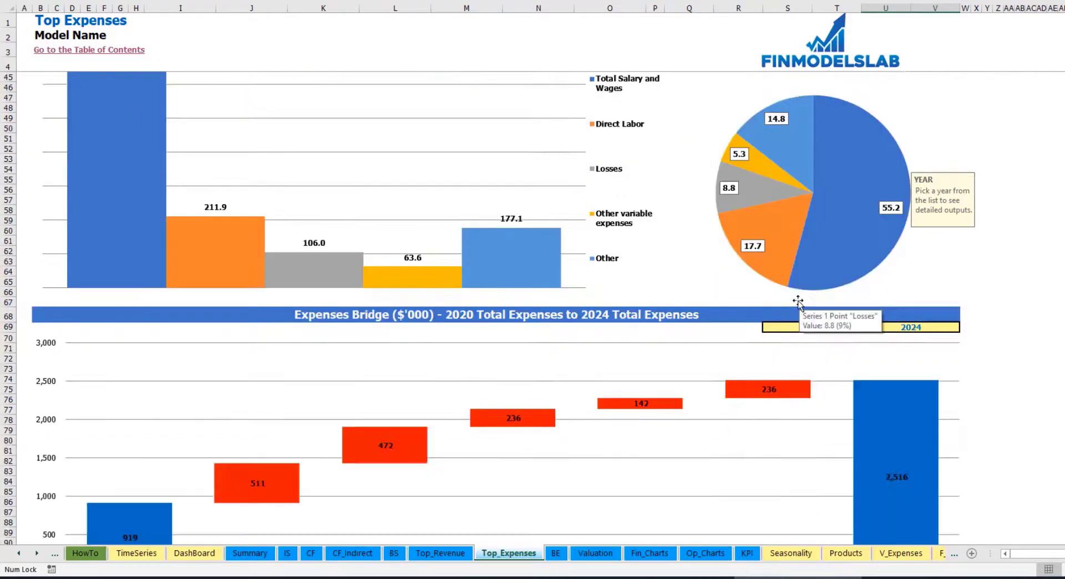
# Step: Examine the Expenses Bridge chart and the year choices for its first and last year without changing either selection
pyautogui.scroll(-3, 798, 302)
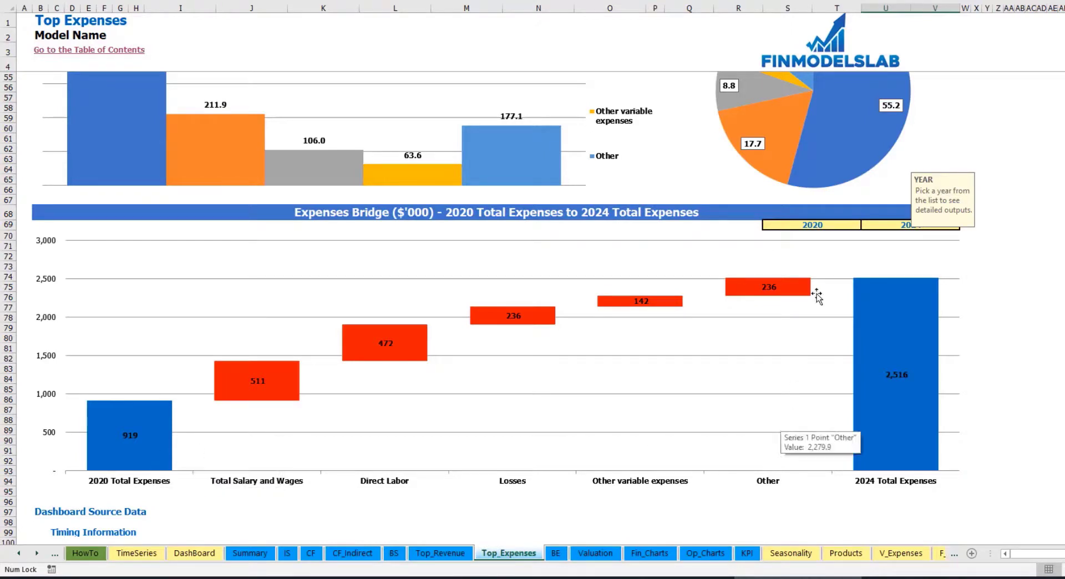
pyautogui.click(850, 224)
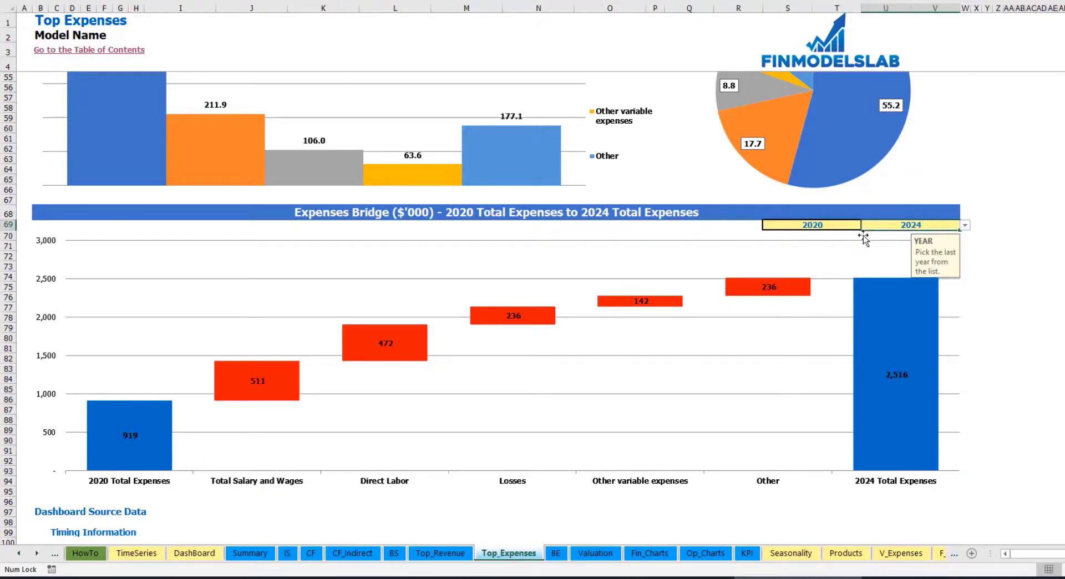
pyautogui.click(866, 225)
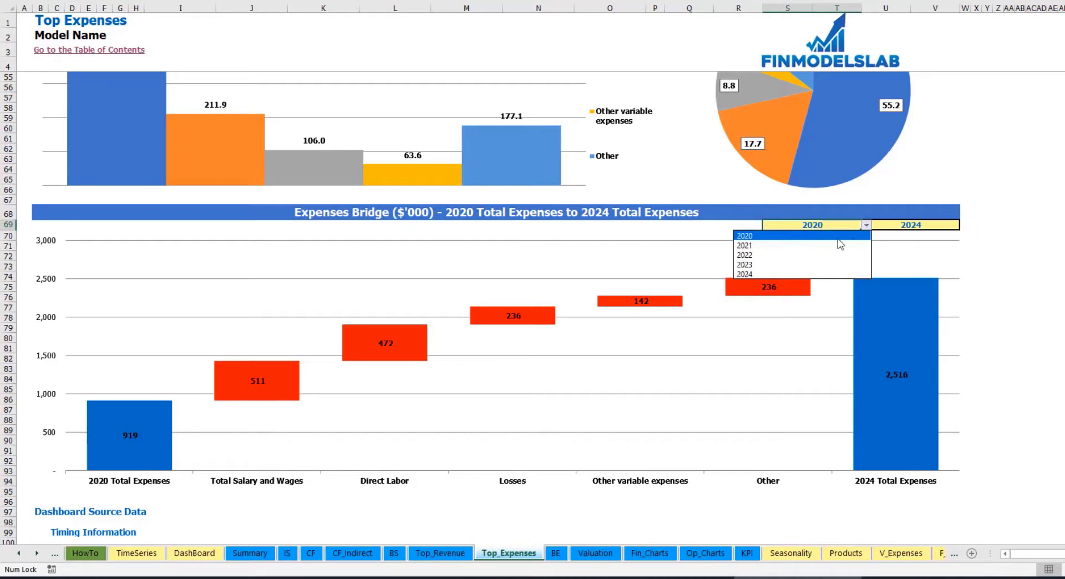
pyautogui.press('Escape')
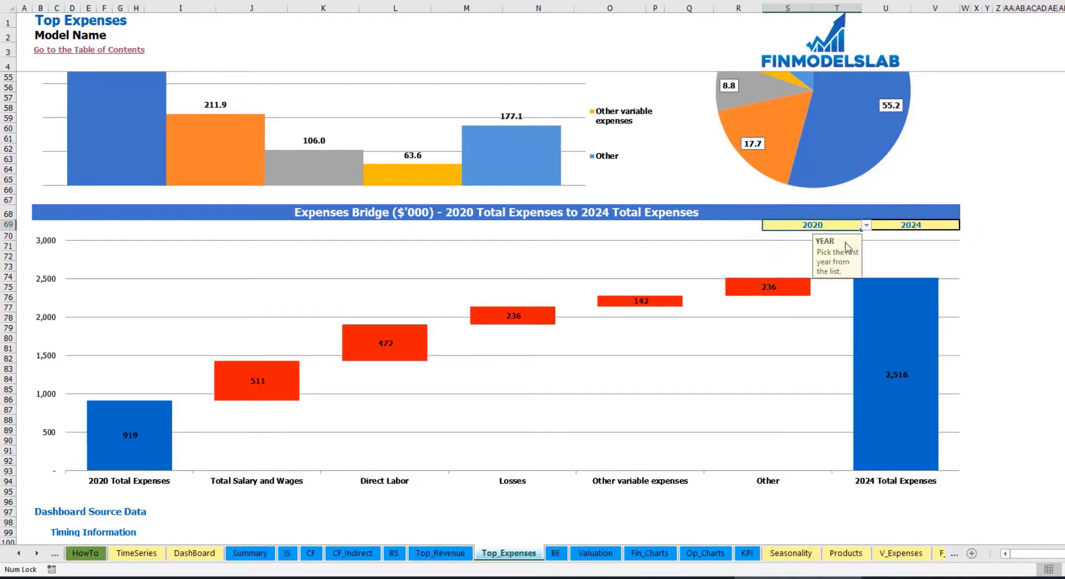
pyautogui.click(946, 225)
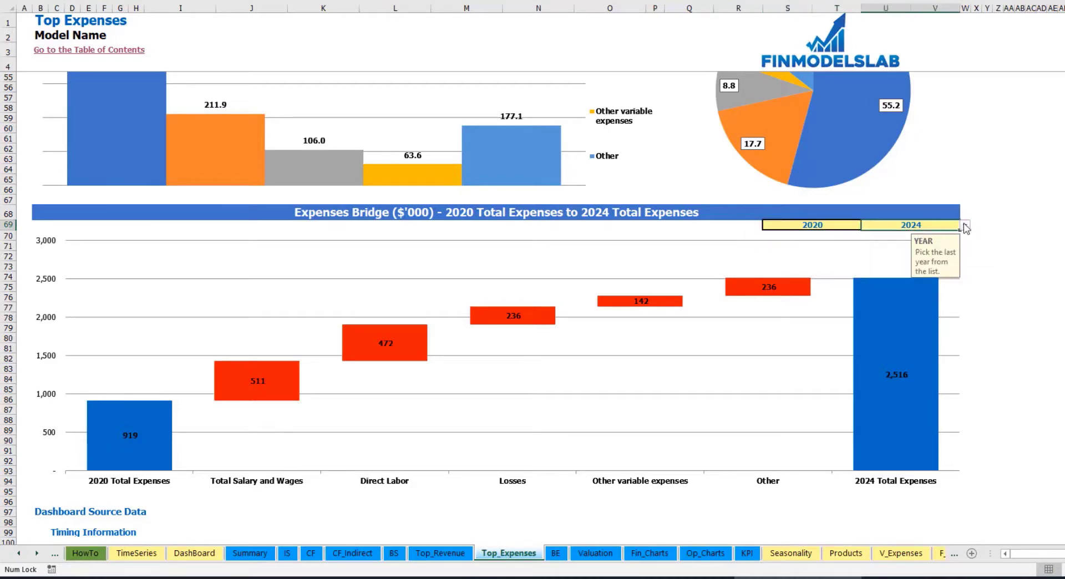
pyautogui.click(965, 225)
pyautogui.press('Escape')
pyautogui.moveTo(751, 294)
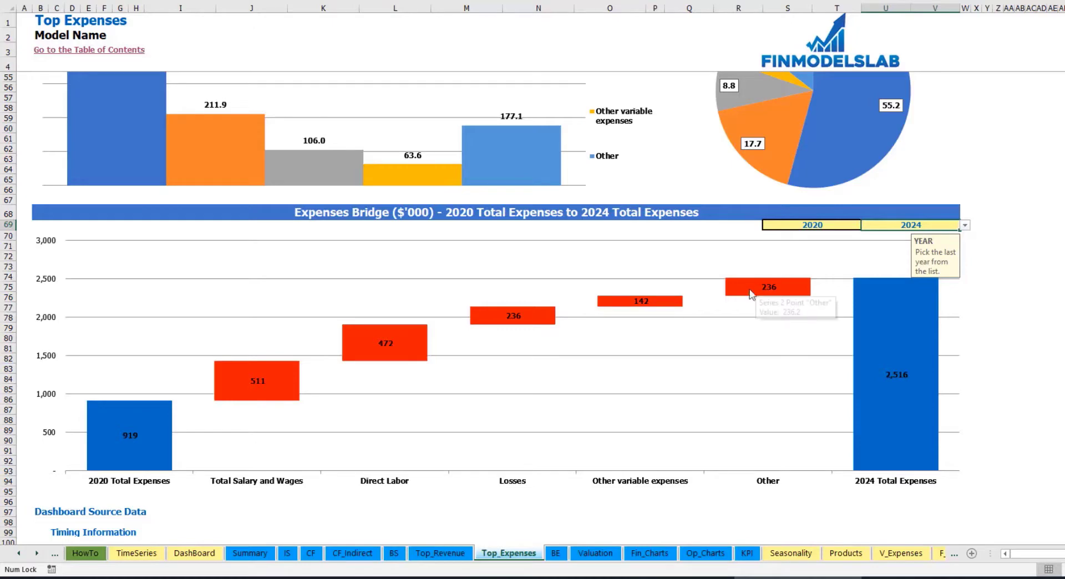
# Step: Review the Break Even Analysis sheet's chart of revenue, net profit after tax and break-even level by year
pyautogui.click(556, 554)
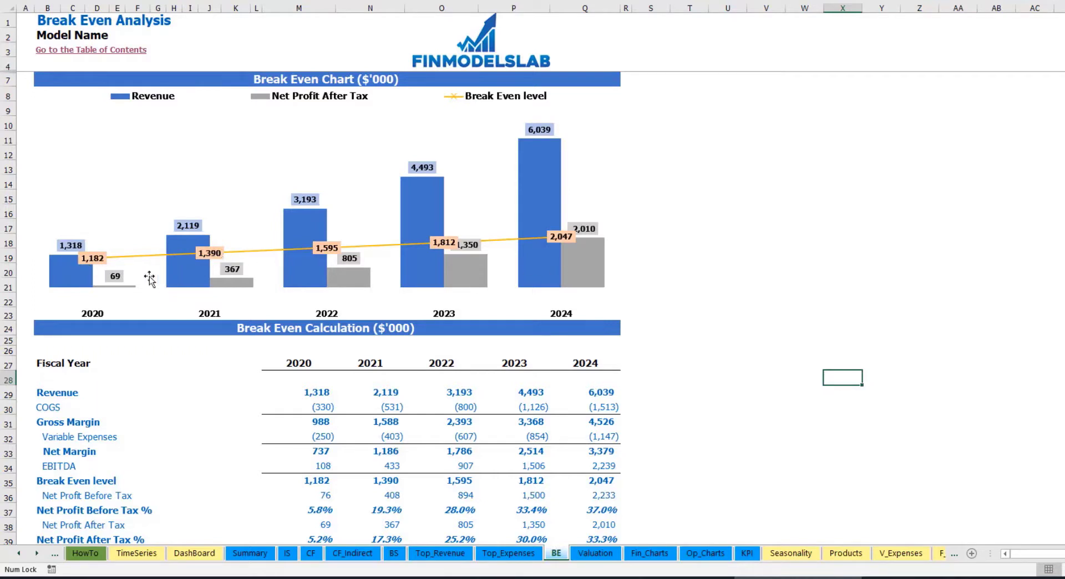
pyautogui.moveTo(90, 271)
pyautogui.moveTo(300, 228)
# Step: Examine the Valuation sheet's cost of capital inputs: the equity and loan costs, their resource shares and the WACC
pyautogui.click(595, 554)
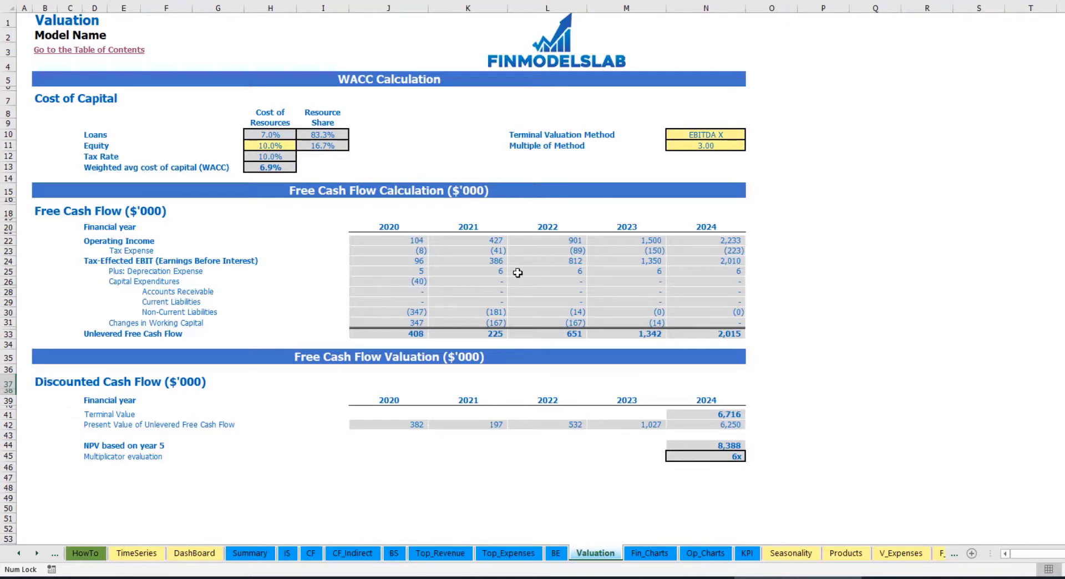
pyautogui.click(264, 145)
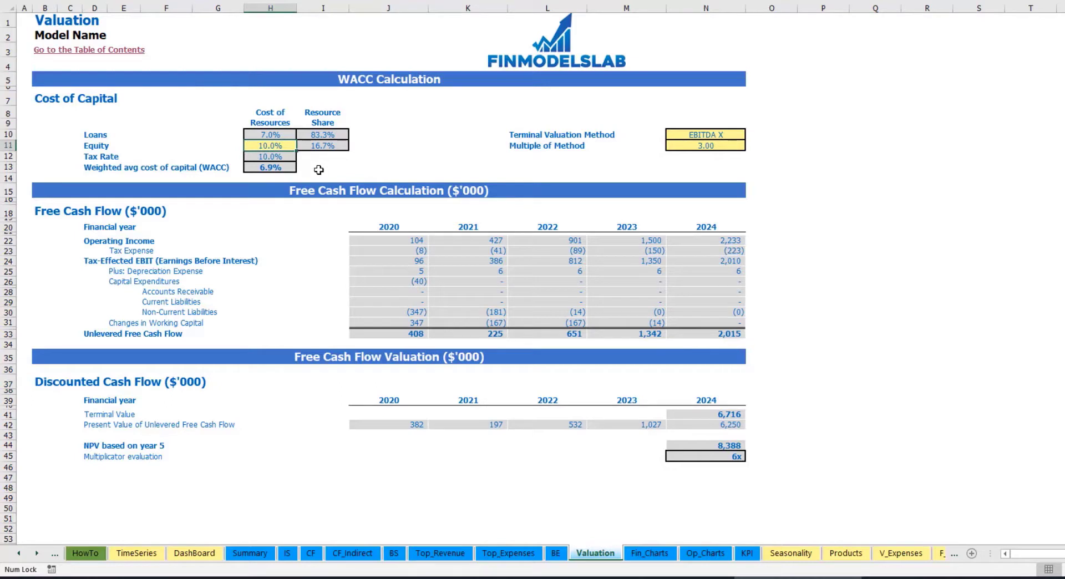
pyautogui.click(253, 133)
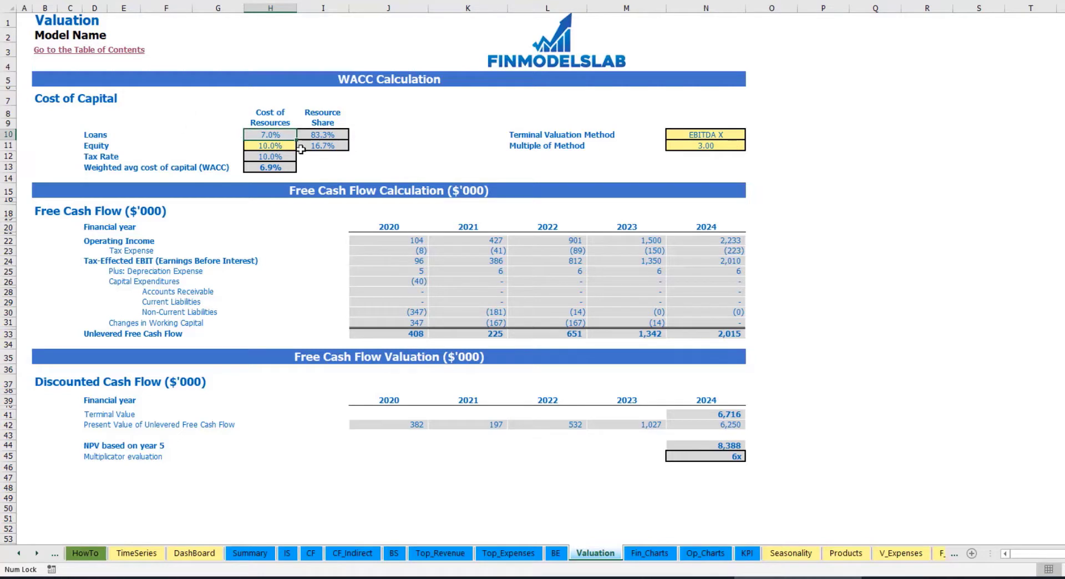
pyautogui.moveTo(322, 133); pyautogui.dragTo(322, 145)
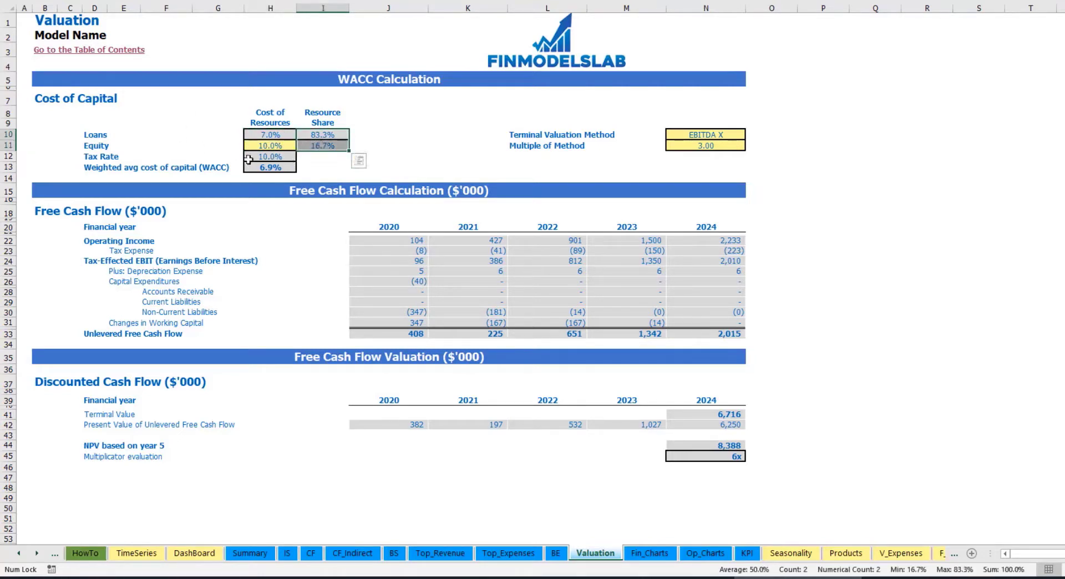
pyautogui.click(280, 168)
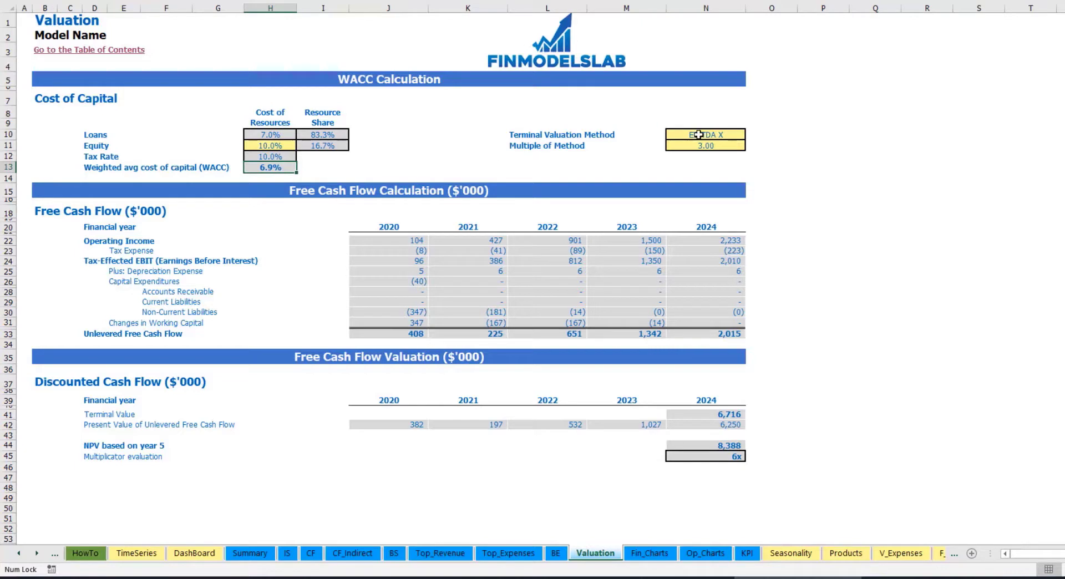
# Step: Set the Terminal Valuation Method on the Valuation sheet to Revenue X
pyautogui.click(720, 137)
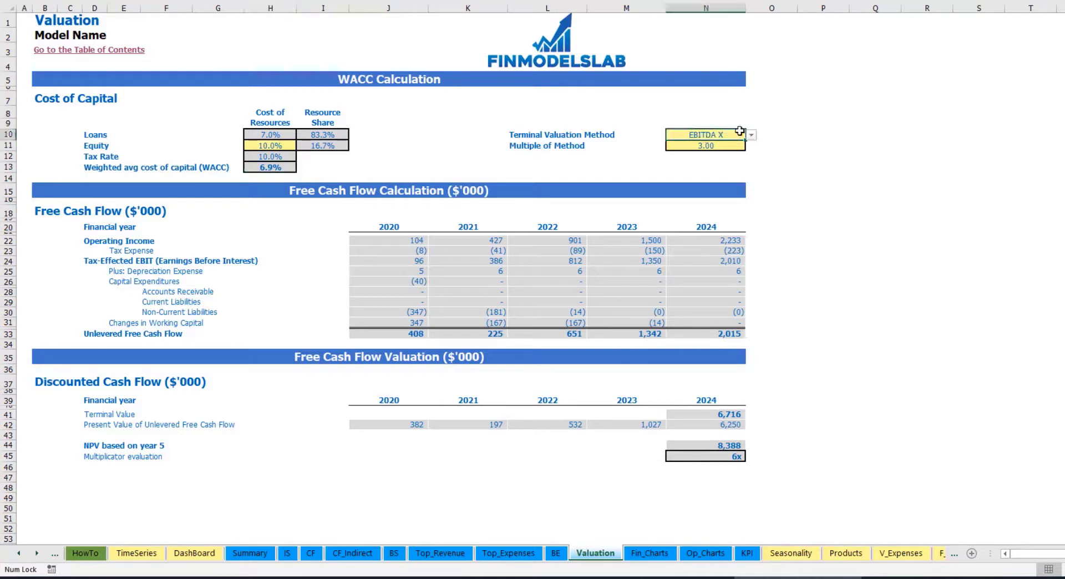
pyautogui.click(752, 136)
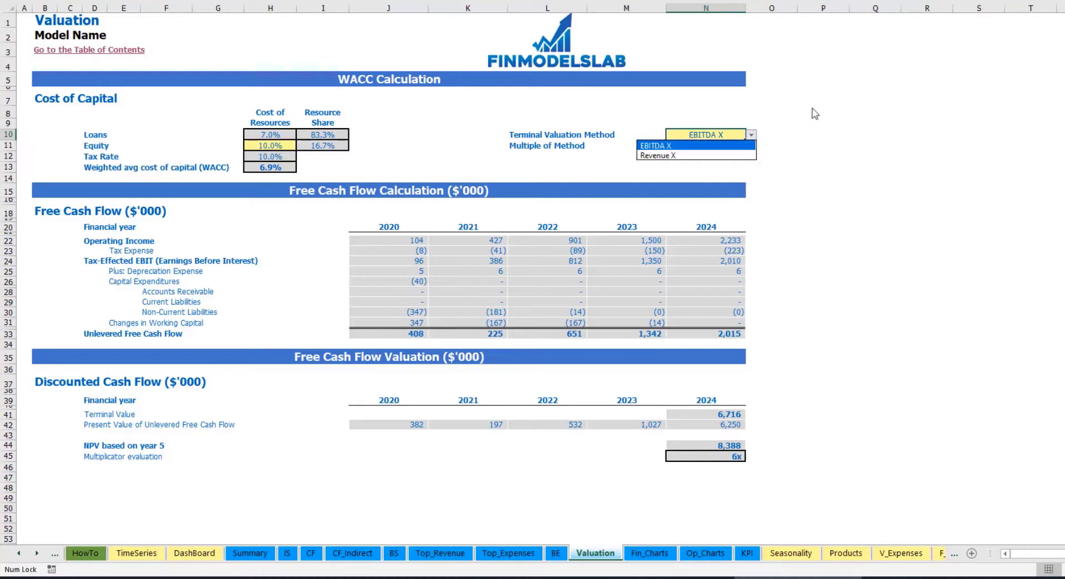
pyautogui.click(743, 156)
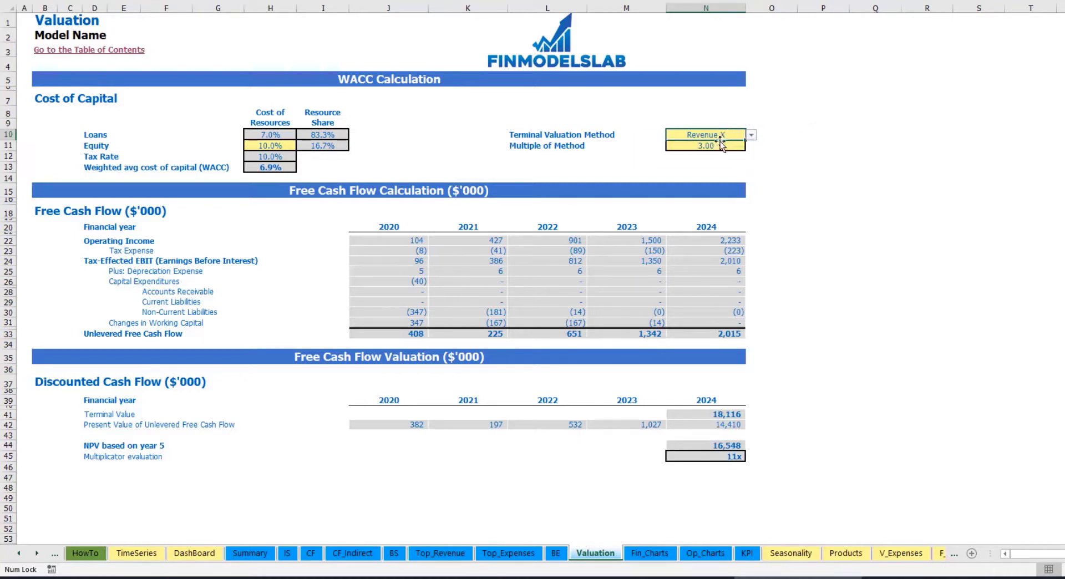
# Step: Examine the Multiple of Method, Terminal Value, Unlevered Free Cash Flow for 2020 to 2024 and the Multiplicator evaluation
pyautogui.click(697, 145)
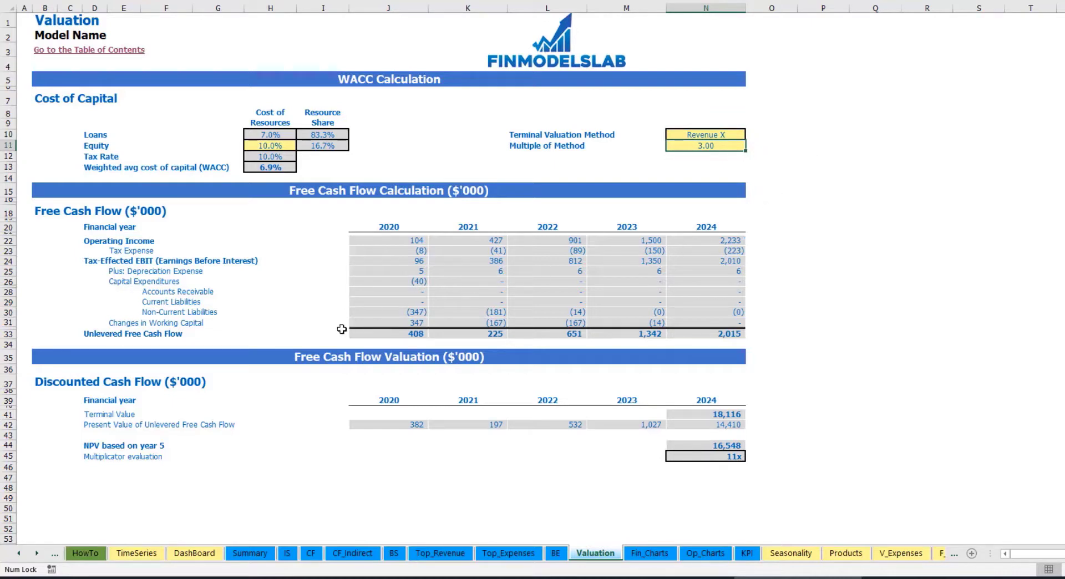
pyautogui.click(695, 415)
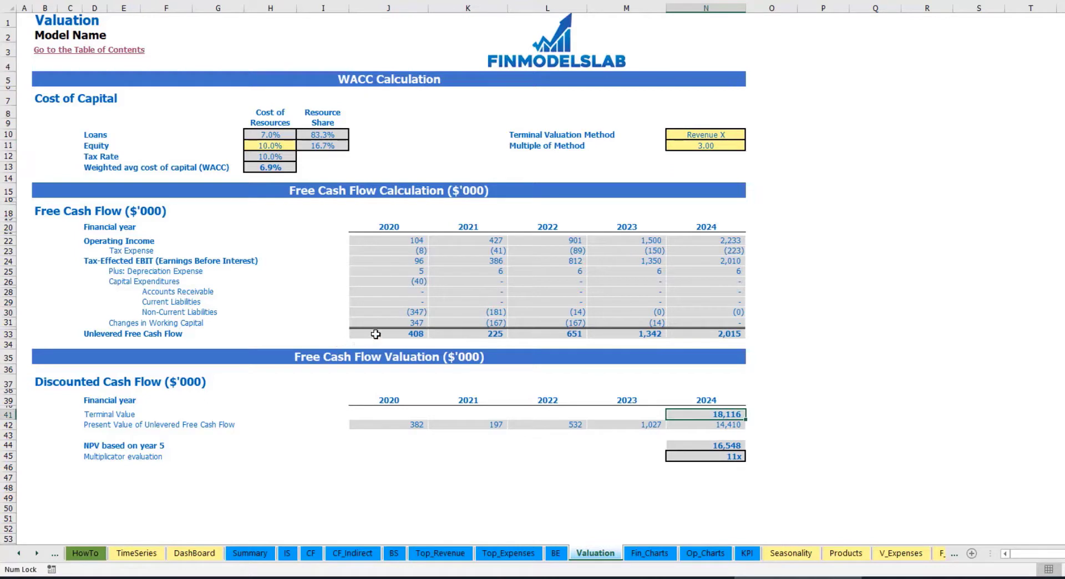
pyautogui.moveTo(370, 333); pyautogui.dragTo(704, 335)
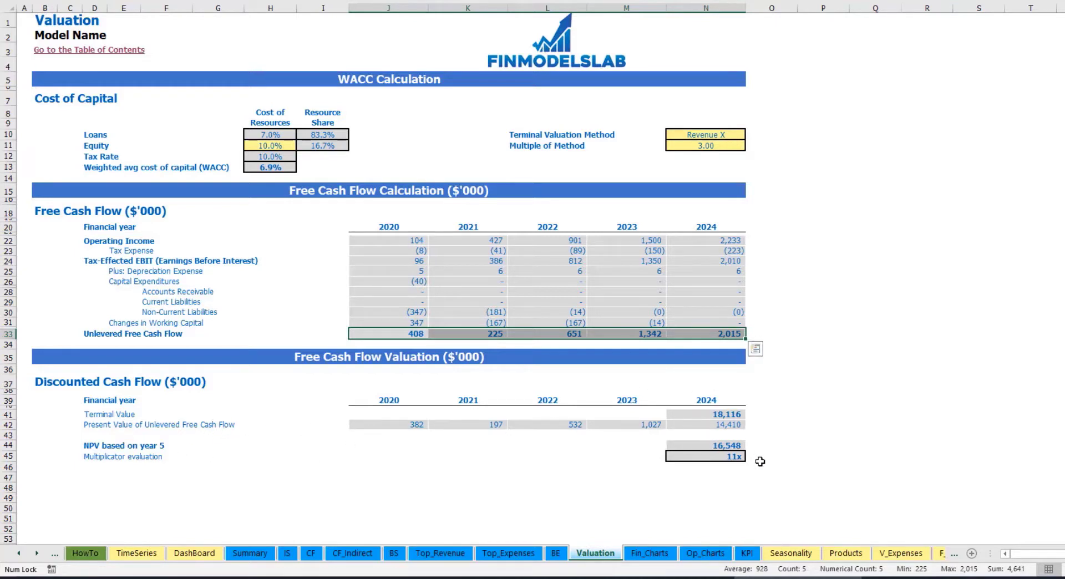
pyautogui.click(726, 456)
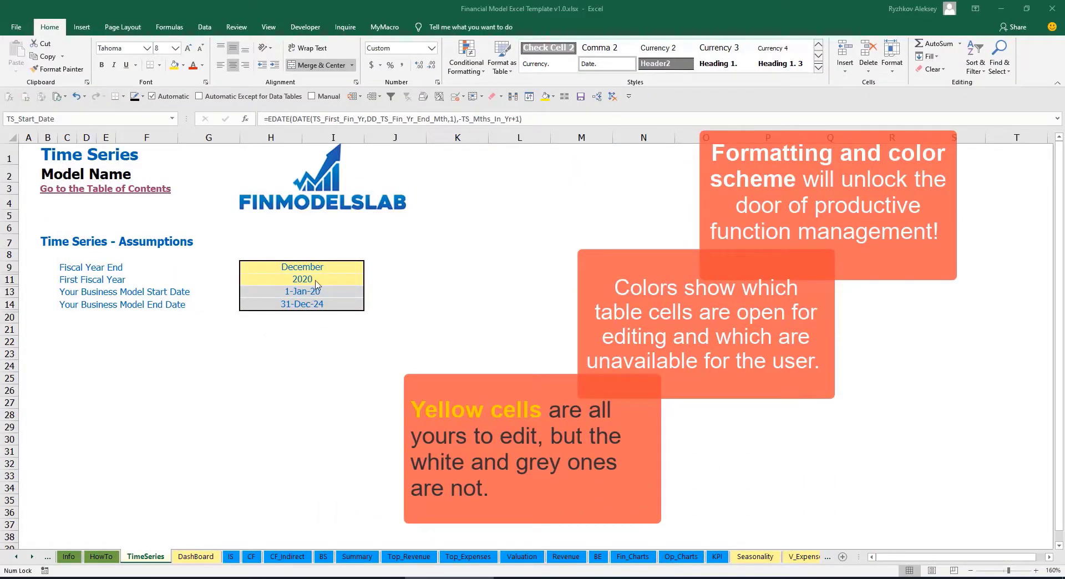
# Step: Look through the sheet list of the Financial Model Excel Template v1.0 workbook to the Capital sheet and back towards TimeSeries
pyautogui.click(32, 557)
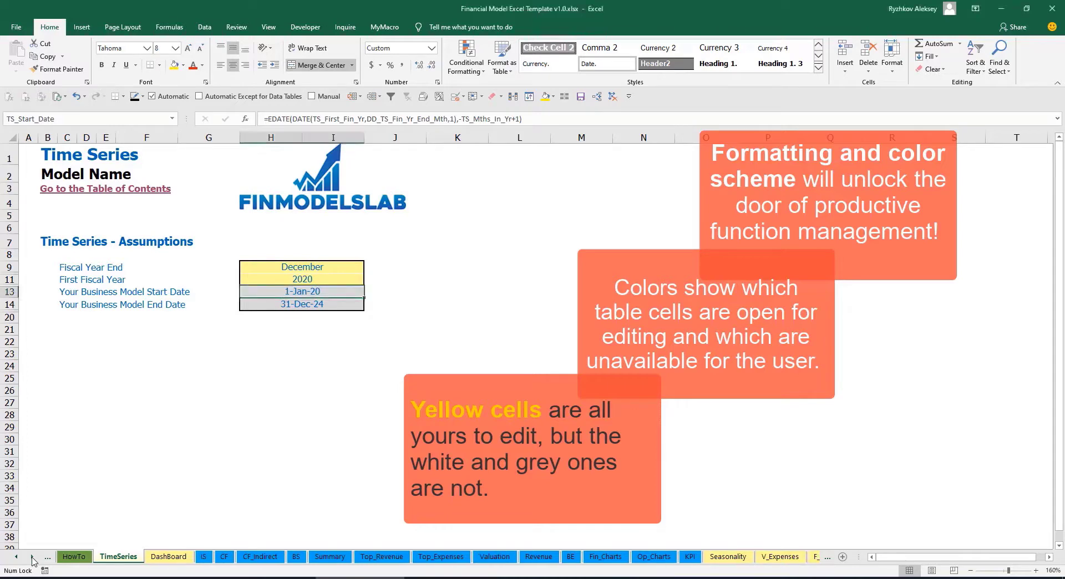
pyautogui.click(32, 557)
pyautogui.click(32, 557)
pyautogui.click(32, 557)
pyautogui.click(32, 557)
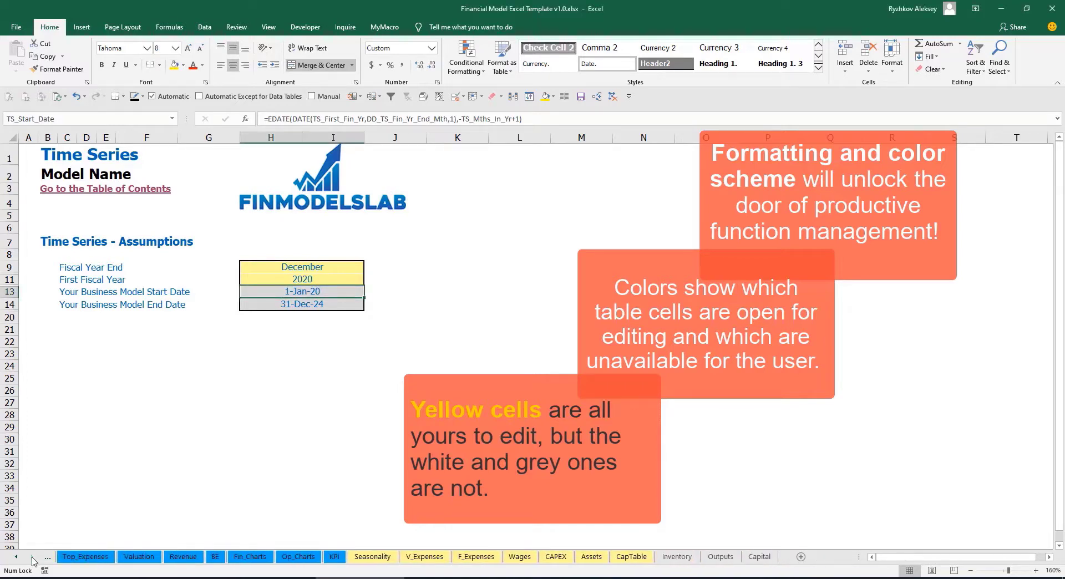
pyautogui.click(18, 561)
pyautogui.click(17, 558)
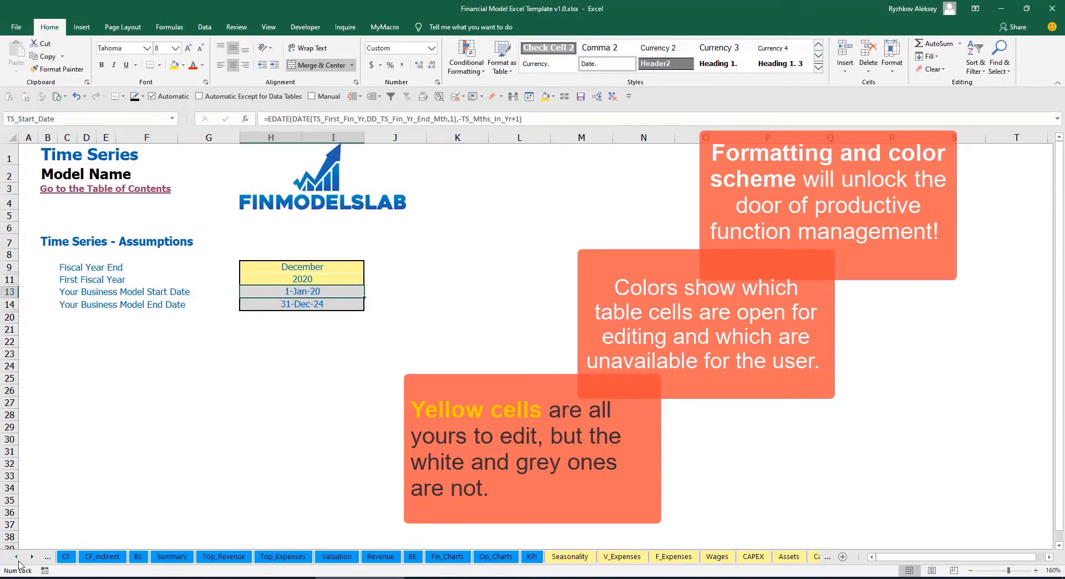
pyautogui.click(17, 558)
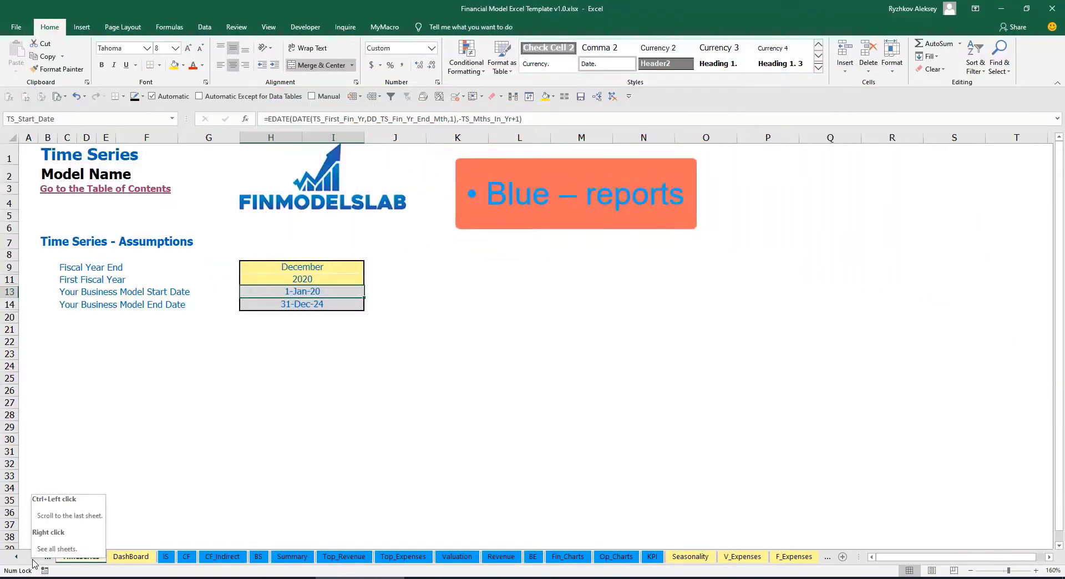
# Step: View the workbook's blue report sheets, yellow input sheets and grey calculation sheets through to the end of the sheet list
pyautogui.click(32, 557)
pyautogui.click(32, 557)
pyautogui.click(31, 557)
pyautogui.click(31, 557)
pyautogui.click(32, 557)
pyautogui.click(32, 557)
pyautogui.click(32, 557)
pyautogui.click(31, 557)
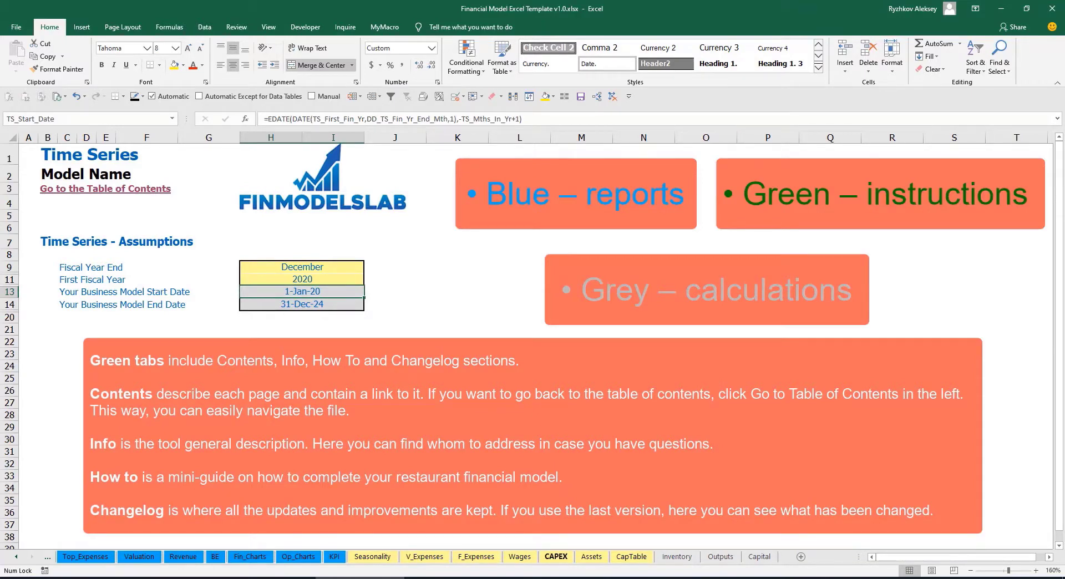
# Step: Return to the beginning of the sheet list to view the green instruction sheets, up to UnLockCells
pyautogui.click(16, 560)
pyautogui.click(16, 561)
pyautogui.click(16, 561)
pyautogui.click(16, 560)
pyautogui.click(16, 561)
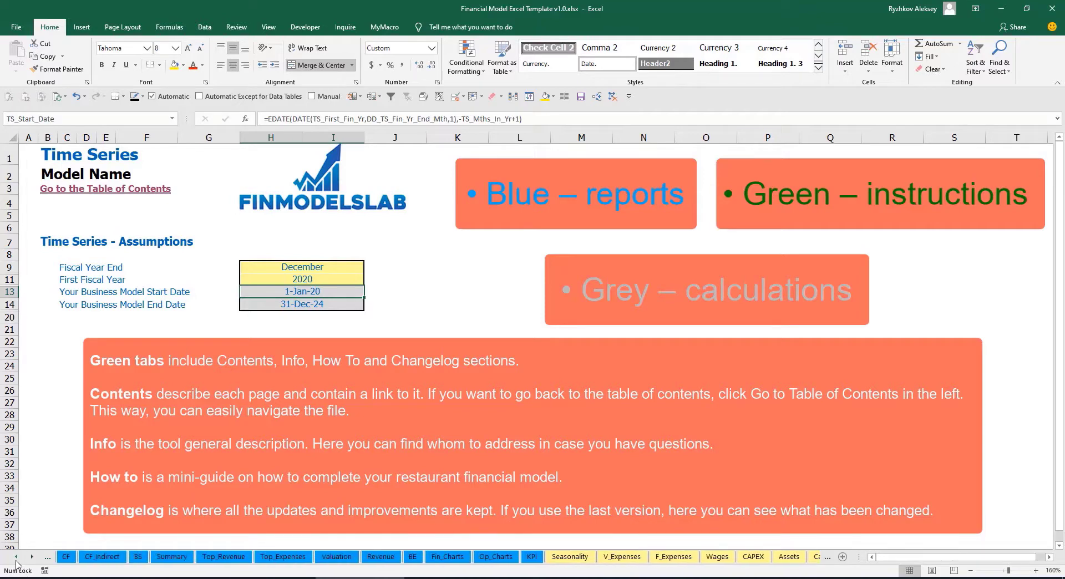
pyautogui.click(16, 561)
pyautogui.click(16, 560)
pyautogui.click(16, 560)
pyautogui.click(16, 560)
pyautogui.click(16, 560)
pyautogui.click(16, 560)
pyautogui.click(16, 561)
pyautogui.click(16, 560)
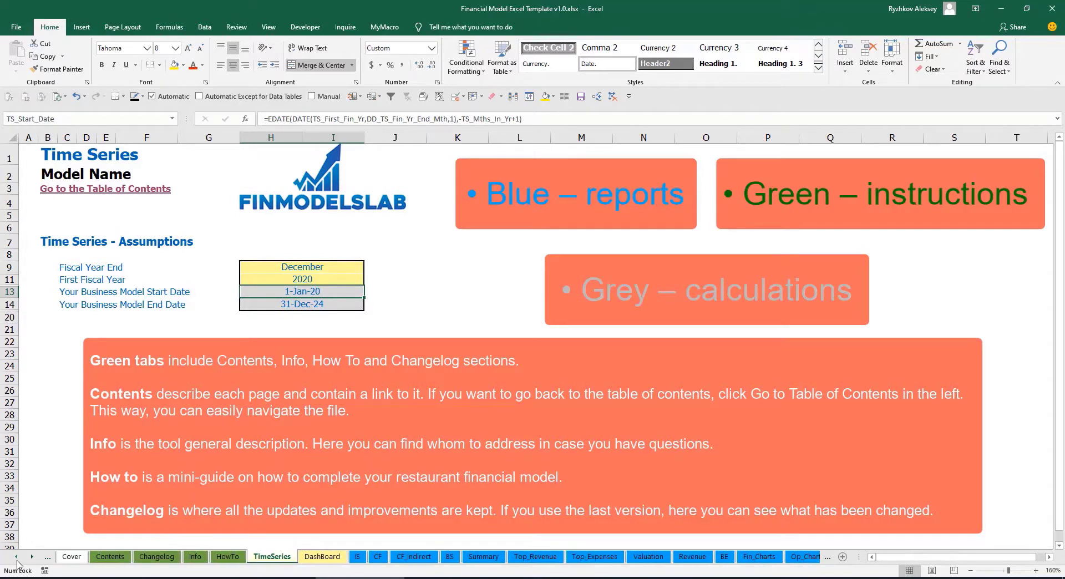
pyautogui.click(17, 561)
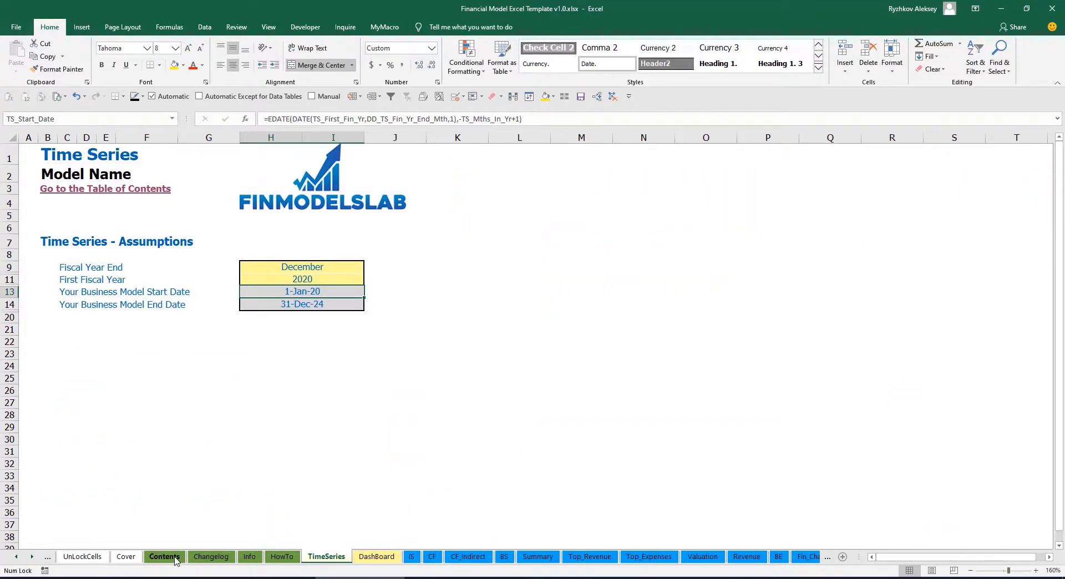
# Step: Open the Contents sheet, follow its Financial Statements Summary link and return to the table of contents
pyautogui.click(165, 557)
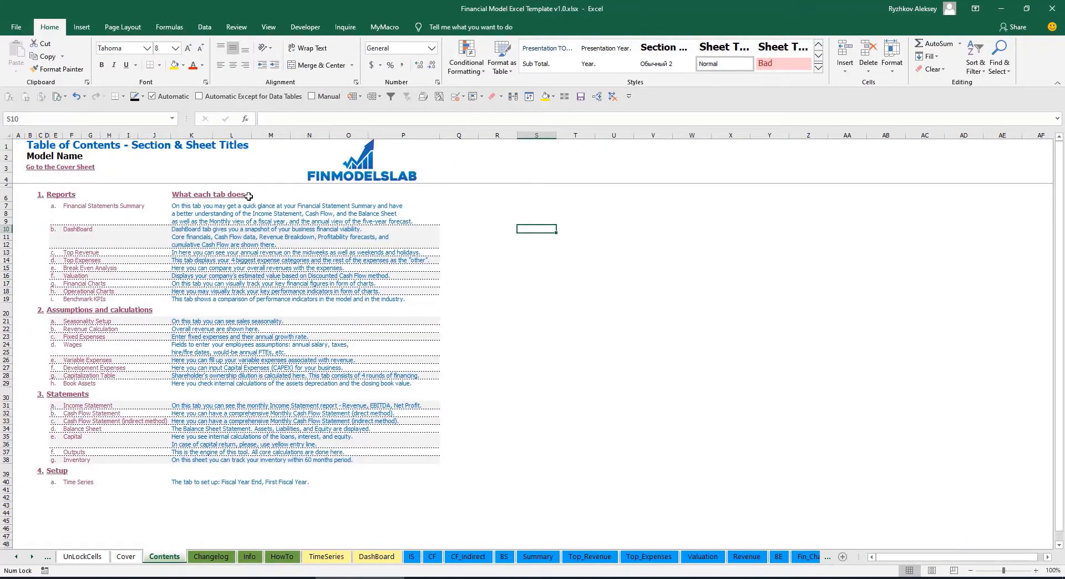
pyautogui.click(92, 209)
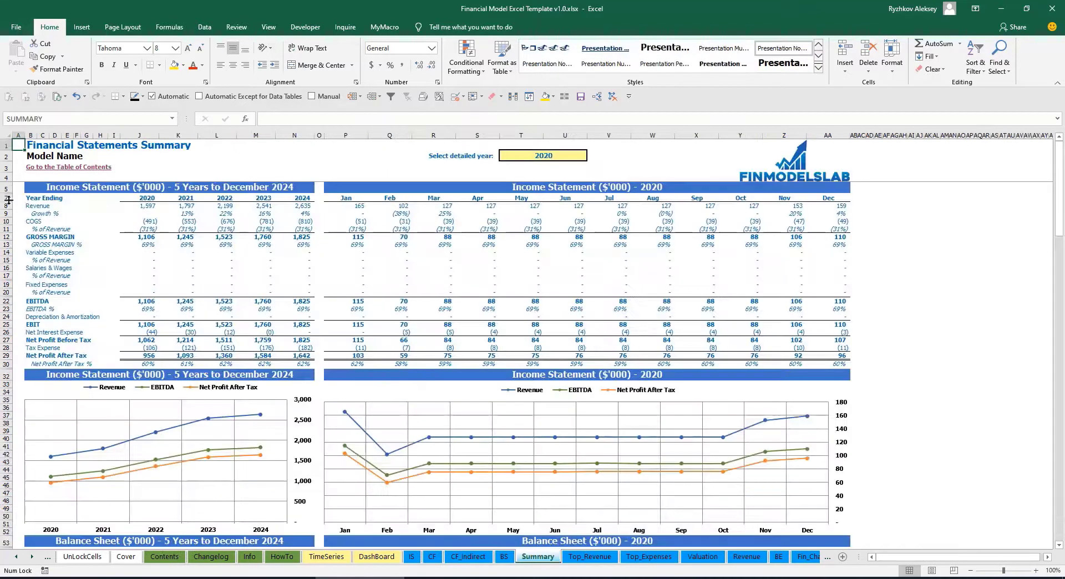
pyautogui.click(34, 167)
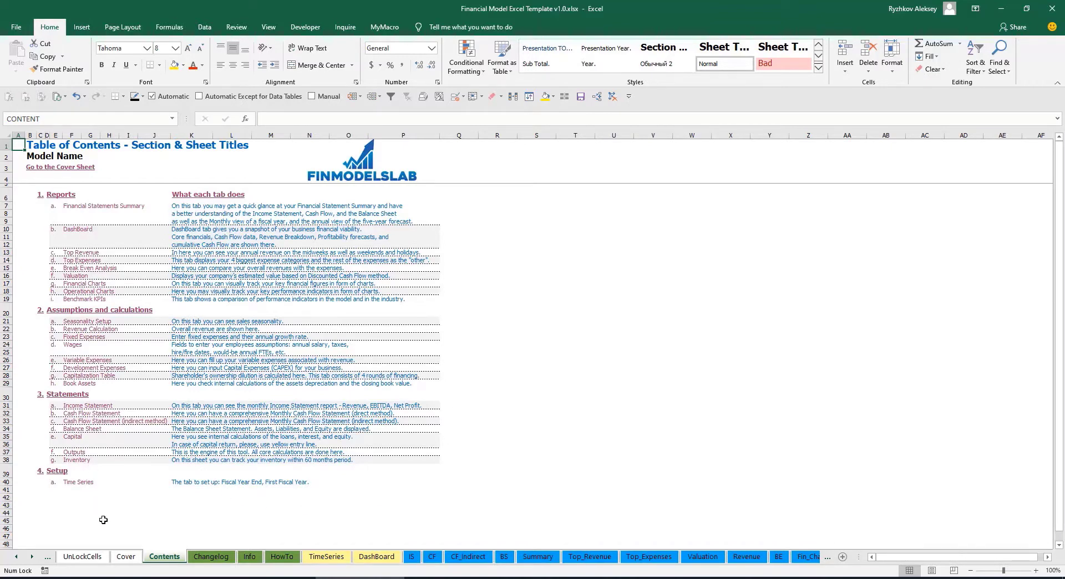
# Step: Open the HowTo sheet and read its guidance from the overall business model principles down to the Top Revenue section
pyautogui.click(282, 557)
pyautogui.scroll(20, 108, 306)
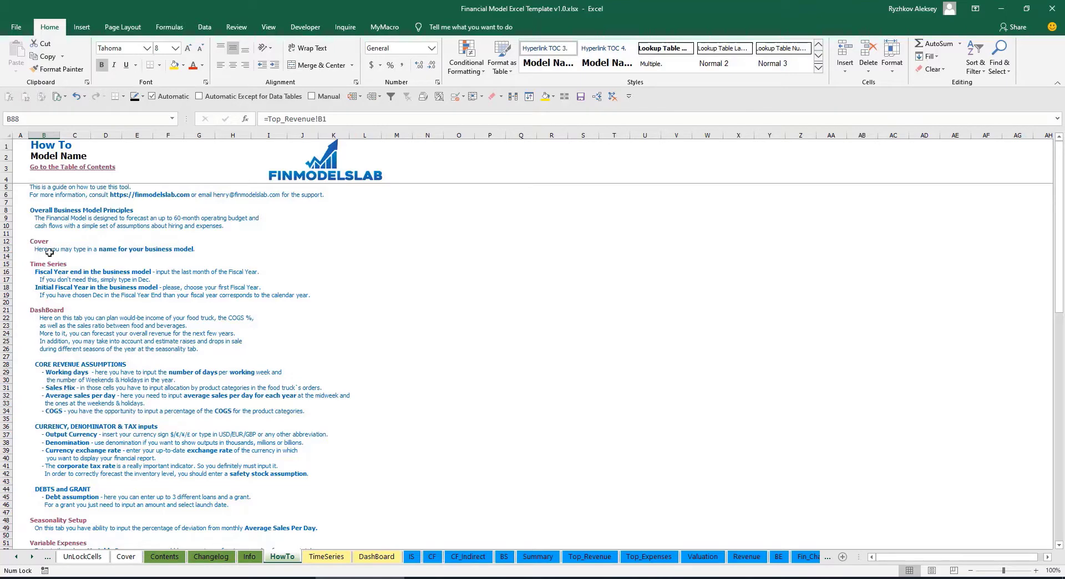
pyautogui.scroll(-3, 56, 372)
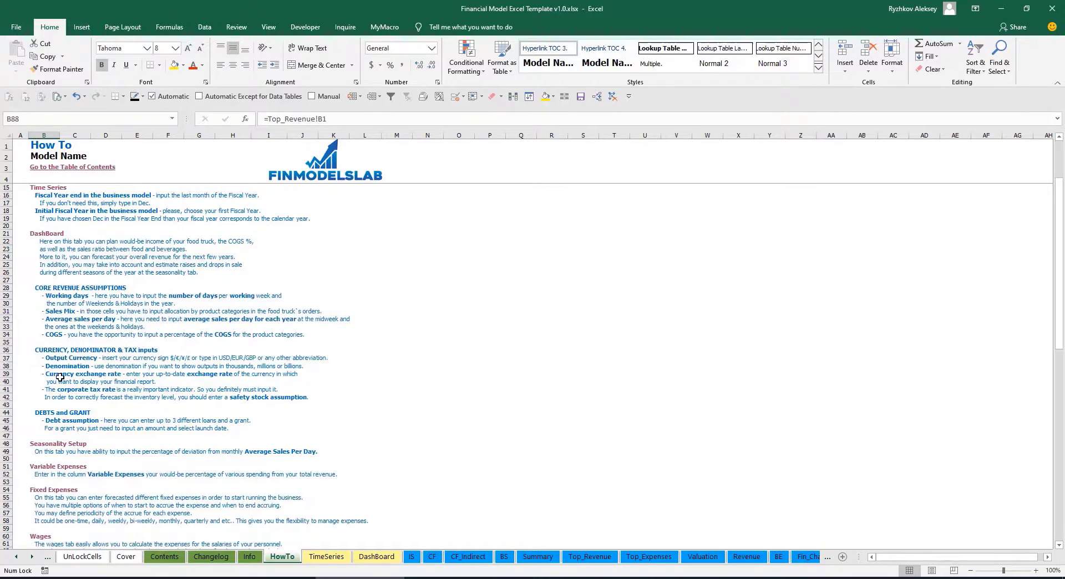
pyautogui.scroll(-3, 62, 405)
pyautogui.scroll(-3, 55, 436)
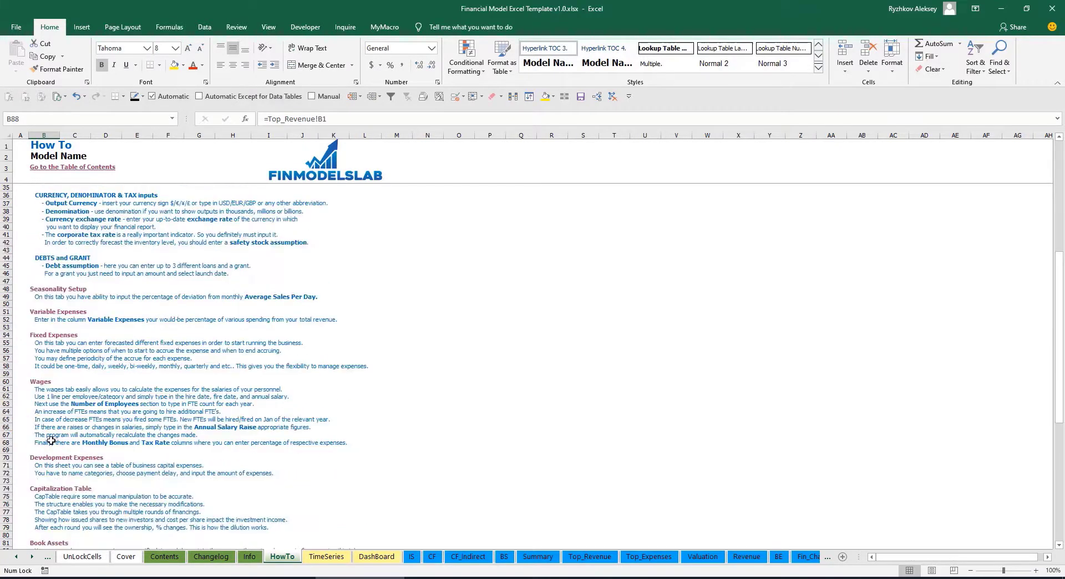
pyautogui.scroll(-3, 50, 439)
pyautogui.scroll(12, 57, 437)
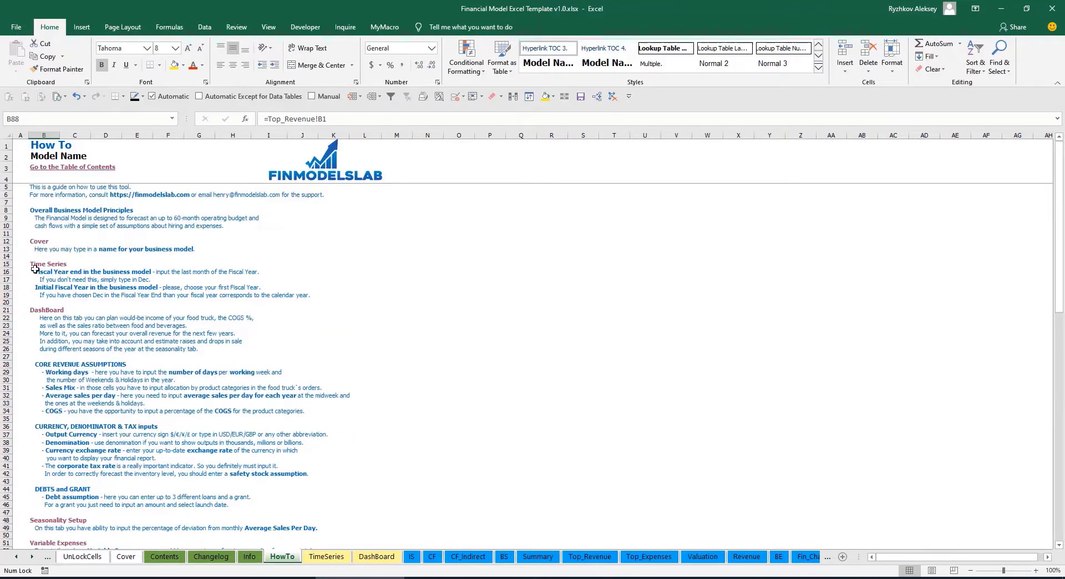
pyautogui.scroll(-9, 47, 307)
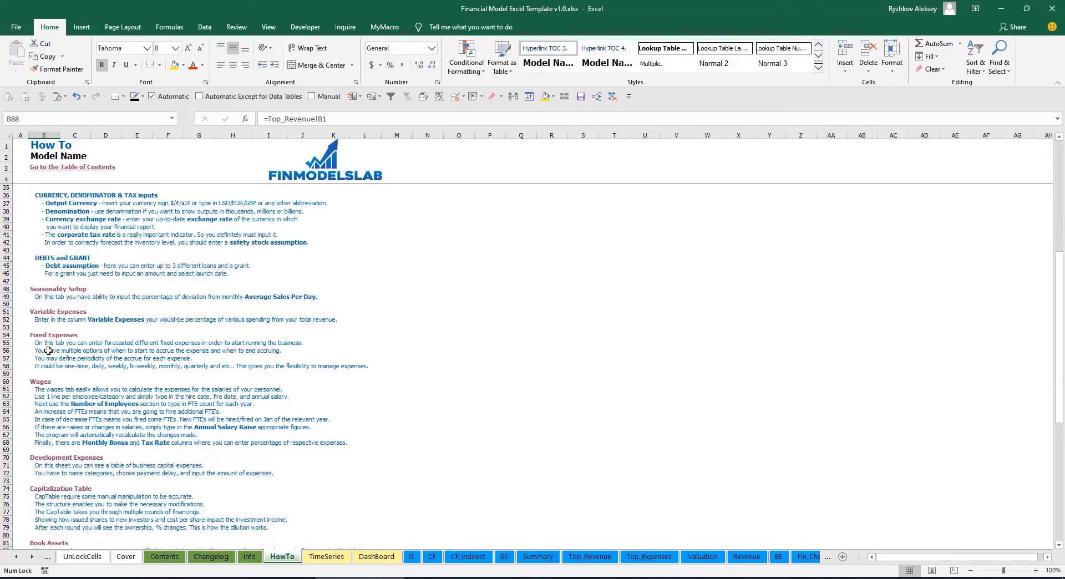
pyautogui.scroll(-3, 50, 314)
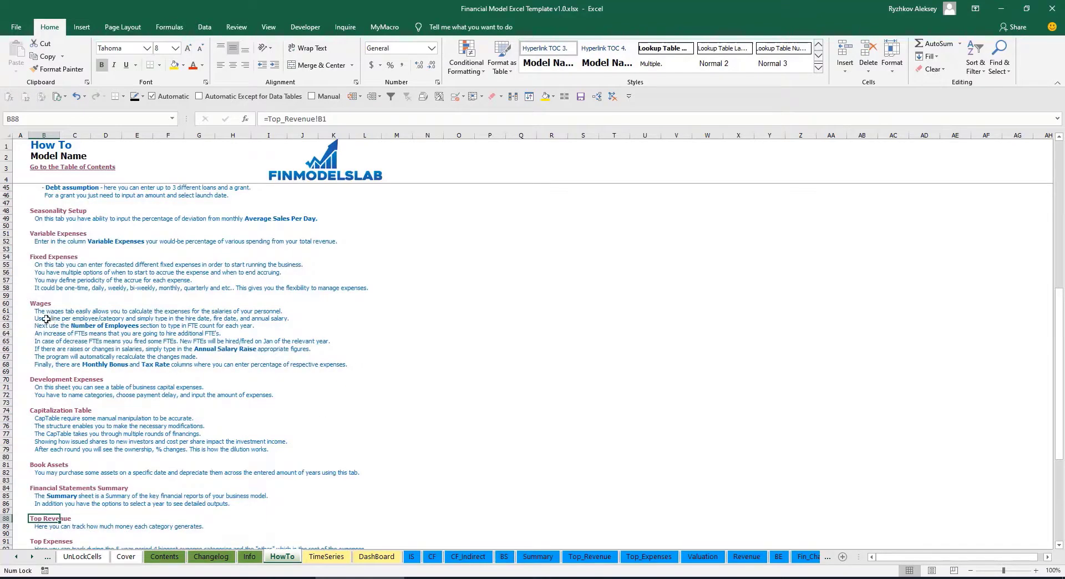
# Step: On the Wages sheet, name the first staff category CFO and set its hire date to Mar-20
pyautogui.click(39, 465)
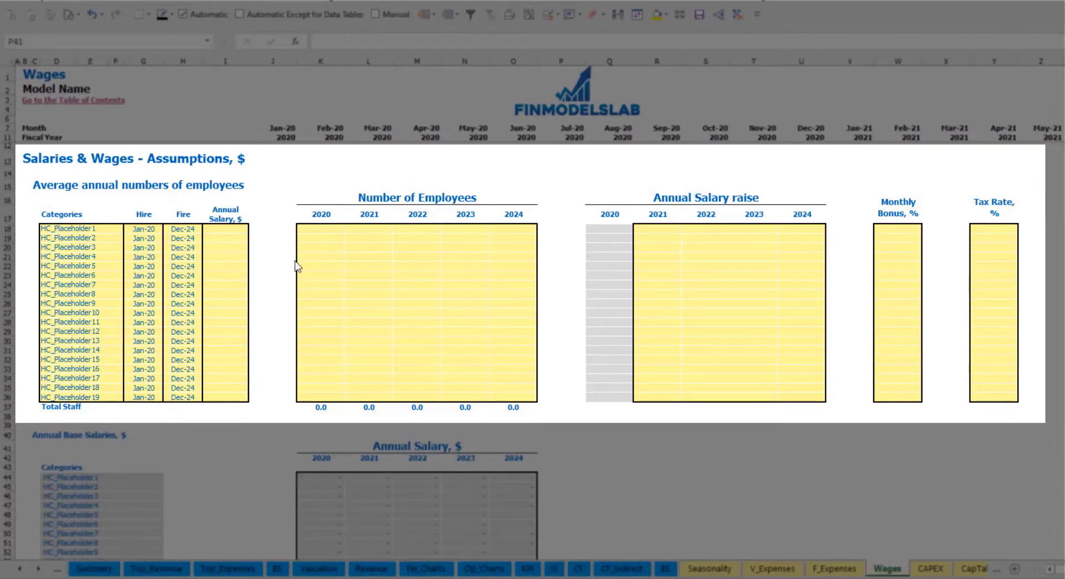
pyautogui.click(108, 228)
pyautogui.write('CFO')
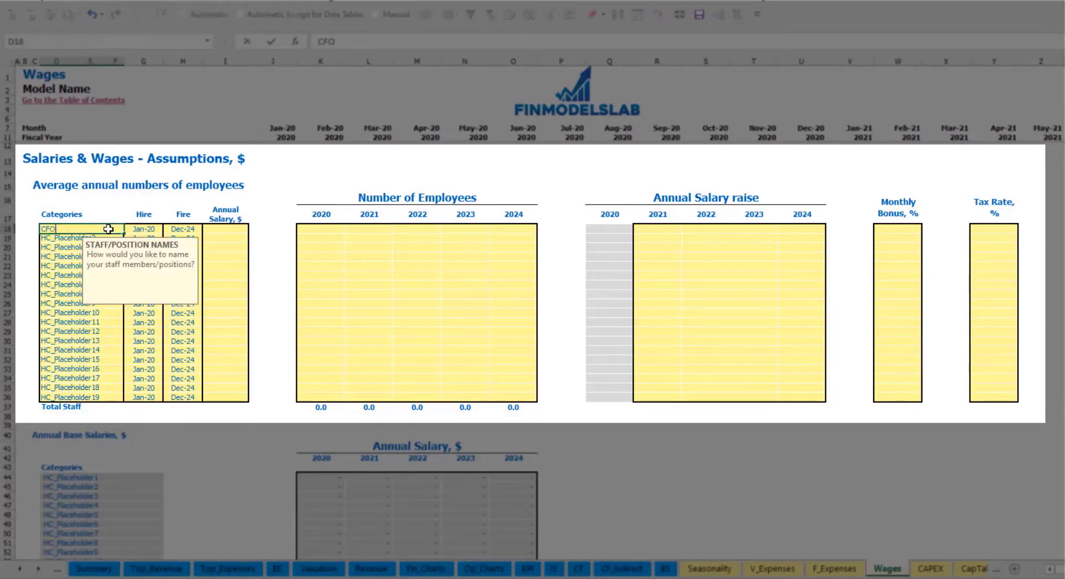
pyautogui.click(148, 230)
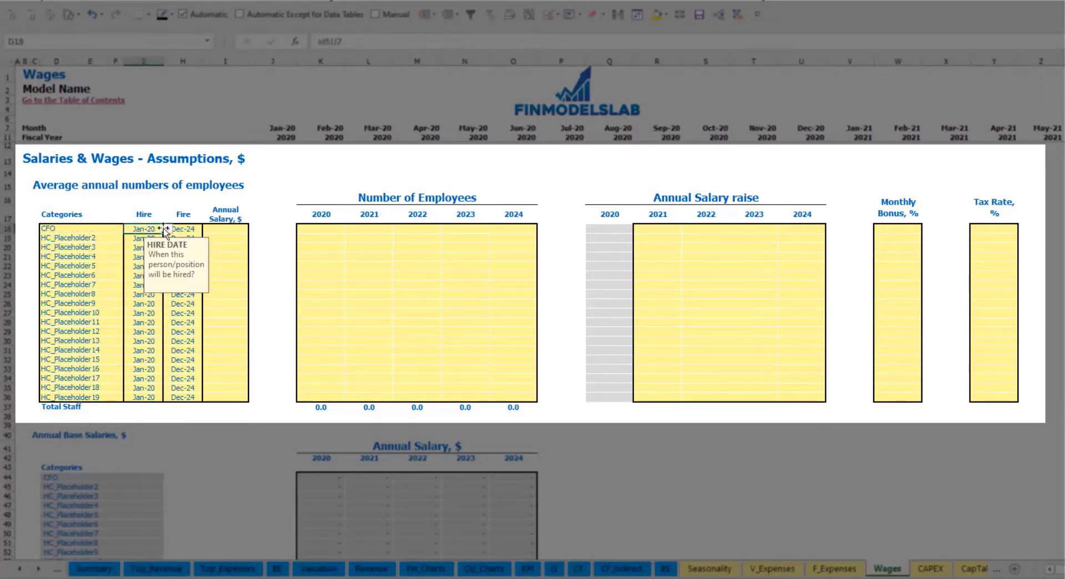
pyautogui.click(167, 228)
pyautogui.click(139, 255)
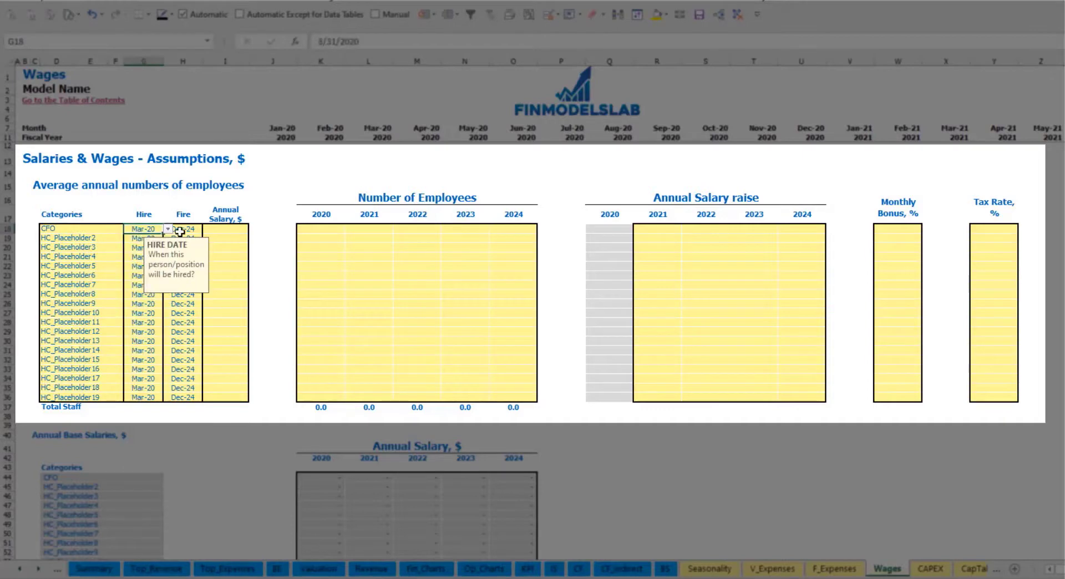
pyautogui.click(184, 230)
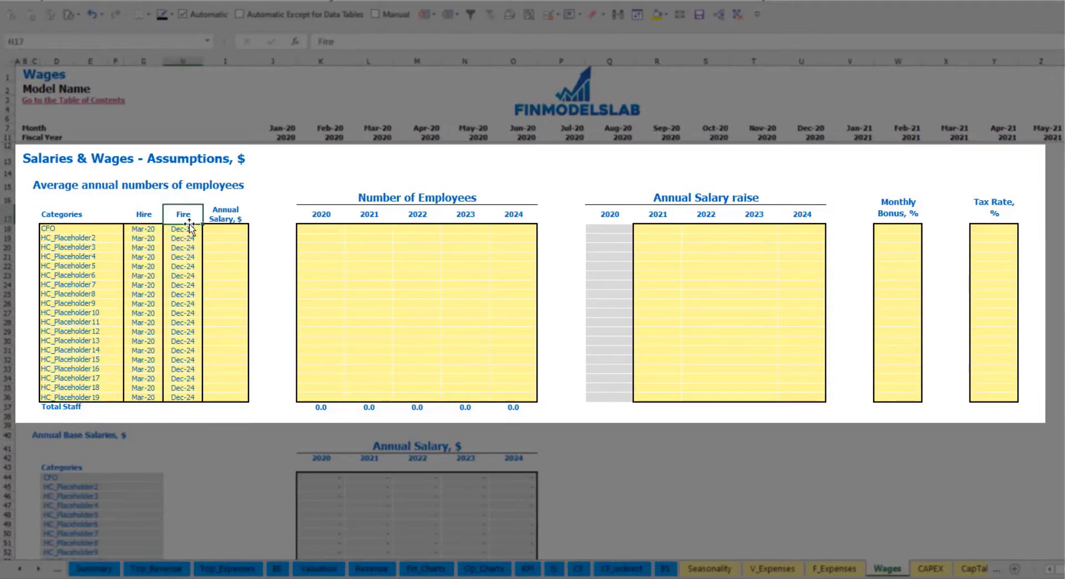
# Step: Set the CFO's annual salary to 50,000
pyautogui.click(229, 229)
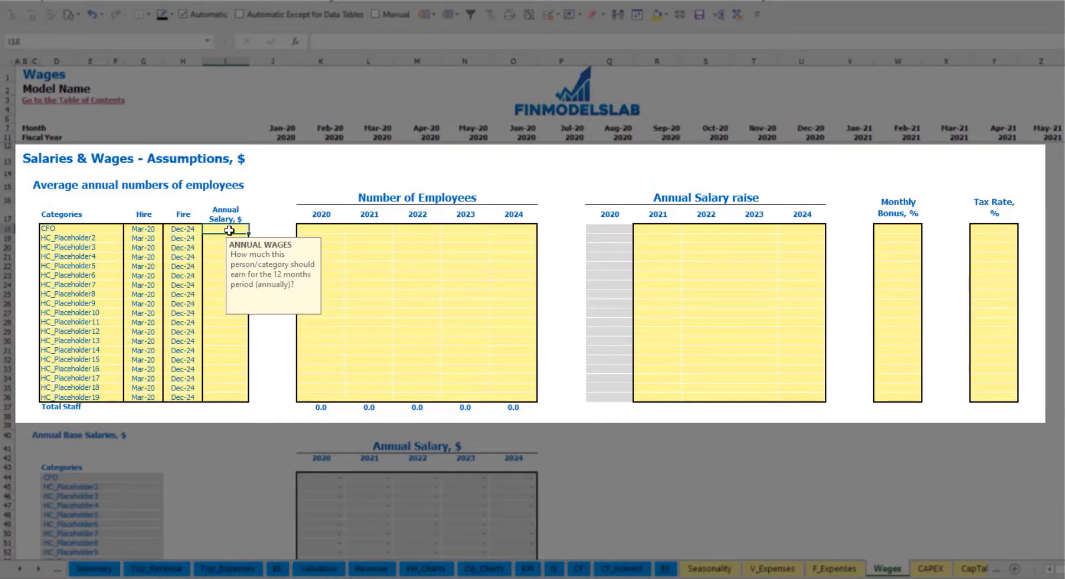
pyautogui.write('50000')
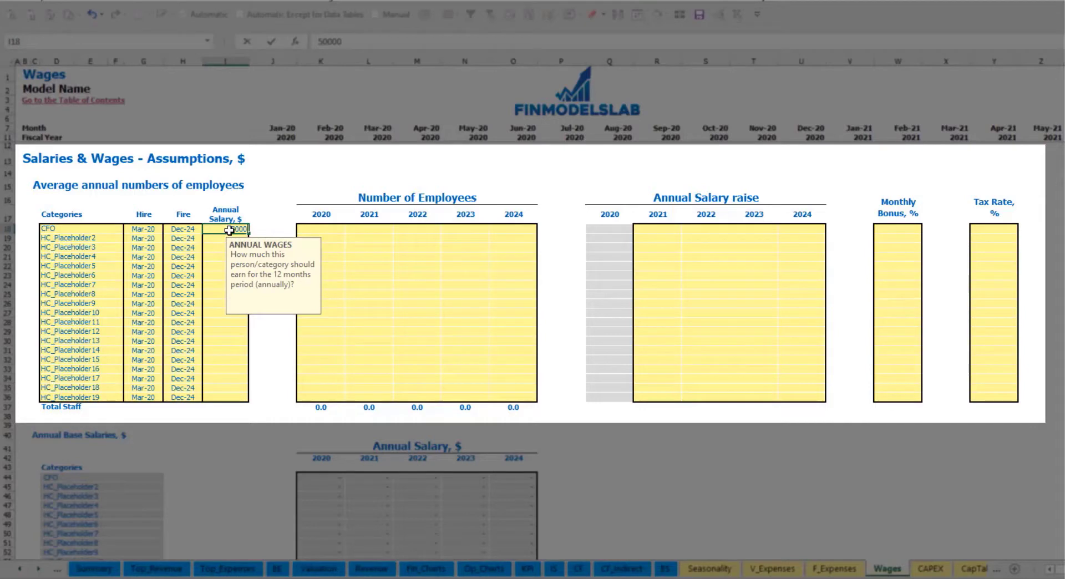
pyautogui.press('Return')
# Step: Set the CFO's number of employees to 1 for each year from 2020 to 2024
pyautogui.click(340, 229)
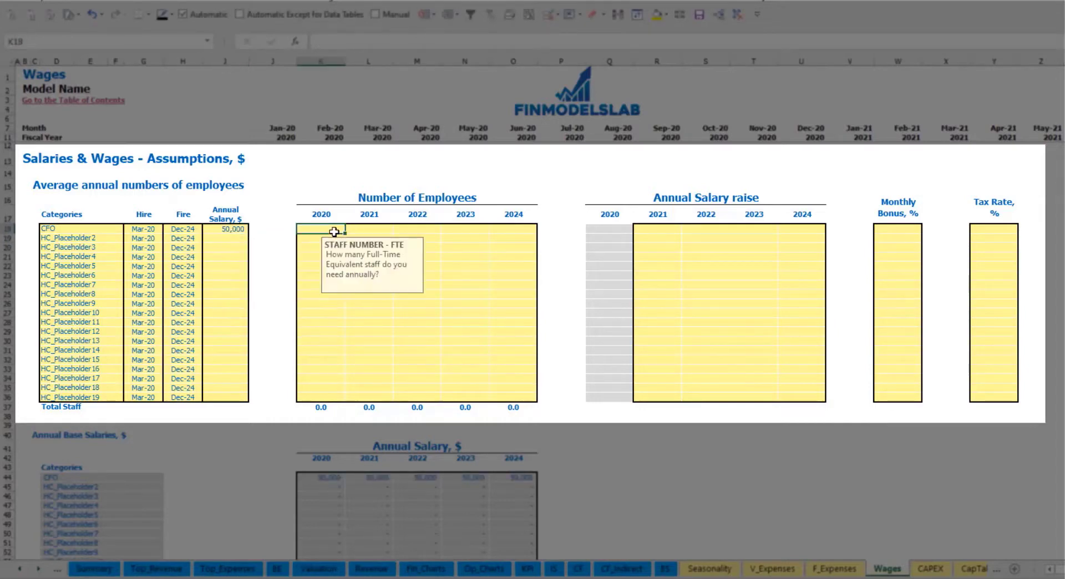
pyautogui.write('1')
pyautogui.press('Tab')
pyautogui.write('1')
pyautogui.press('Tab')
pyautogui.write('1')
pyautogui.press('Tab')
pyautogui.write('1')
pyautogui.press('Tab')
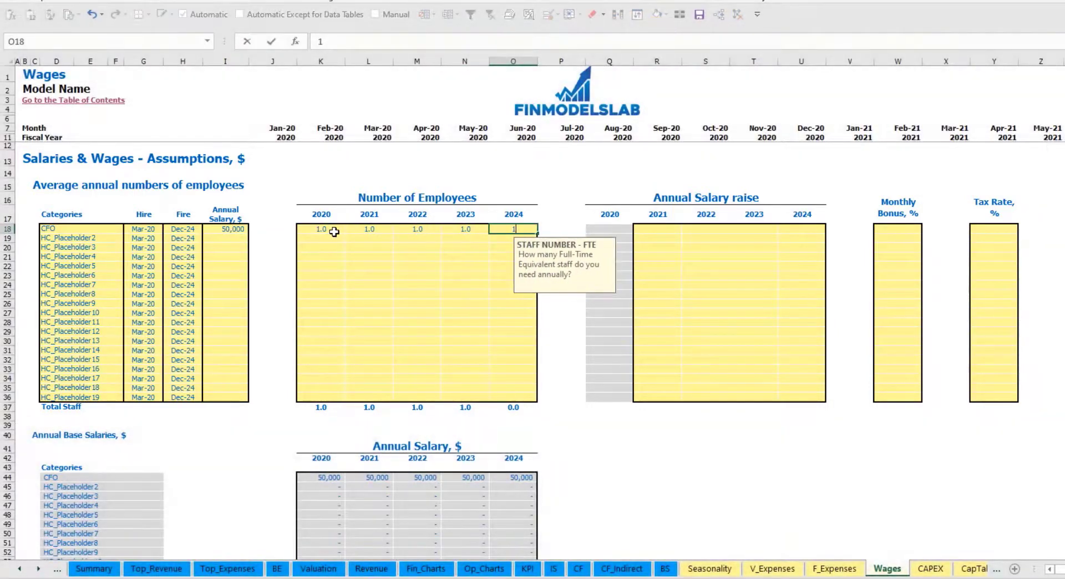
pyautogui.write('1')
pyautogui.press('Tab')
# Step: Examine the annual base salaries and the CFO's monthly total staff numbers through 2024, returning to the Wages assumptions
pyautogui.scroll(-7, 577, 308)
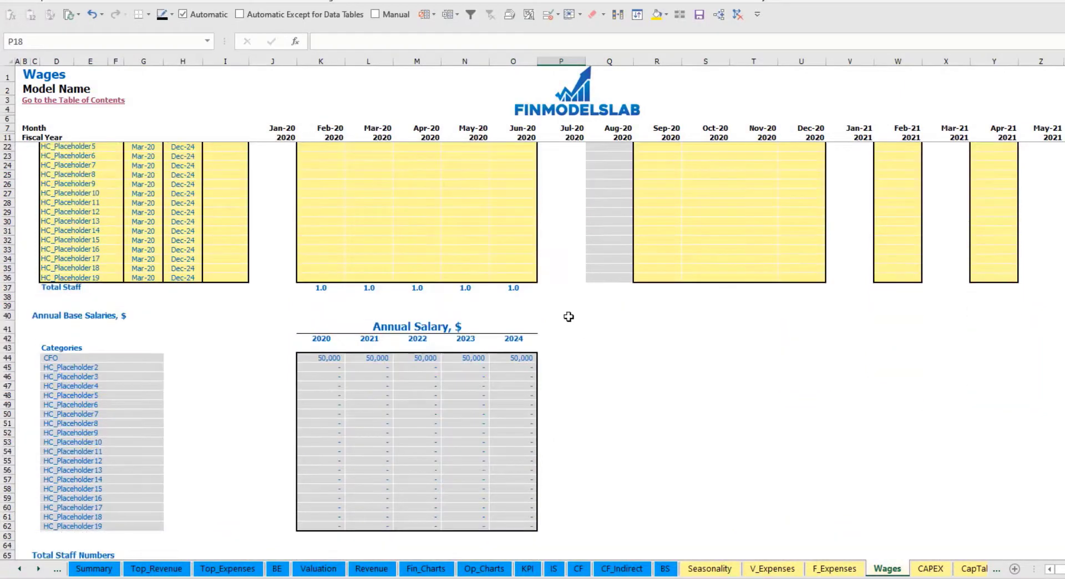
pyautogui.scroll(7, 610, 305)
pyautogui.scroll(-13, 535, 350)
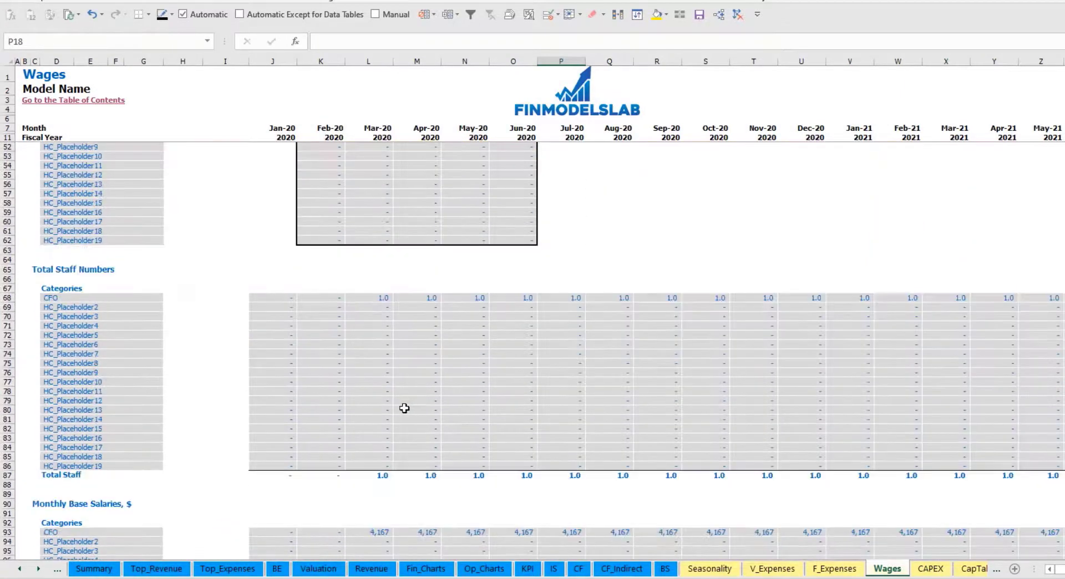
pyautogui.click(384, 298)
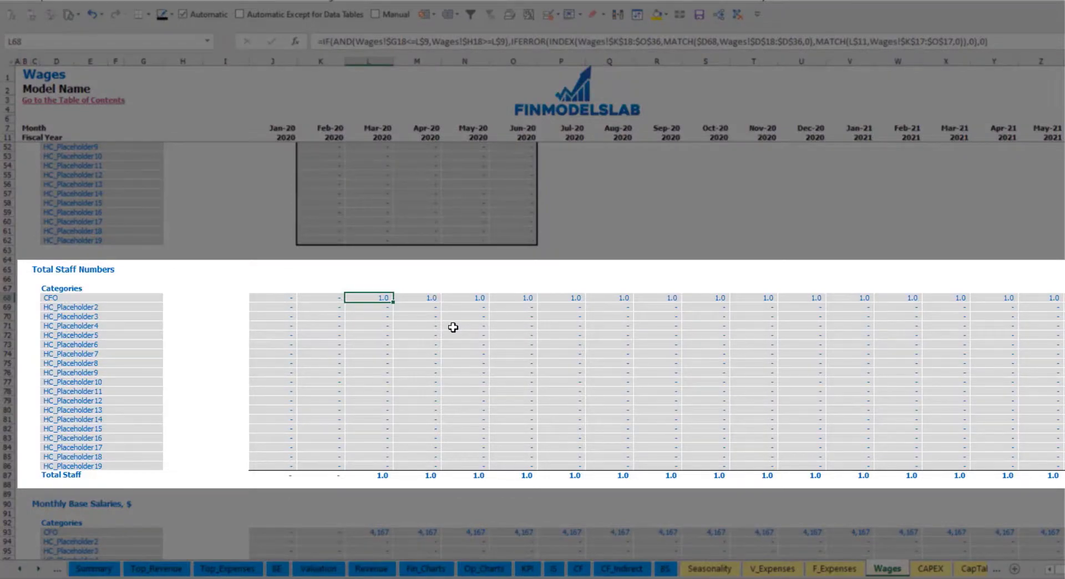
pyautogui.hotkey('ctrl', 'Right')
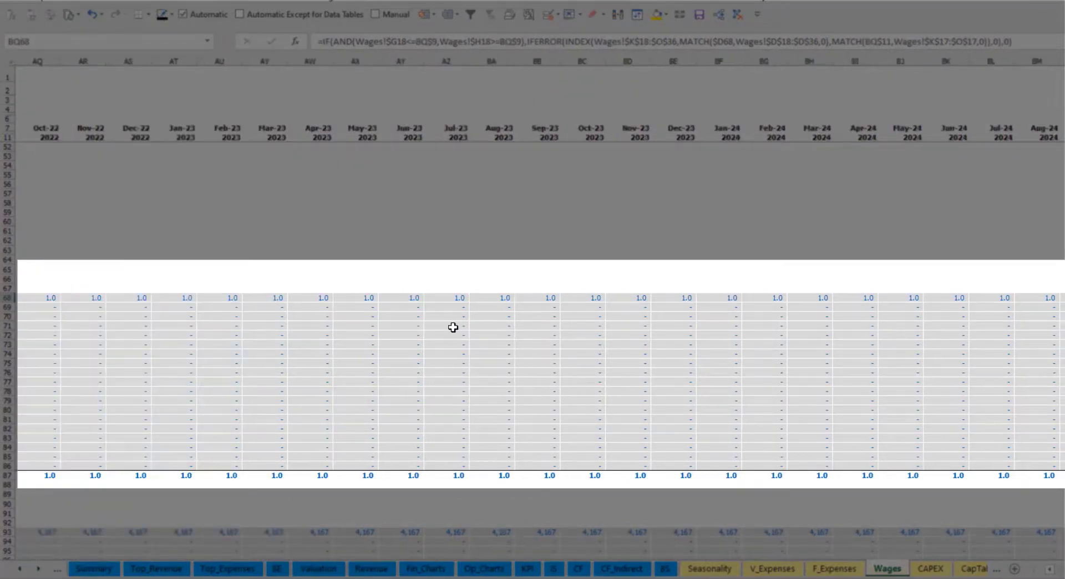
pyautogui.press('Home')
pyautogui.scroll(13, 452, 327)
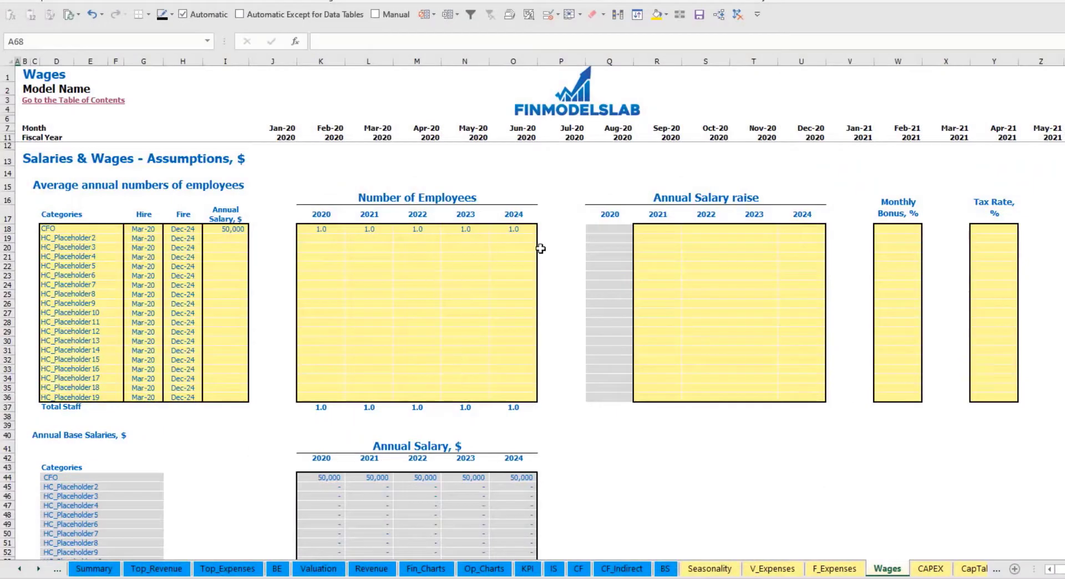
# Step: Enter a 5% annual salary raise for the CFO in 2021 and copy it to 2022 through 2024
pyautogui.click(662, 232)
pyautogui.write('5%')
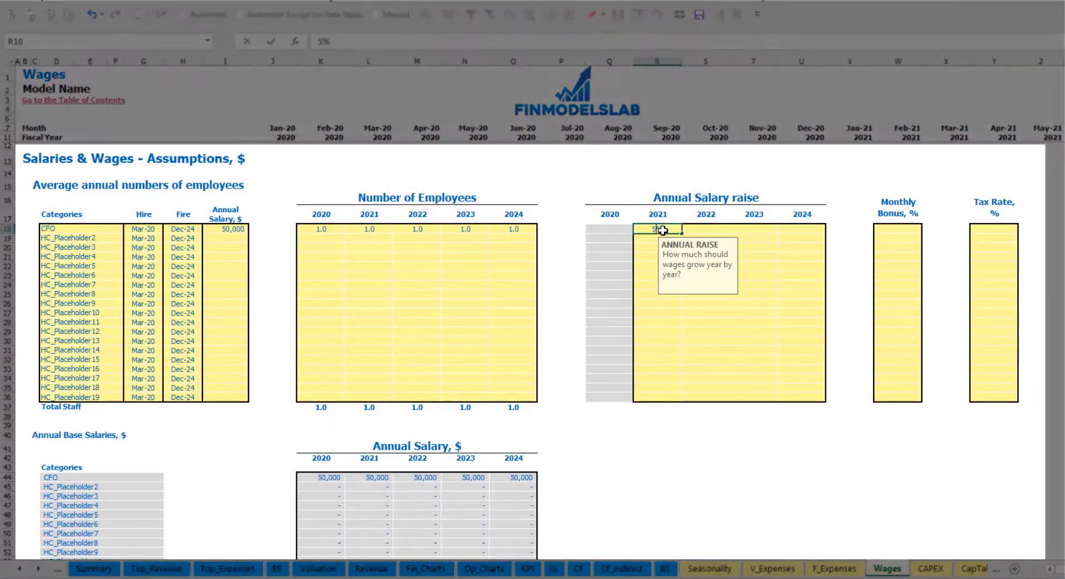
pyautogui.press('Return')
pyautogui.click(662, 229)
pyautogui.hotkey('ctrl', 'c')
pyautogui.moveTo(705, 229); pyautogui.dragTo(802, 229)
pyautogui.hotkey('ctrl', 'v')
# Step: Check the CFO's annual base salaries for 2020 to 2024 against the starting salary and the yearly raises
pyautogui.click(586, 445)
pyautogui.moveTo(325, 479); pyautogui.dragTo(509, 477)
pyautogui.click(378, 490)
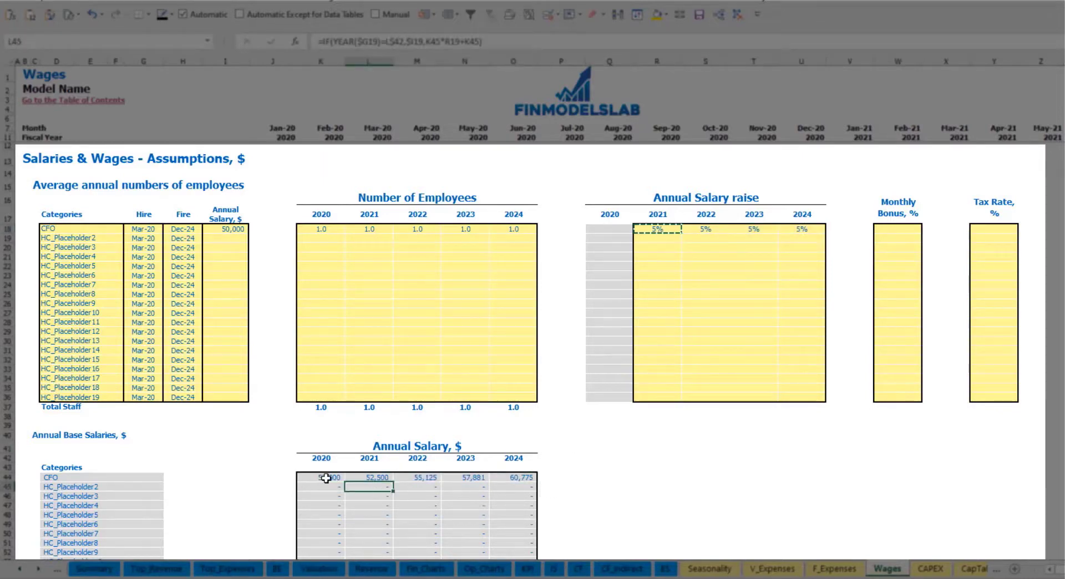
pyautogui.click(234, 231)
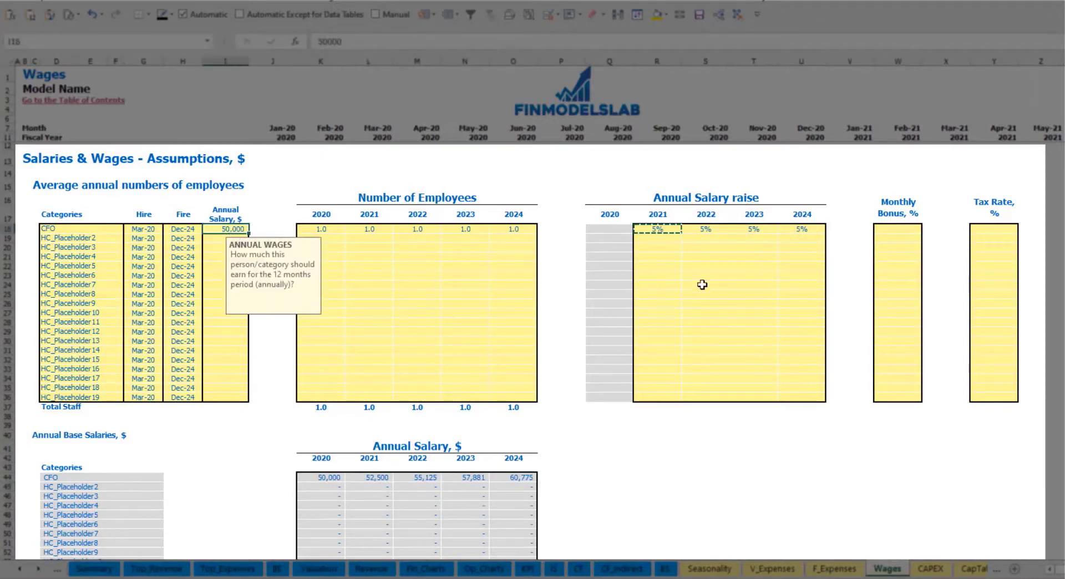
pyautogui.moveTo(676, 231); pyautogui.dragTo(799, 230)
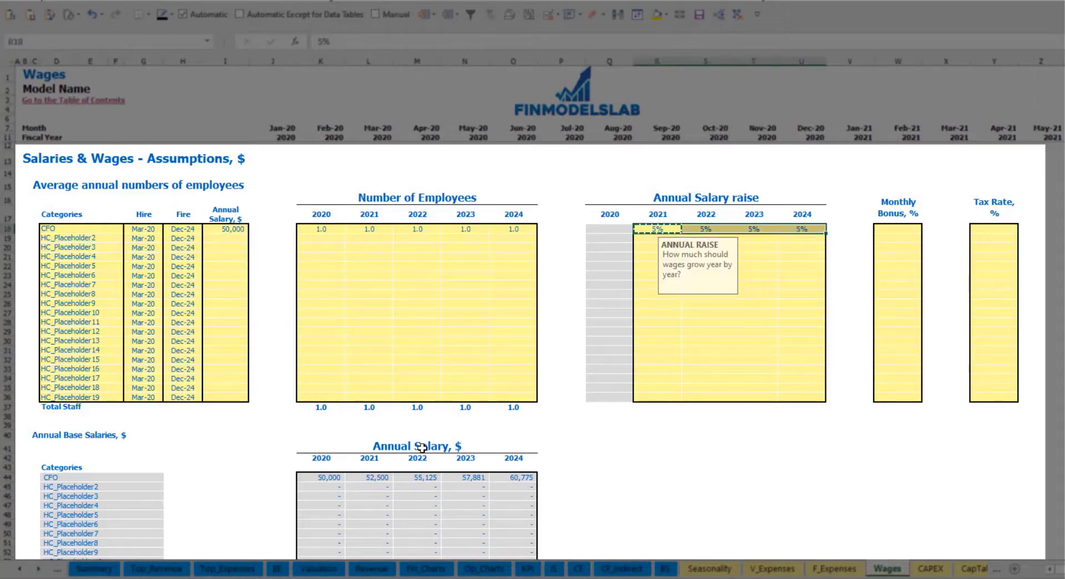
pyautogui.click(368, 478)
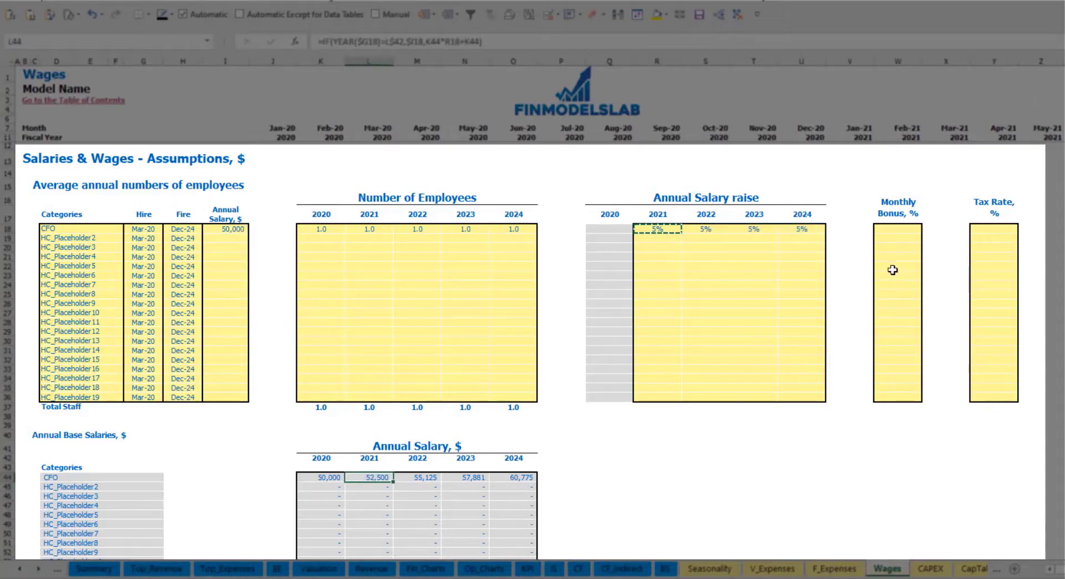
# Step: Set the CFO's monthly bonus to 10% and tax rate to 5%
pyautogui.click(903, 228)
pyautogui.write('10')
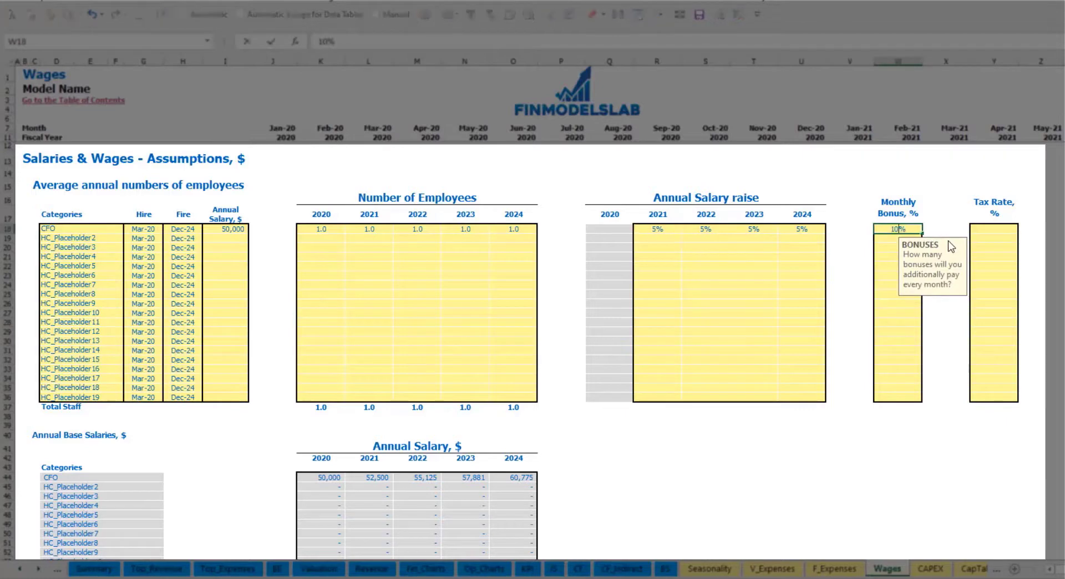
pyautogui.press('Return')
pyautogui.click(1004, 226)
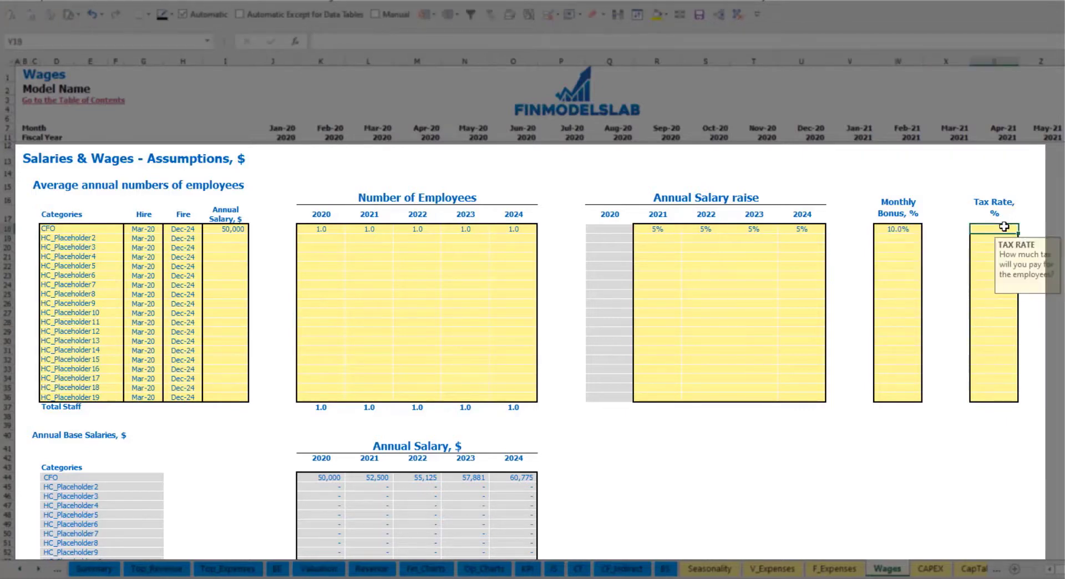
pyautogui.press('Return')
# Step: Review the CFO rows and formulas under Monthly Base Salaries and Monthly Bonus, and the CFO row of Monthly Base Taxes
pyautogui.scroll(-7, 418, 351)
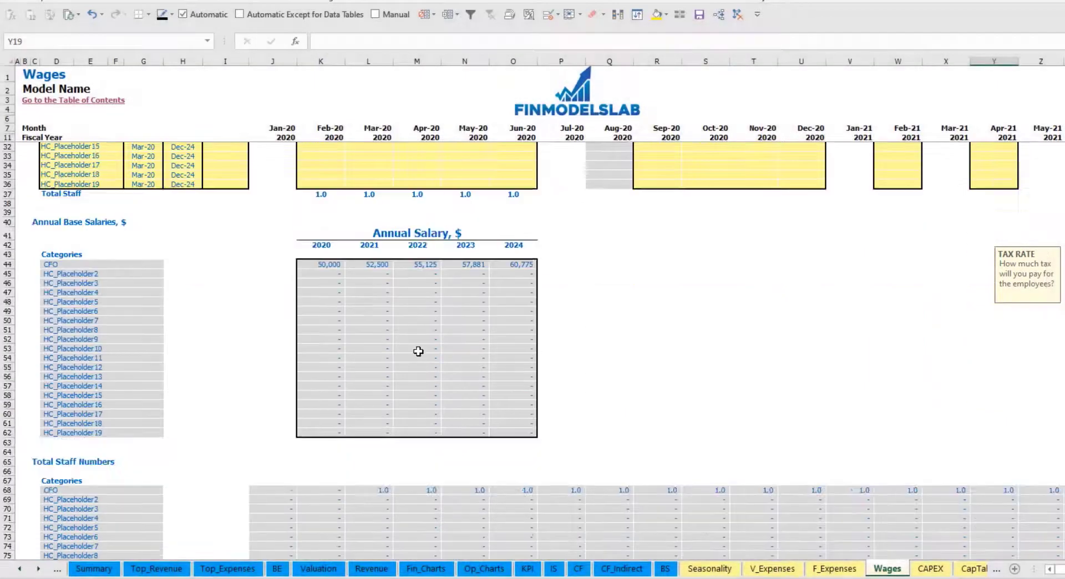
pyautogui.scroll(-13, 419, 351)
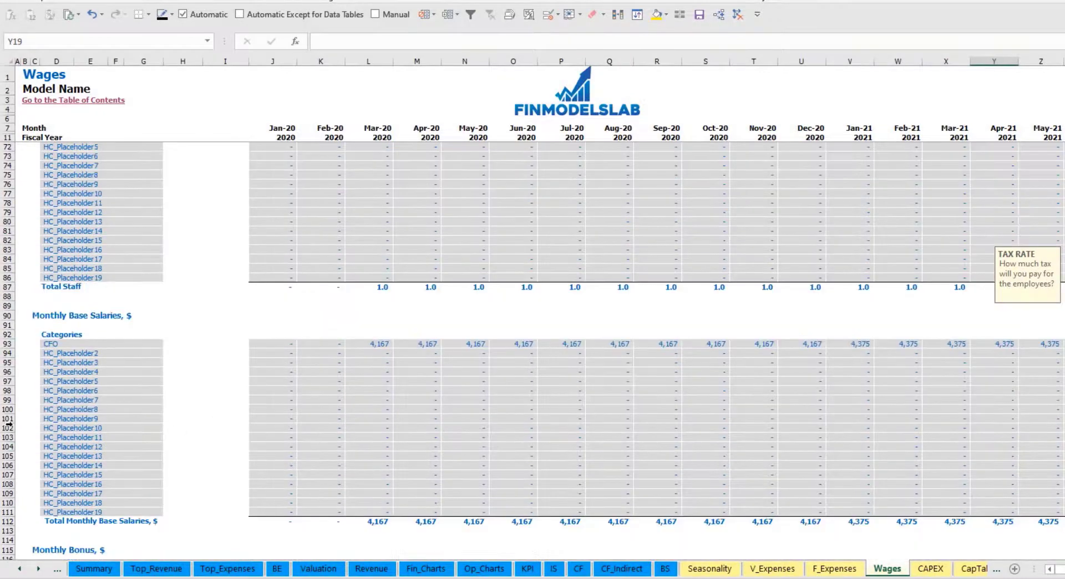
pyautogui.click(6, 347)
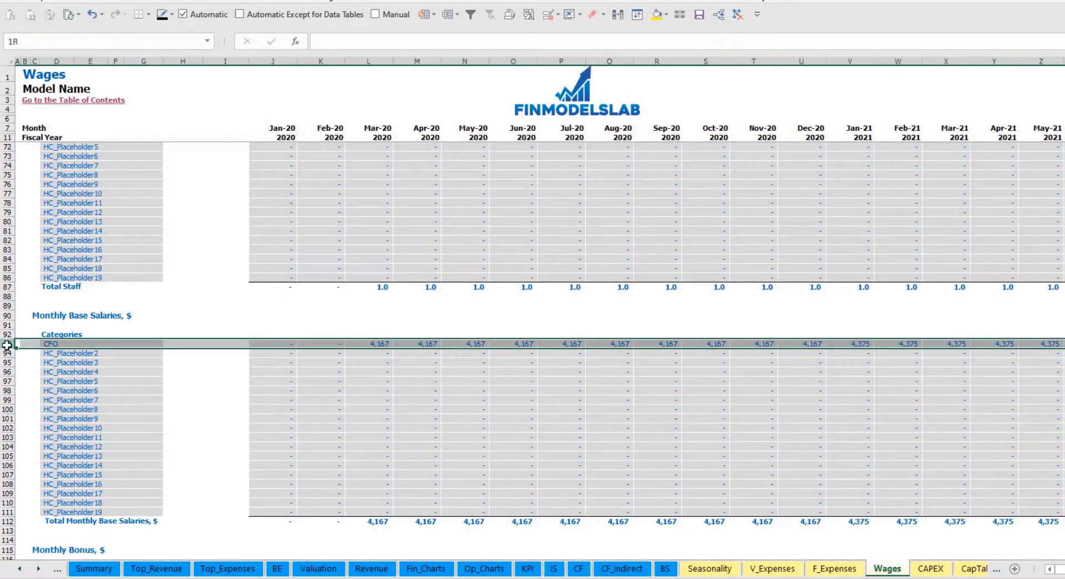
pyautogui.click(383, 342)
pyautogui.scroll(-7, 333, 386)
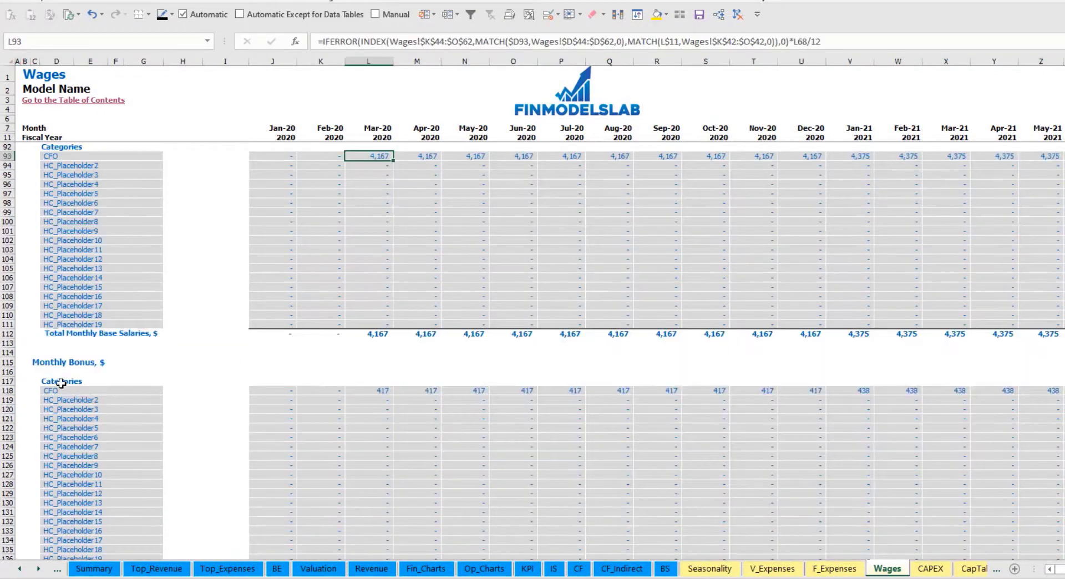
pyautogui.click(6, 391)
pyautogui.click(382, 390)
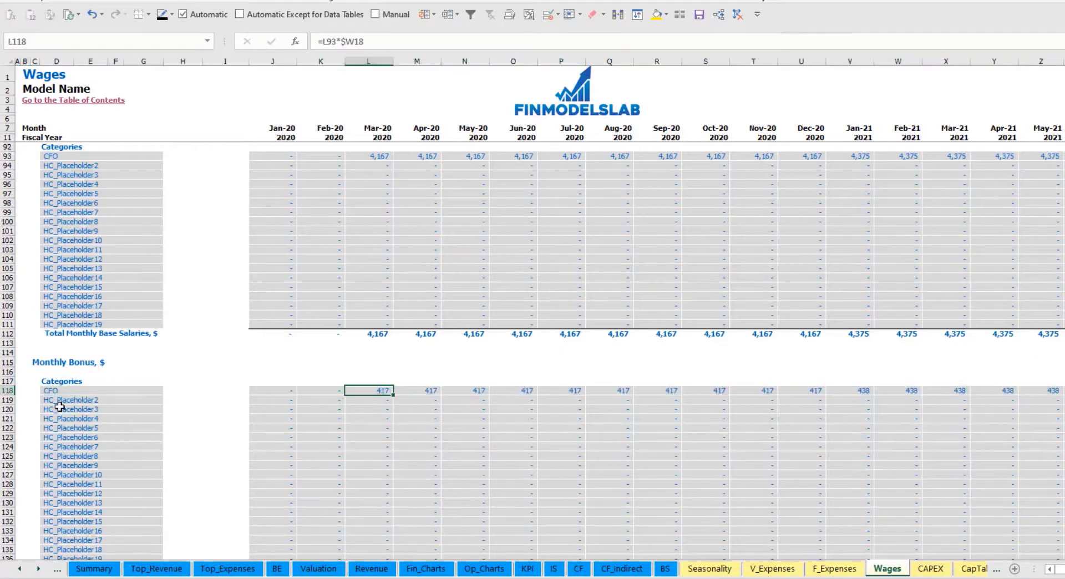
pyautogui.scroll(-7, 61, 405)
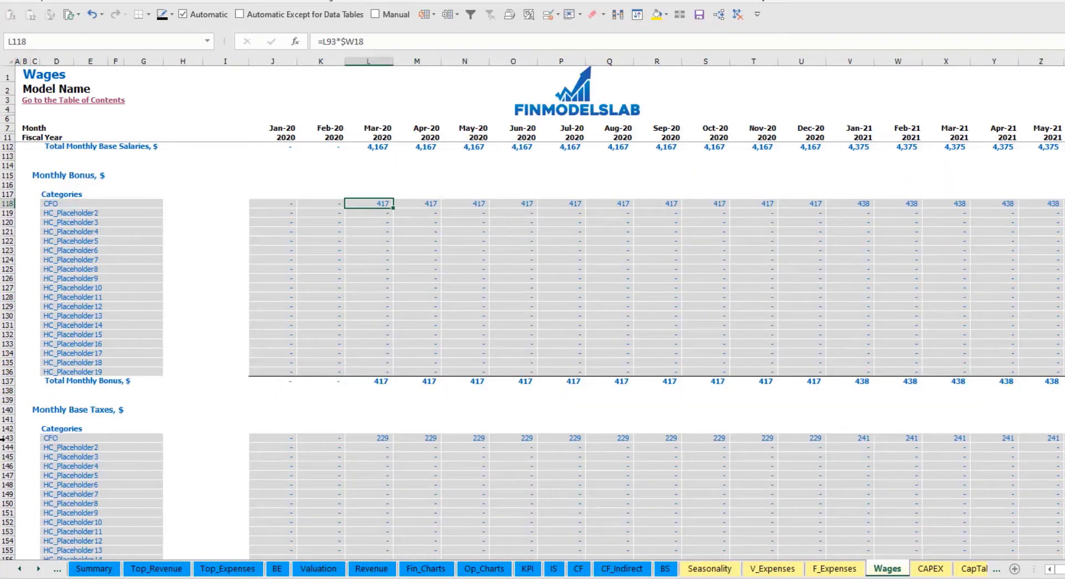
pyautogui.click(3, 439)
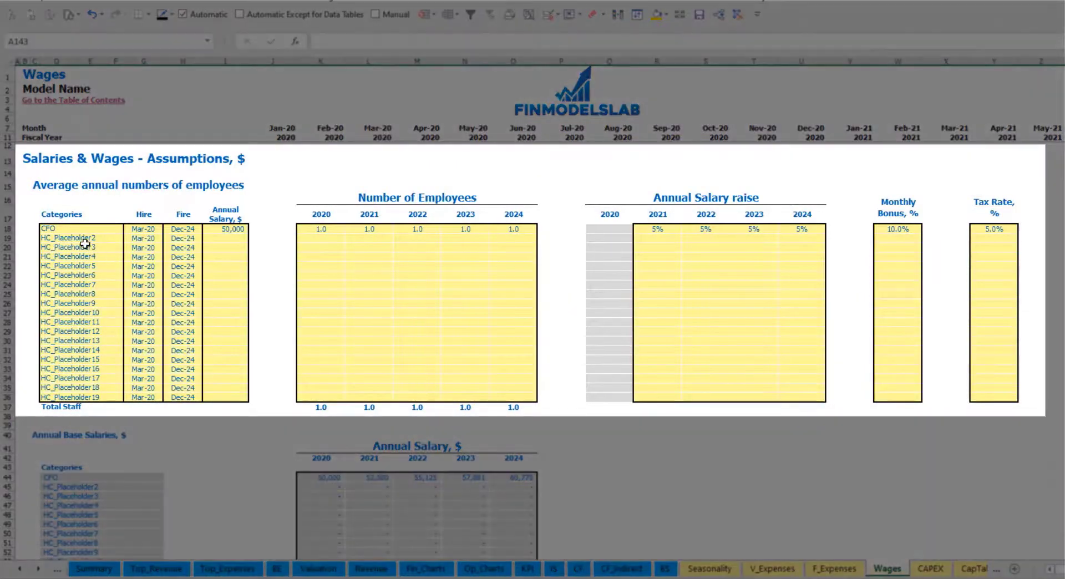
# Step: Name the second staff position Admin HC and set its hire date to Apr-20
pyautogui.click(84, 240)
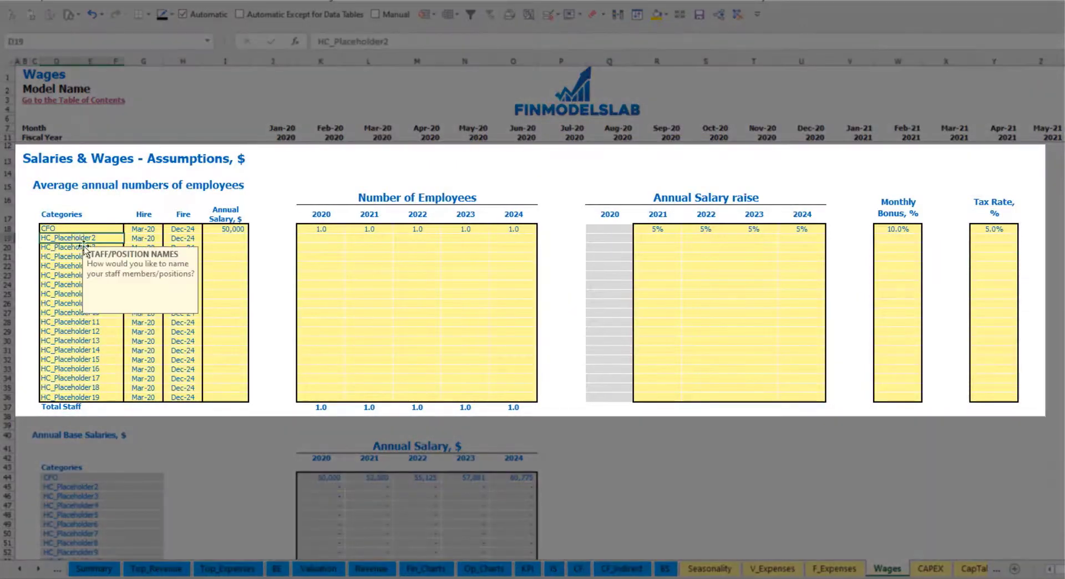
pyautogui.write('Admin HC')
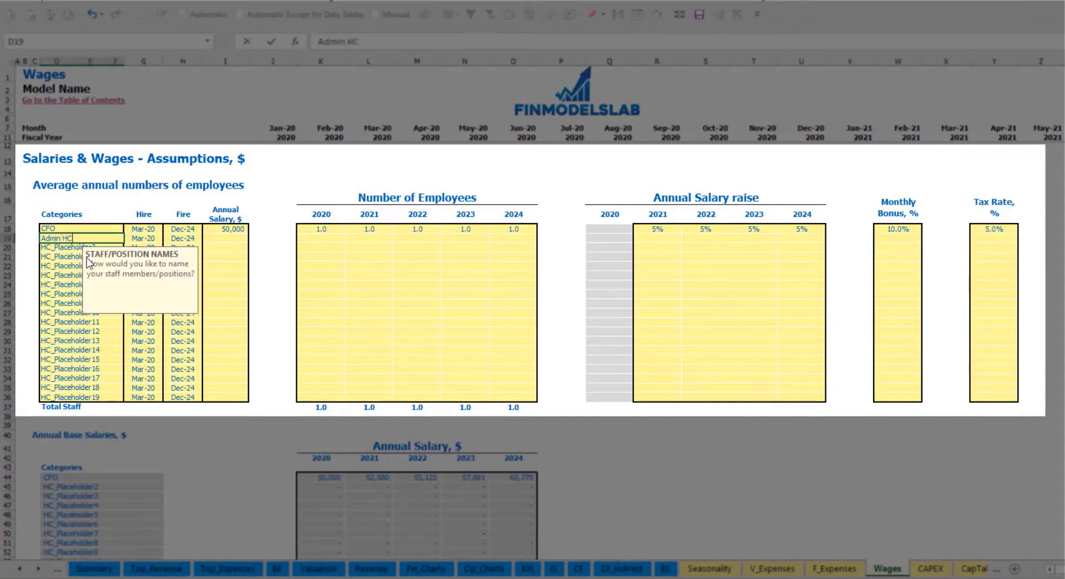
pyautogui.press('Return')
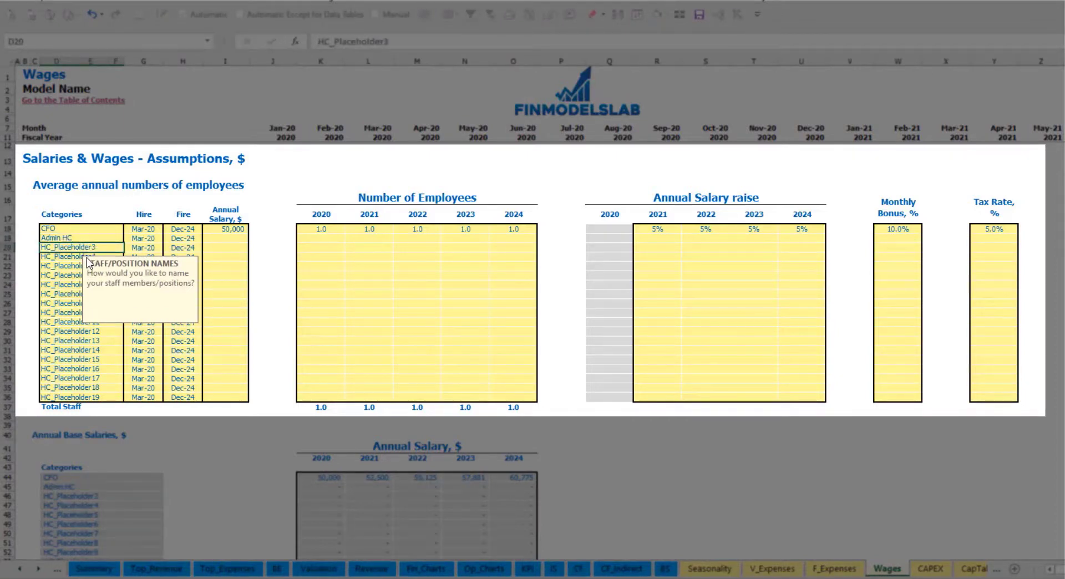
pyautogui.click(153, 239)
pyautogui.click(168, 239)
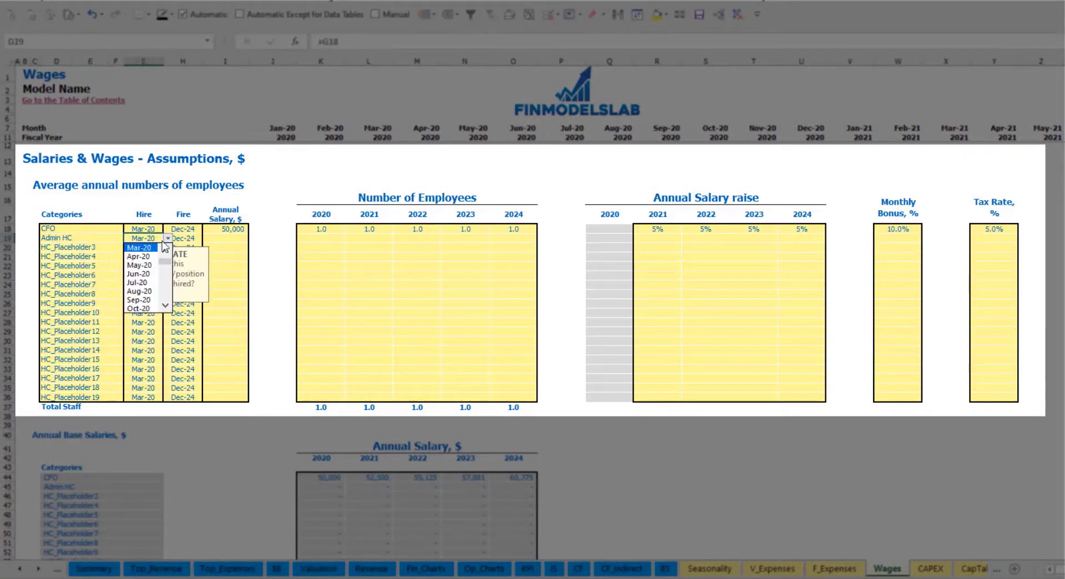
pyautogui.click(151, 259)
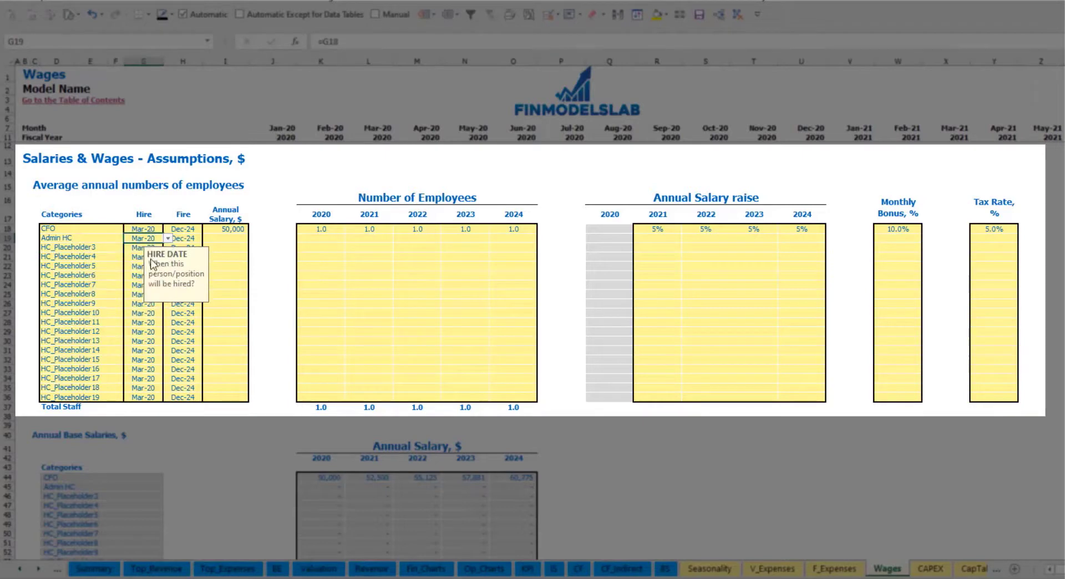
# Step: Set the annual salary of the Admin HC position to 30,000
pyautogui.click(192, 240)
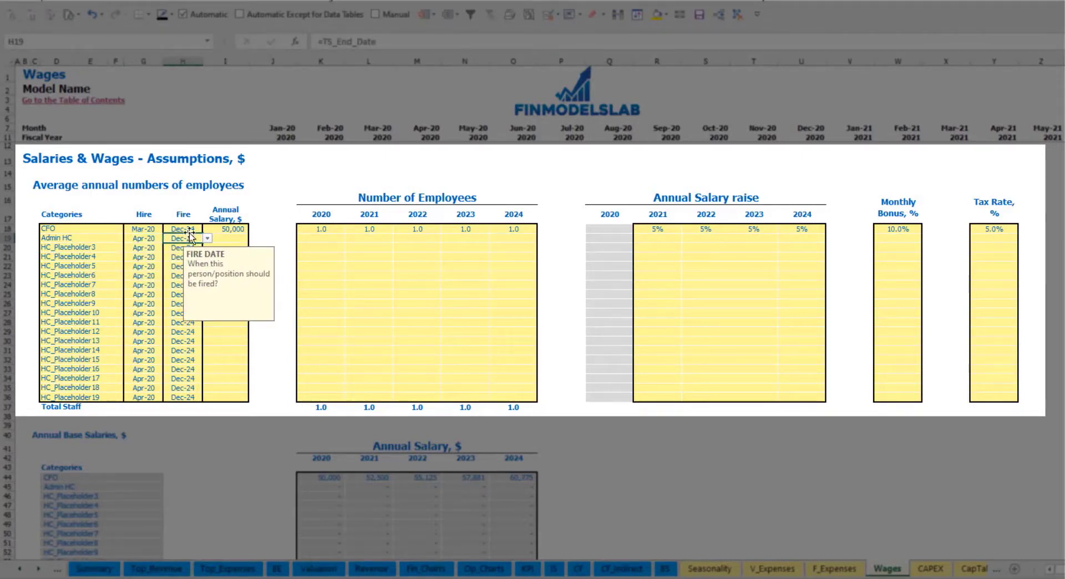
pyautogui.click(222, 237)
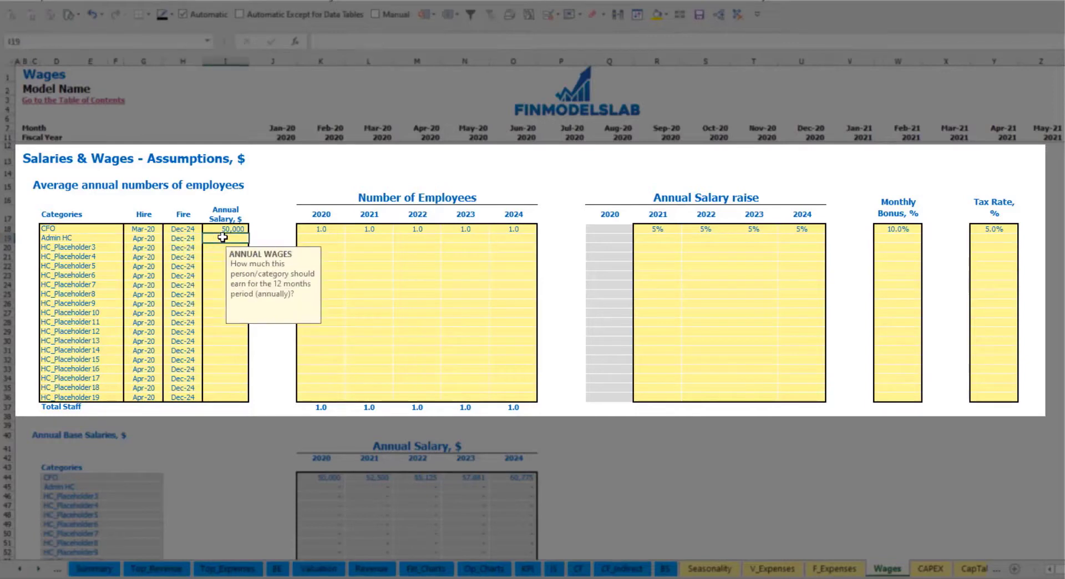
pyautogui.write('30000')
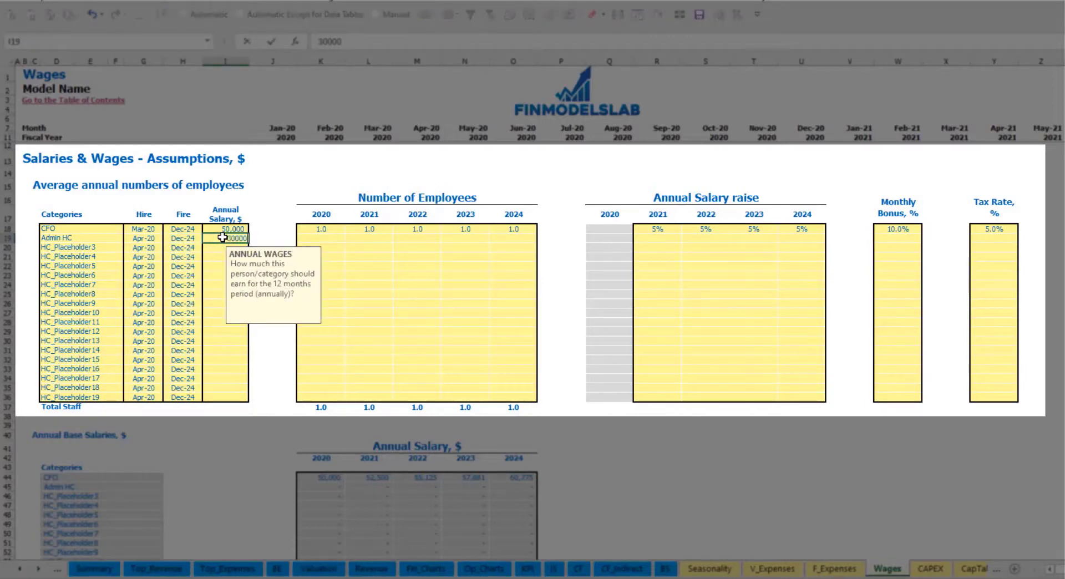
pyautogui.press('Return')
# Step: Enter Admin HC employee numbers of 2, 4, 6, 8 and 10 for 2020 through 2024
pyautogui.click(329, 238)
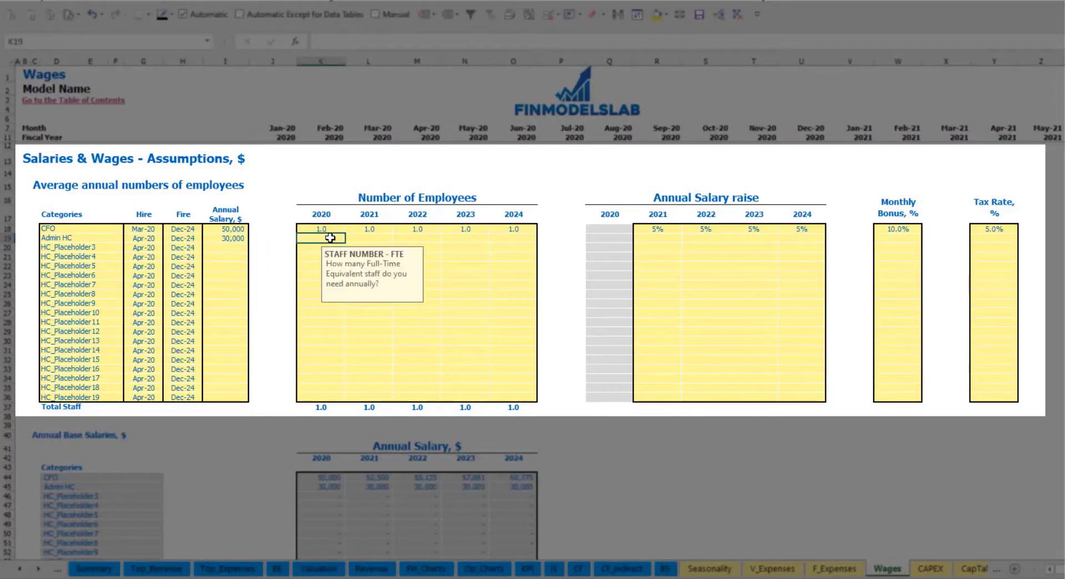
pyautogui.write('2')
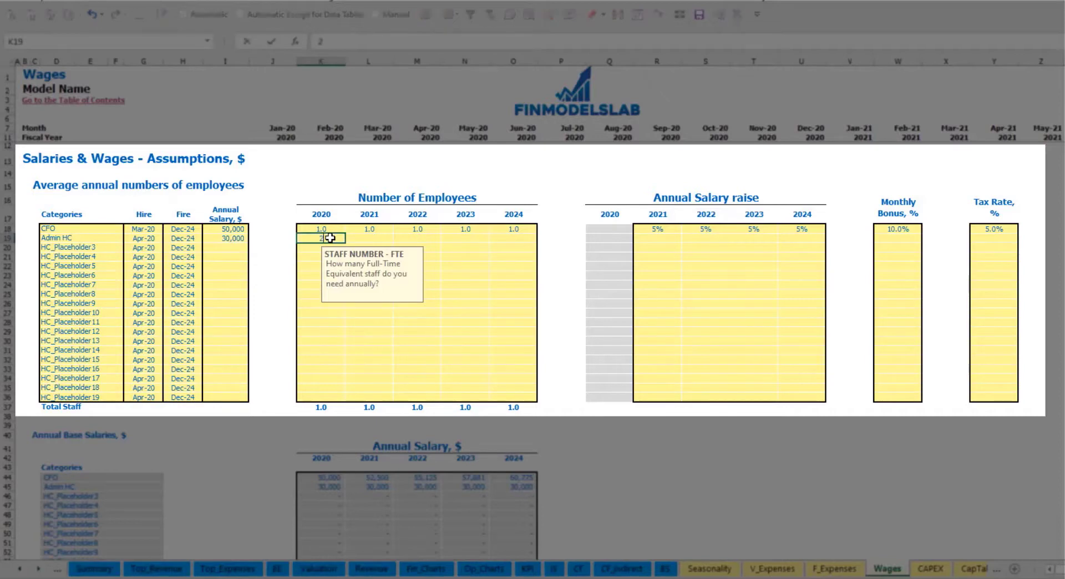
pyautogui.press('Tab')
pyautogui.write('4')
pyautogui.press('Tab')
pyautogui.write('6')
pyautogui.press('Tab')
pyautogui.write('8')
pyautogui.press('Tab')
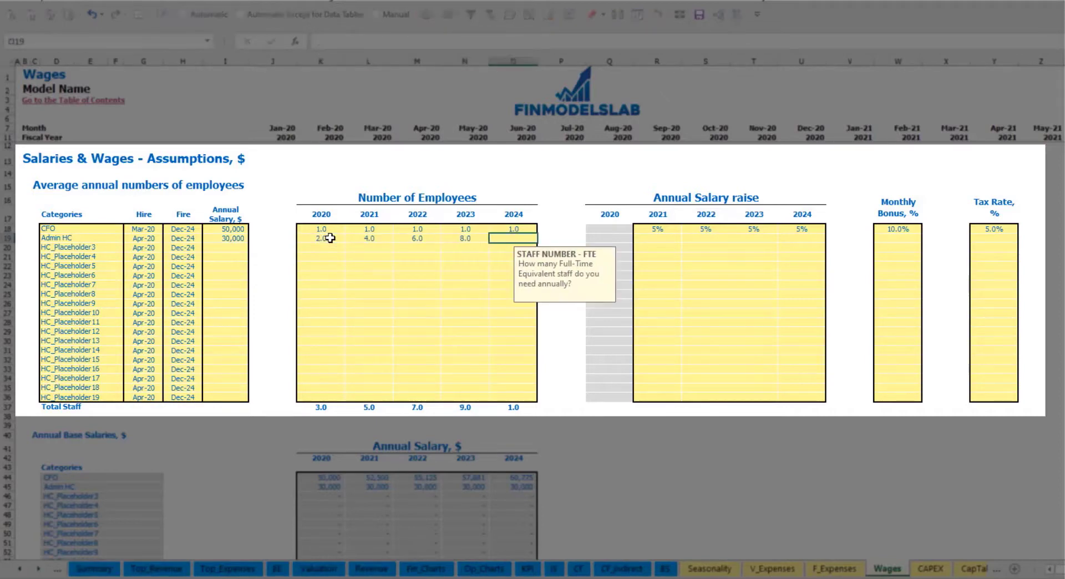
pyautogui.write('10')
pyautogui.press('Tab')
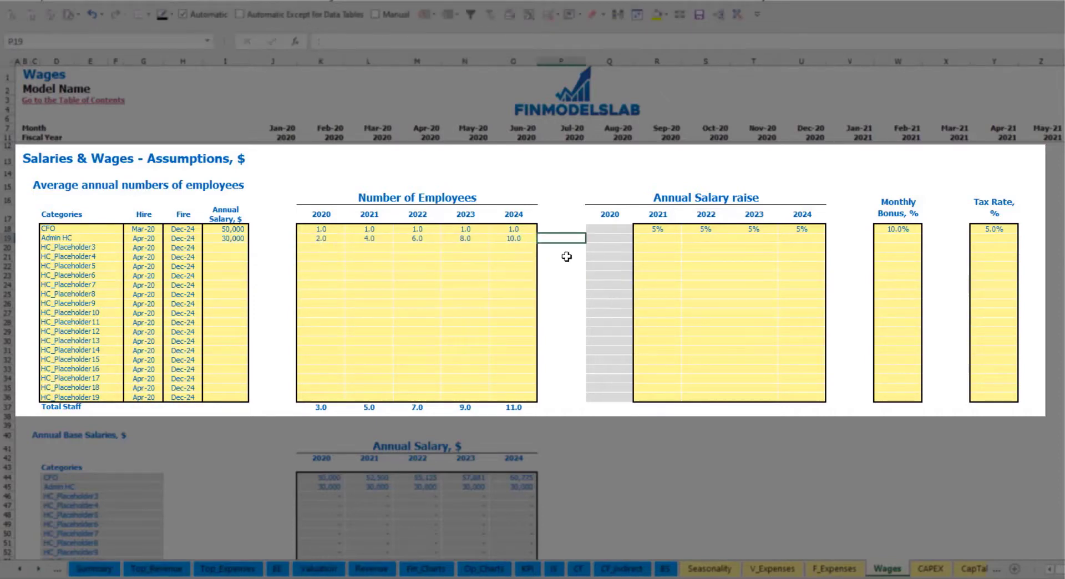
# Step: Enter a 3% annual salary raise for Admin HC in 2021 and copy it to 2022 through 2024
pyautogui.click(655, 238)
pyautogui.write('3')
pyautogui.press('Return')
pyautogui.press('Up')
pyautogui.hotkey('ctrl', 'c')
pyautogui.press('Right')
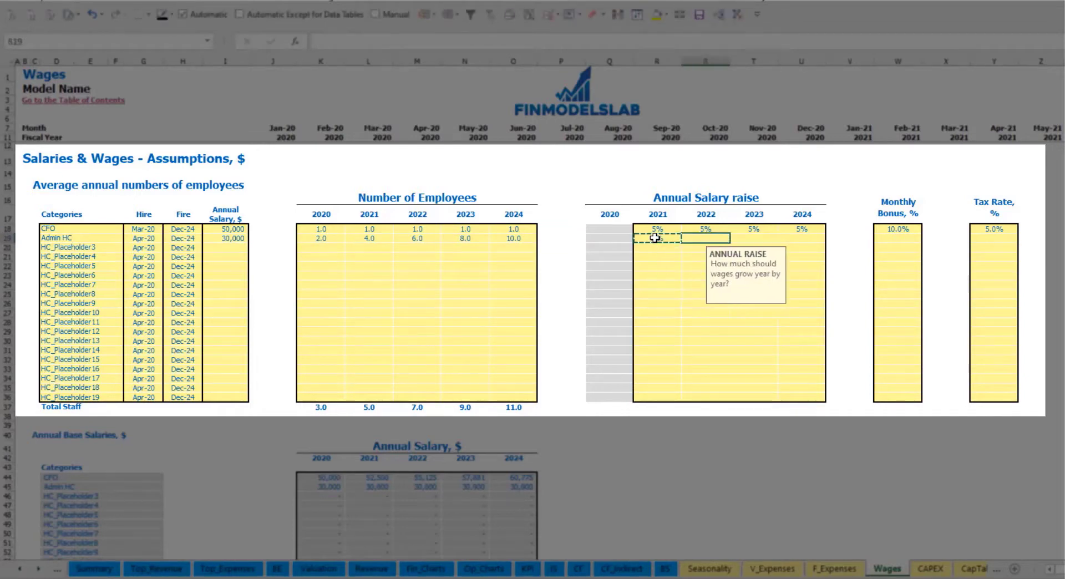
pyautogui.hotkey('shift', 'Right')
pyautogui.hotkey('shift', 'Right')
pyautogui.hotkey('ctrl', 'v')
# Step: Set Admin HC's monthly bonus to 5% and tax rate to 5%
pyautogui.click(912, 242)
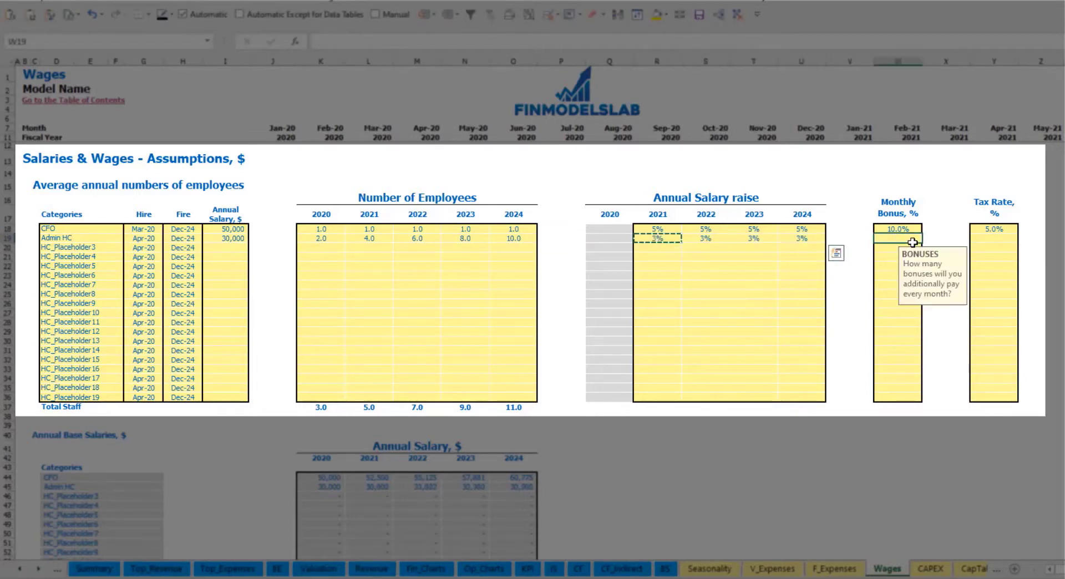
pyautogui.press('Escape')
pyautogui.write('5')
pyautogui.press('Tab')
pyautogui.press('Tab')
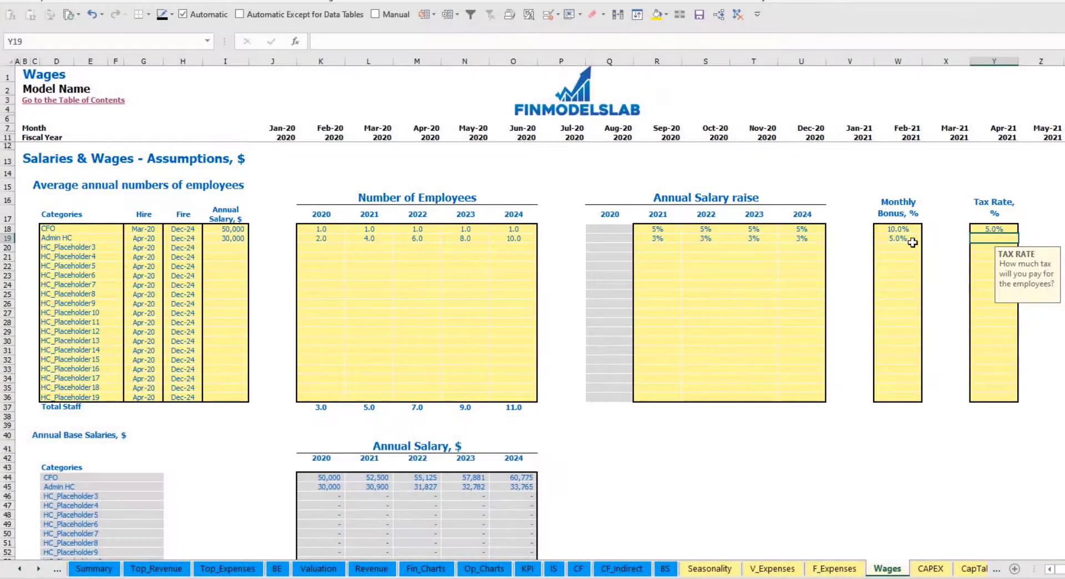
pyautogui.write('5')
pyautogui.press('Return')
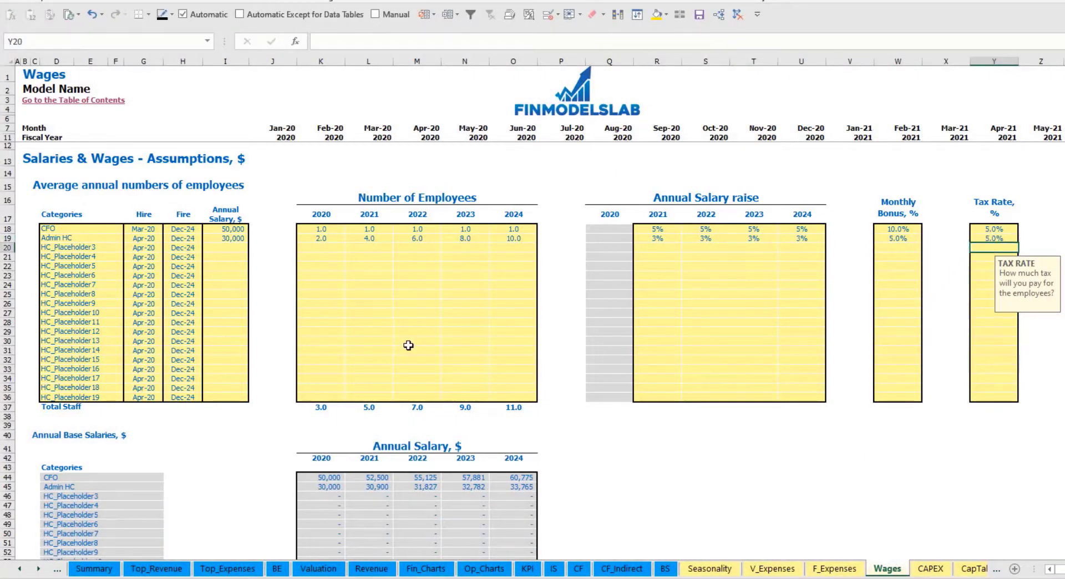
# Step: Review the Admin HC row under Total Staff Numbers month by month from 2020 into 2024
pyautogui.scroll(-13, 411, 345)
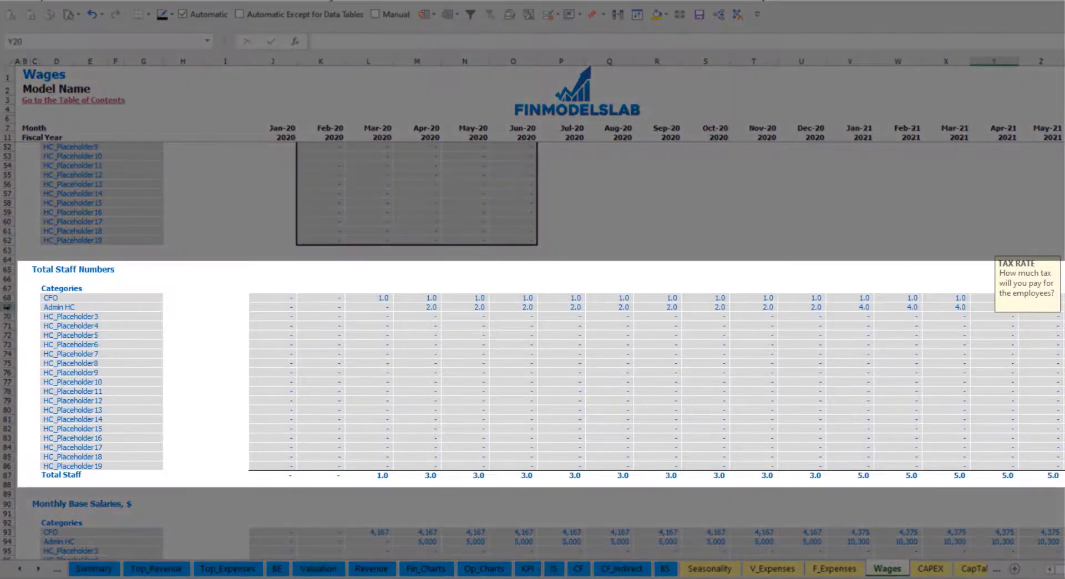
pyautogui.click(8, 307)
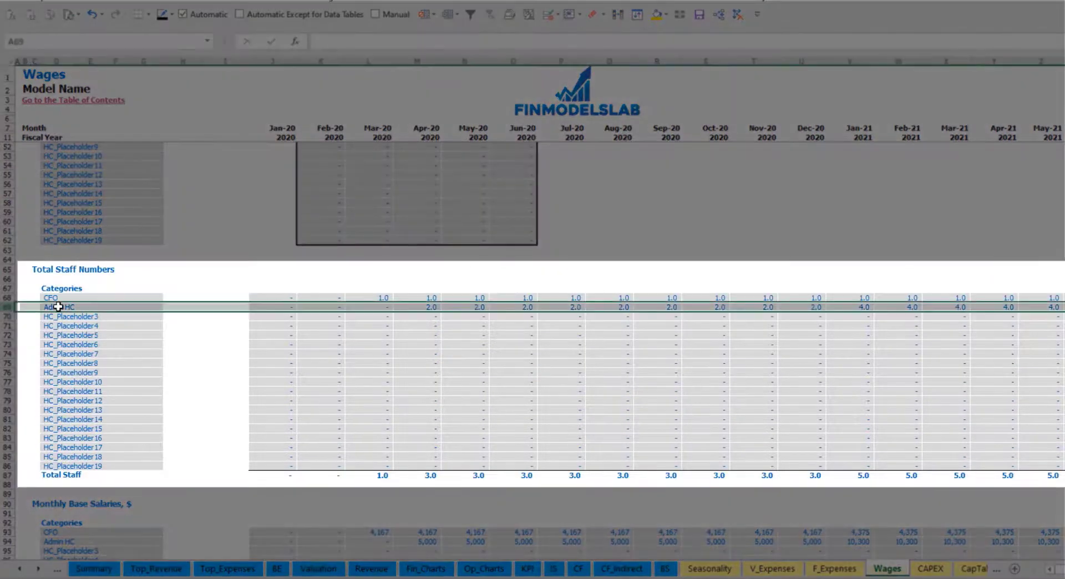
pyautogui.click(429, 308)
pyautogui.moveTo(430, 307); pyautogui.dragTo(812, 307)
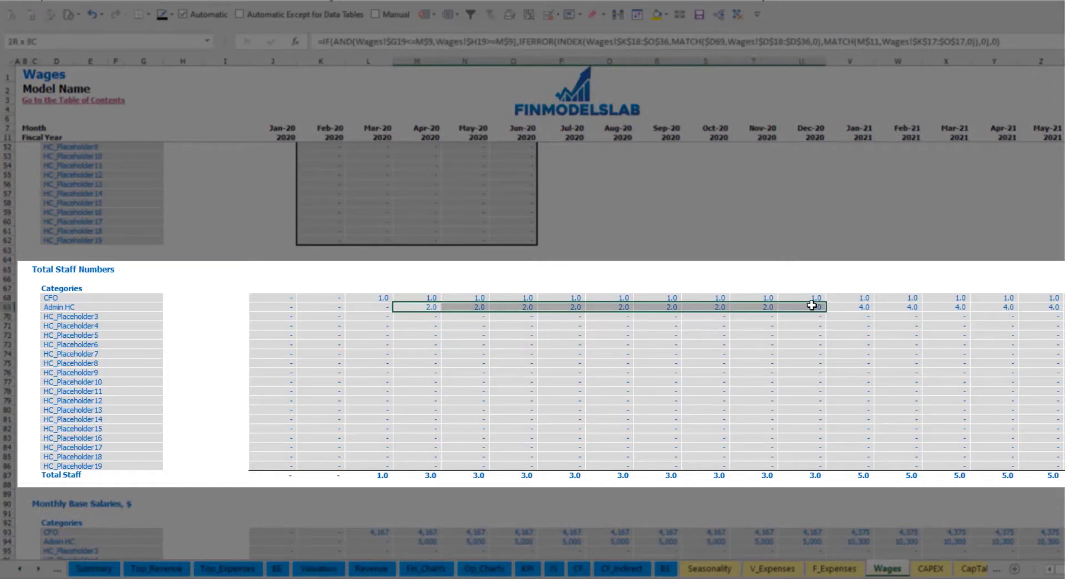
pyautogui.click(867, 307)
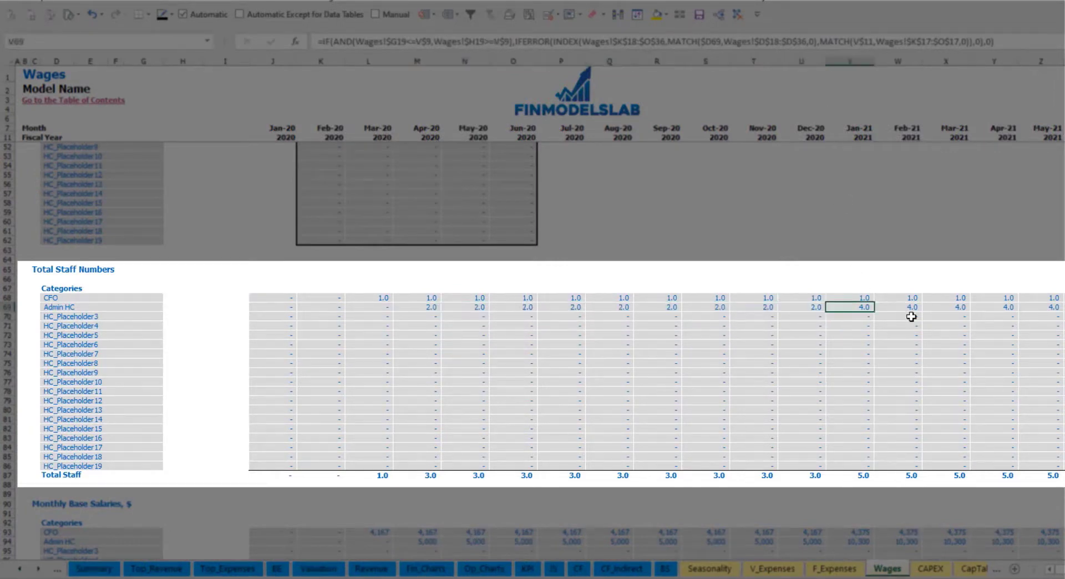
pyautogui.moveTo(872, 307); pyautogui.dragTo(1060, 308)
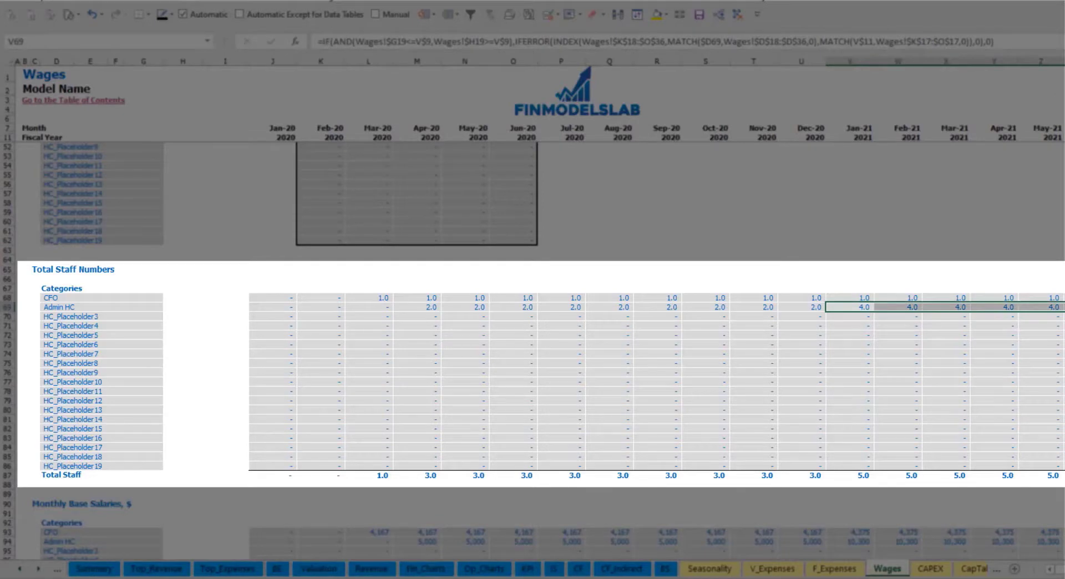
pyautogui.hscroll(10, 533, 344)
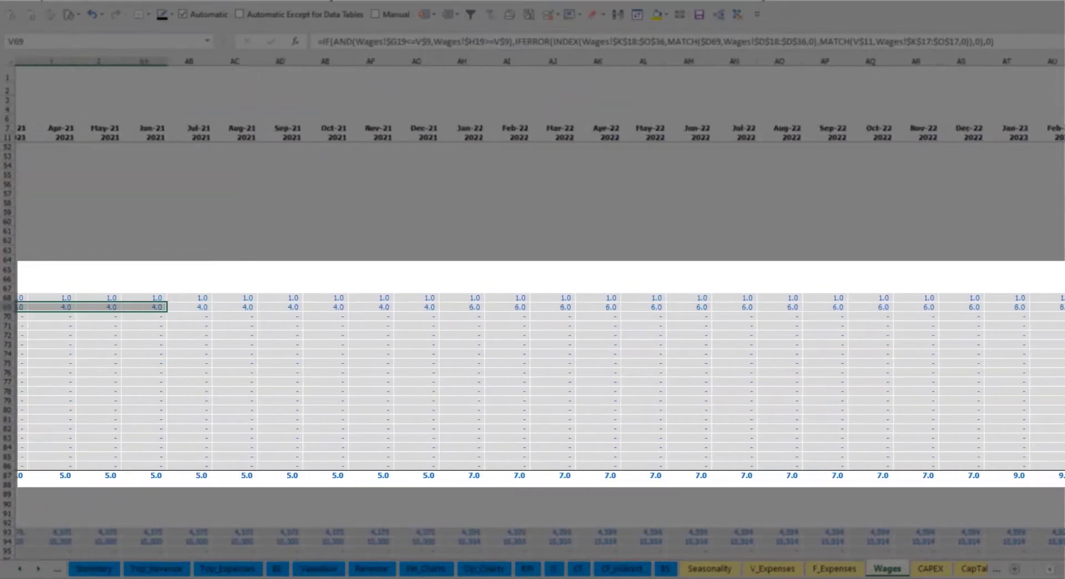
pyautogui.hscroll(2, 533, 344)
pyautogui.click(973, 309)
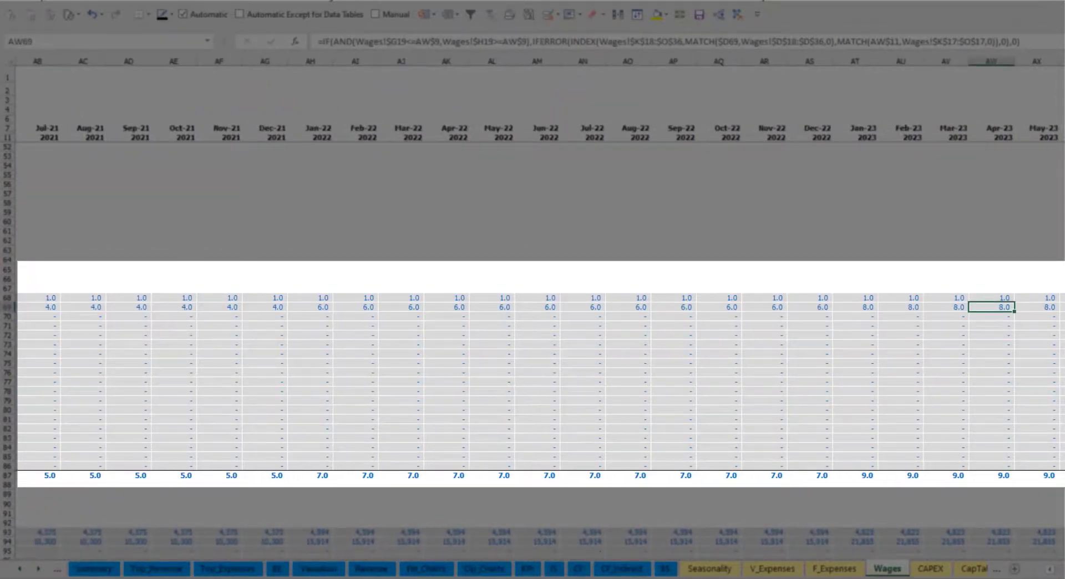
pyautogui.hscroll(5, 533, 344)
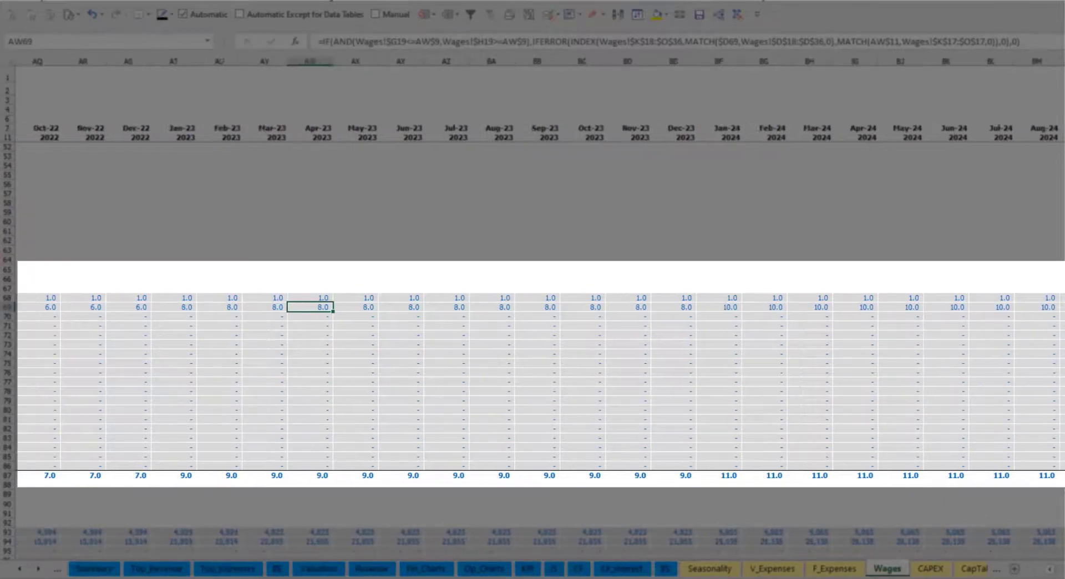
pyautogui.hscroll(-14, 533, 344)
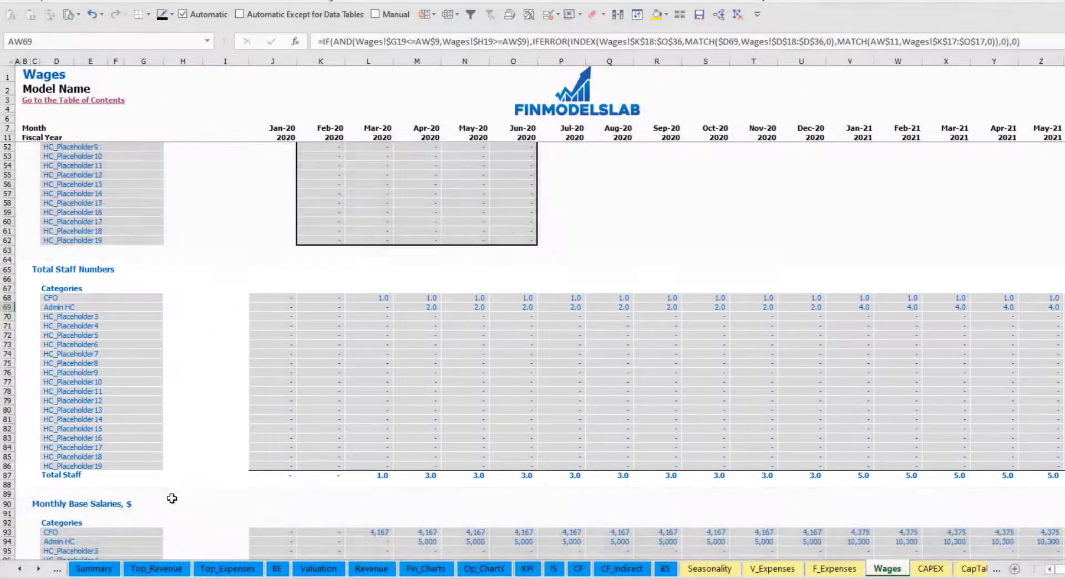
# Step: Check Admin HC's monthly base salaries against its staff numbers, and review the Monthly Bonus and Monthly Base Taxes sections
pyautogui.scroll(-3, 174, 499)
pyautogui.click(9, 448)
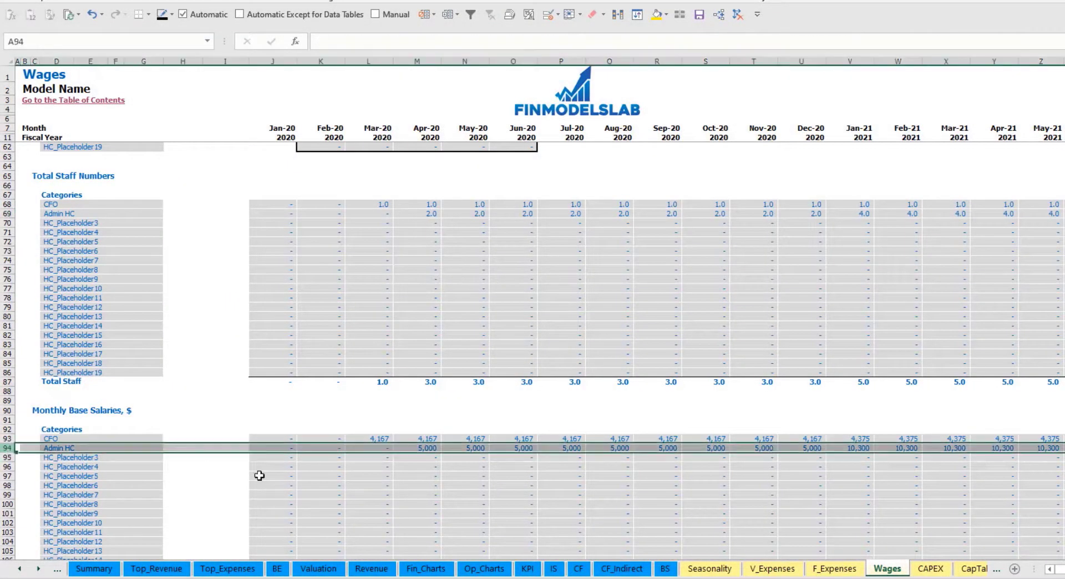
pyautogui.click(422, 448)
pyautogui.click(427, 214)
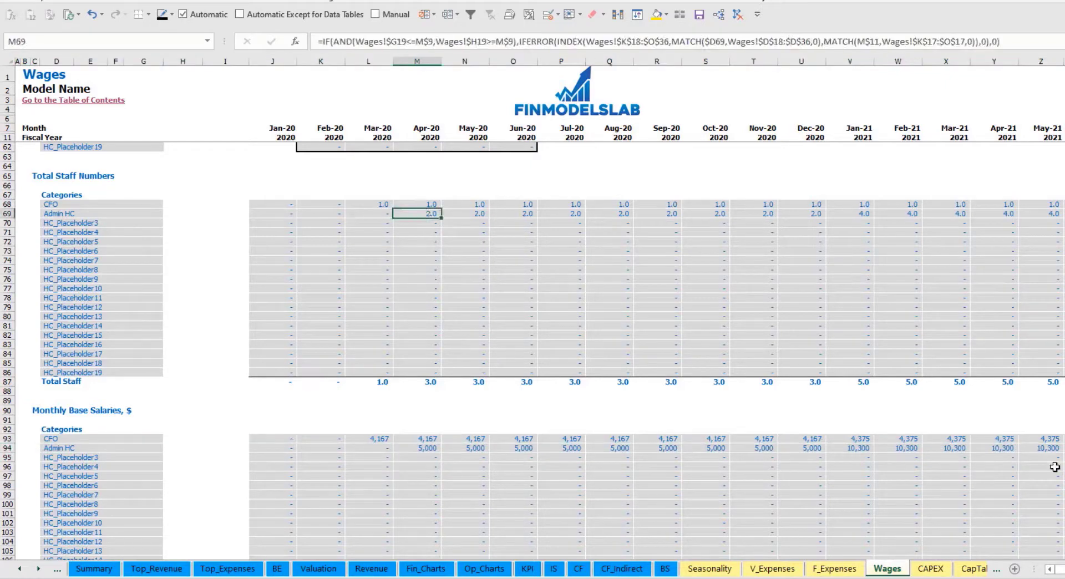
pyautogui.click(1043, 216)
pyautogui.click(1057, 449)
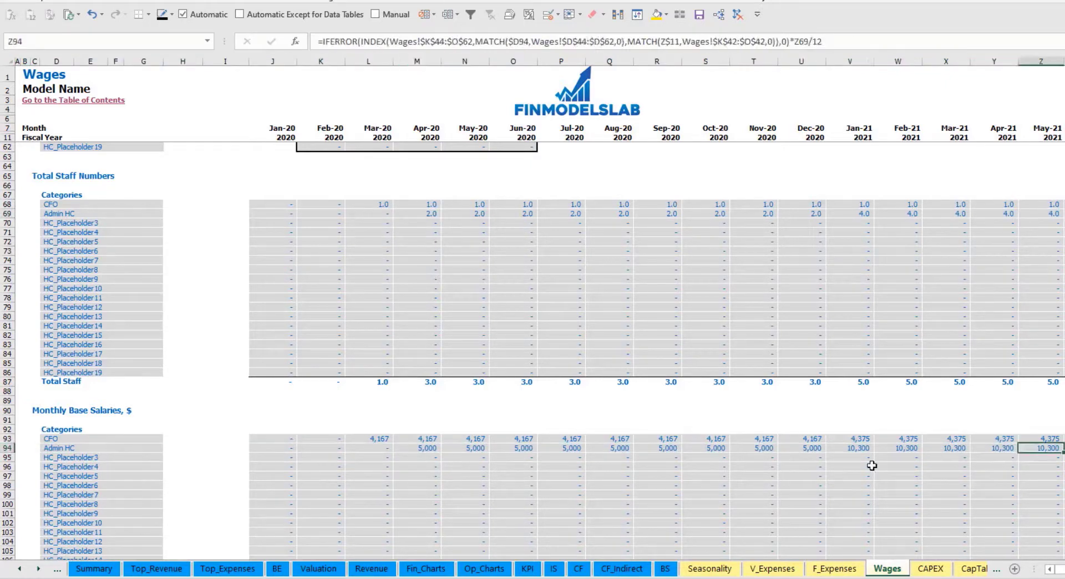
pyautogui.scroll(-10, 552, 485)
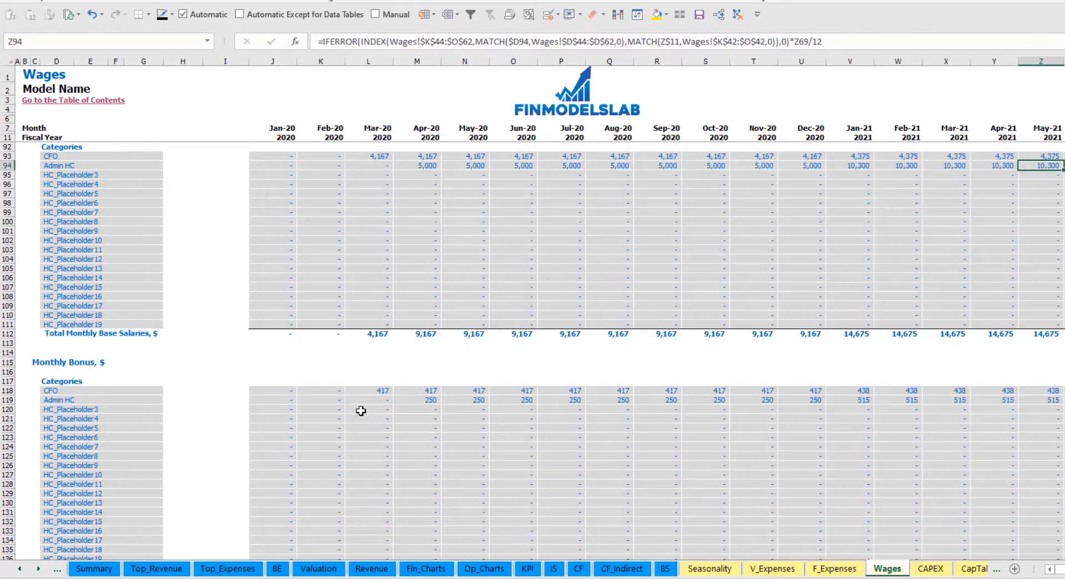
pyautogui.scroll(-10, 428, 400)
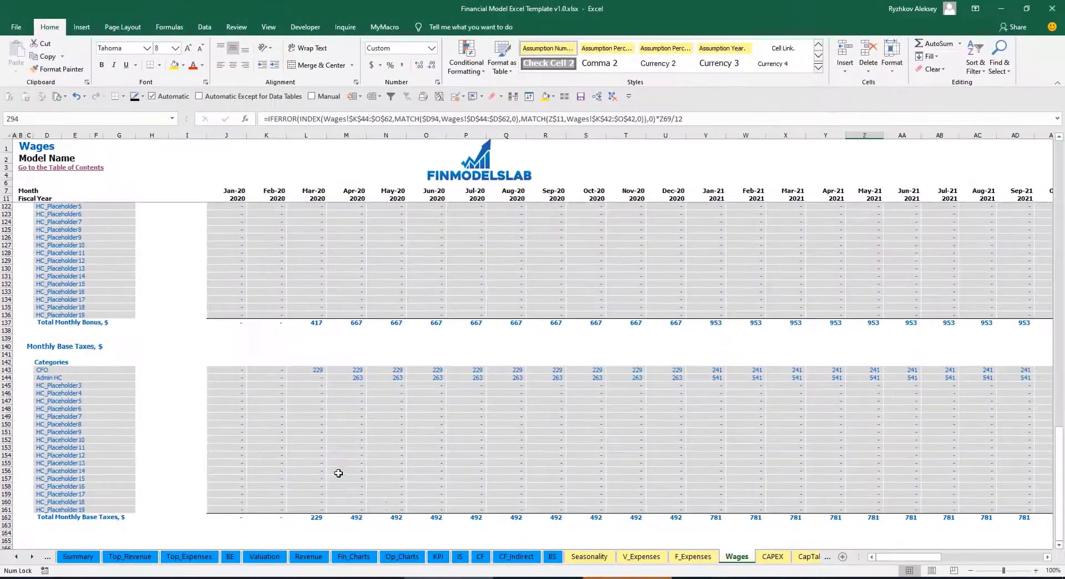
# Step: Expand the salary and wages rows in the Income Statement and examine the CFO formula and the list of staff positions
pyautogui.click(463, 558)
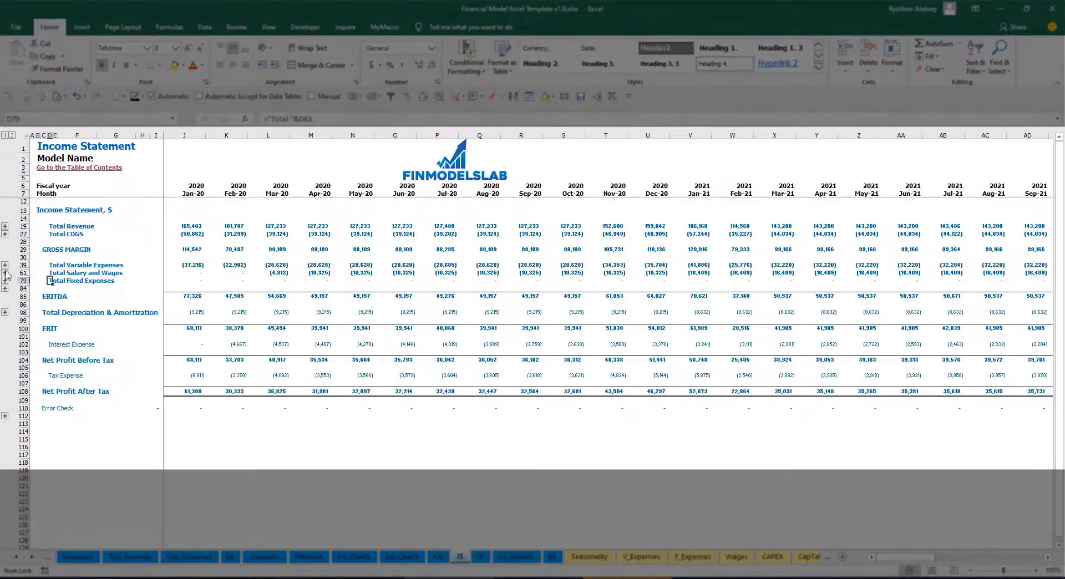
pyautogui.click(5, 273)
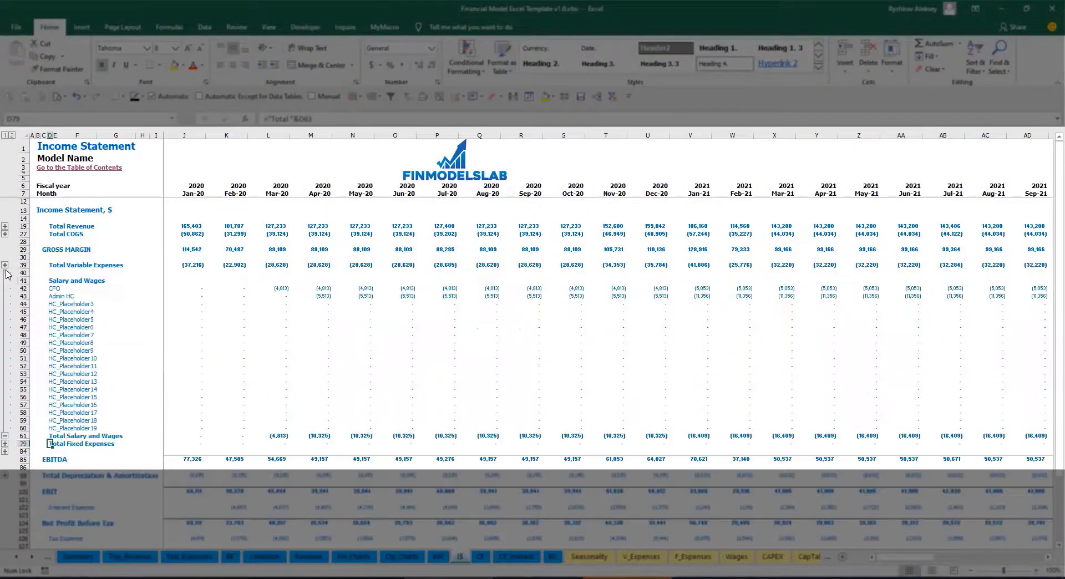
pyautogui.click(178, 286)
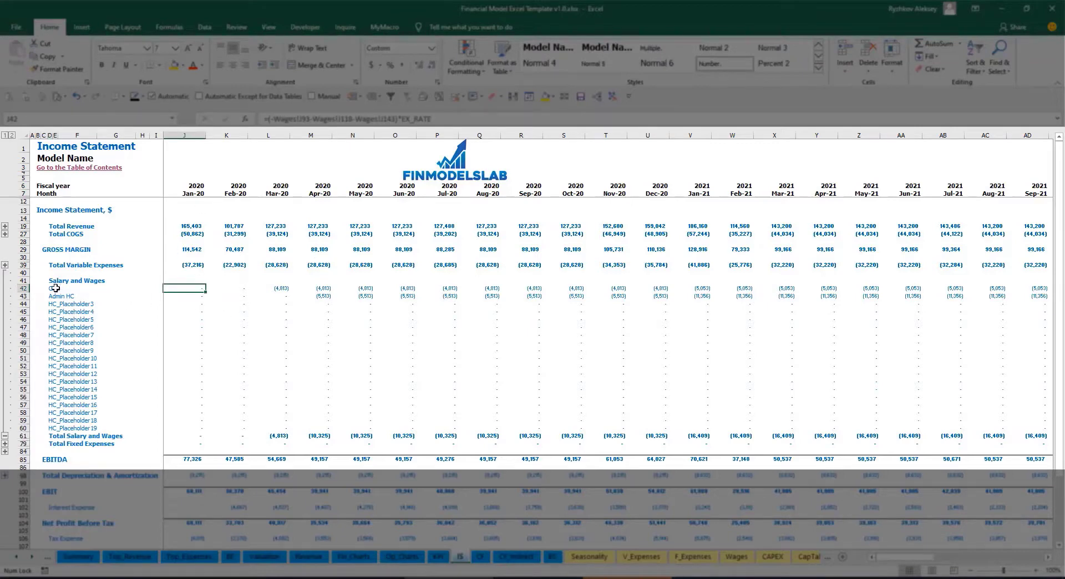
pyautogui.moveTo(55, 288); pyautogui.dragTo(56, 428)
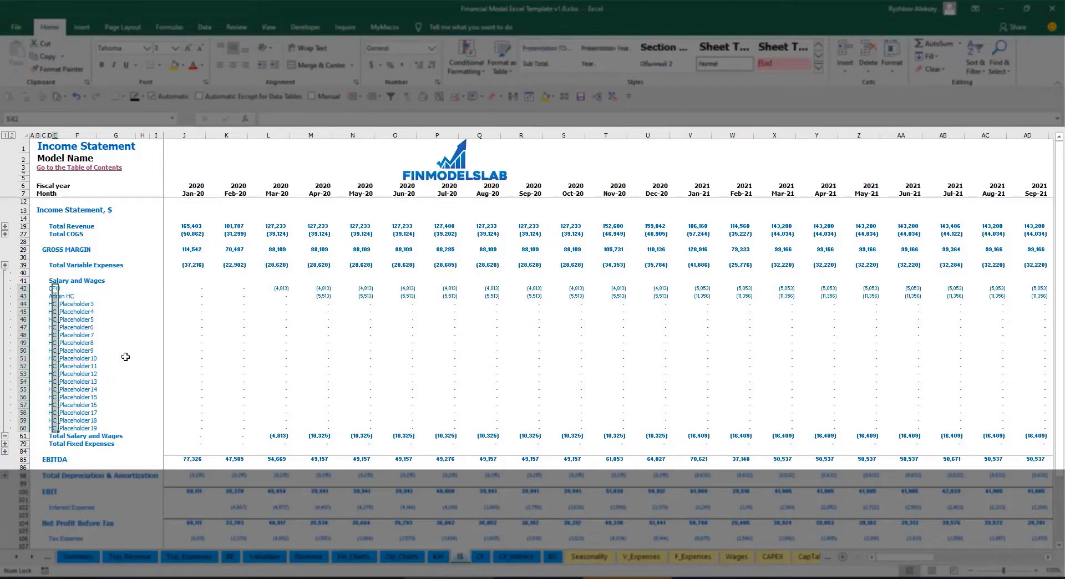
pyautogui.click(95, 297)
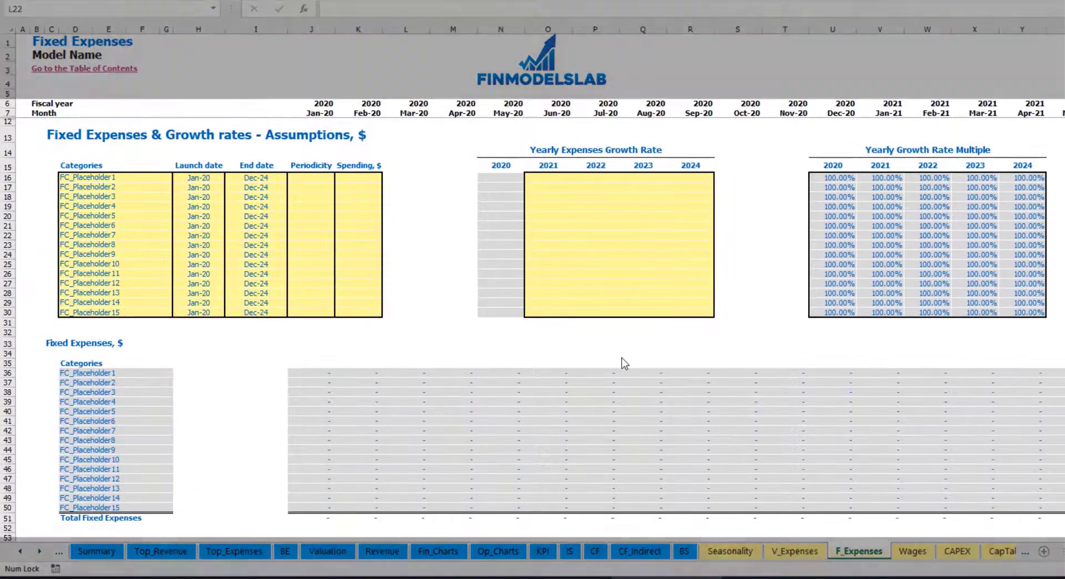
# Step: Name the first fixed expense category Utilities and set its launch date to Mar-20
pyautogui.click(117, 177)
pyautogui.write('Utilities')
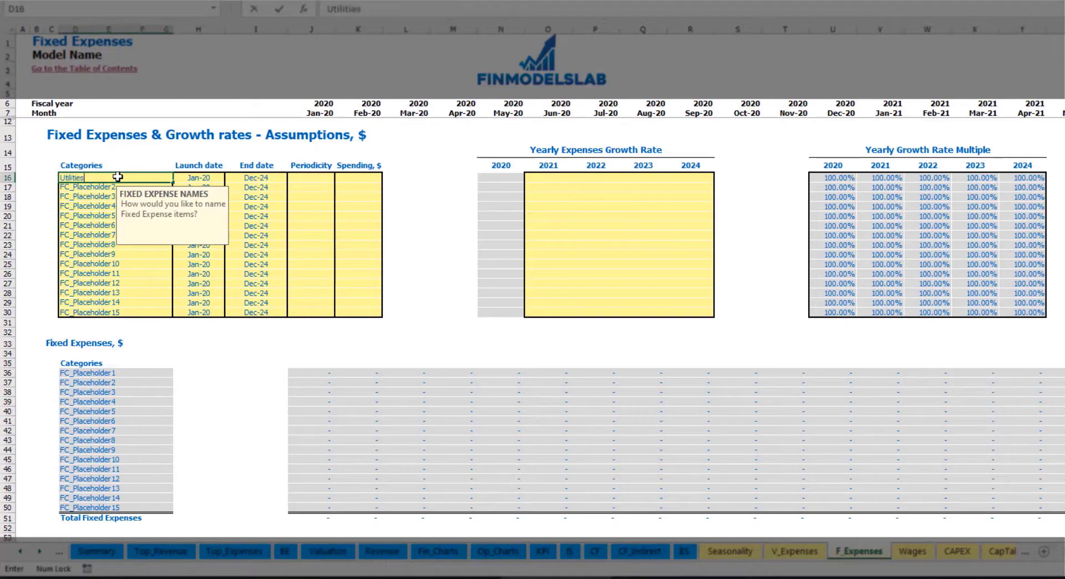
pyautogui.press('Return')
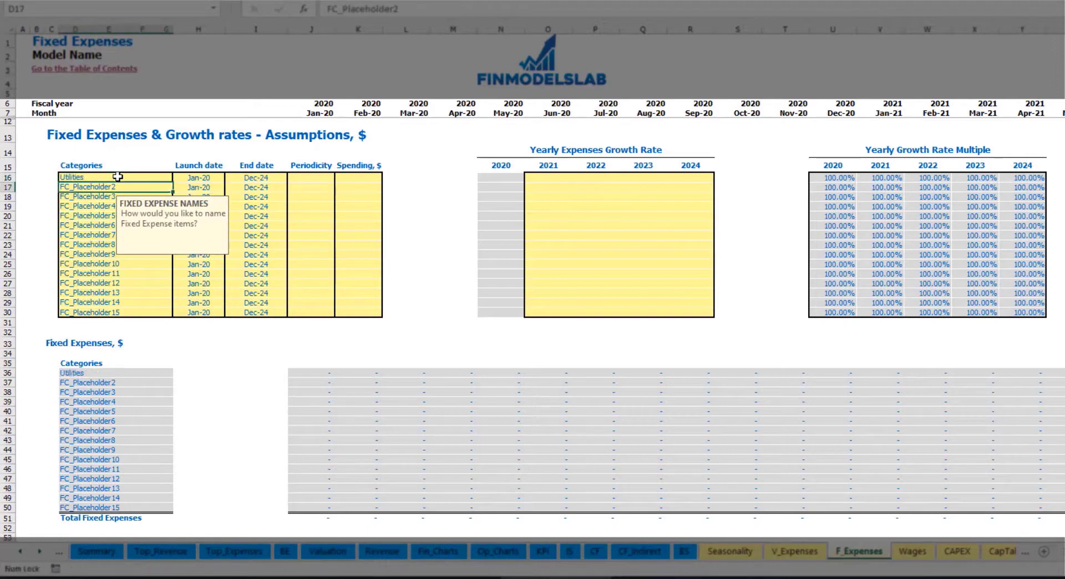
pyautogui.click(201, 177)
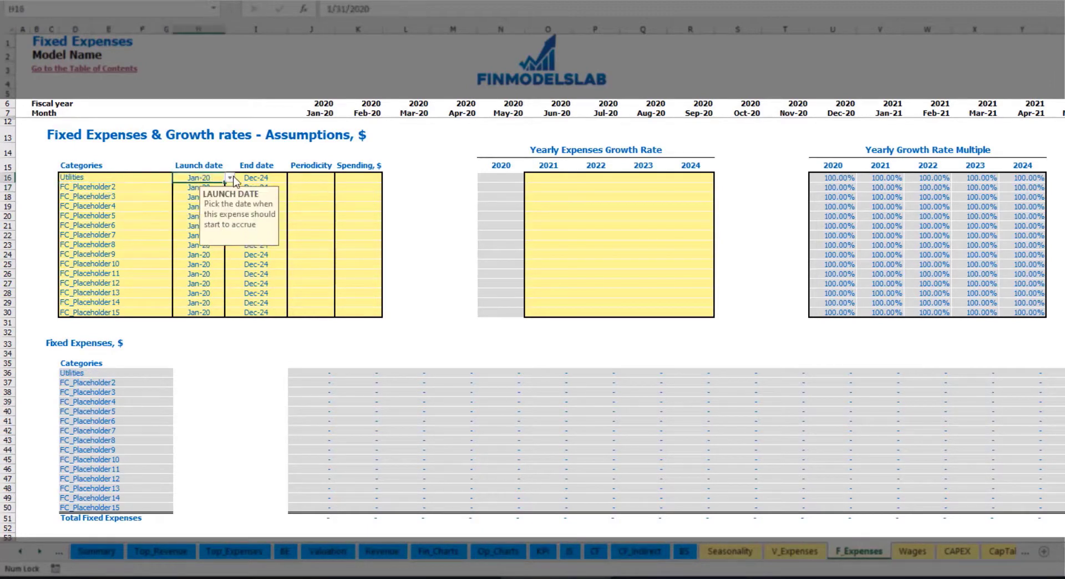
pyautogui.click(229, 178)
pyautogui.click(214, 205)
# Step: Check the Utilities end date against how far the monthly timeline runs, and return to the assumptions
pyautogui.click(276, 177)
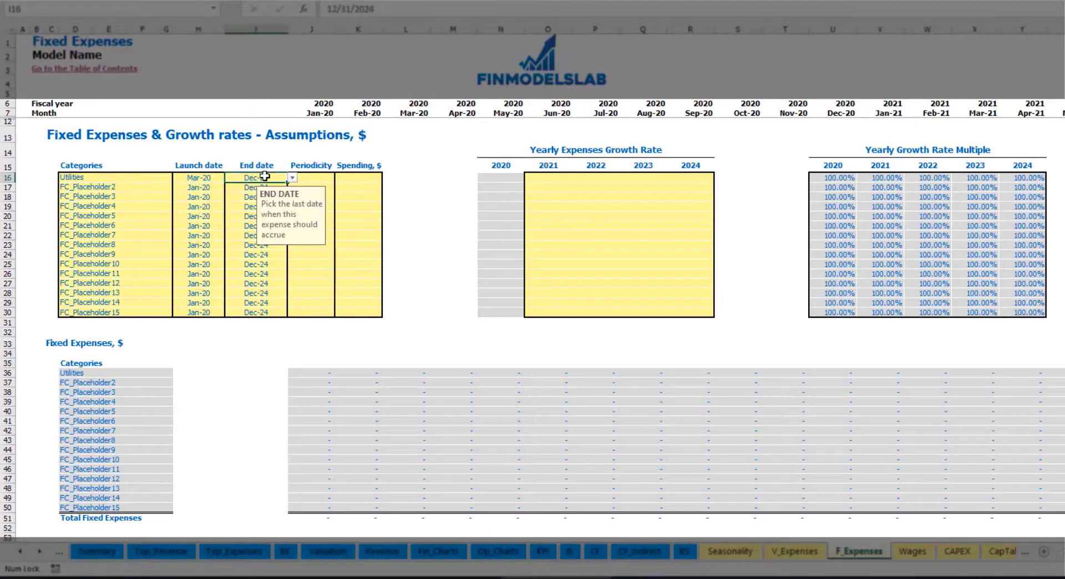
pyautogui.click(319, 115)
pyautogui.hotkey('ctrl', 'Right')
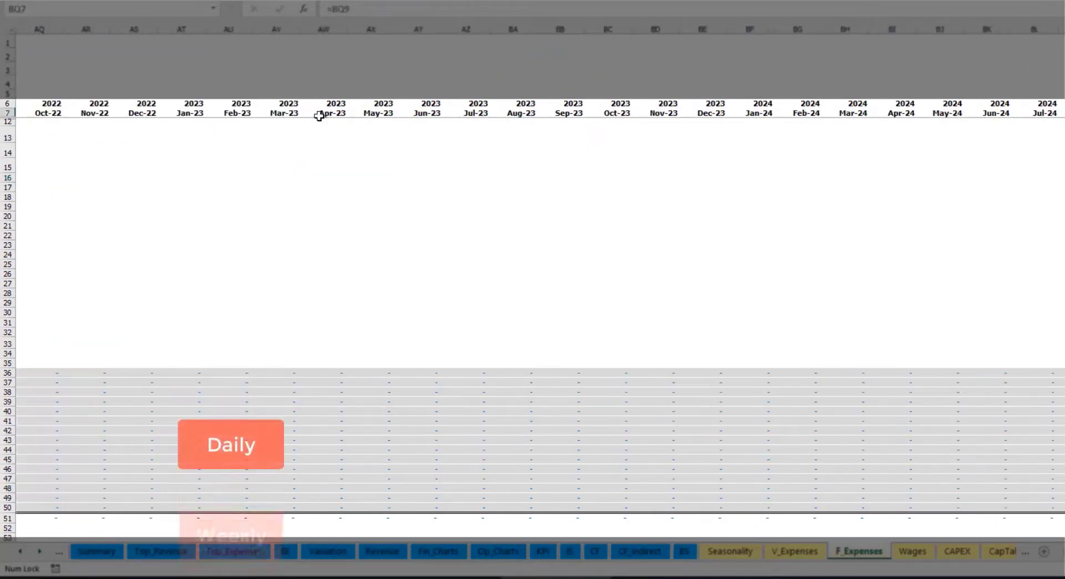
pyautogui.hotkey('ctrl', 'Left')
pyautogui.press('Left')
pyautogui.press('Left')
pyautogui.hscroll(-3, 319, 116)
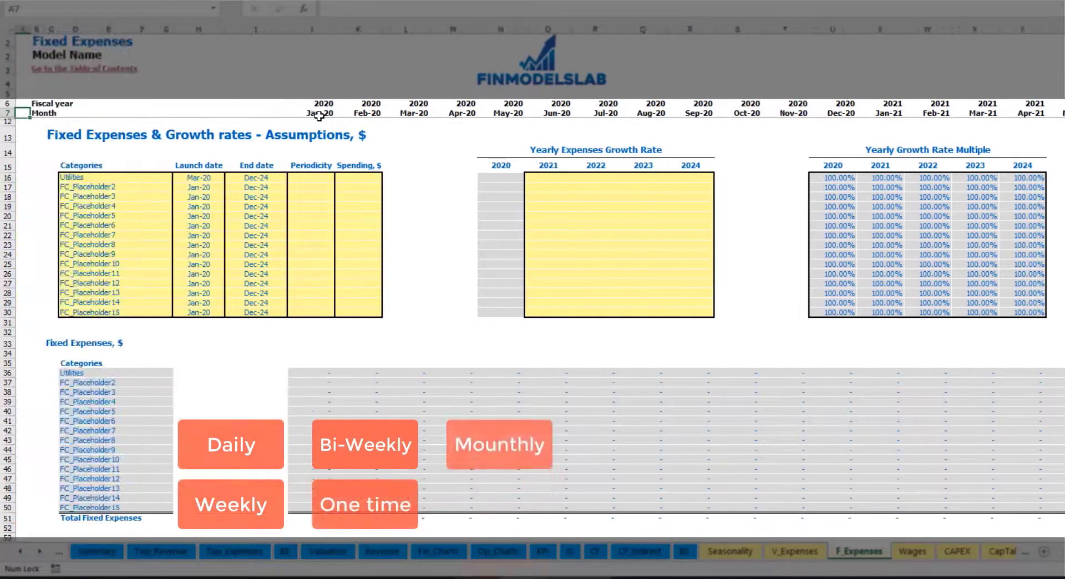
# Step: Set the Utilities expense to Daily periodicity with a spending amount of 50
pyautogui.click(327, 177)
pyautogui.click(339, 178)
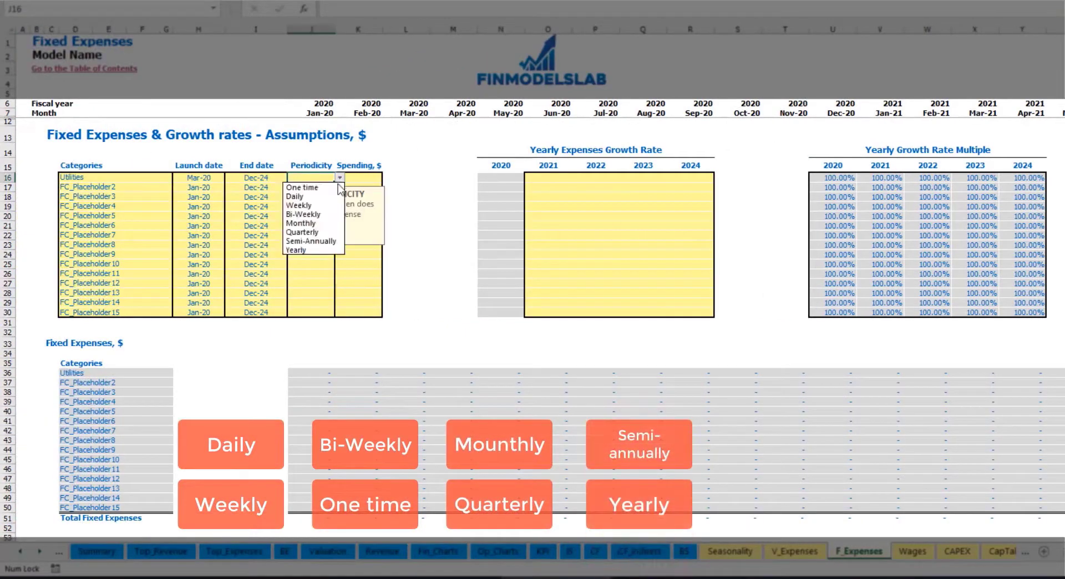
pyautogui.click(321, 195)
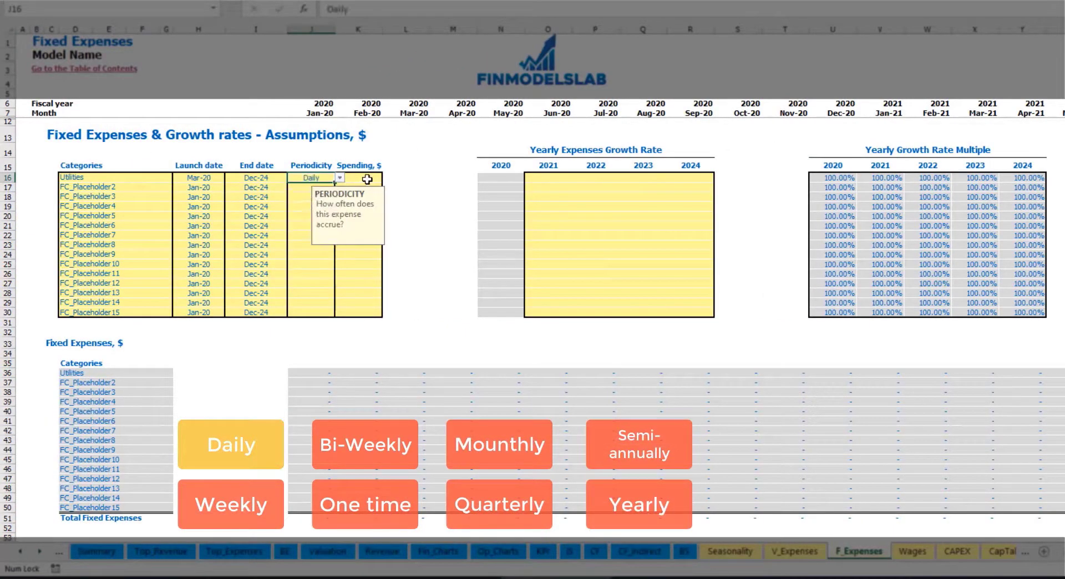
pyautogui.click(368, 178)
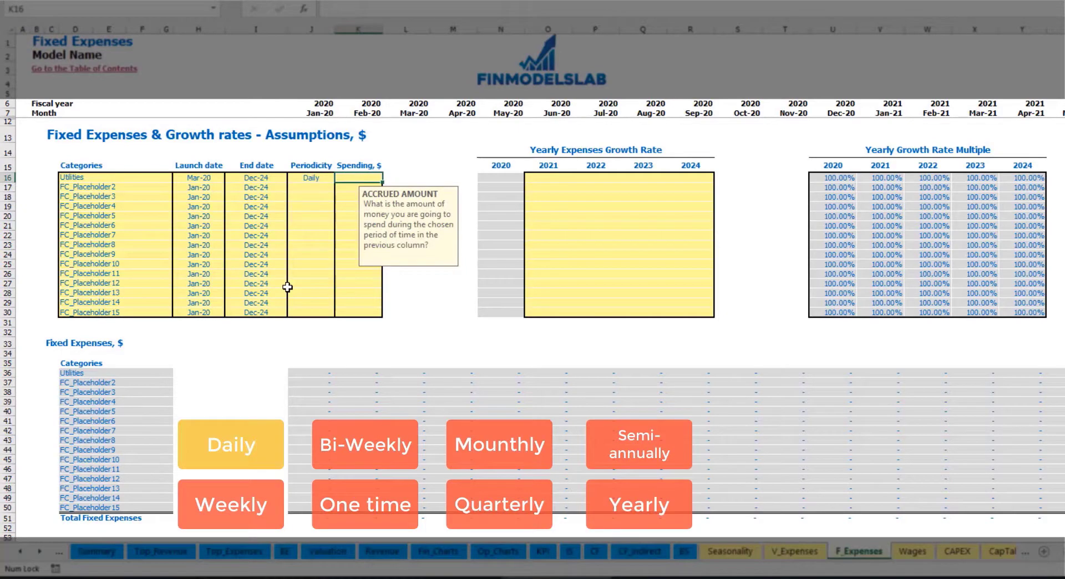
pyautogui.press('Return')
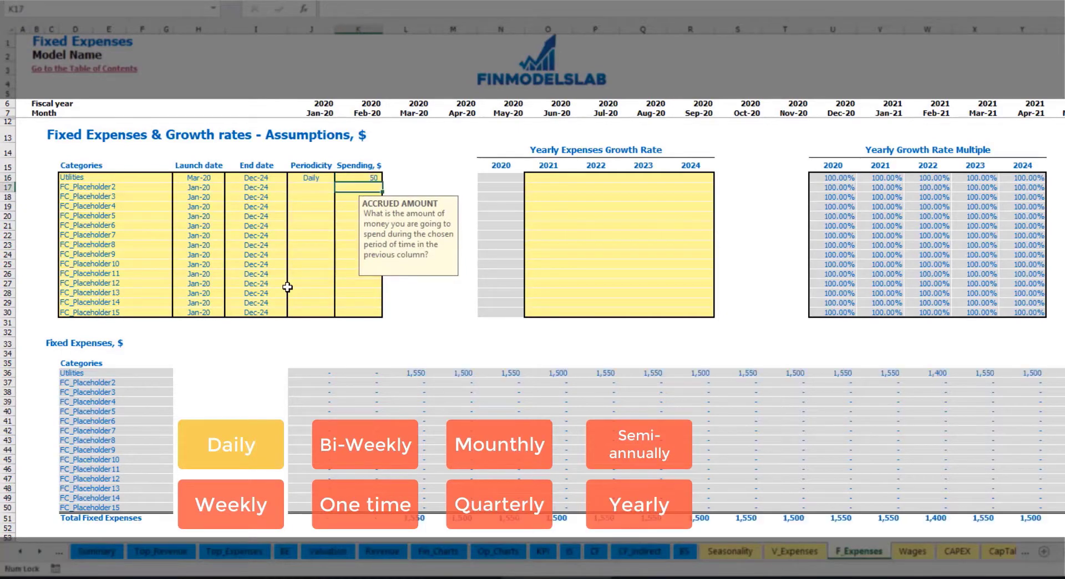
# Step: Compare the calculated Utilities amounts for March, April and May 2020 in the monthly Fixed Expenses table
pyautogui.click(413, 376)
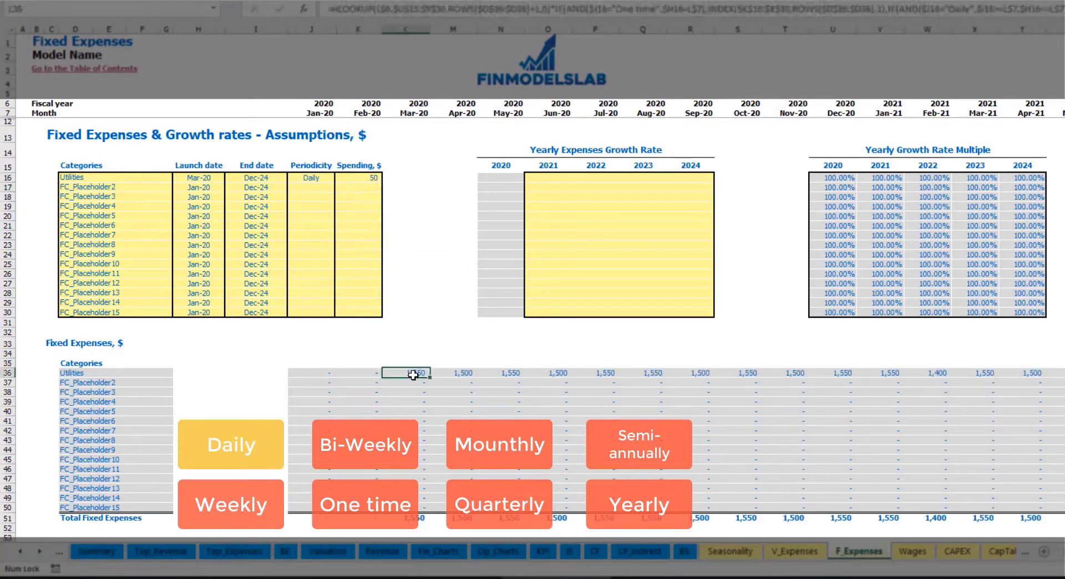
pyautogui.click(461, 375)
pyautogui.click(517, 375)
pyautogui.click(417, 367)
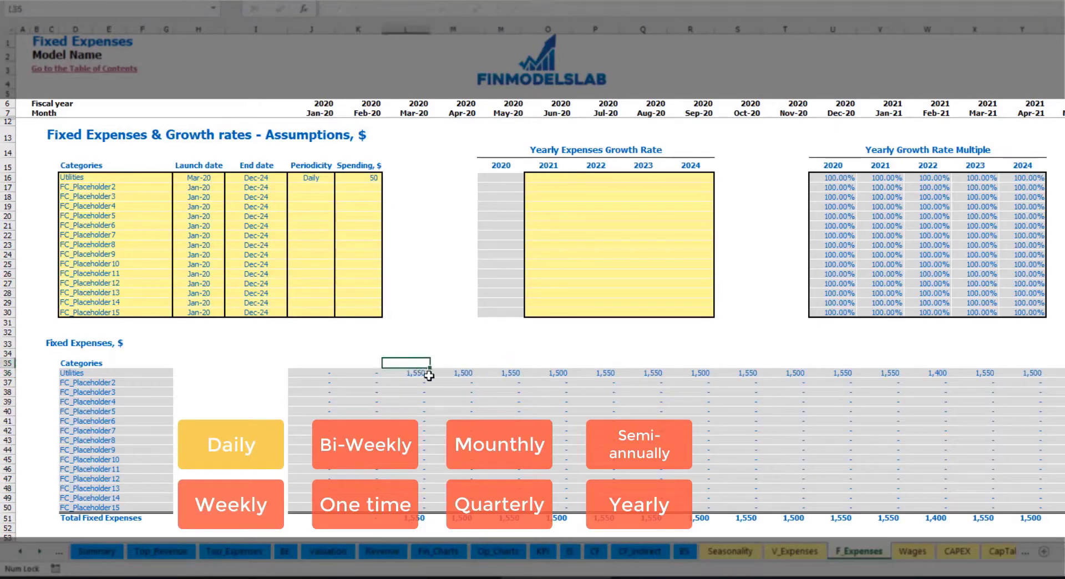
pyautogui.click(429, 376)
pyautogui.click(446, 375)
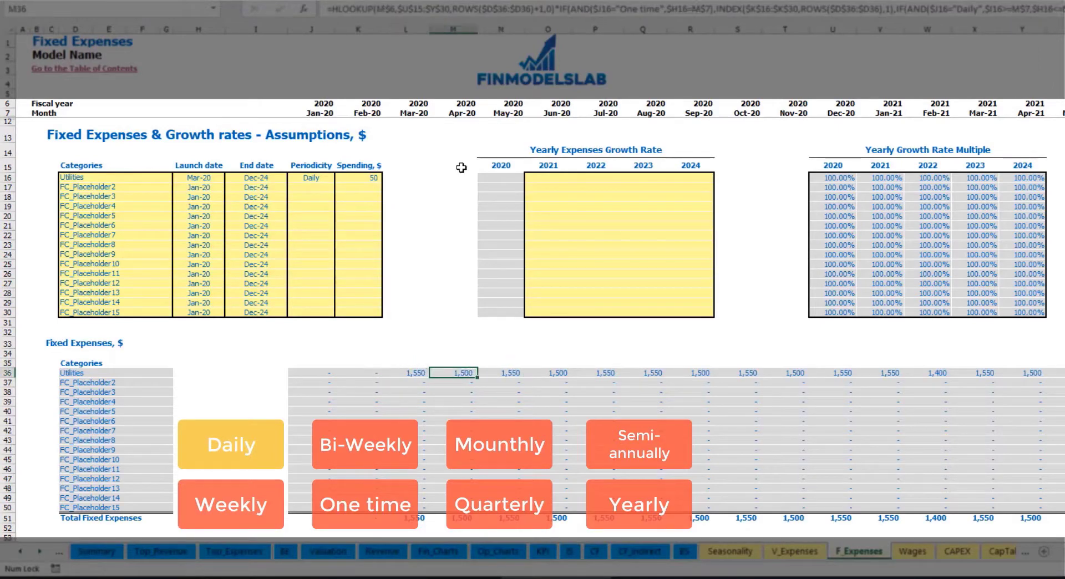
pyautogui.click(409, 111)
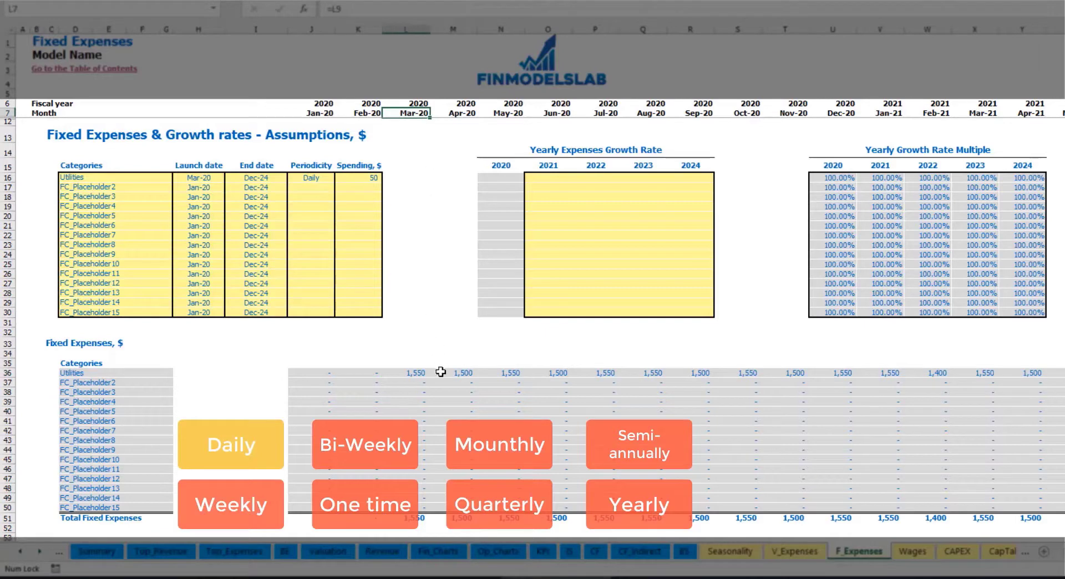
pyautogui.click(420, 375)
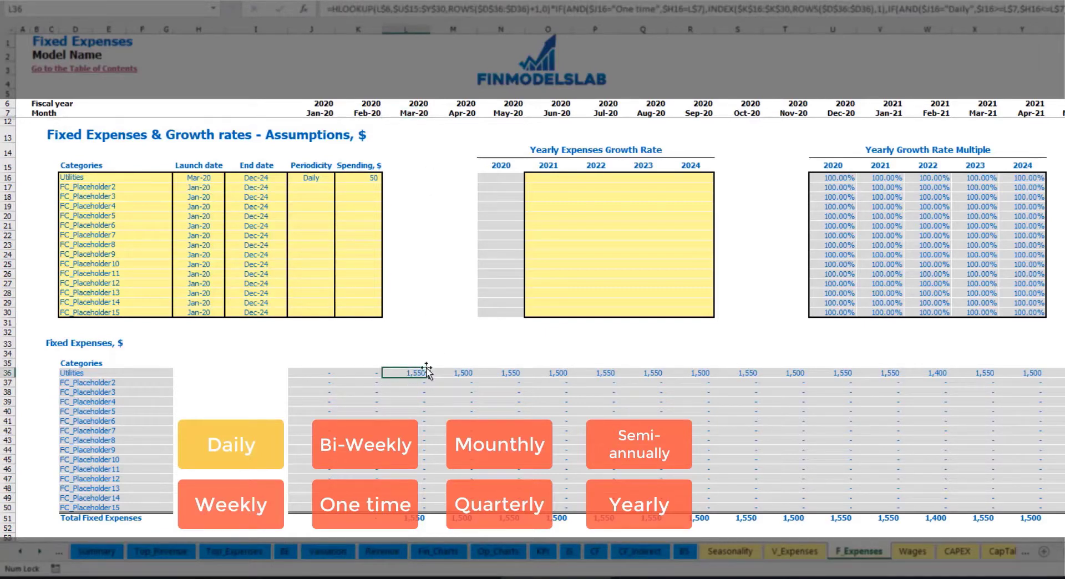
pyautogui.click(467, 376)
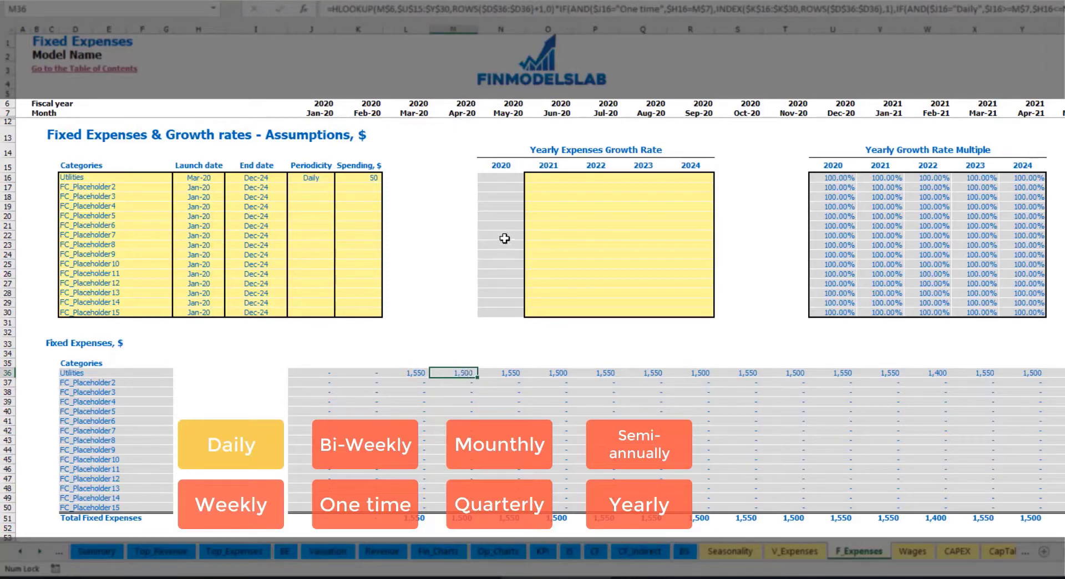
# Step: Set the Utilities yearly expenses growth rate to 5% for 2021 and copy it across 2022 to 2024
pyautogui.click(555, 180)
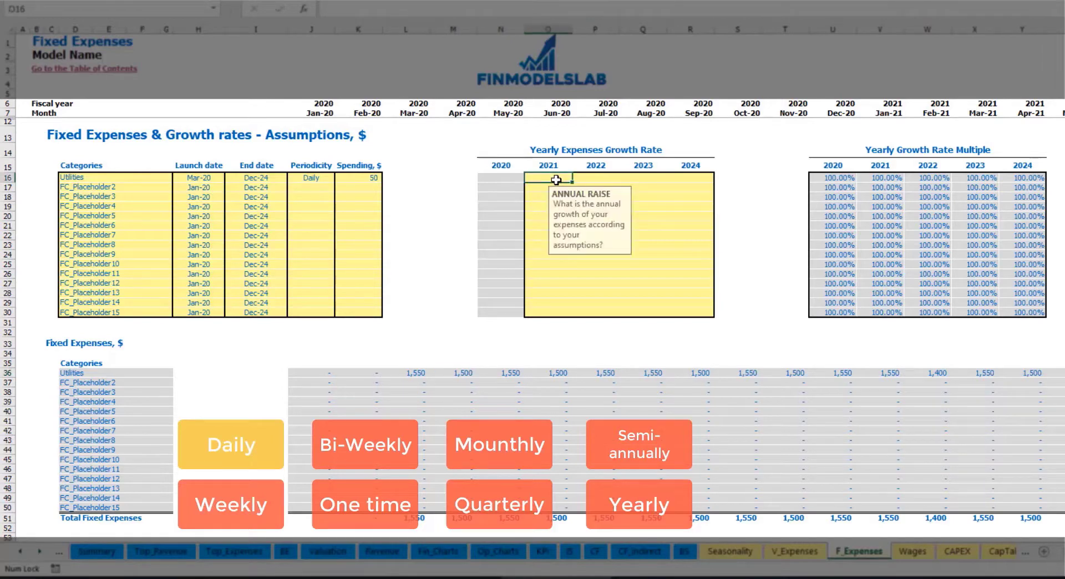
pyautogui.write('5')
pyautogui.press('Return')
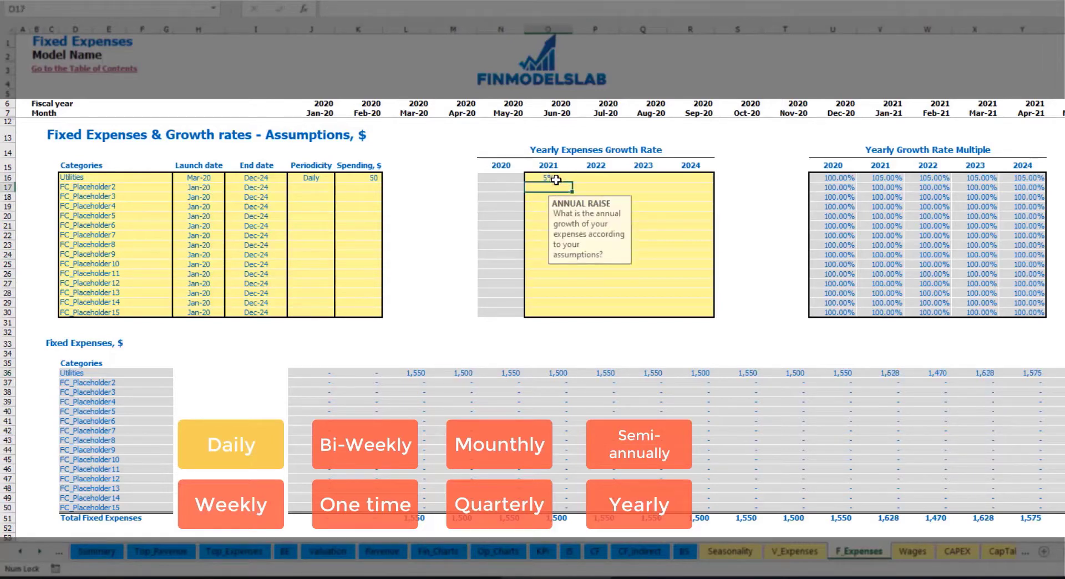
pyautogui.press('Up')
pyautogui.hotkey('ctrl', 'c')
pyautogui.press('Right')
pyautogui.hotkey('shift', 'Right')
pyautogui.hotkey('shift', 'Right')
pyautogui.hotkey('ctrl', 'v')
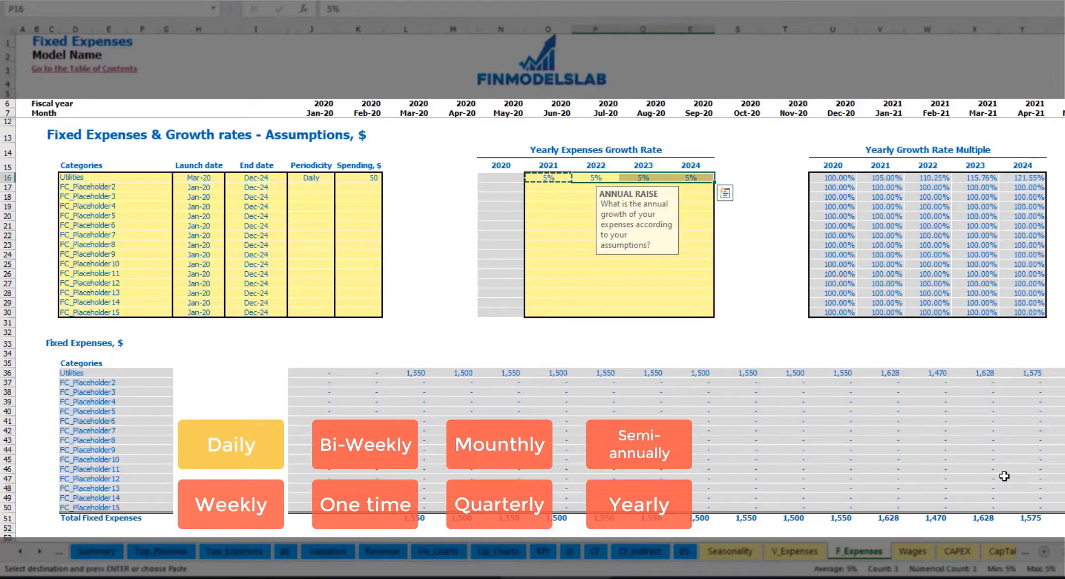
pyautogui.moveTo(548, 177); pyautogui.dragTo(690, 179)
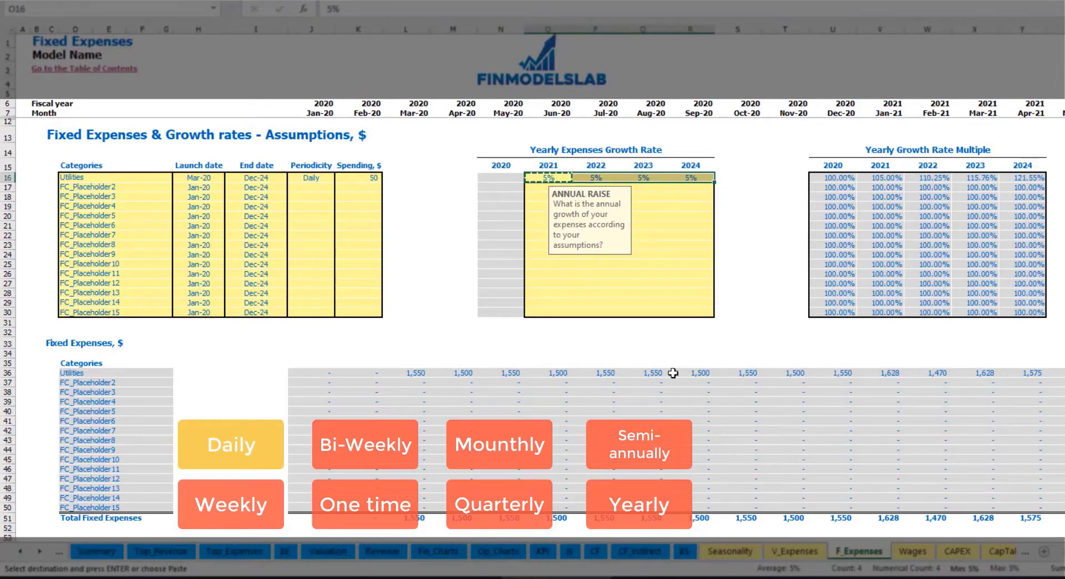
pyautogui.moveTo(1062, 552); pyautogui.dragTo(1020, 539)
# Step: Name the second fixed expense category Advertising, with a launch date of Mar-20 and an end date of Aug-24
pyautogui.click(125, 185)
pyautogui.write('Ad')
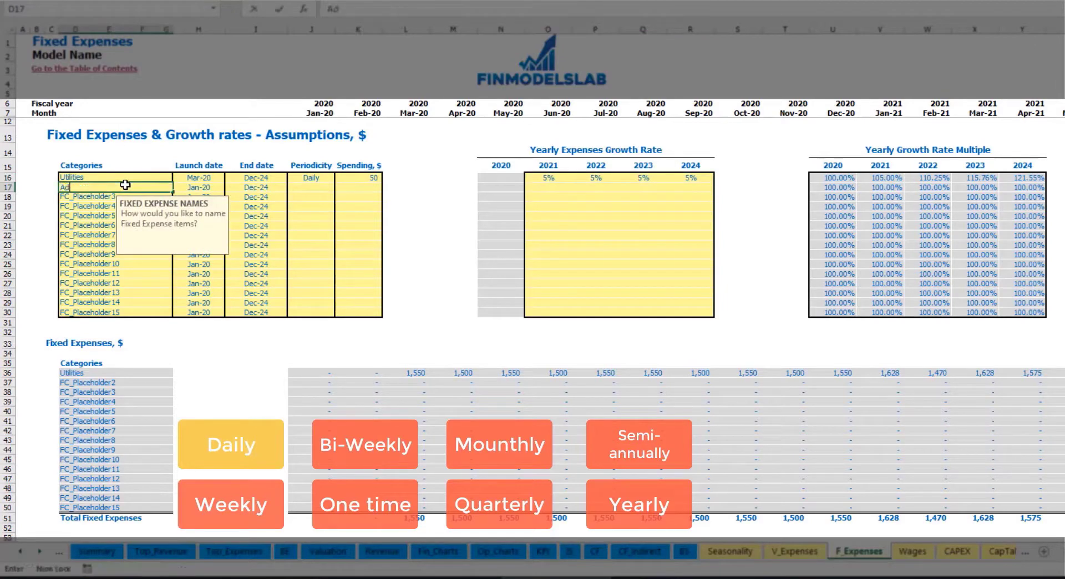
pyautogui.write('vertising')
pyautogui.press('Return')
pyautogui.click(198, 189)
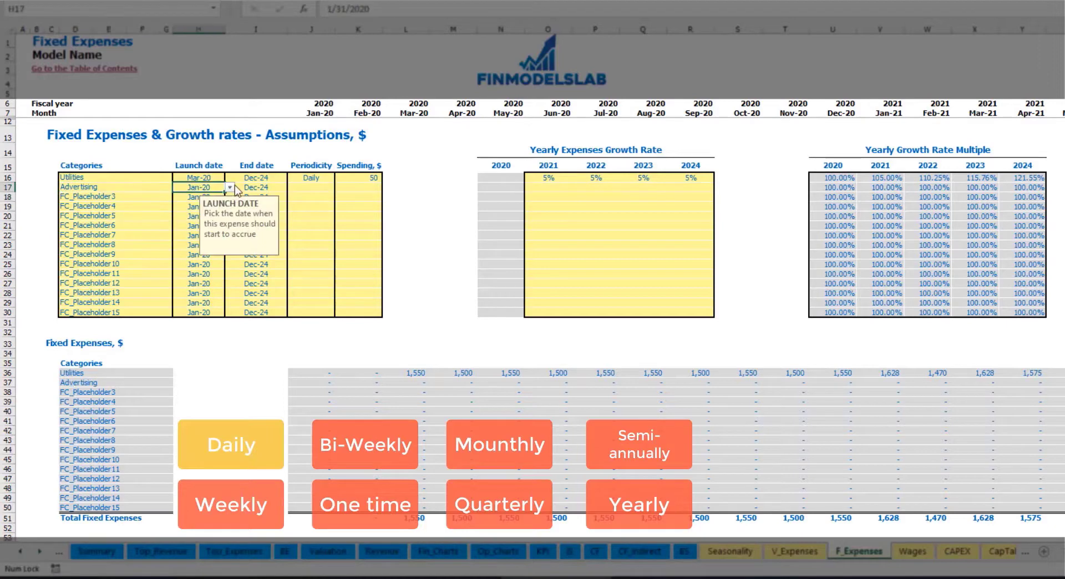
pyautogui.click(229, 188)
pyautogui.click(206, 217)
pyautogui.click(266, 188)
pyautogui.click(291, 188)
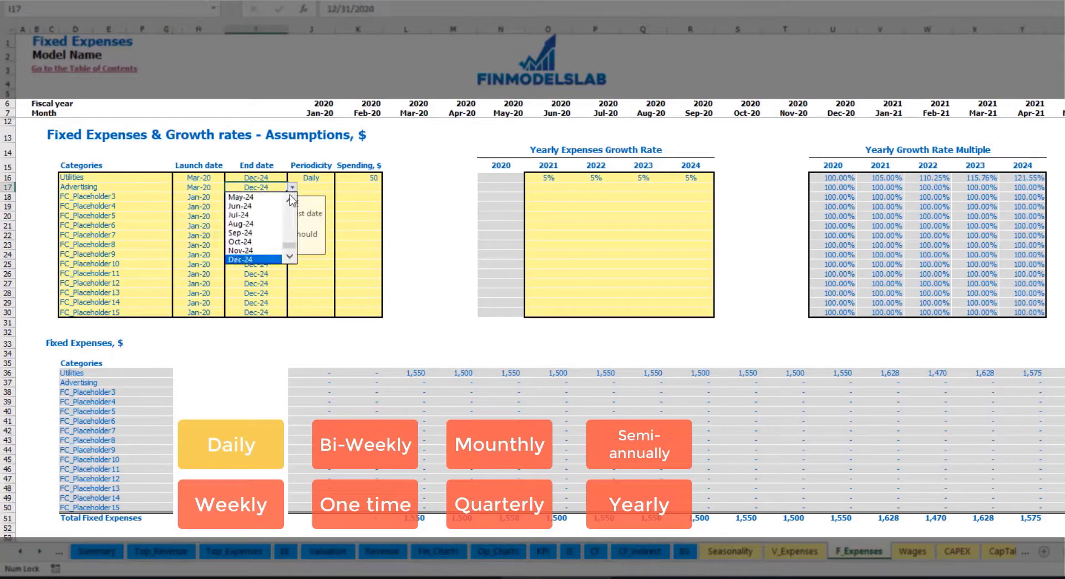
pyautogui.click(258, 224)
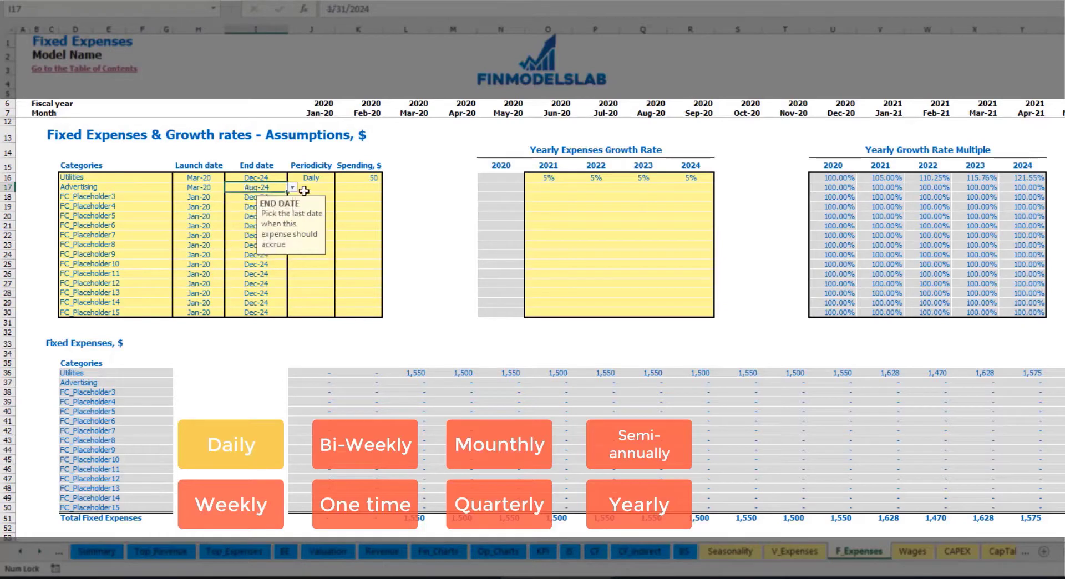
# Step: Open the periodicity choices for the Advertising expense
pyautogui.click(310, 187)
pyautogui.click(339, 189)
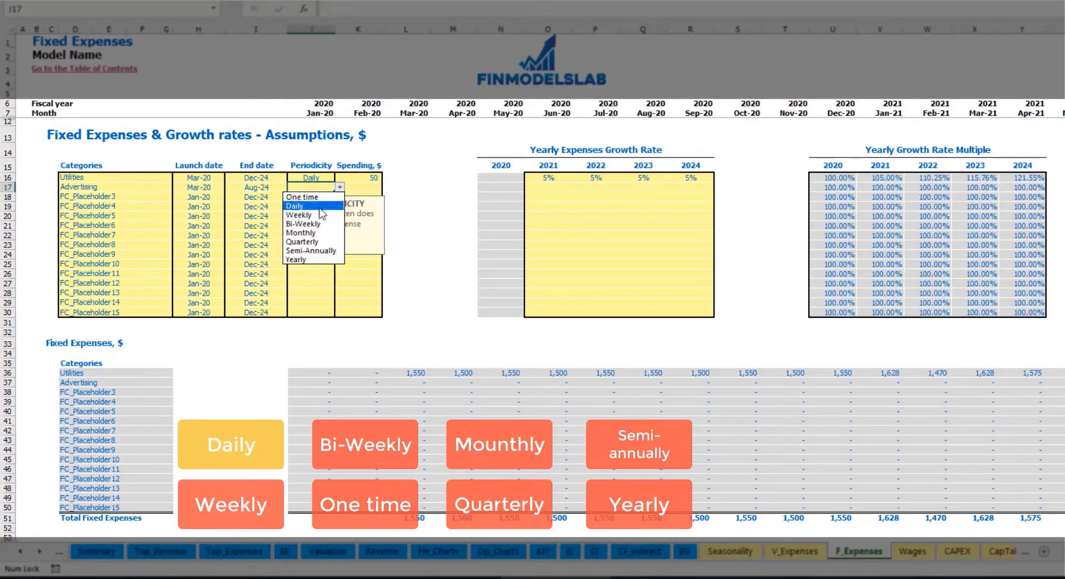
# Step: Set the Advertising expense to Weekly periodicity with spending of 100 and check its monthly amounts through 2024
pyautogui.click(311, 215)
pyautogui.click(355, 190)
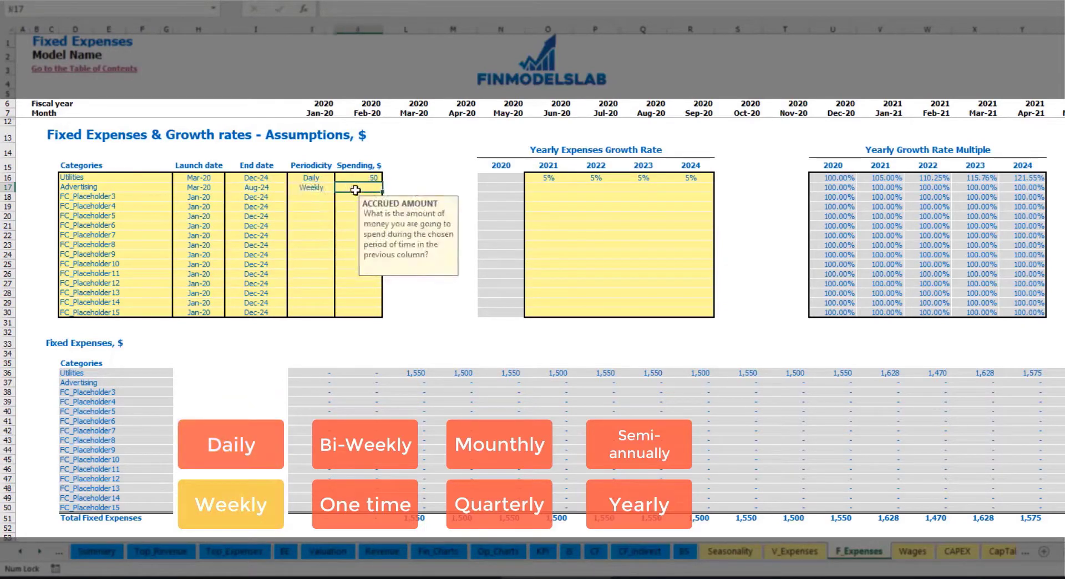
pyautogui.write('100')
pyautogui.press('Return')
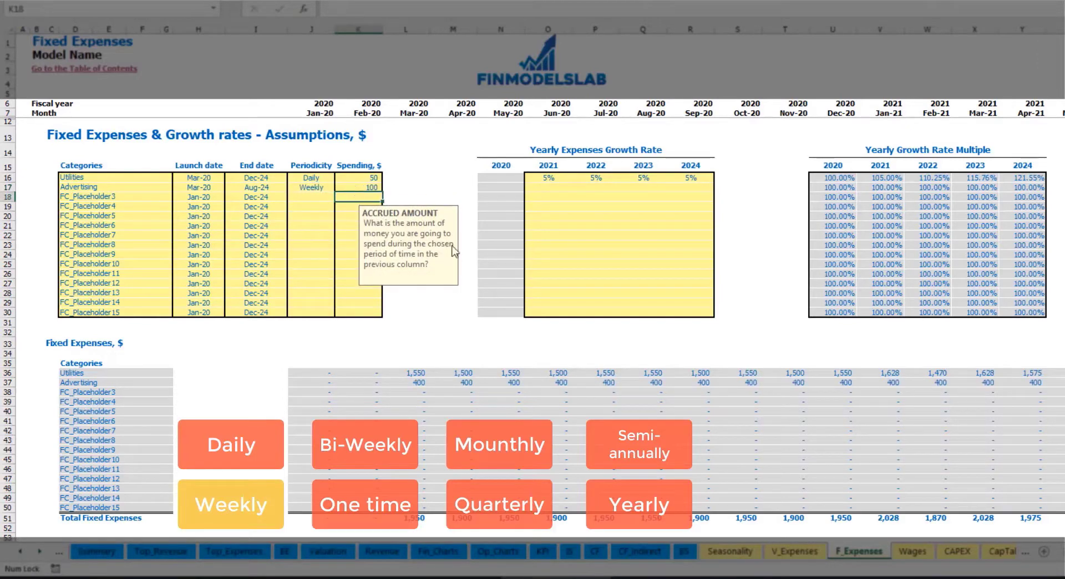
pyautogui.click(420, 383)
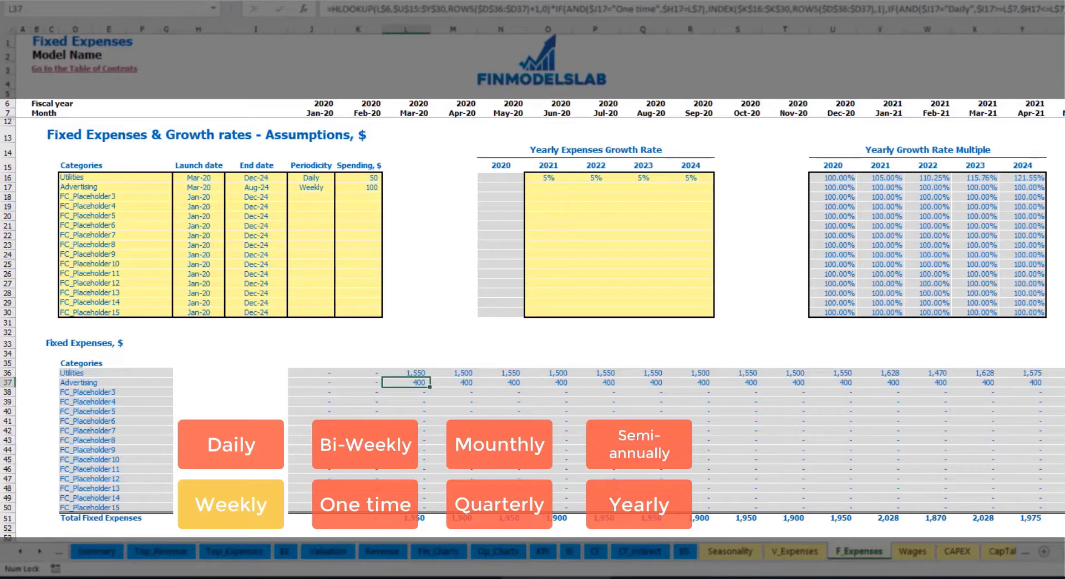
pyautogui.moveTo(1058, 551); pyautogui.dragTo(1064, 551)
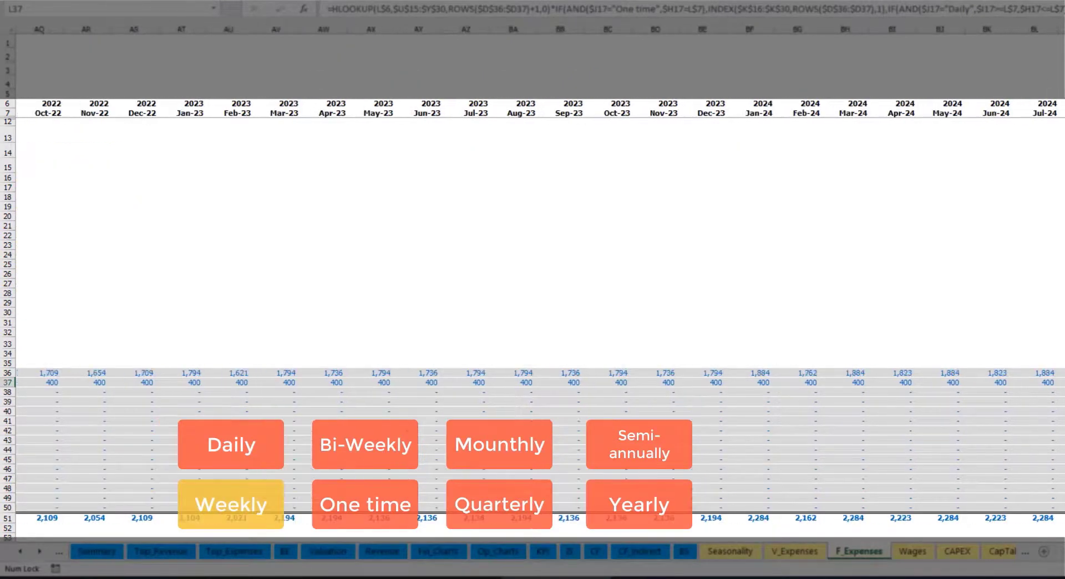
pyautogui.click(1062, 29)
pyautogui.click(1062, 383)
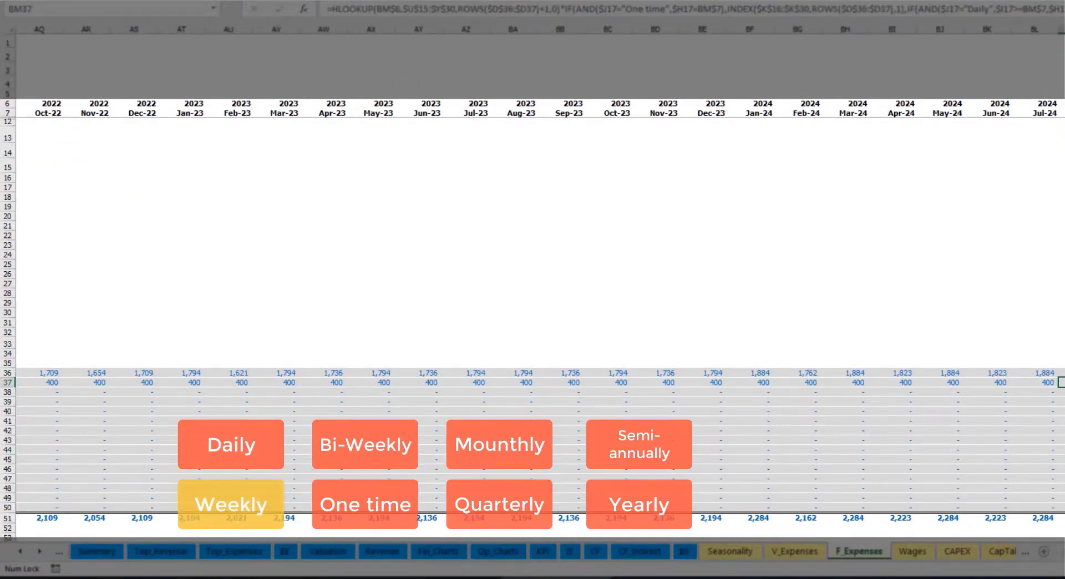
pyautogui.moveTo(1064, 551); pyautogui.dragTo(861, 576)
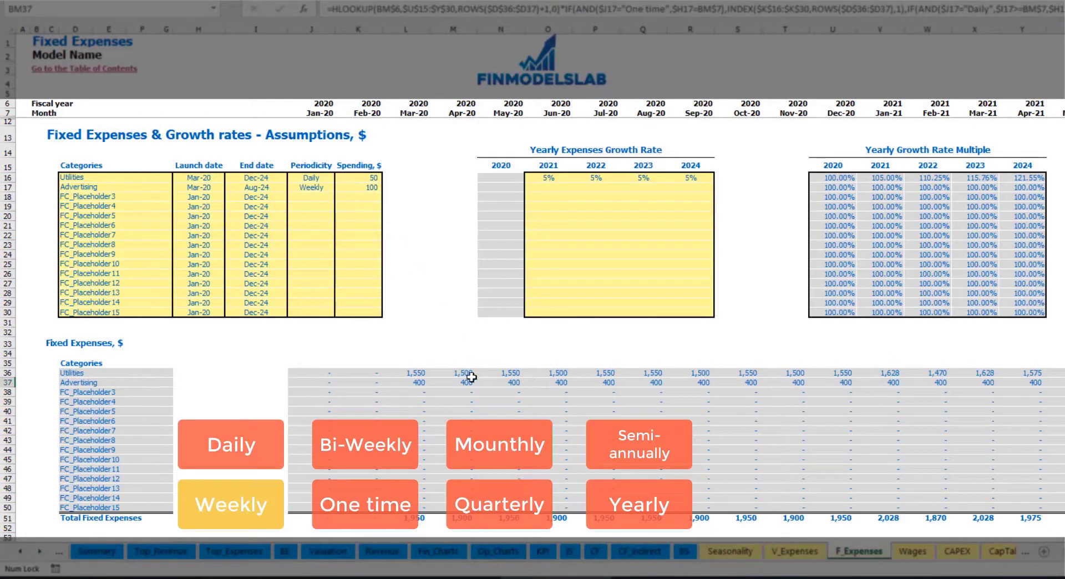
# Step: Set the Advertising expense to Bi-Weekly periodicity with spending of 500
pyautogui.click(331, 189)
pyautogui.click(339, 188)
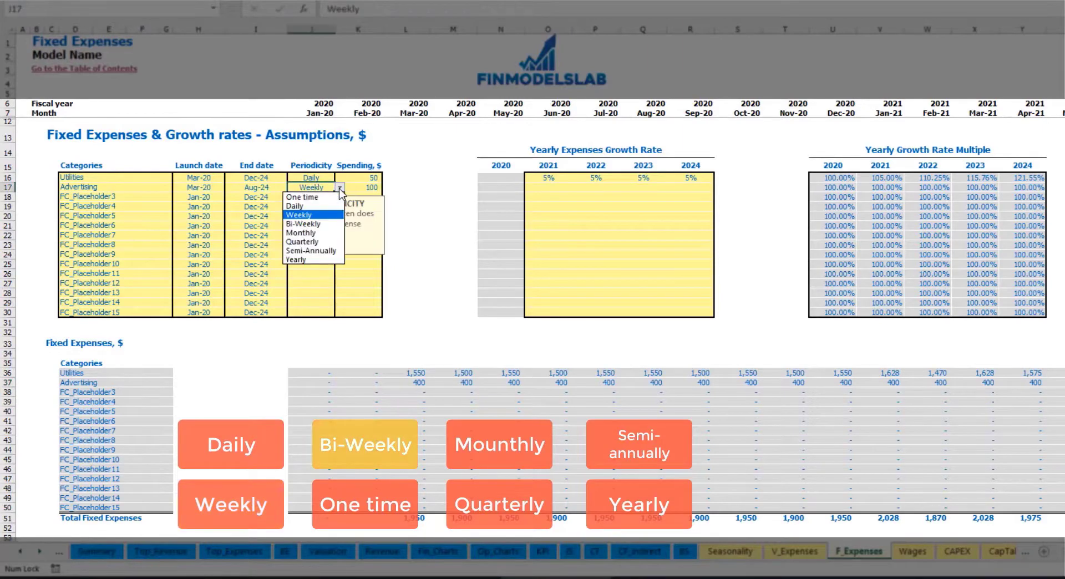
pyautogui.click(324, 232)
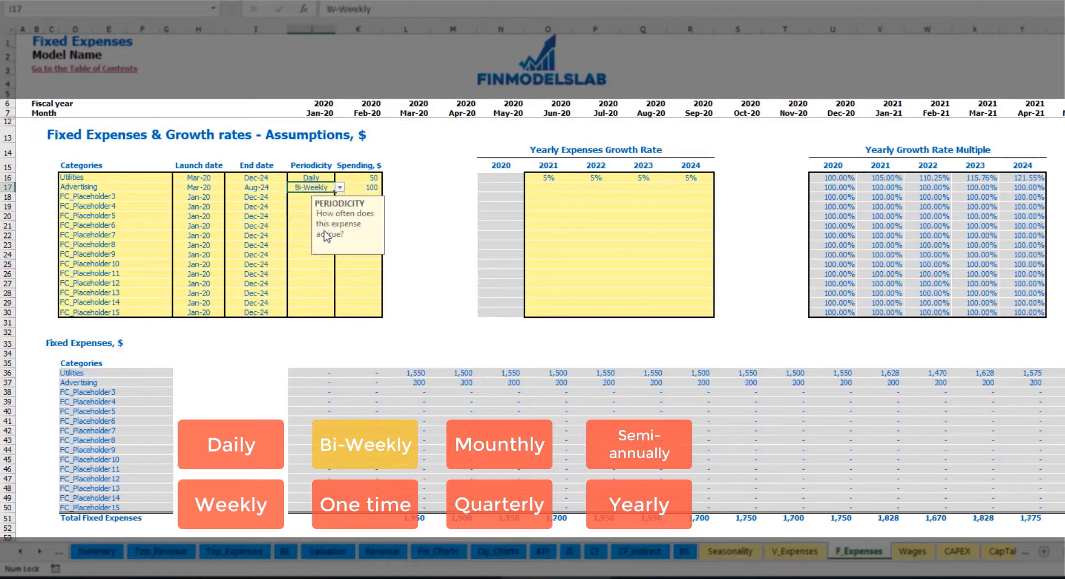
pyautogui.click(356, 187)
pyautogui.write('500')
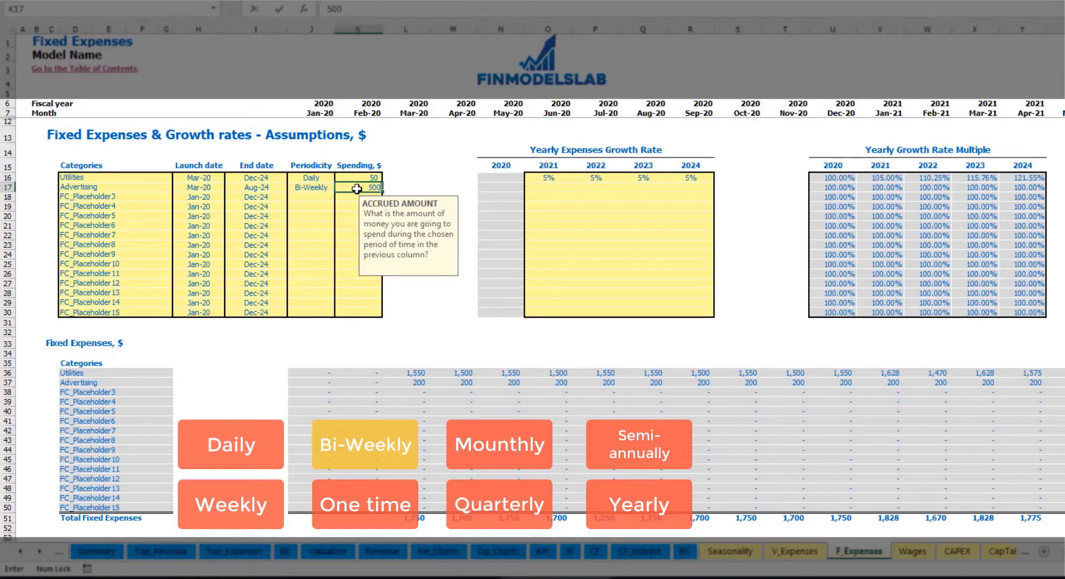
pyautogui.click(210, 179)
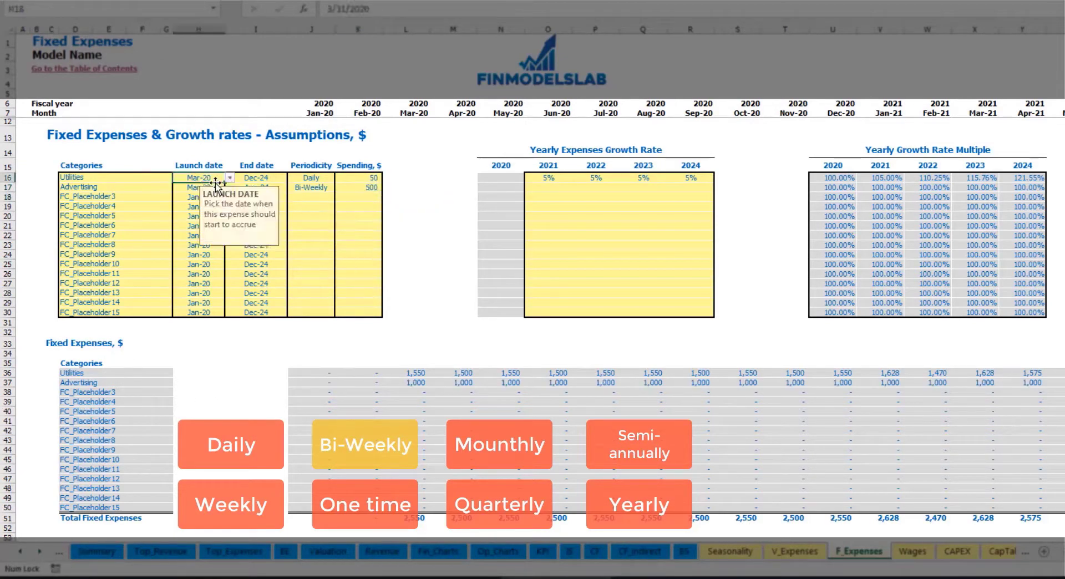
# Step: Set the launch date of the Advertising expense to Jul-20
pyautogui.click(205, 187)
pyautogui.click(229, 188)
pyautogui.click(229, 187)
pyautogui.click(230, 188)
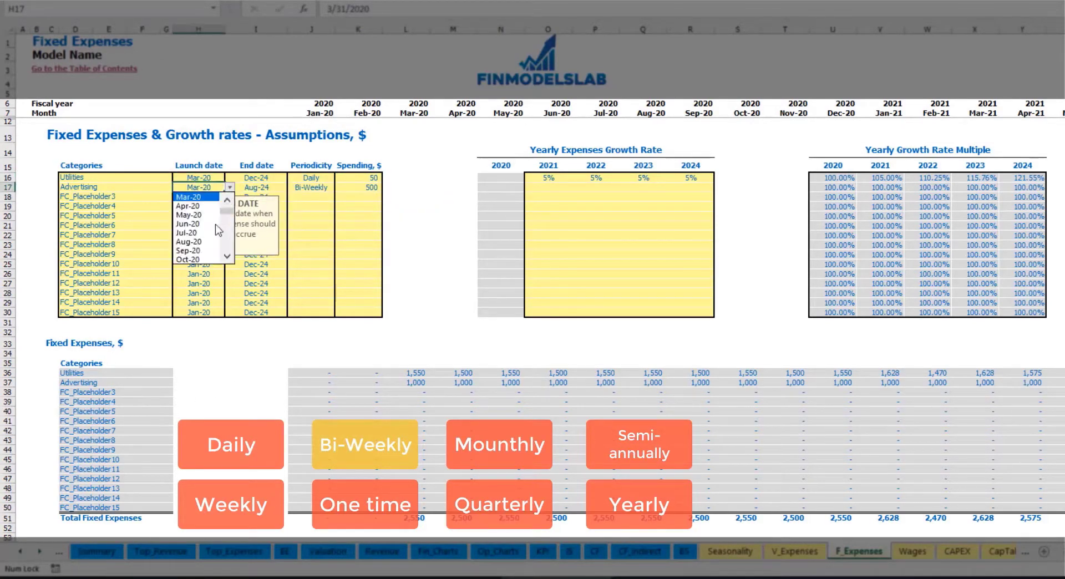
pyautogui.click(216, 232)
# Step: Examine the monthly Advertising amounts in the Fixed Expenses table from Jul-20 onward
pyautogui.click(613, 384)
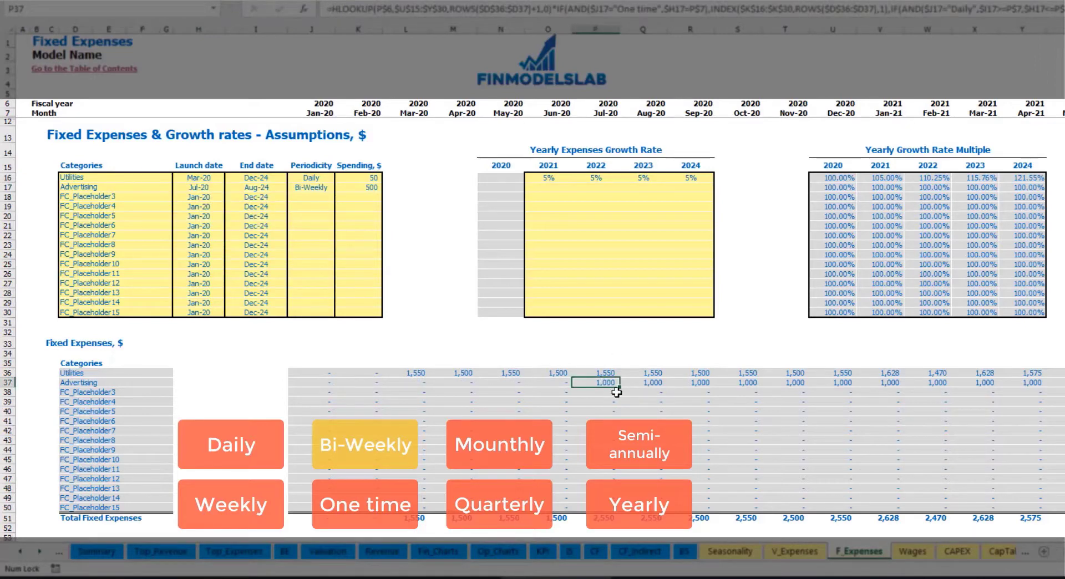
pyautogui.press('Right')
pyautogui.press('Right')
pyautogui.press('Right')
pyautogui.press('Right')
pyautogui.press('Right')
pyautogui.press('Right')
pyautogui.press('Right')
pyautogui.press('Right')
pyautogui.press('Right')
pyautogui.press('Right')
pyautogui.press('Right')
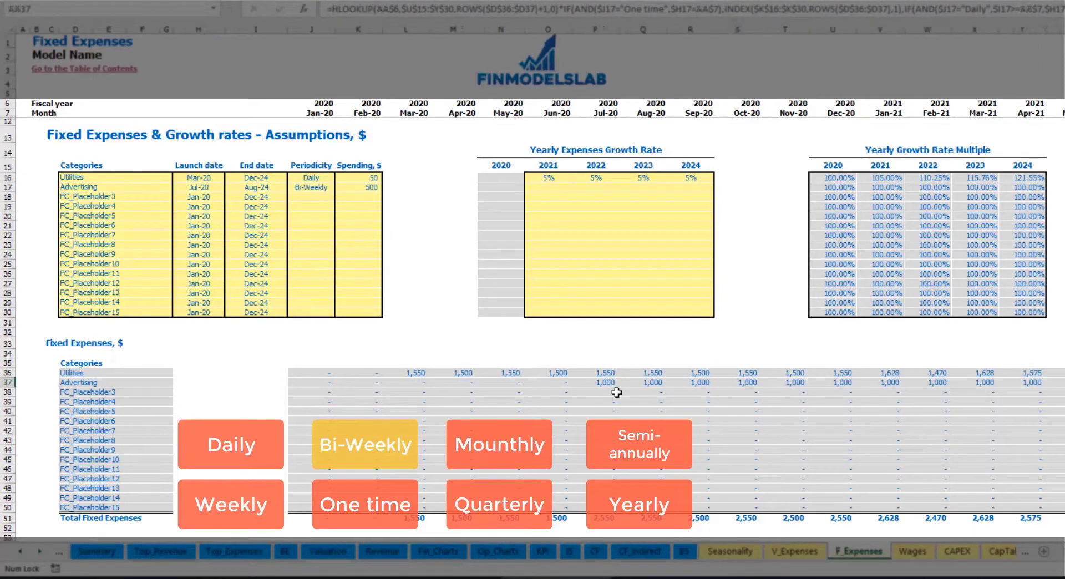
pyautogui.press('Right')
pyautogui.press('Right')
pyautogui.press('Right')
pyautogui.press('Right')
pyautogui.press('Right')
pyautogui.press('Right')
pyautogui.press('Right')
pyautogui.press('Right')
pyautogui.press('Right')
pyautogui.press('Right')
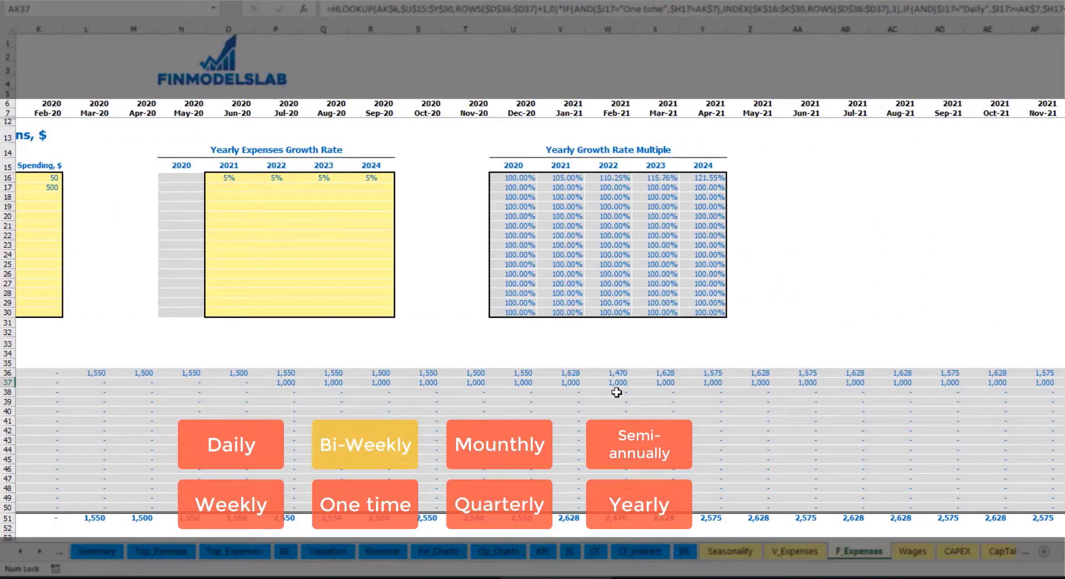
pyautogui.hscroll(-6, 617, 392)
pyautogui.click(583, 386)
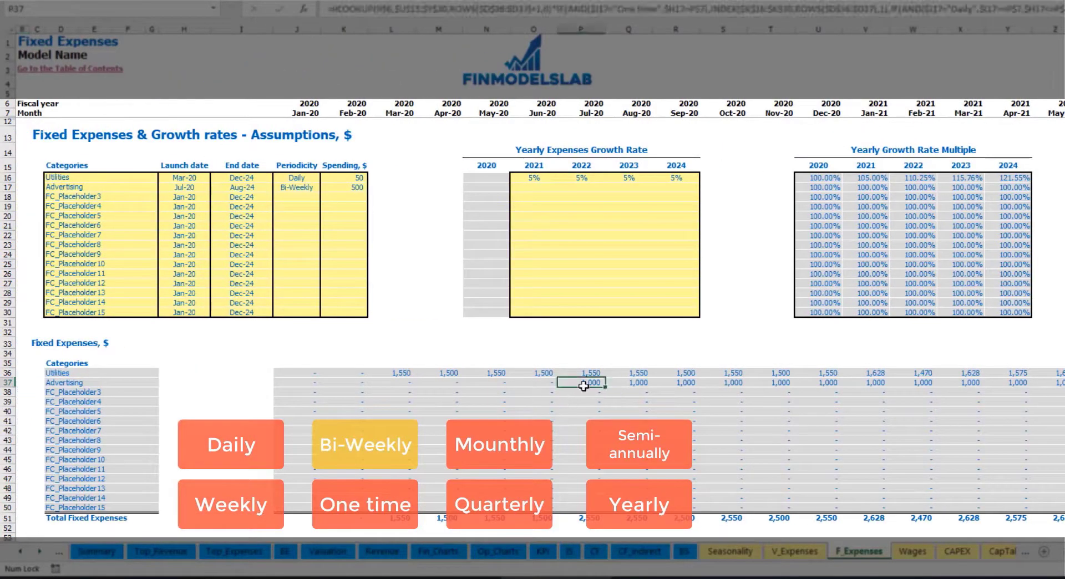
# Step: Set the yearly growth rate of the Advertising expense to 3% for 2021 and copy it to 2022 through 2024
pyautogui.click(532, 188)
pyautogui.write('3')
pyautogui.press('Return')
pyautogui.press('Up')
pyautogui.hotkey('ctrl', 'c')
pyautogui.press('Right')
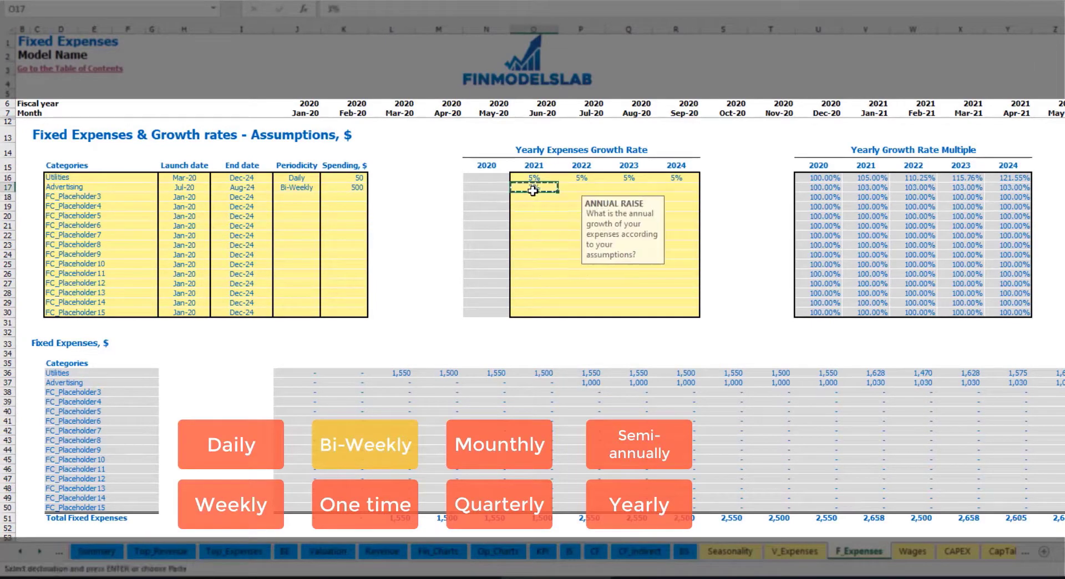
pyautogui.hotkey('shift', 'Right')
pyautogui.hotkey('shift', 'Right')
pyautogui.hotkey('ctrl', 'v')
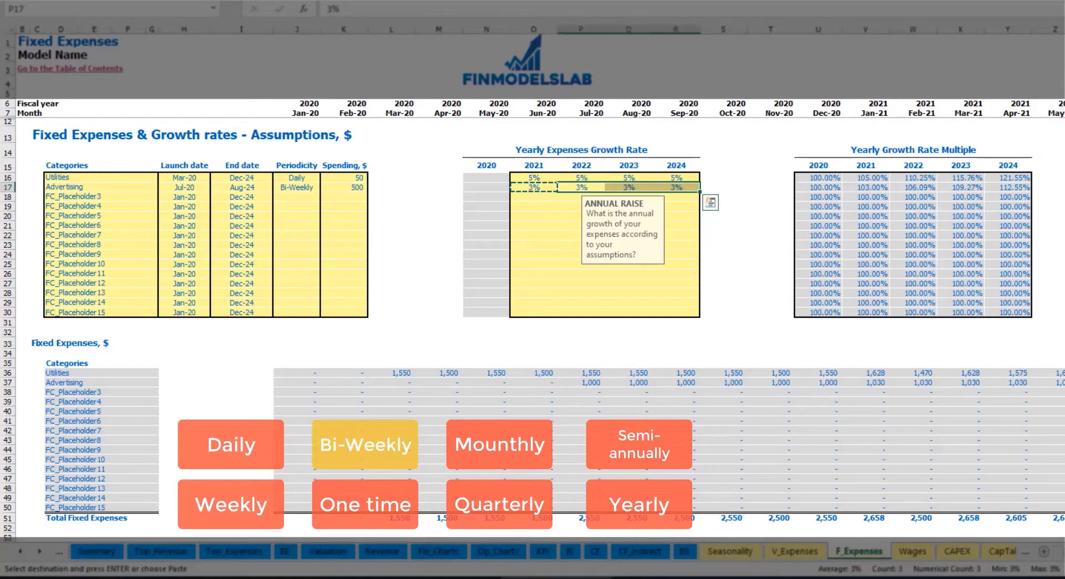
# Step: Examine how the growth rate affects the monthly Advertising amounts from Jan-21 through 2024, and check the expense's end date
pyautogui.click(1059, 383)
pyautogui.click(1021, 380)
pyautogui.click(892, 383)
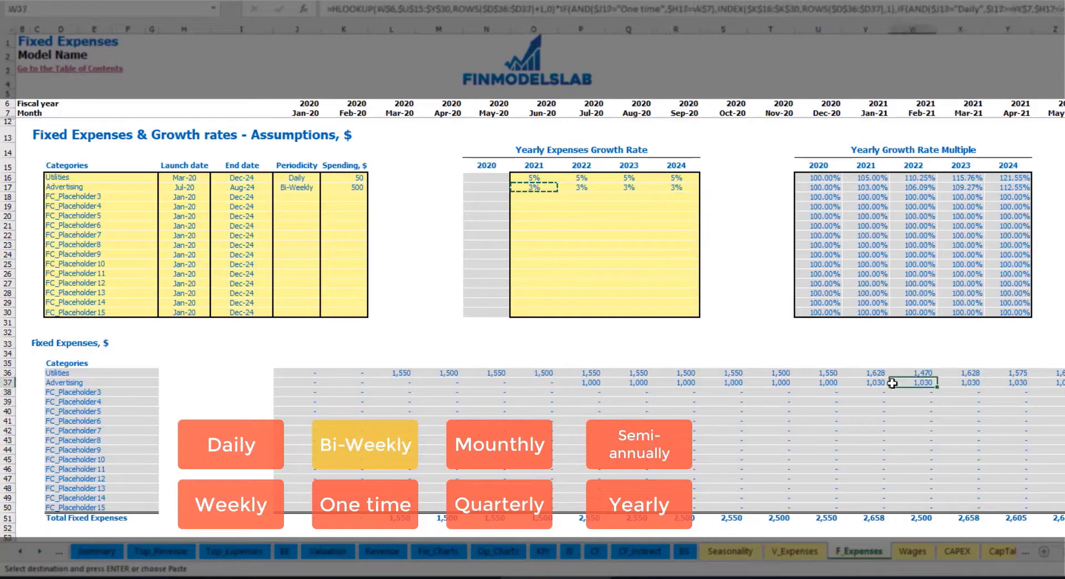
pyautogui.click(867, 382)
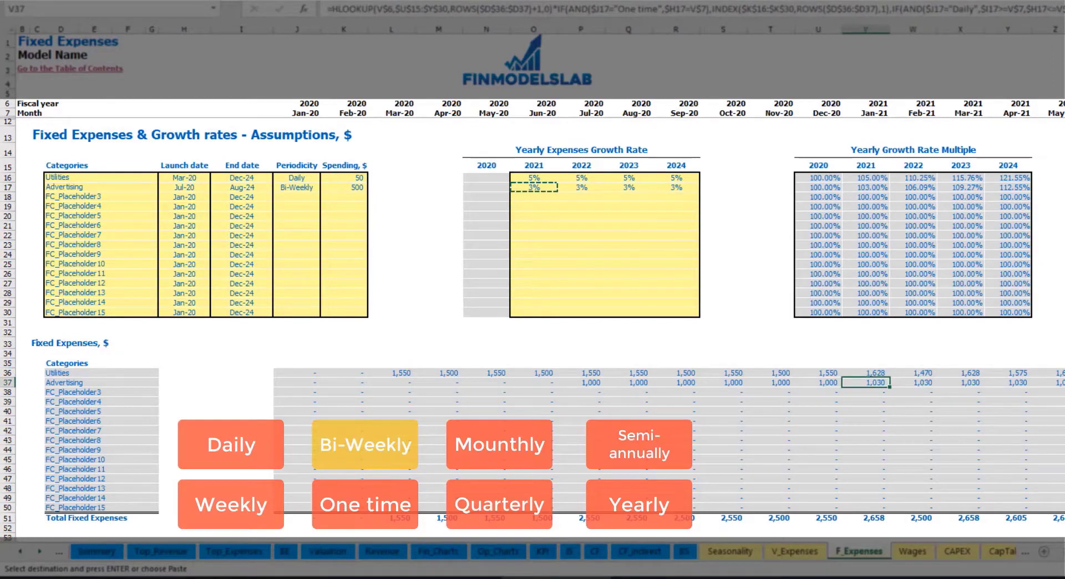
pyautogui.hscroll(10, 533, 277)
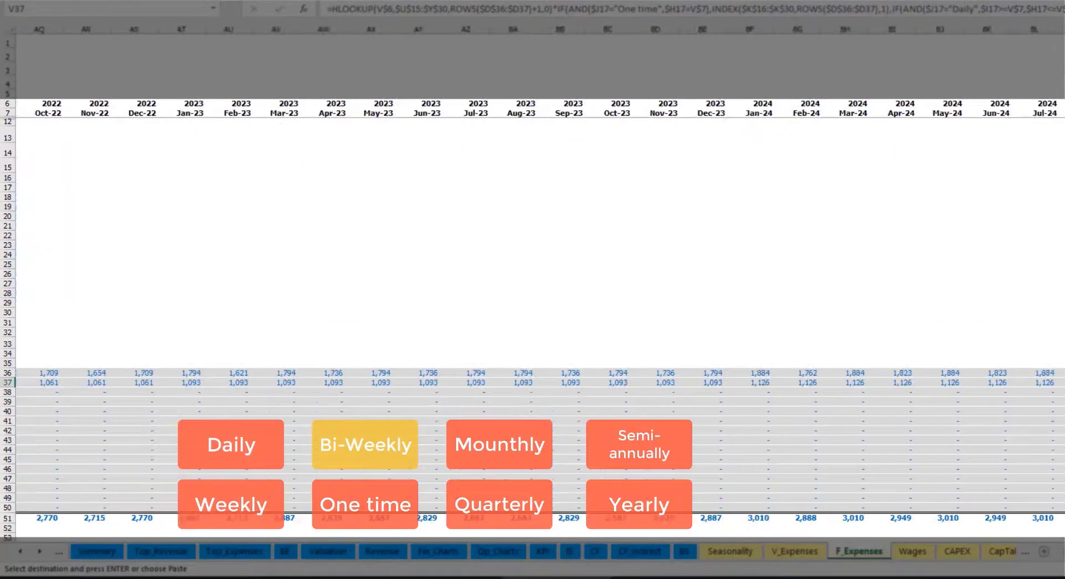
pyautogui.click(1062, 29)
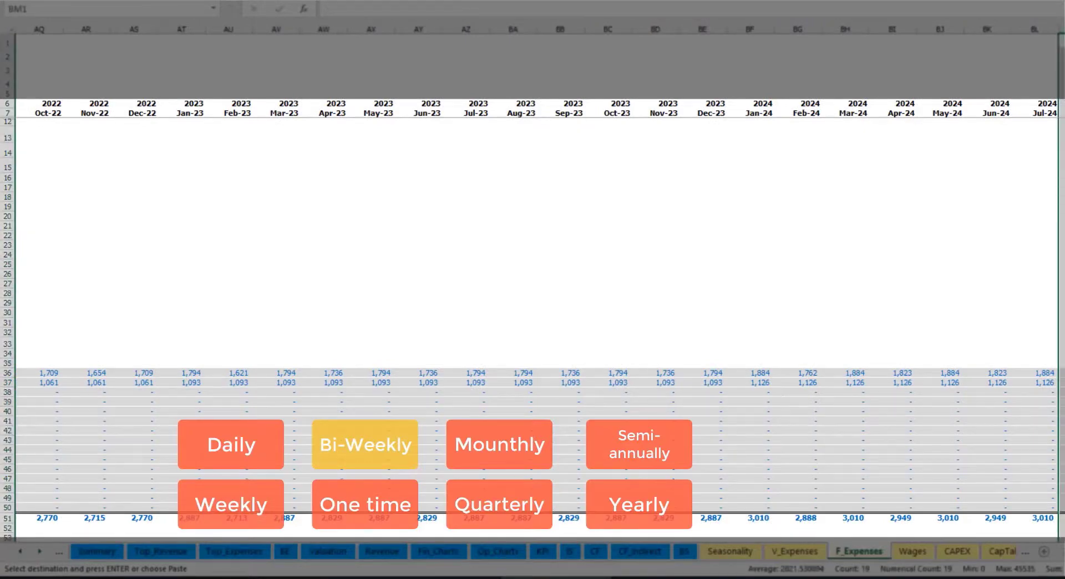
pyautogui.hscroll(-10, 233, 252)
pyautogui.click(261, 187)
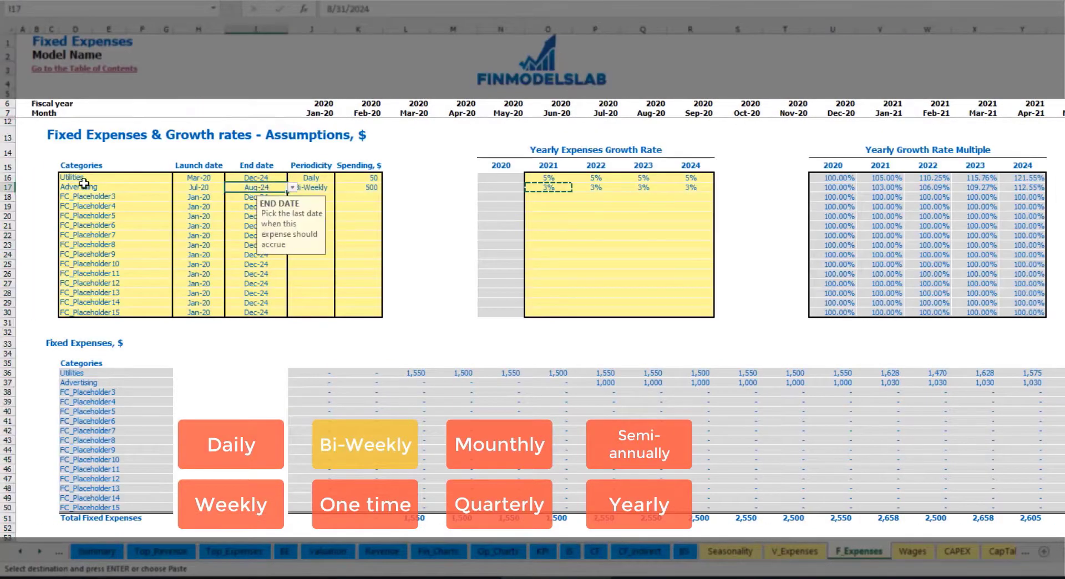
# Step: Rename the category FC_Placeholder3 as Office Setup
pyautogui.click(94, 196)
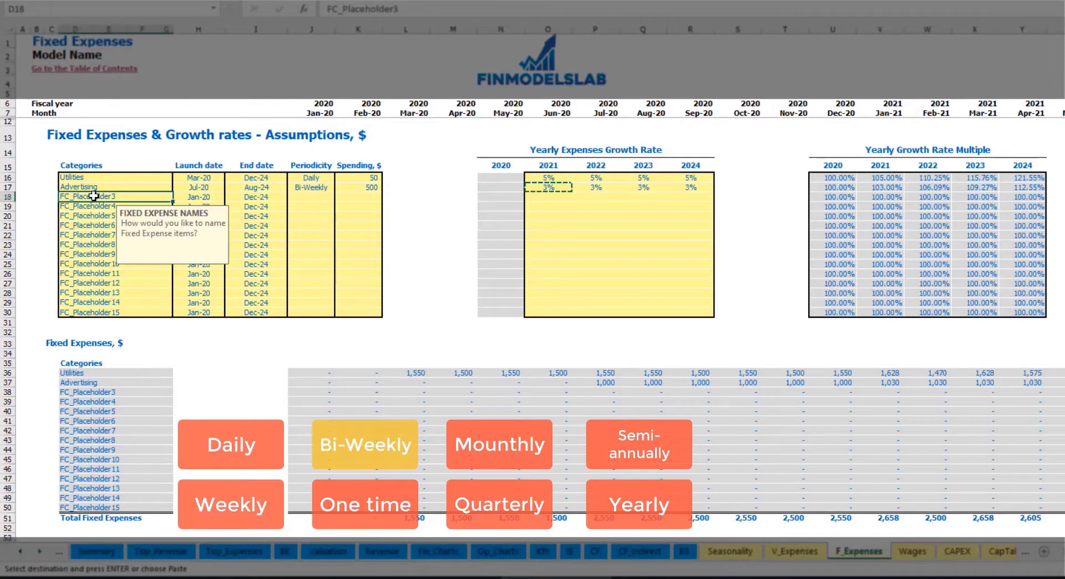
pyautogui.write('Se')
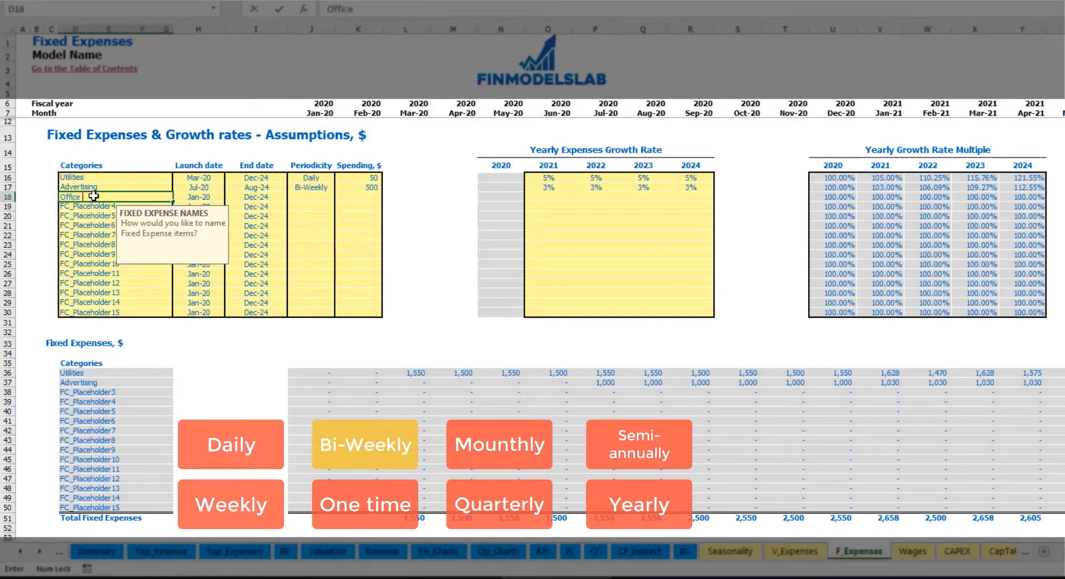
pyautogui.write('tup')
pyautogui.press('Return')
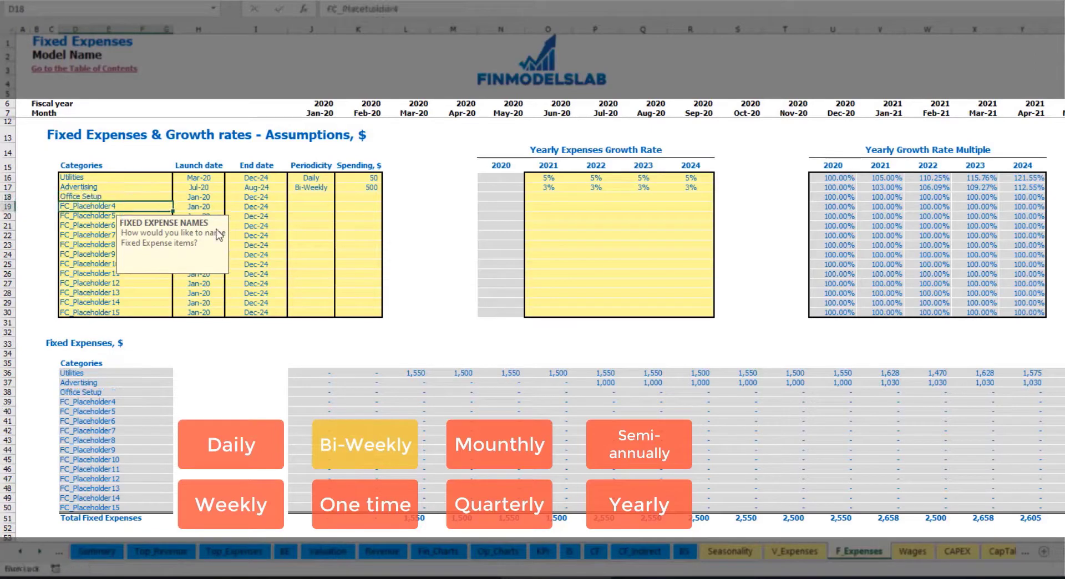
# Step: Set the Office Setup expense to One time periodicity with a launch date of Feb-20
pyautogui.click(309, 198)
pyautogui.click(339, 197)
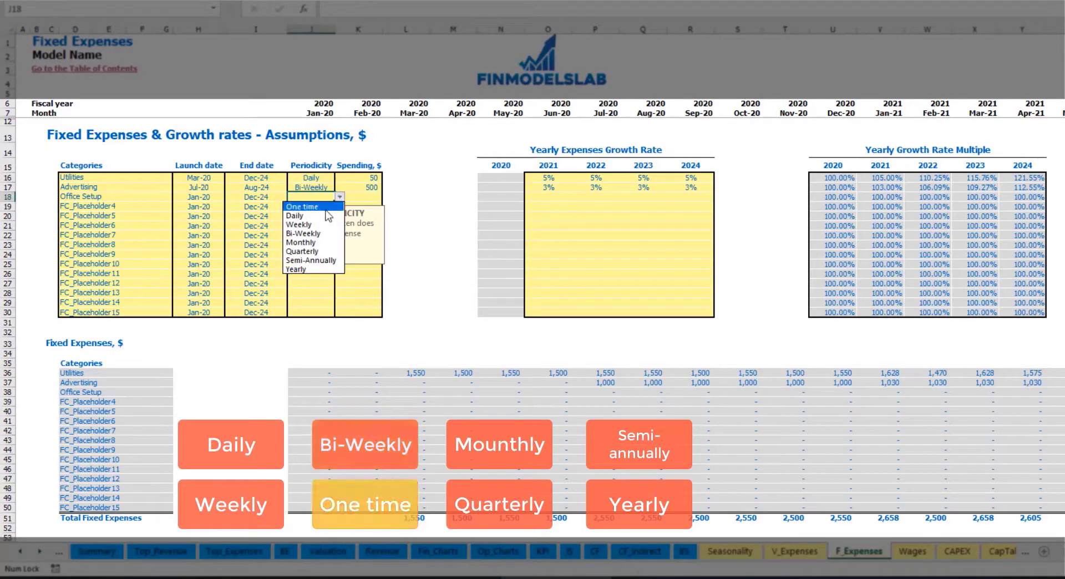
pyautogui.click(303, 206)
pyautogui.click(219, 197)
pyautogui.click(229, 197)
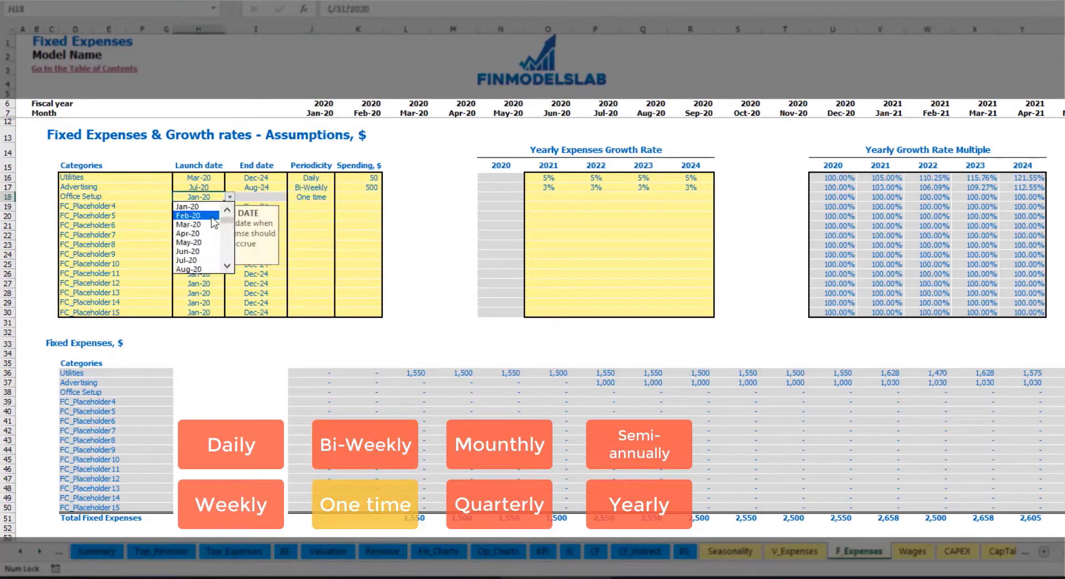
pyautogui.click(212, 216)
# Step: Enter spending of 5000 for Office Setup and check its growth rate cells and Feb-20 amount
pyautogui.click(350, 197)
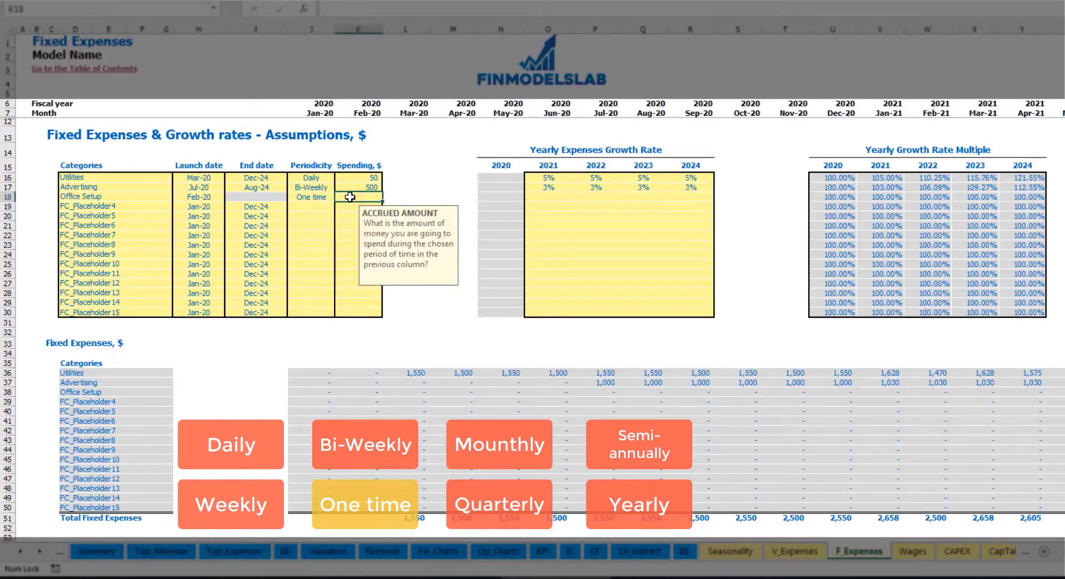
pyautogui.write('5000')
pyautogui.press('Return')
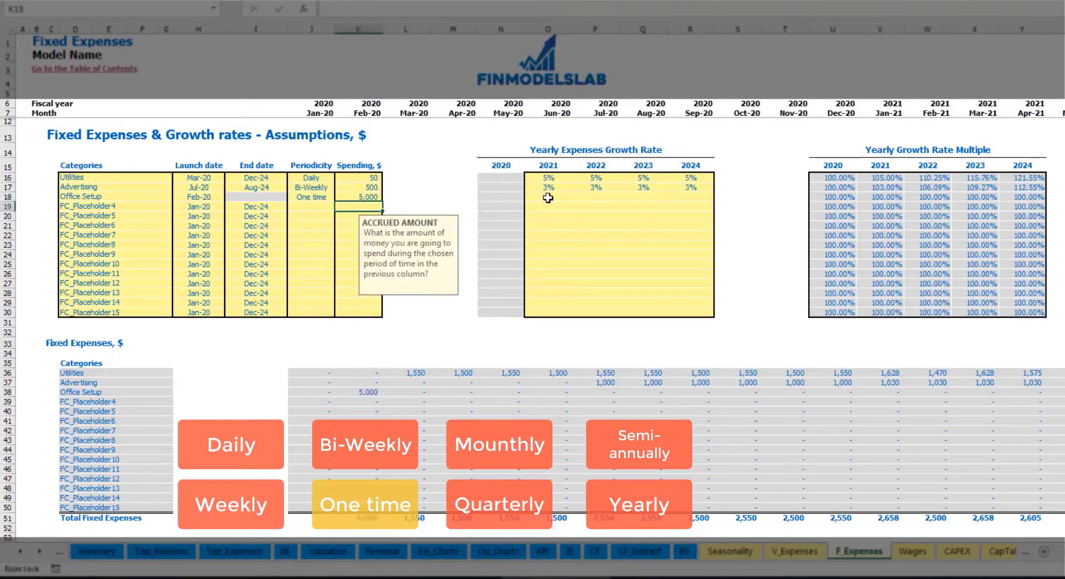
pyautogui.moveTo(548, 198); pyautogui.dragTo(688, 198)
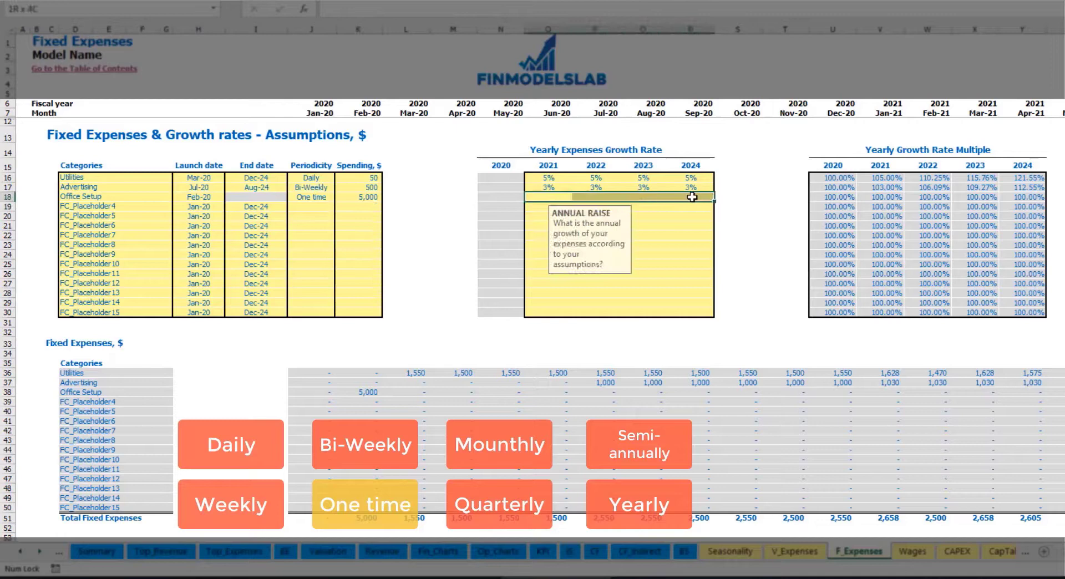
pyautogui.click(370, 393)
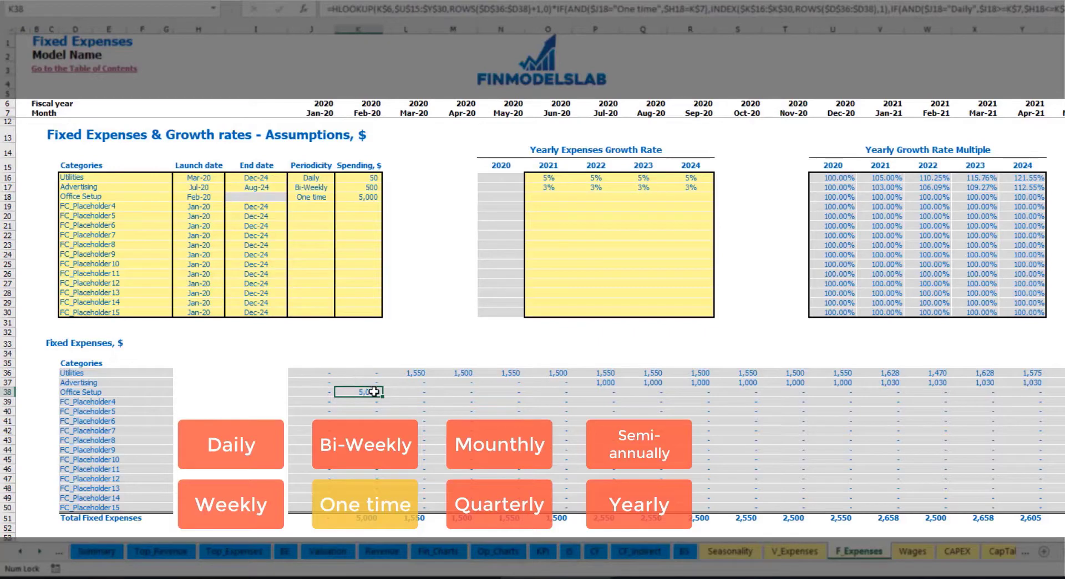
# Step: Rename the category FC_Placeholder4 as Insurance
pyautogui.click(147, 207)
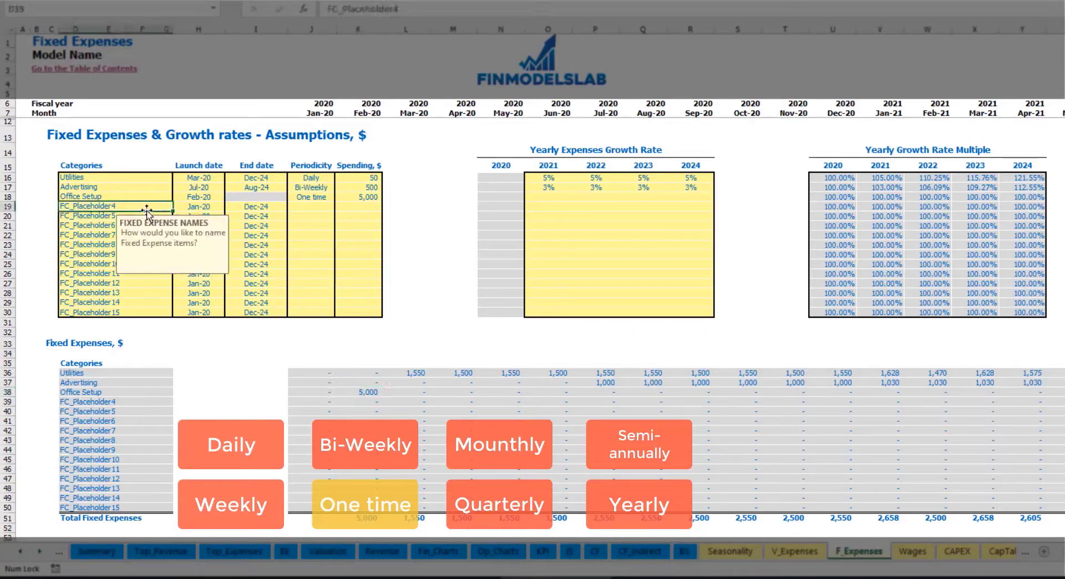
pyautogui.write('Insurance')
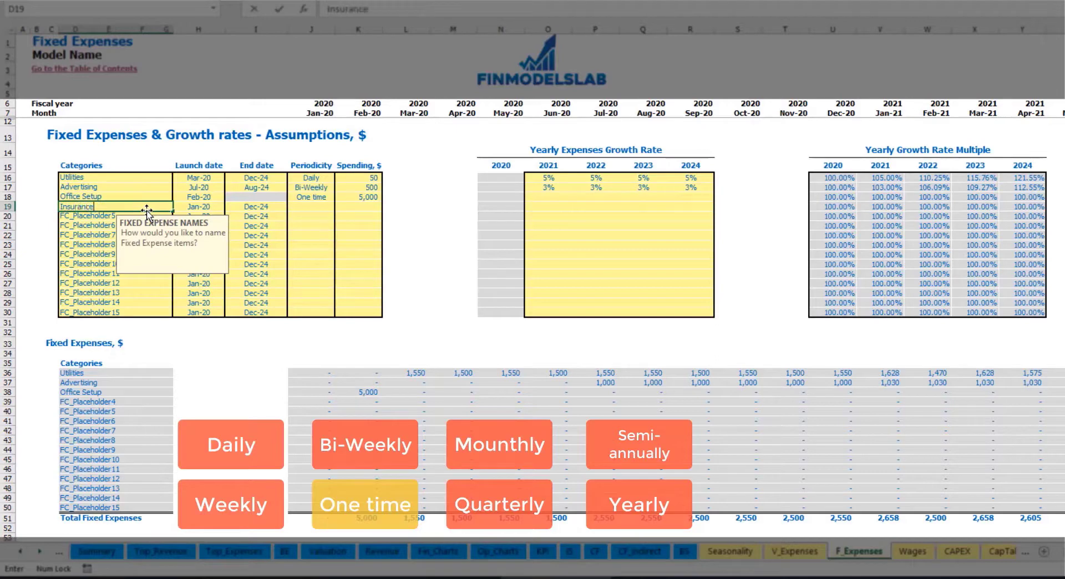
pyautogui.press('Return')
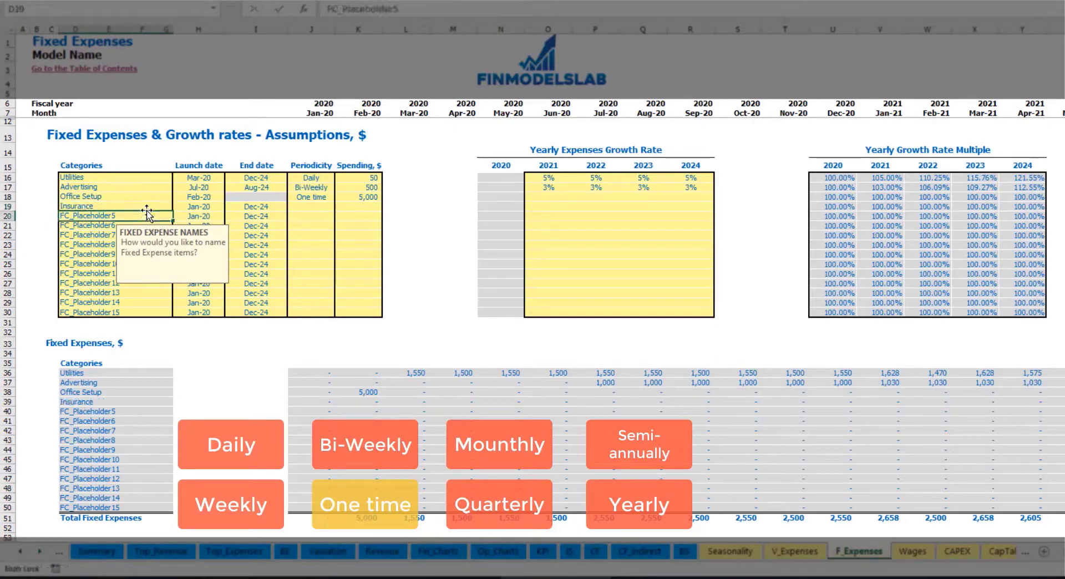
# Step: Set the Insurance expense to Monthly periodicity and enter spending of 1000
pyautogui.click(200, 207)
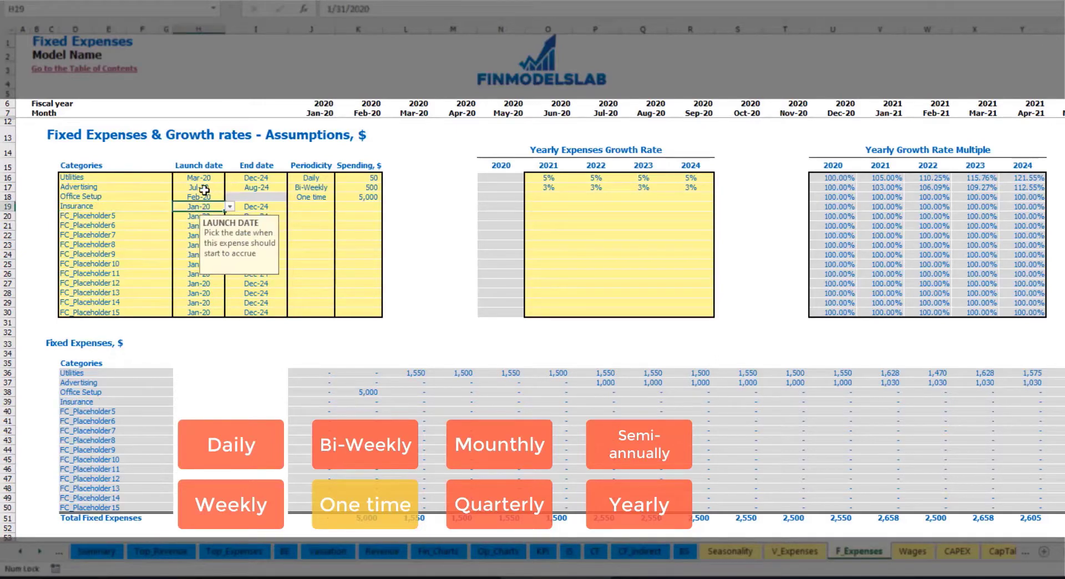
pyautogui.click(269, 206)
pyautogui.click(316, 208)
pyautogui.click(339, 208)
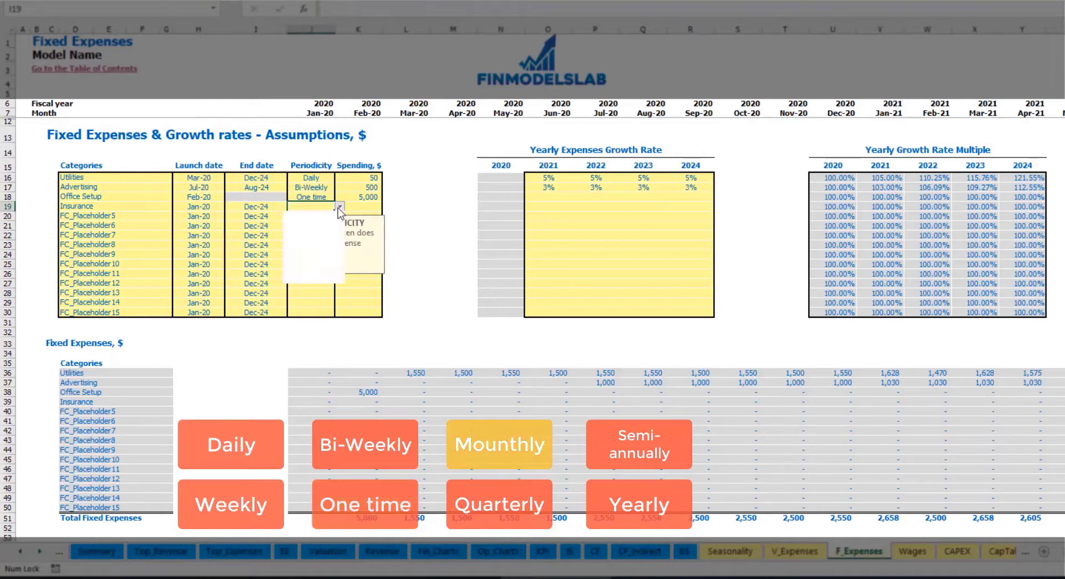
pyautogui.click(309, 246)
pyautogui.click(365, 206)
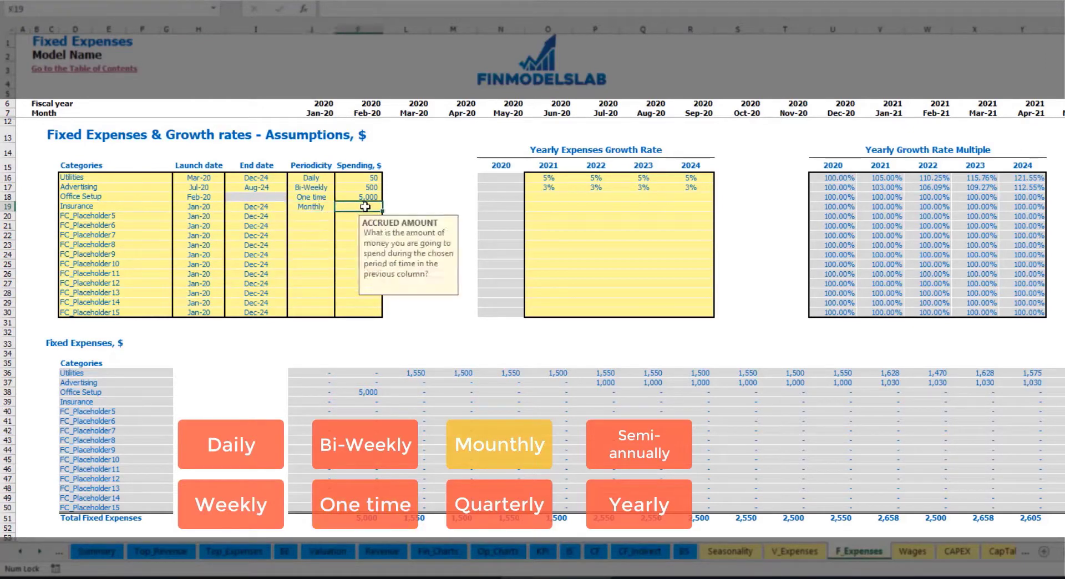
pyautogui.write('1000')
pyautogui.press('Return')
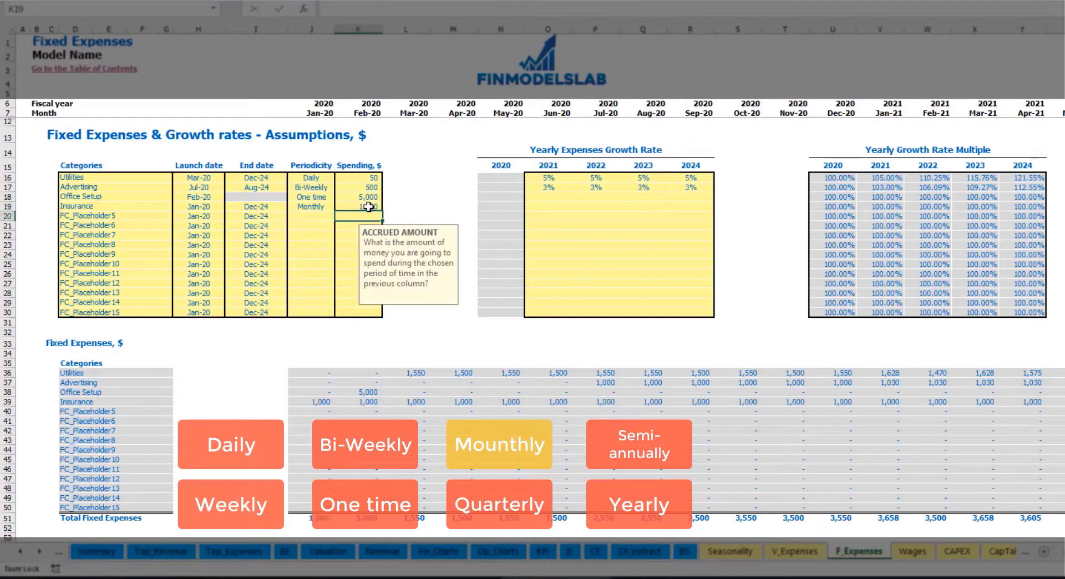
# Step: Enter yearly growth rates for Insurance of 5% in 2021, 3% in 2022, 2% in 2023 and 1% in 2024
pyautogui.click(549, 209)
pyautogui.write('5')
pyautogui.press('Return')
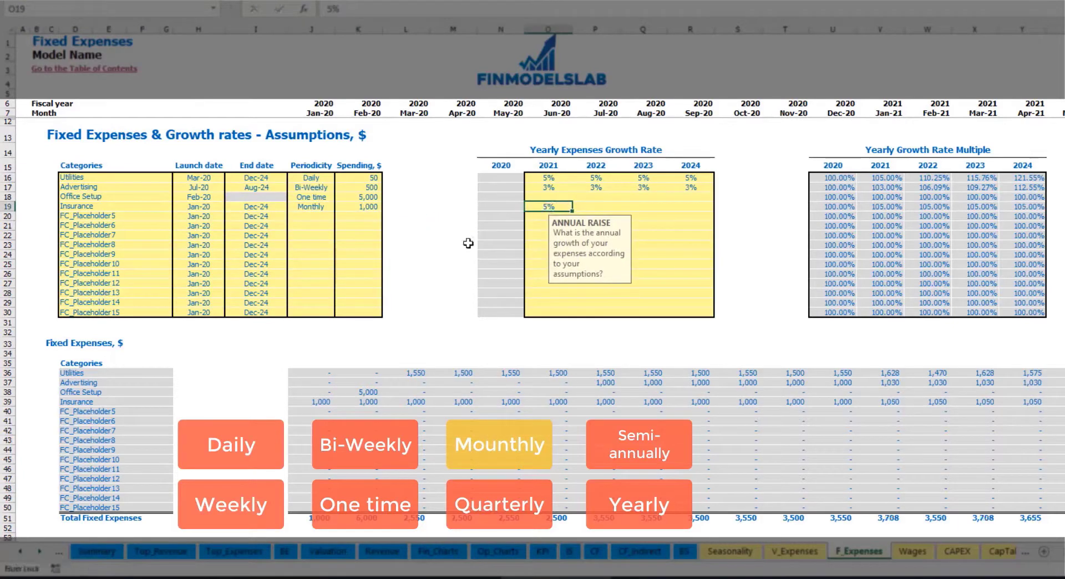
pyautogui.press('Right')
pyautogui.write('3')
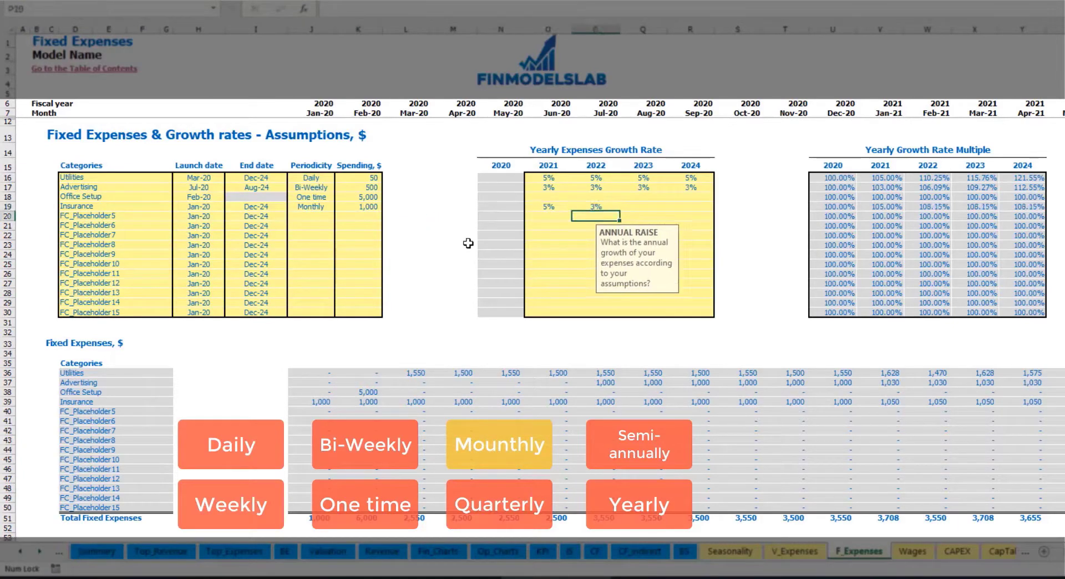
pyautogui.press('Return')
pyautogui.press('Right')
pyautogui.write('2')
pyautogui.press('Right')
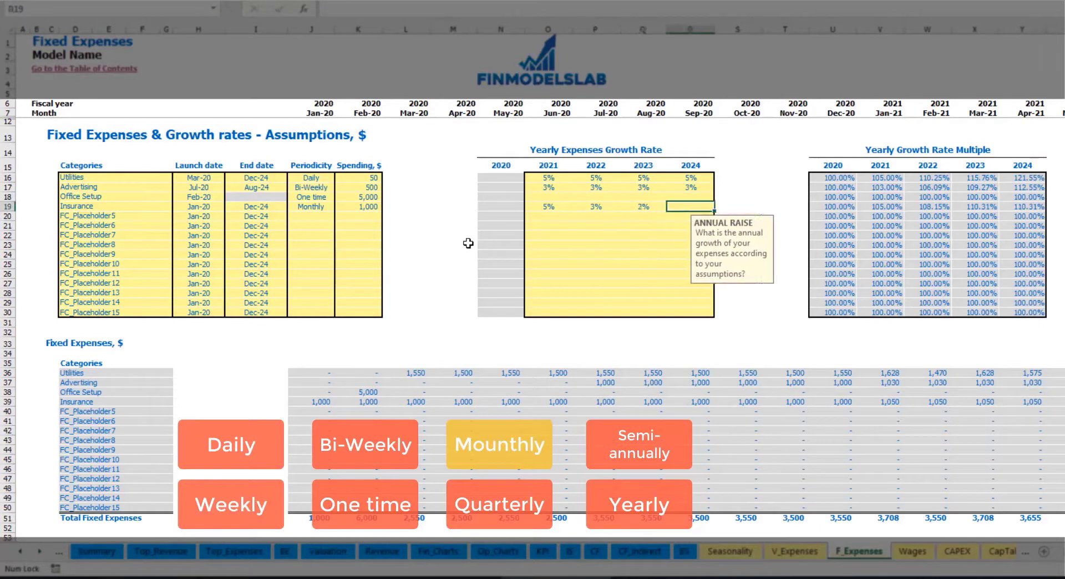
pyautogui.write('1')
pyautogui.press('Return')
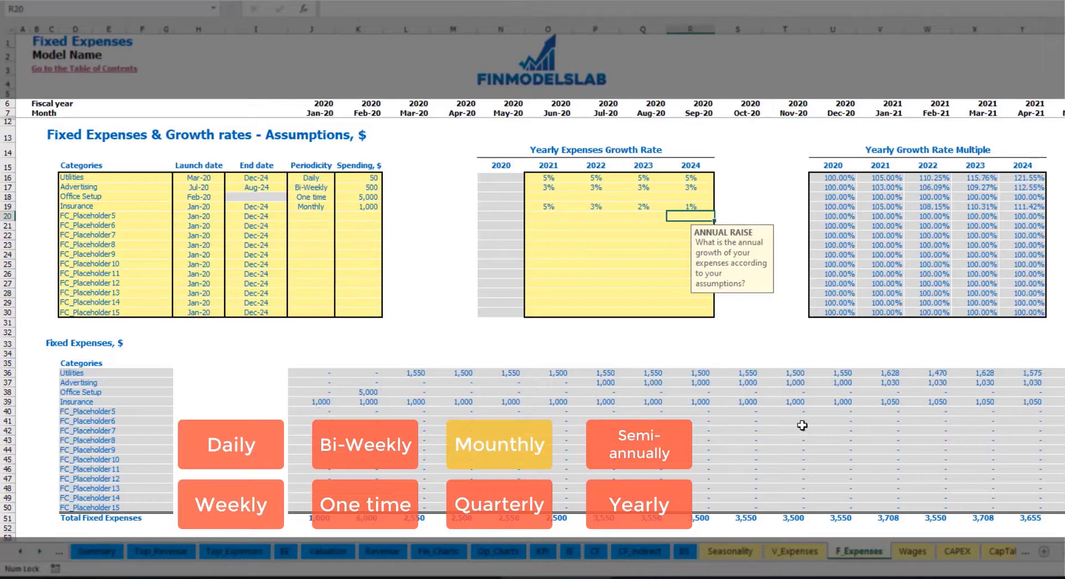
# Step: Examine the monthly Insurance amounts across 2020, at Jan-21 and at Jan-22
pyautogui.moveTo(321, 404); pyautogui.dragTo(857, 403)
pyautogui.click(857, 404)
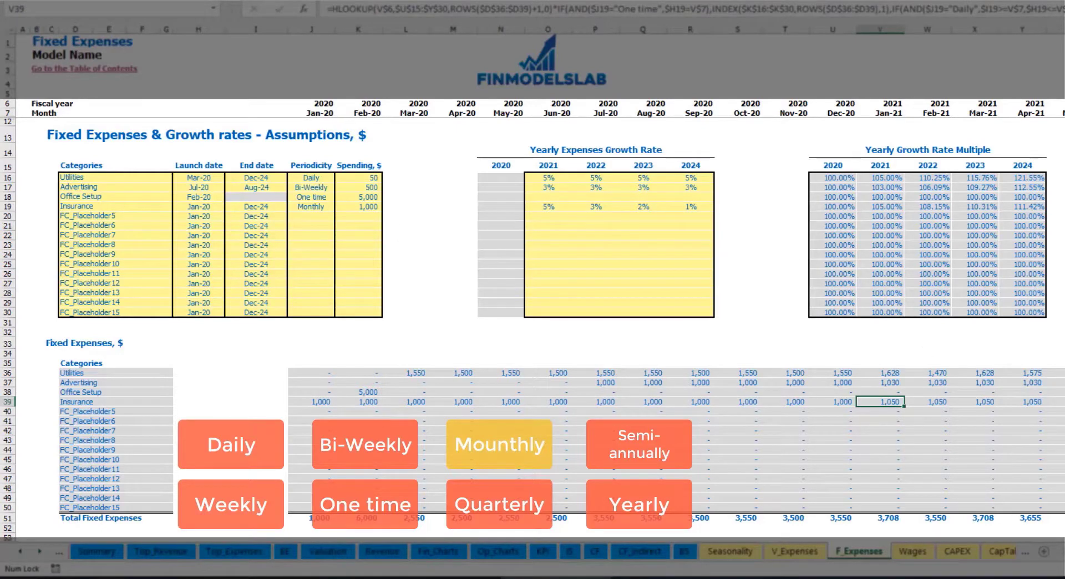
pyautogui.hscroll(3, 532, 272)
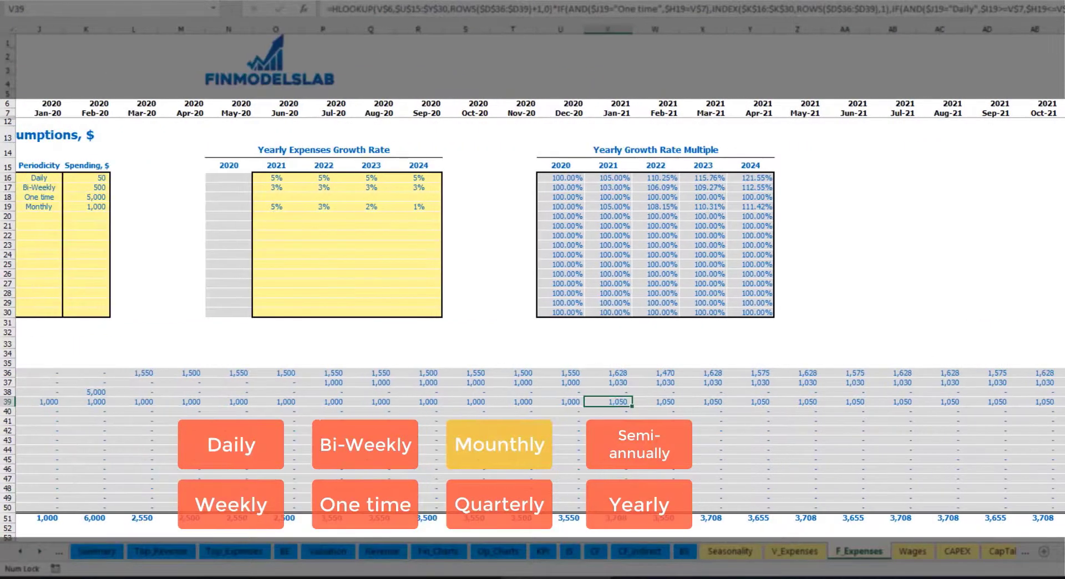
pyautogui.click(1064, 29)
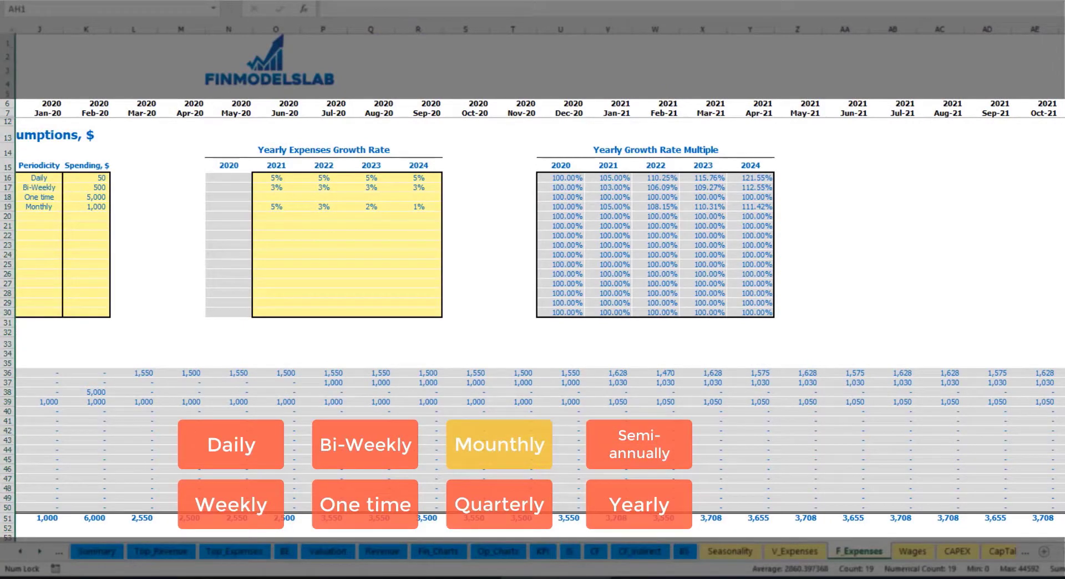
pyautogui.click(1064, 402)
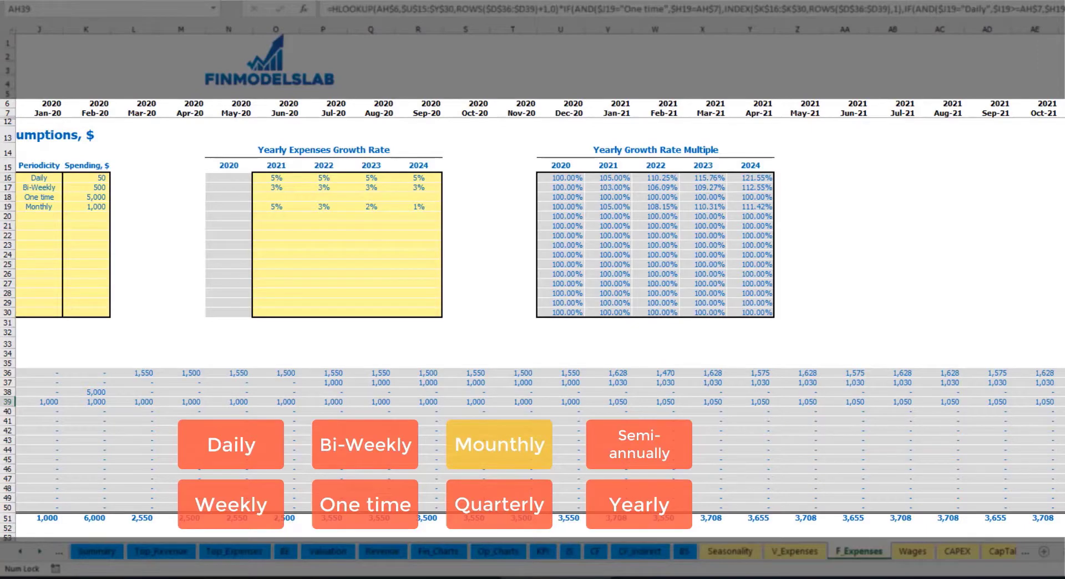
# Step: Change the Insurance periodicity to Quarterly and check its Jan-20, Apr-20 and Jul-20 amounts
pyautogui.hscroll(-3, 533, 277)
pyautogui.click(327, 207)
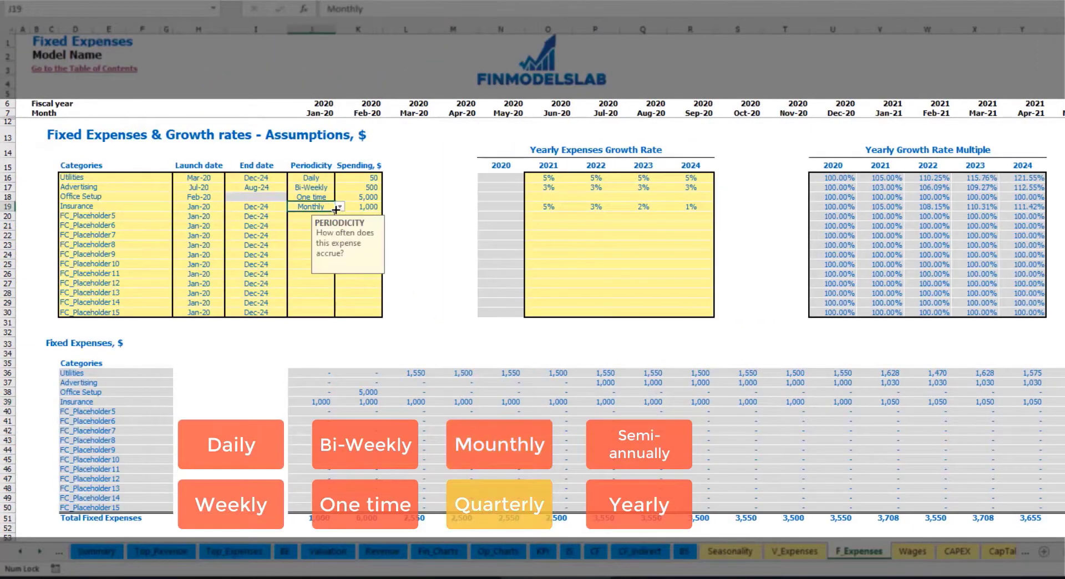
pyautogui.click(337, 208)
pyautogui.click(303, 250)
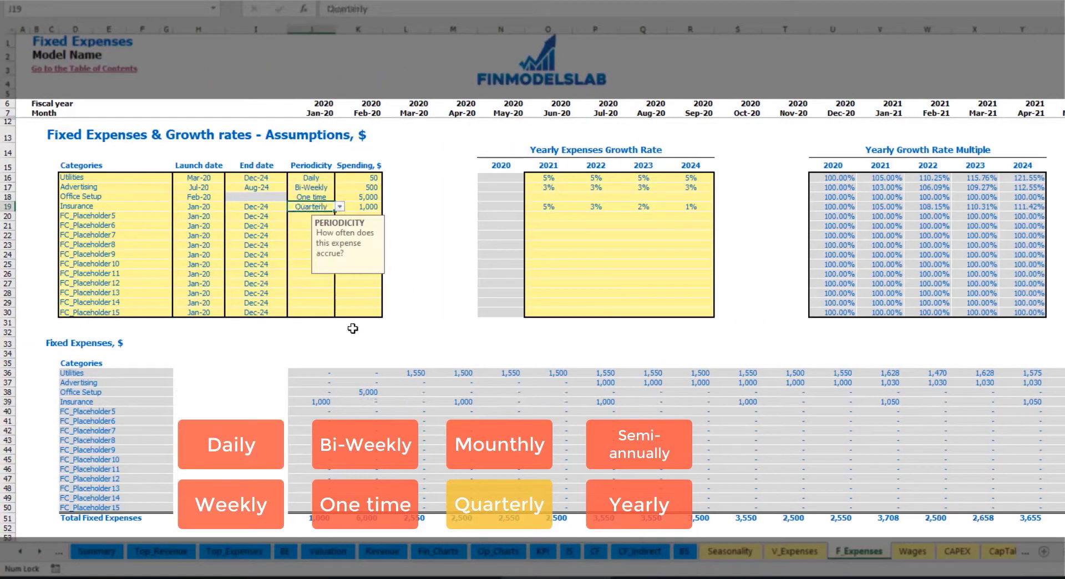
pyautogui.click(309, 403)
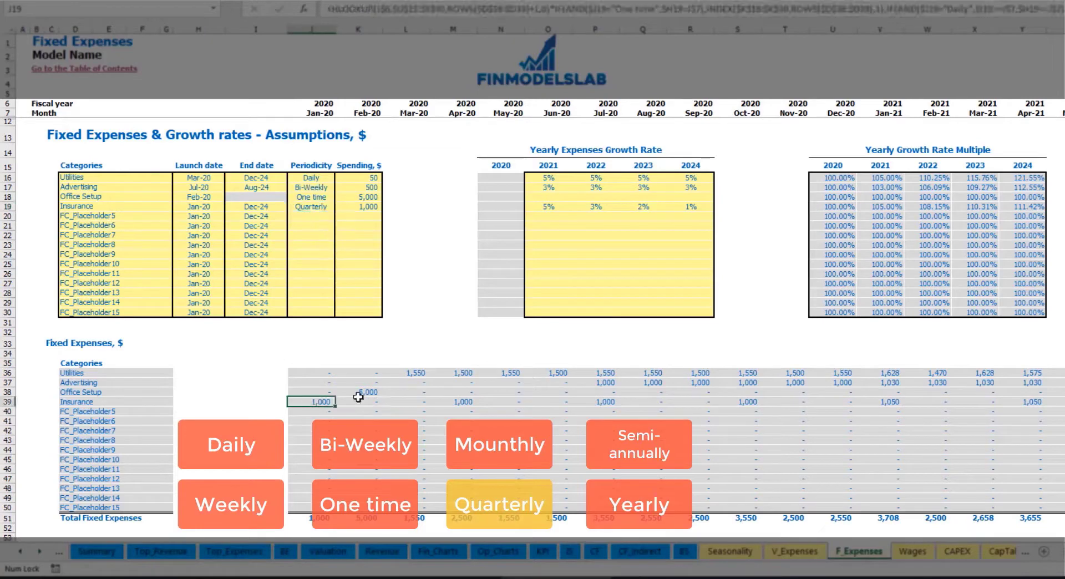
pyautogui.click(457, 399)
pyautogui.click(597, 402)
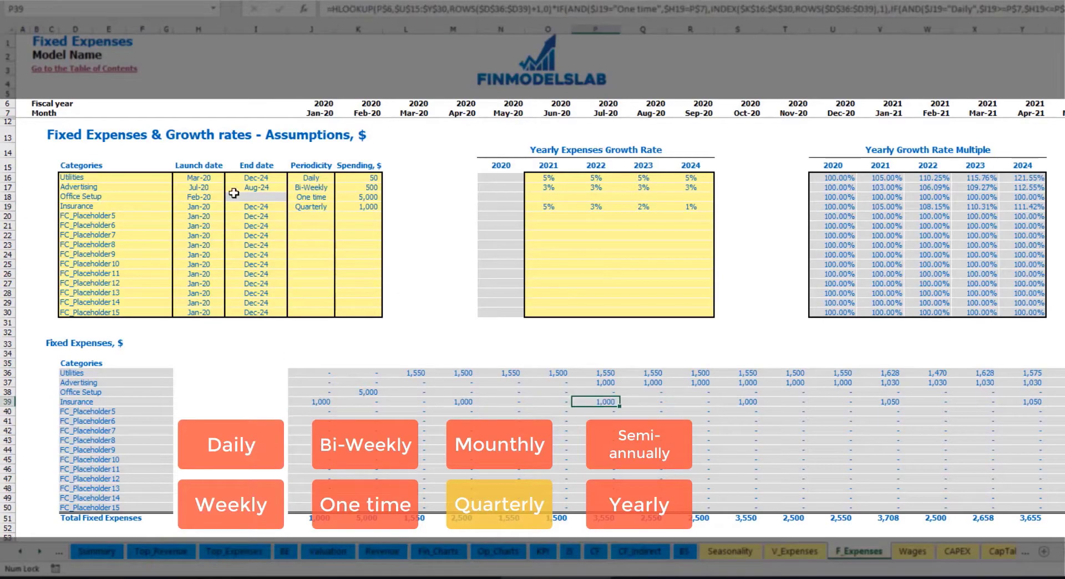
# Step: Set the Insurance launch date to Feb-20 and check its Feb-20 and May-20 amounts
pyautogui.click(215, 204)
pyautogui.click(230, 207)
pyautogui.click(201, 223)
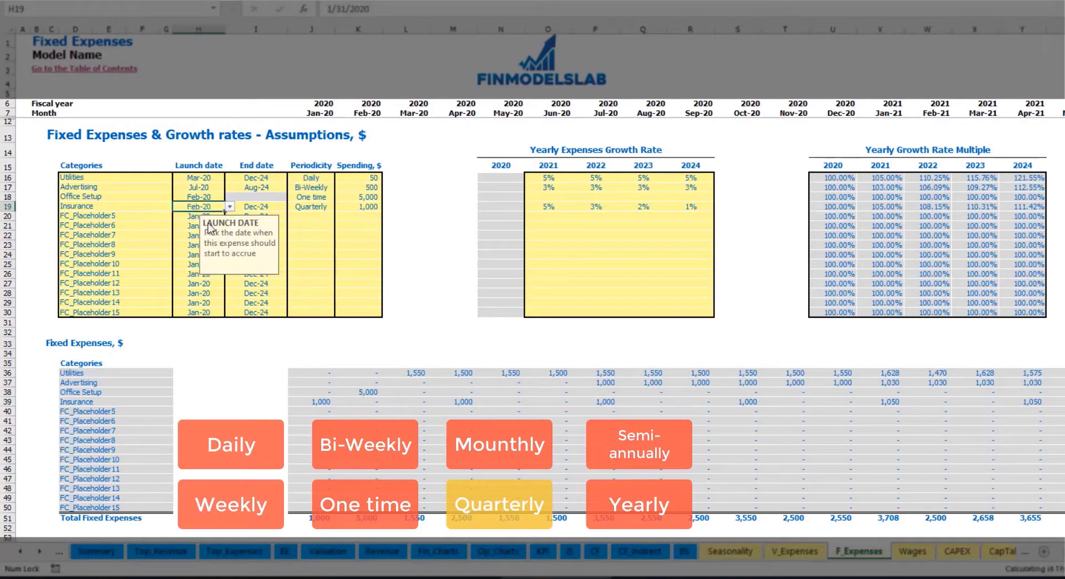
pyautogui.click(377, 400)
pyautogui.click(511, 401)
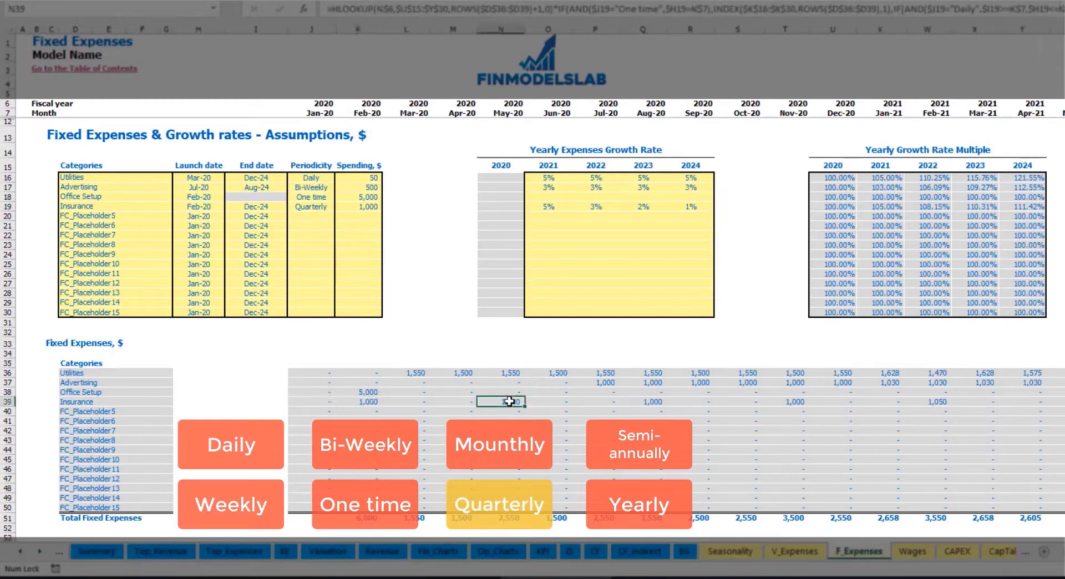
pyautogui.click(355, 403)
pyautogui.click(513, 404)
# Step: Change the Insurance periodicity to Semi-Annually and check its amounts from Feb-20 to Feb-21
pyautogui.click(331, 207)
pyautogui.click(340, 206)
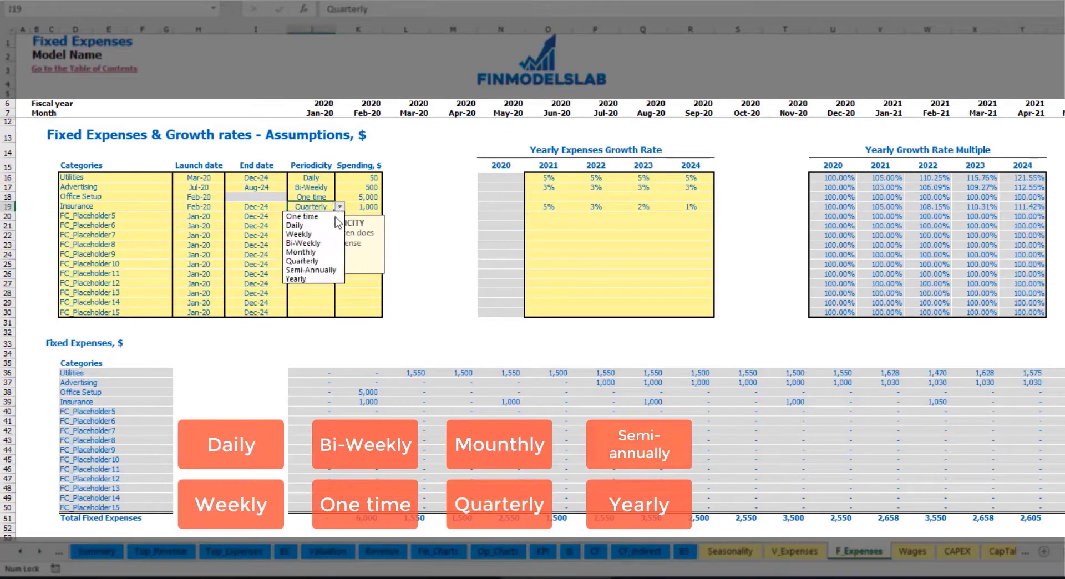
pyautogui.click(328, 270)
pyautogui.moveTo(368, 402); pyautogui.dragTo(889, 402)
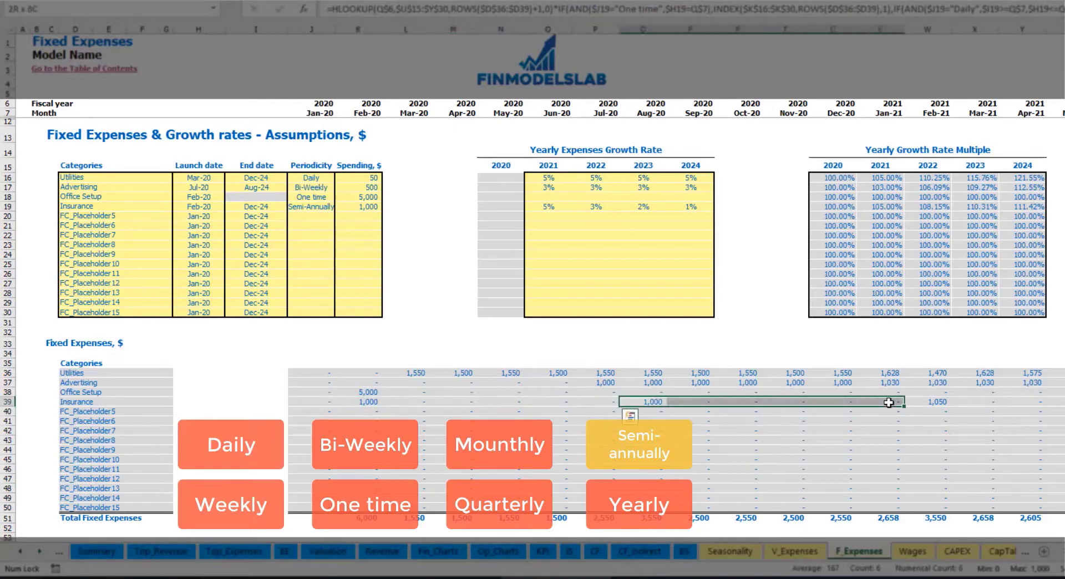
pyautogui.click(928, 411)
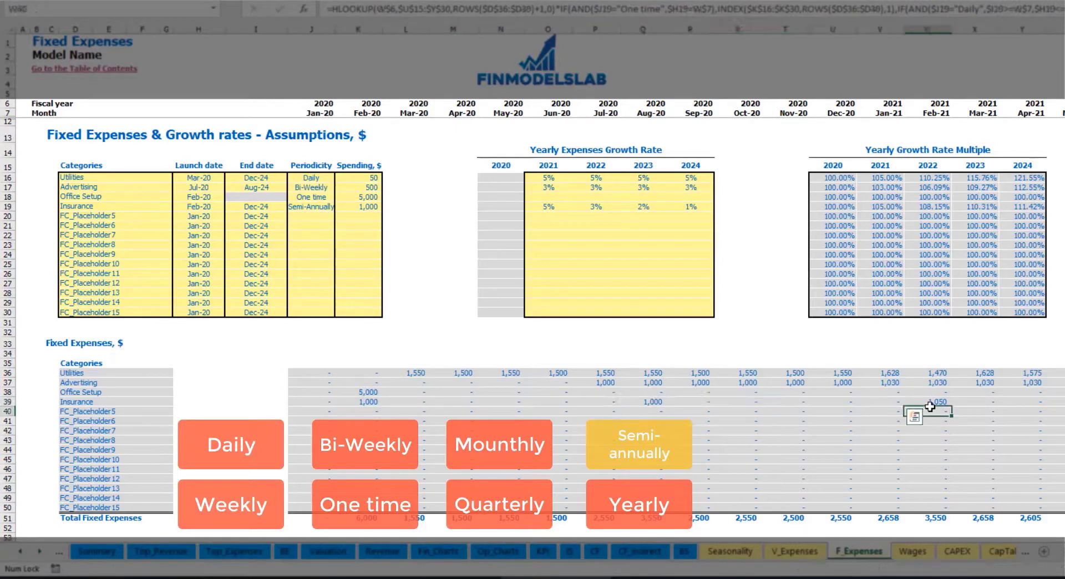
# Step: Set the Insurance periodicity to Yearly and check its Feb-21 amount, launch date and end date
pyautogui.click(321, 208)
pyautogui.click(340, 207)
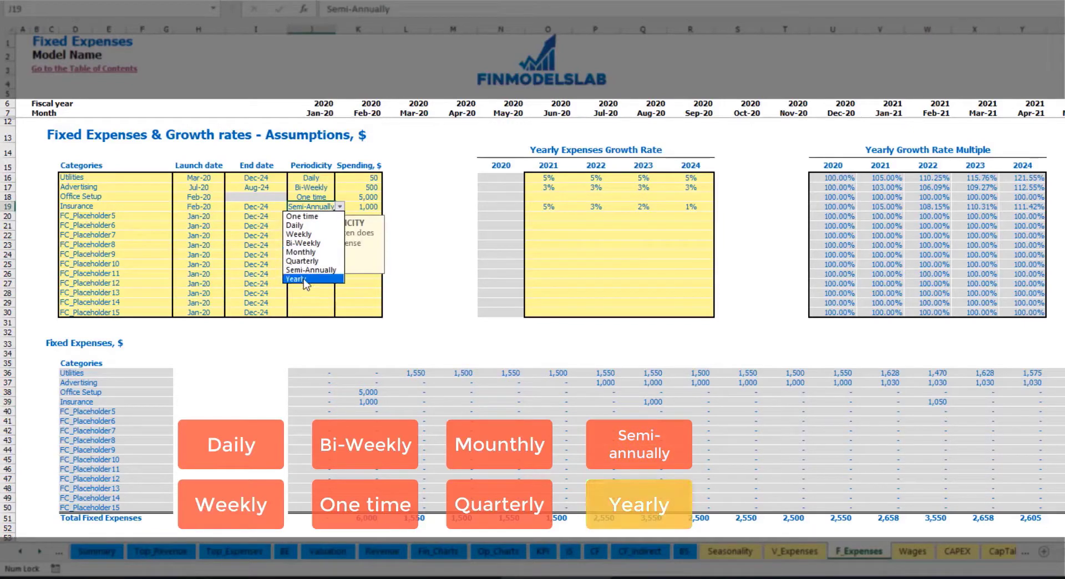
pyautogui.click(304, 279)
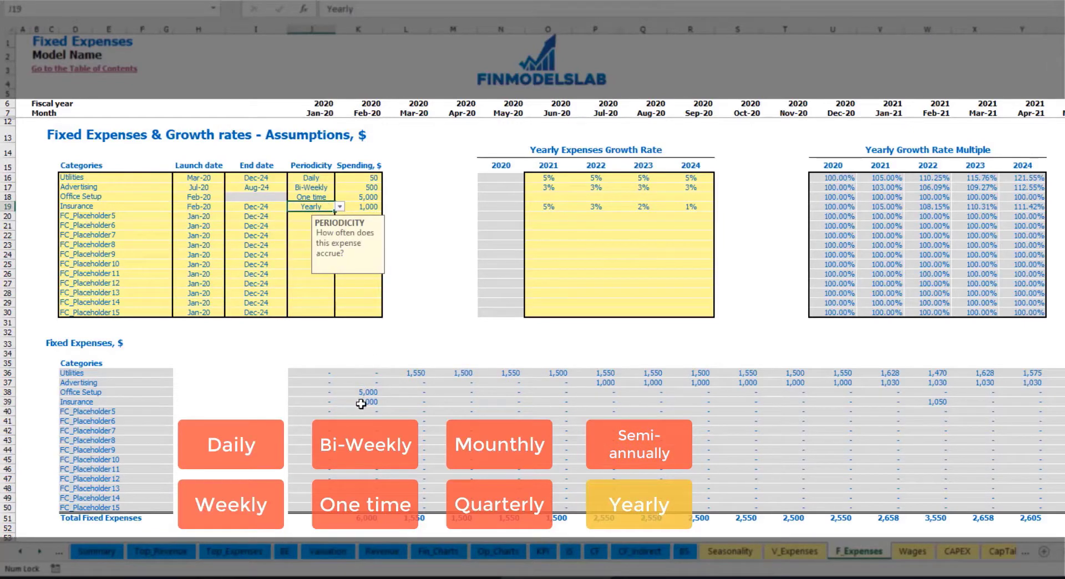
pyautogui.moveTo(878, 420); pyautogui.dragTo(900, 404)
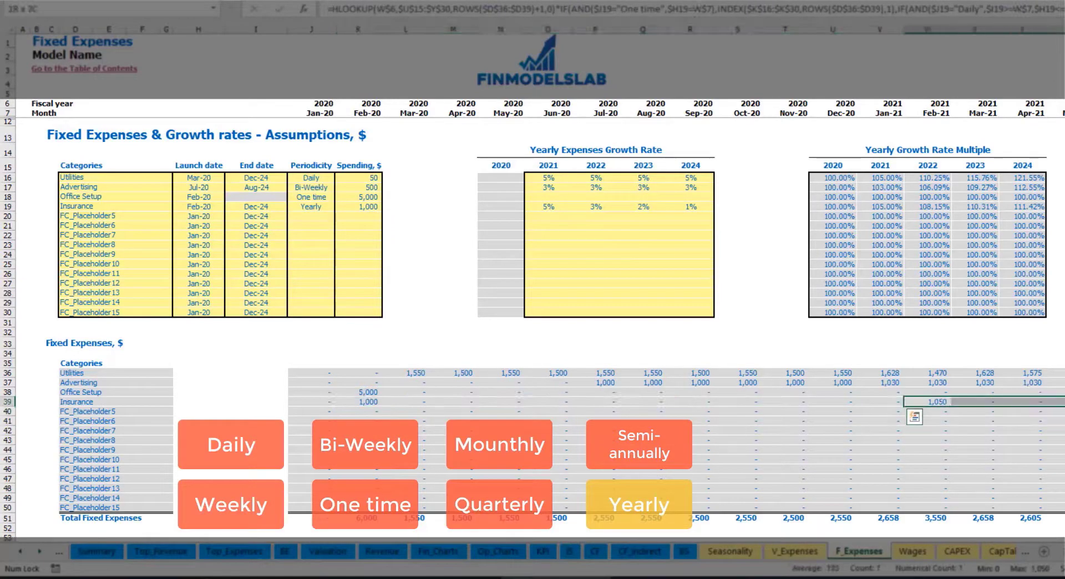
pyautogui.click(205, 207)
pyautogui.click(255, 205)
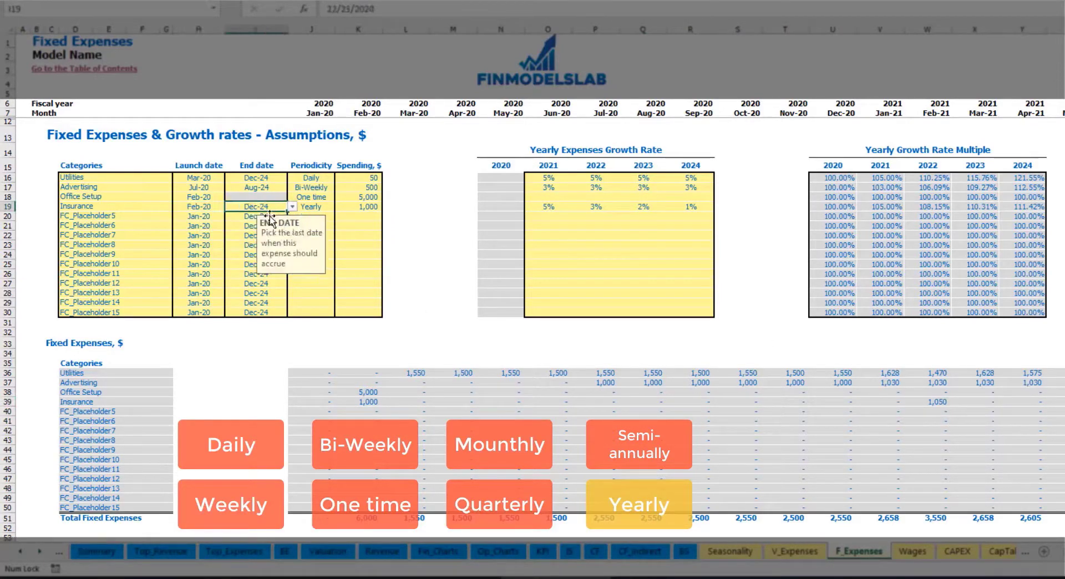
pyautogui.click(744, 312)
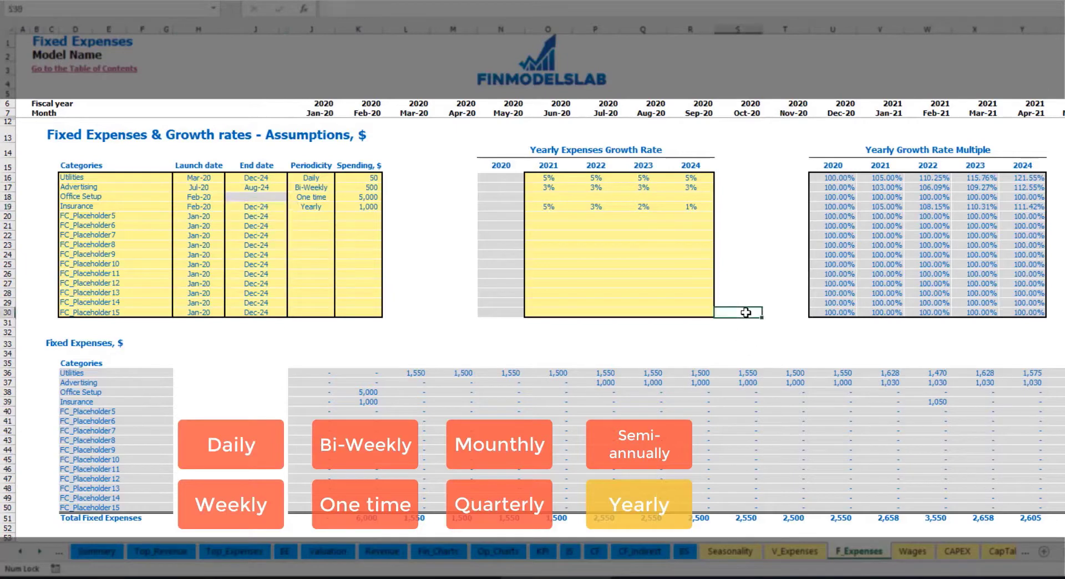
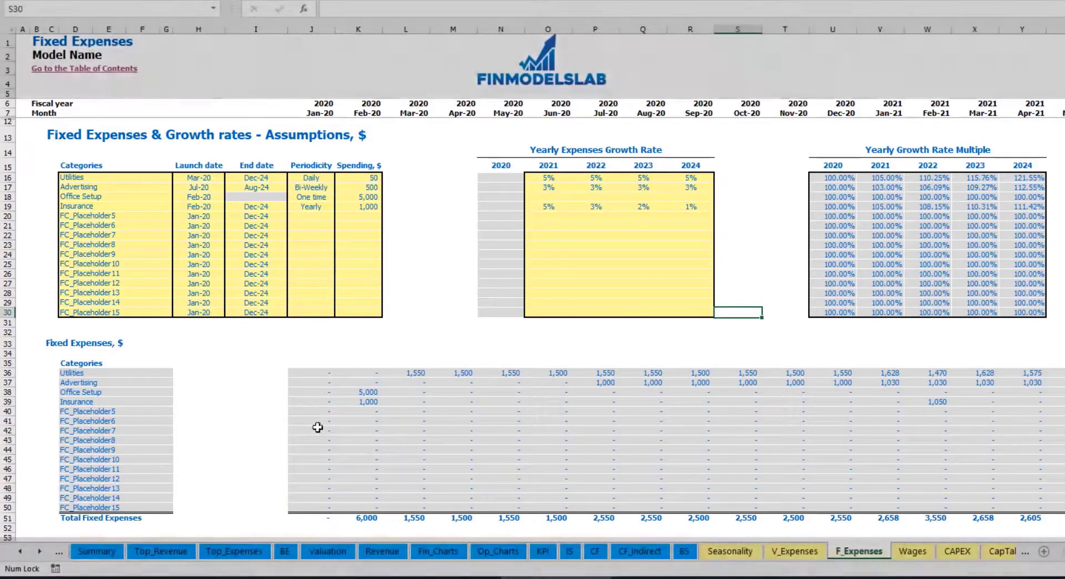
# Step: Review the monthly fixed expenses table, and expand Total Fixed Expenses on the Income Statement sheet to examine its category rows
pyautogui.moveTo(309, 373); pyautogui.dragTo(975, 505)
pyautogui.click(568, 552)
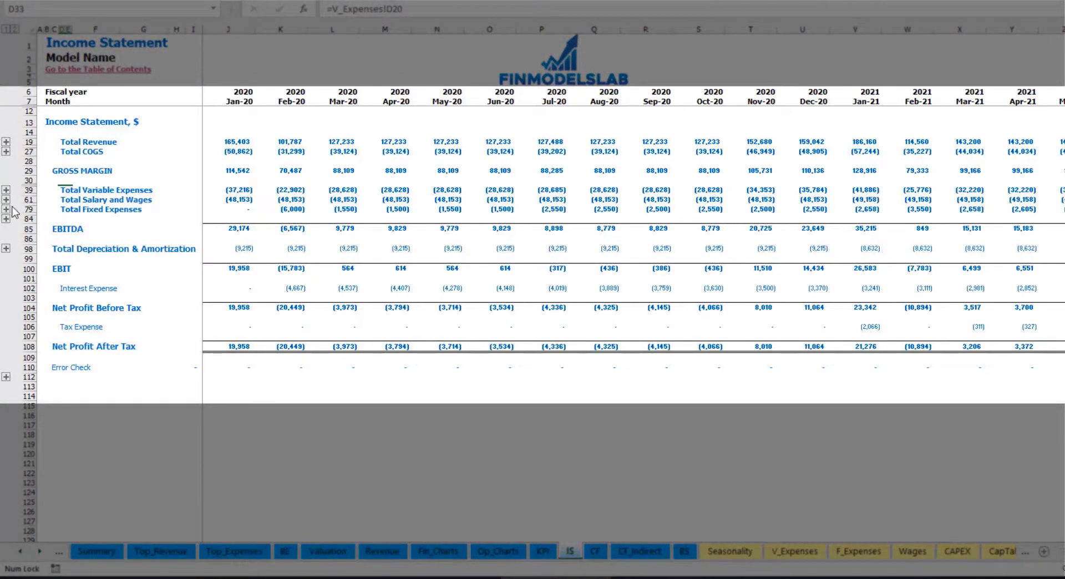
pyautogui.click(61, 210)
pyautogui.click(7, 209)
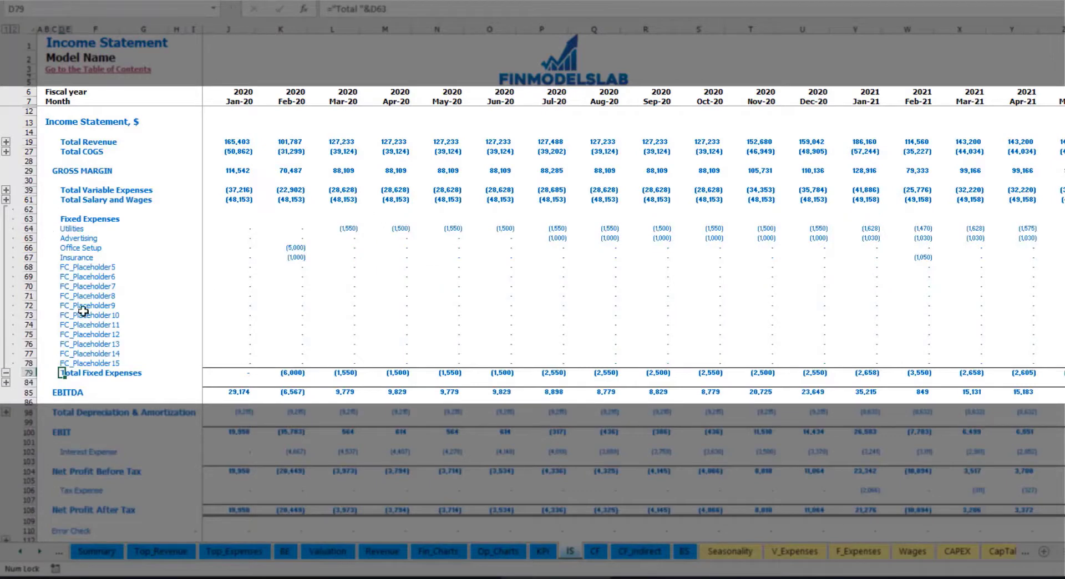
pyautogui.moveTo(36, 228); pyautogui.dragTo(34, 258)
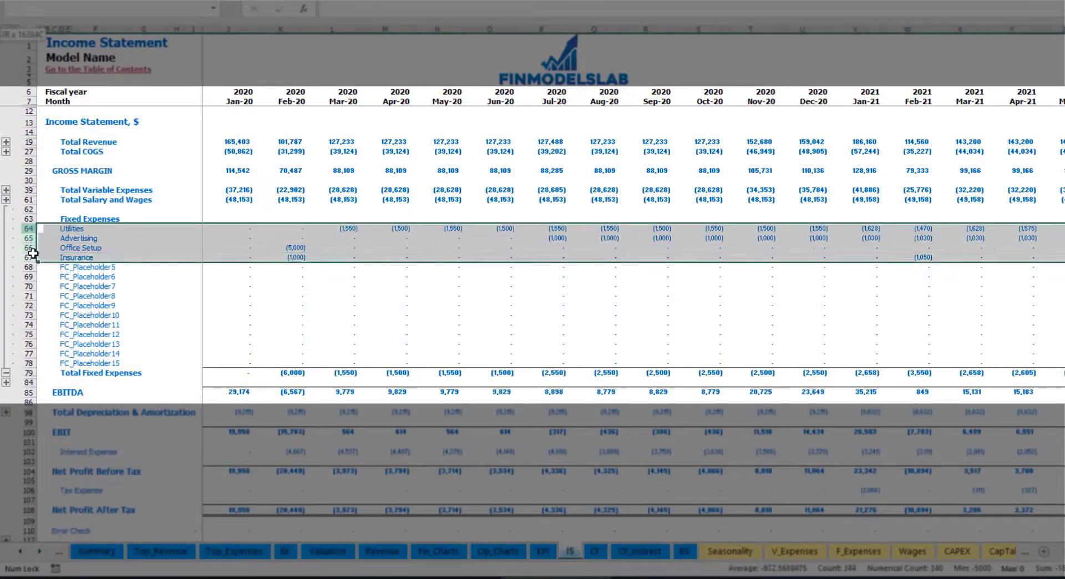
pyautogui.moveTo(65, 227); pyautogui.dragTo(71, 363)
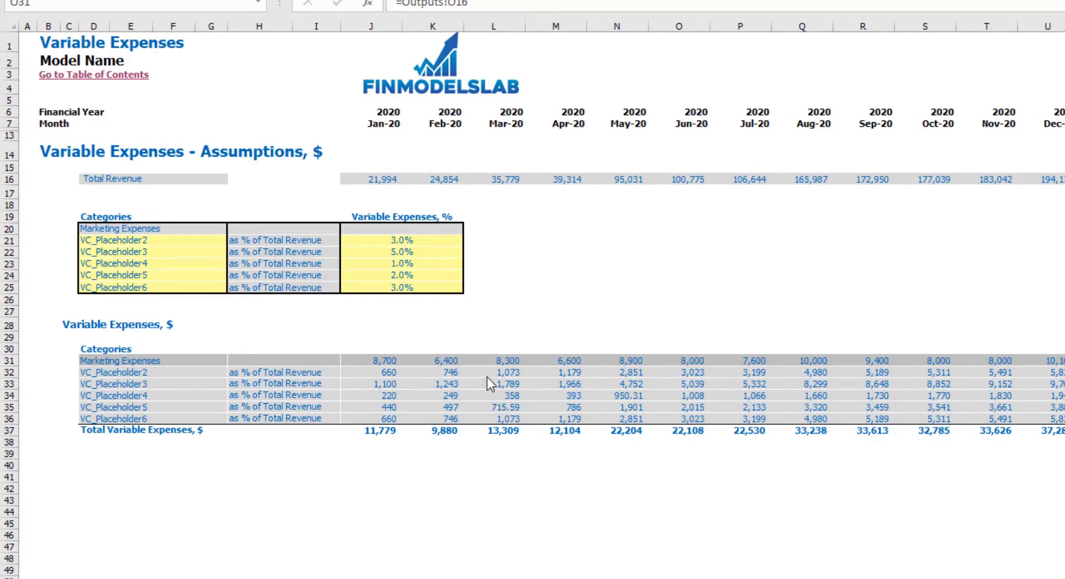
# Step: Check the Marketing Expenses row on the Variable Expenses sheet and the 2020 to 2024 Annual Marketing Expenses inputs on the Dashboard
pyautogui.click(107, 230)
pyautogui.click(347, 230)
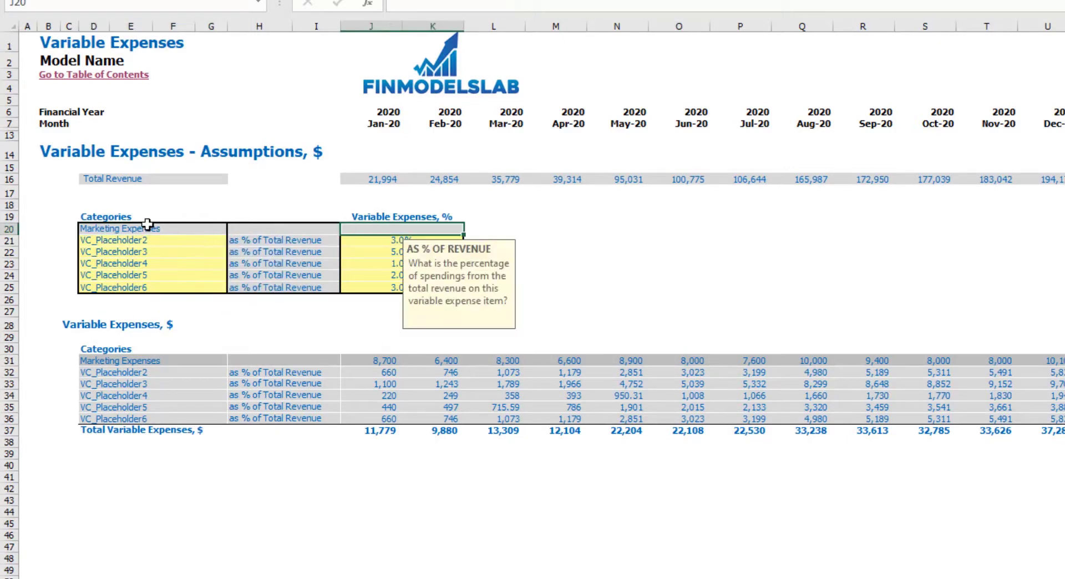
pyautogui.moveTo(146, 227); pyautogui.dragTo(382, 221)
pyautogui.click(563, 240)
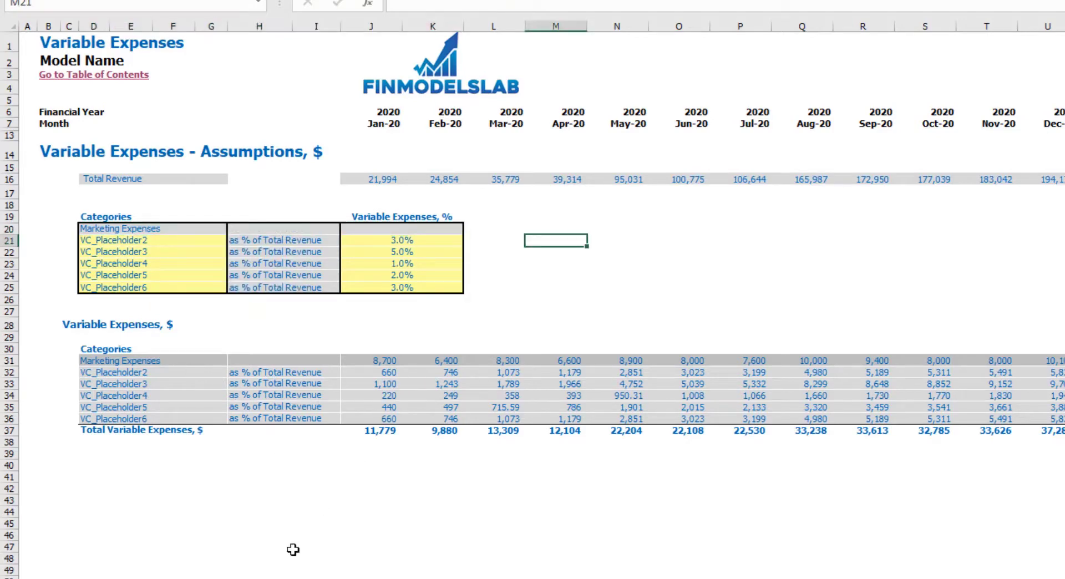
pyautogui.click(185, 578)
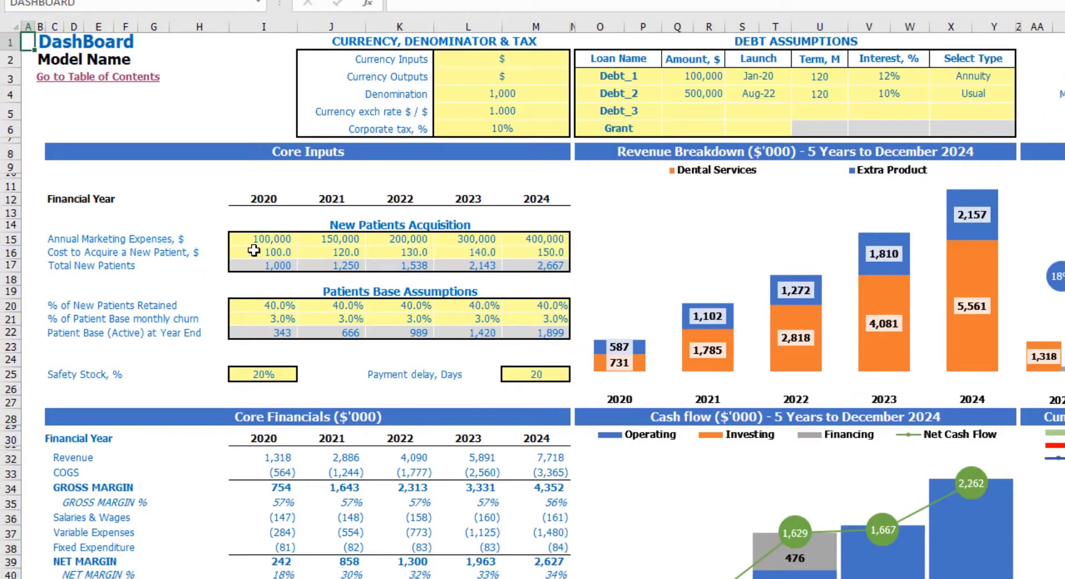
pyautogui.moveTo(260, 240); pyautogui.dragTo(510, 237)
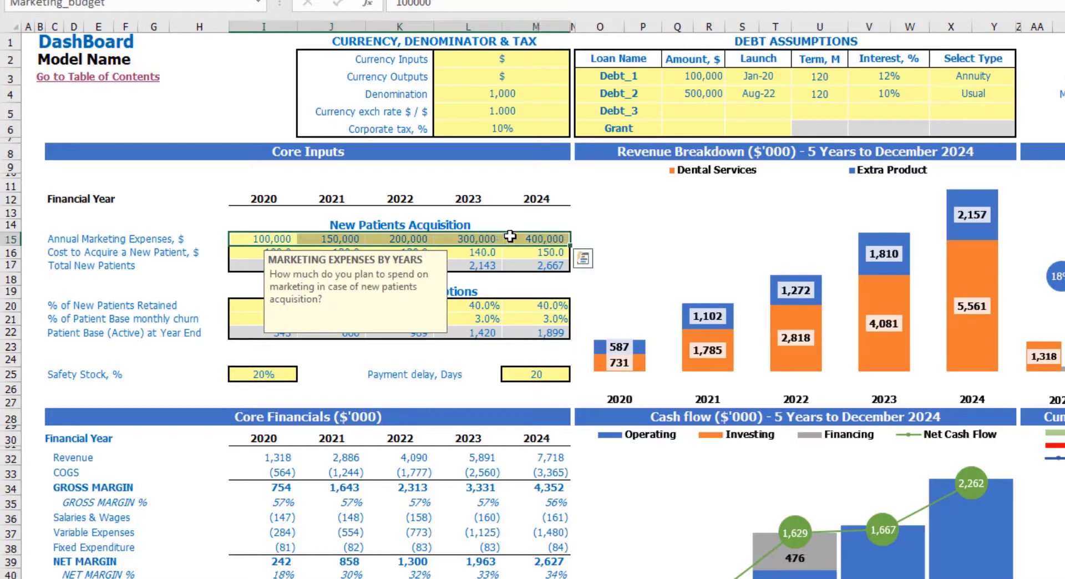
# Step: Review the marketing seasonality assumptions, and examine the placeholder category names and percentage inputs on the Variable Expenses sheet
pyautogui.hotkey('ctrl', 'pagedown')
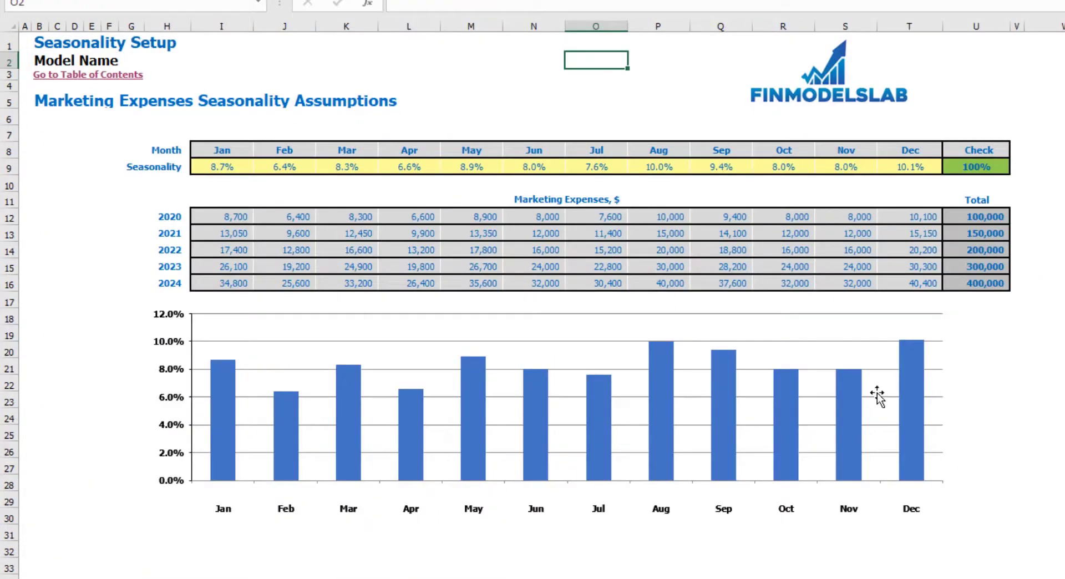
pyautogui.hotkey('ctrl', 'pagedown')
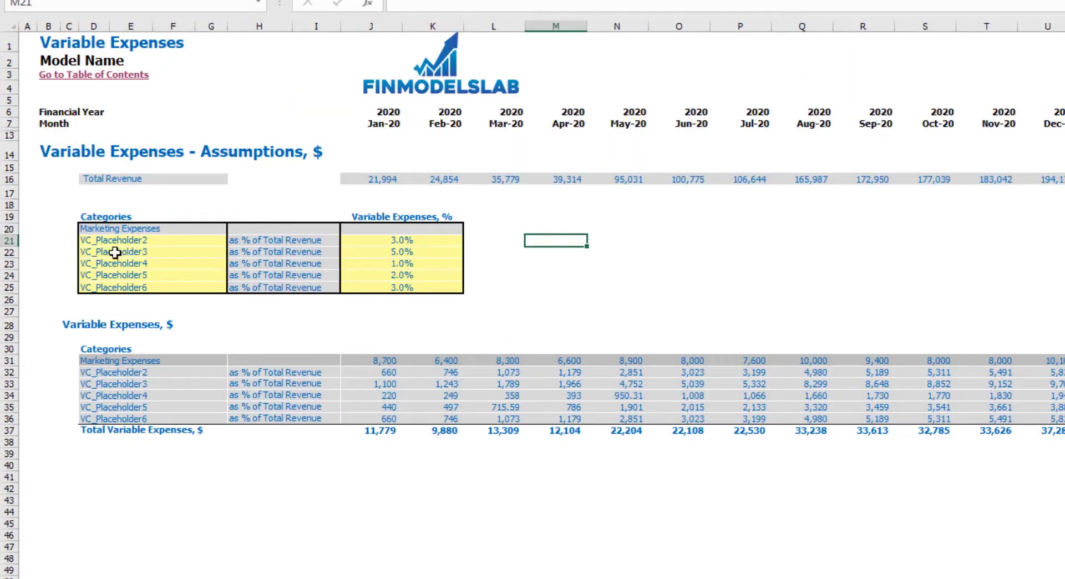
pyautogui.moveTo(106, 240); pyautogui.dragTo(117, 287)
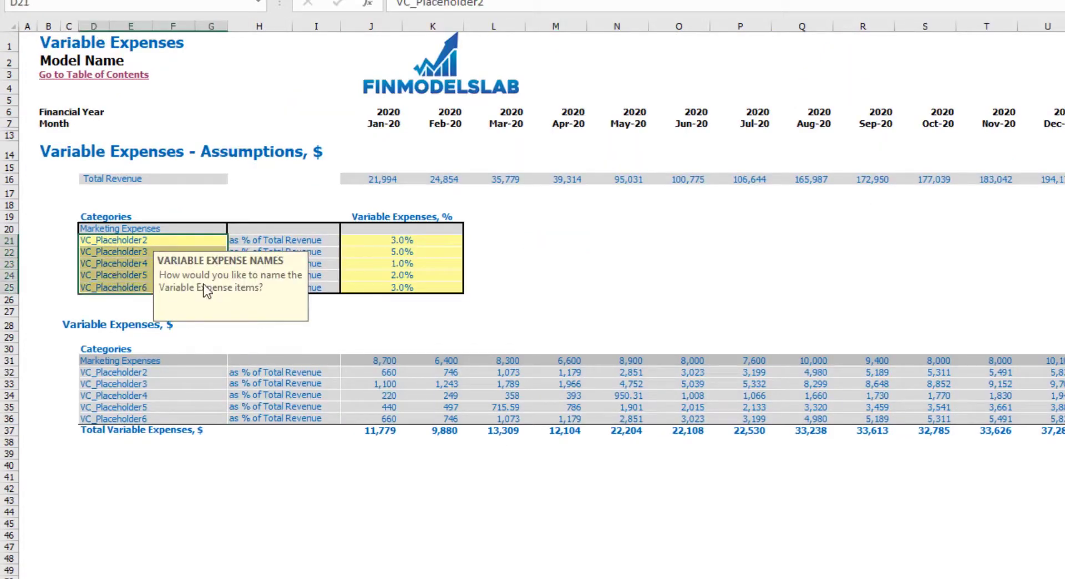
pyautogui.moveTo(415, 238); pyautogui.dragTo(457, 287)
pyautogui.click(588, 240)
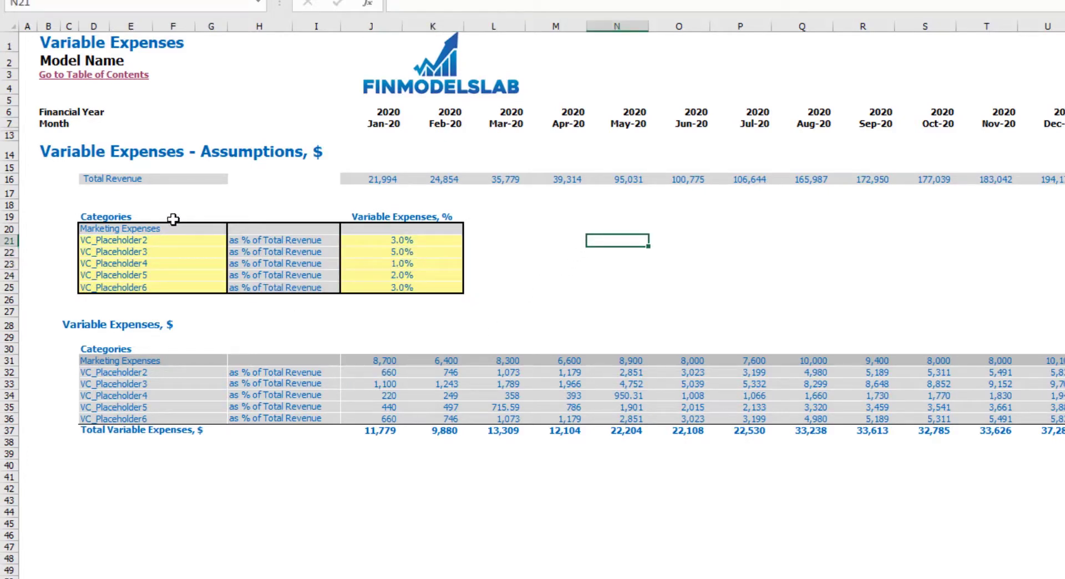
# Step: Rename the VC_Placeholder2 category to Direct Labor and set its variable expense percentage to 15%
pyautogui.click(161, 241)
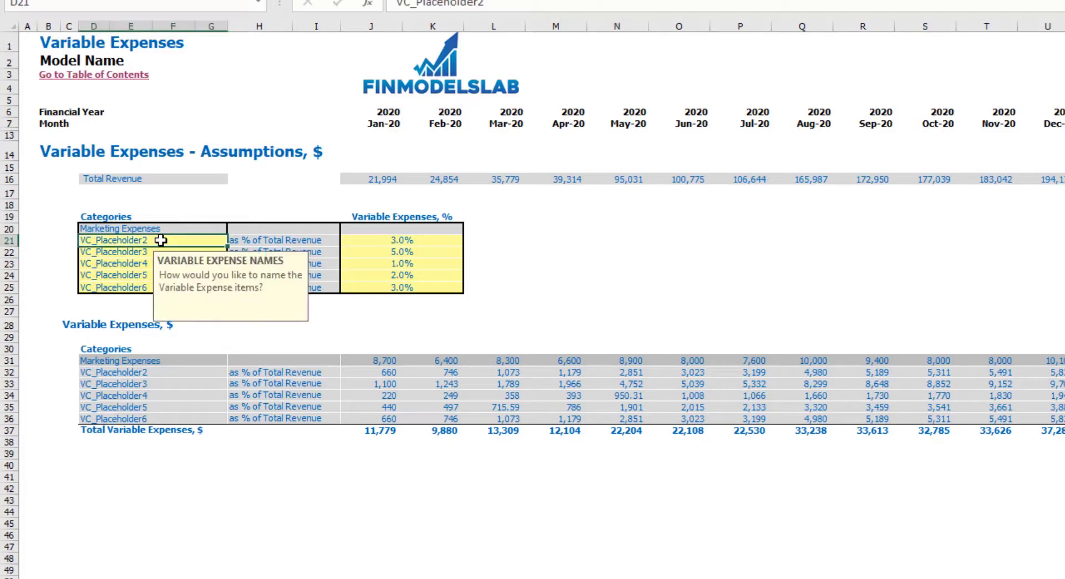
pyautogui.write('Direct')
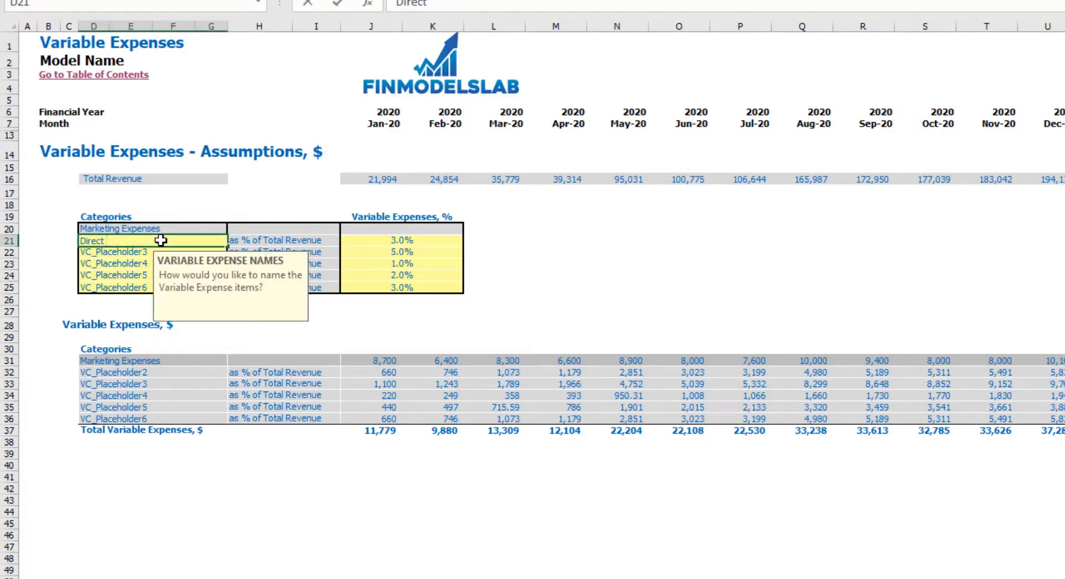
pyautogui.write(' Labor')
pyautogui.press('Return')
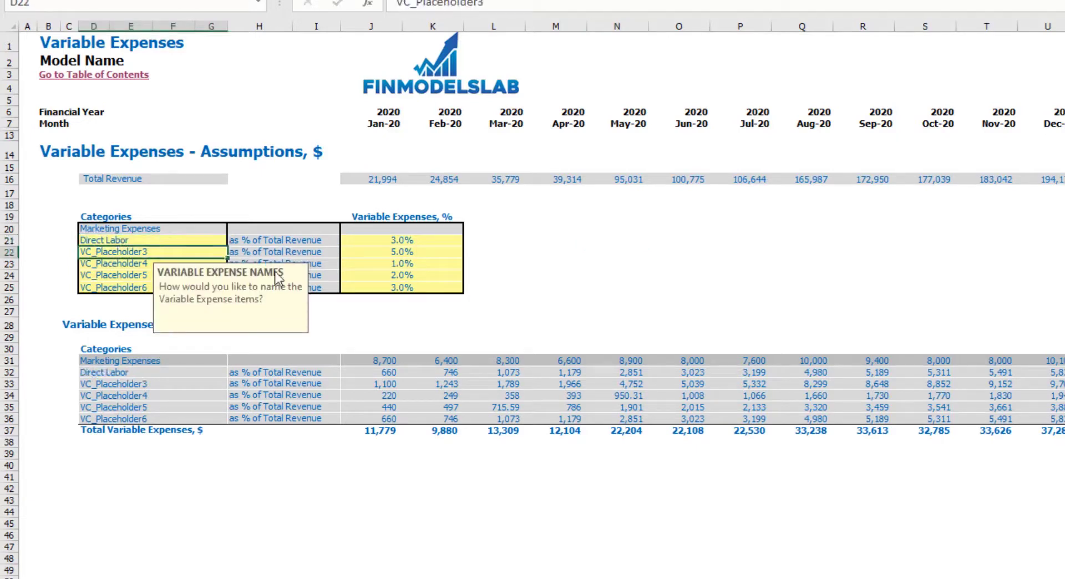
pyautogui.click(396, 240)
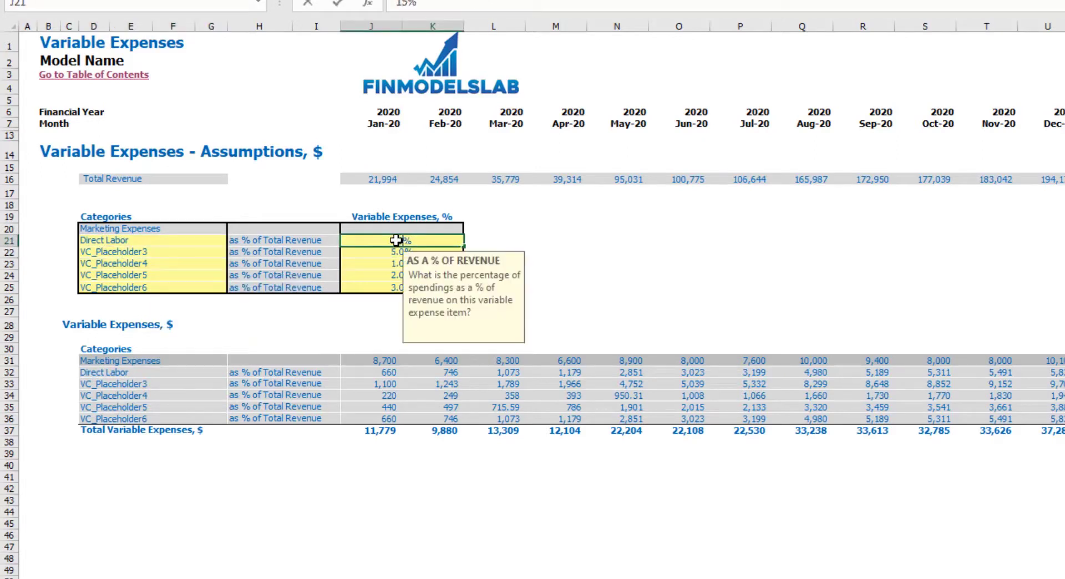
pyautogui.press('Return')
pyautogui.click(533, 218)
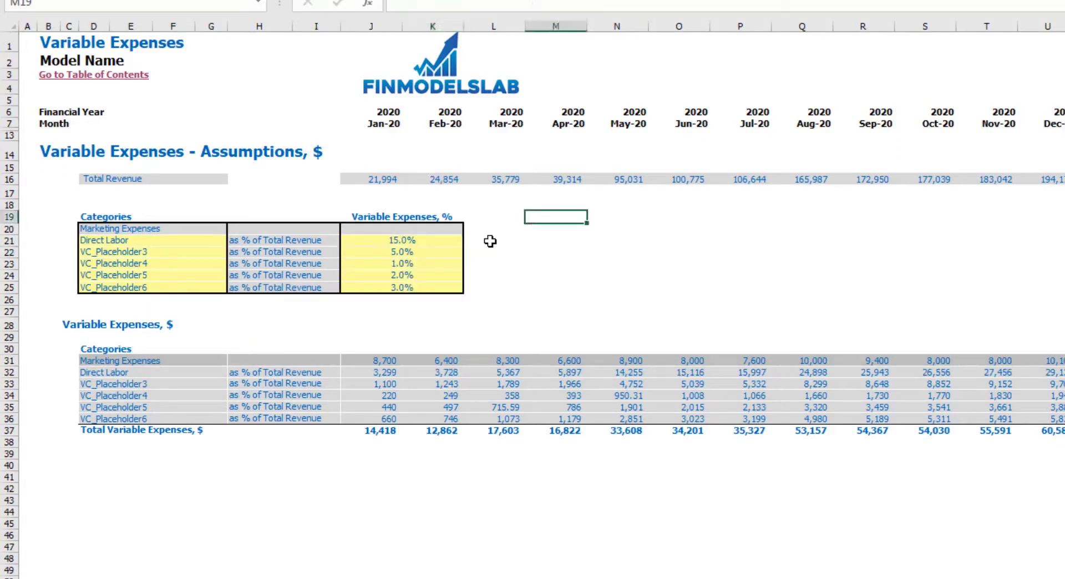
# Step: Rename the VC_Placeholder3 category to Other Var Exp and set its variable expense percentage to 10%
pyautogui.click(145, 250)
pyautogui.write('Othe')
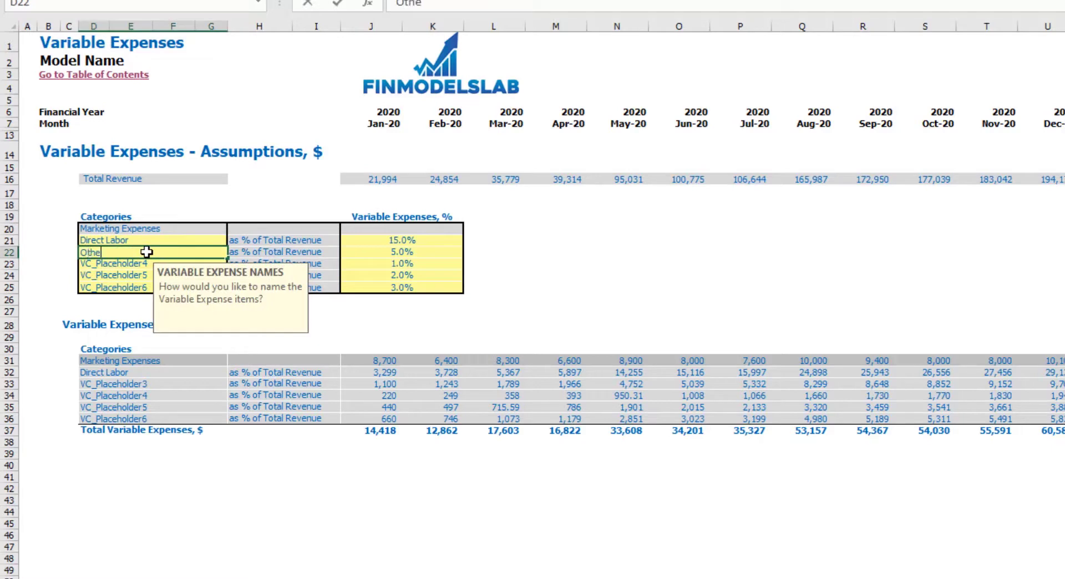
pyautogui.write('r Var Exp')
pyautogui.press('Return')
pyautogui.click(413, 251)
pyautogui.write('10')
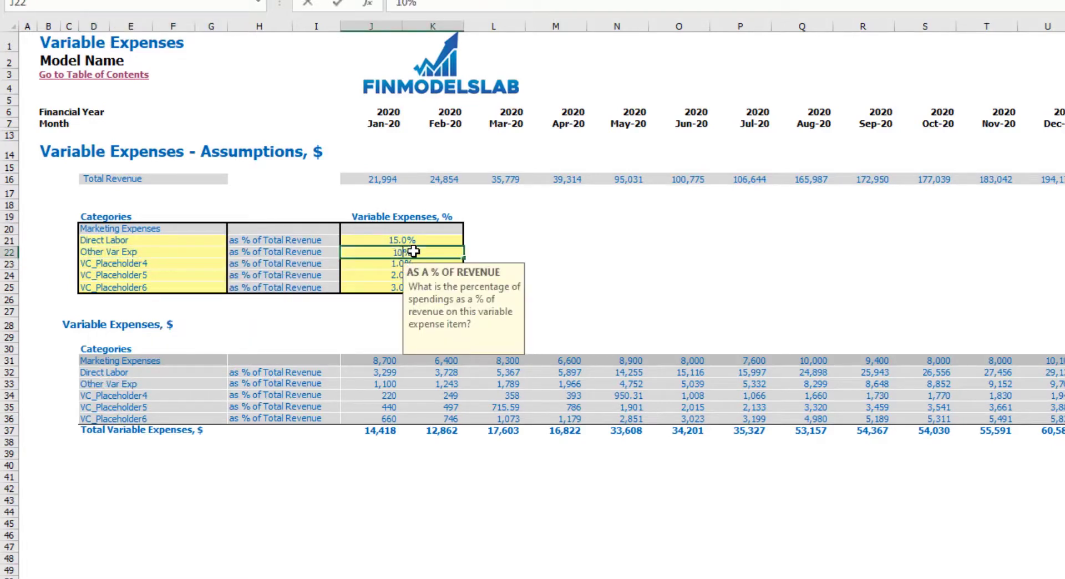
pyautogui.press('Return')
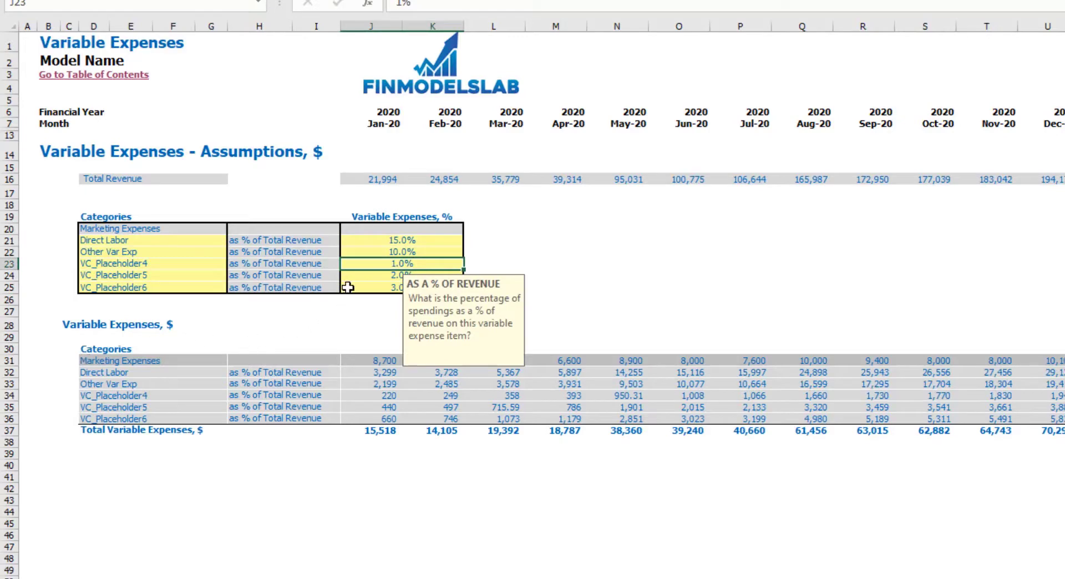
# Step: Examine the Total Revenue row, the monthly Variable Expenses table and the percentage inputs that drive it
pyautogui.click(9, 179)
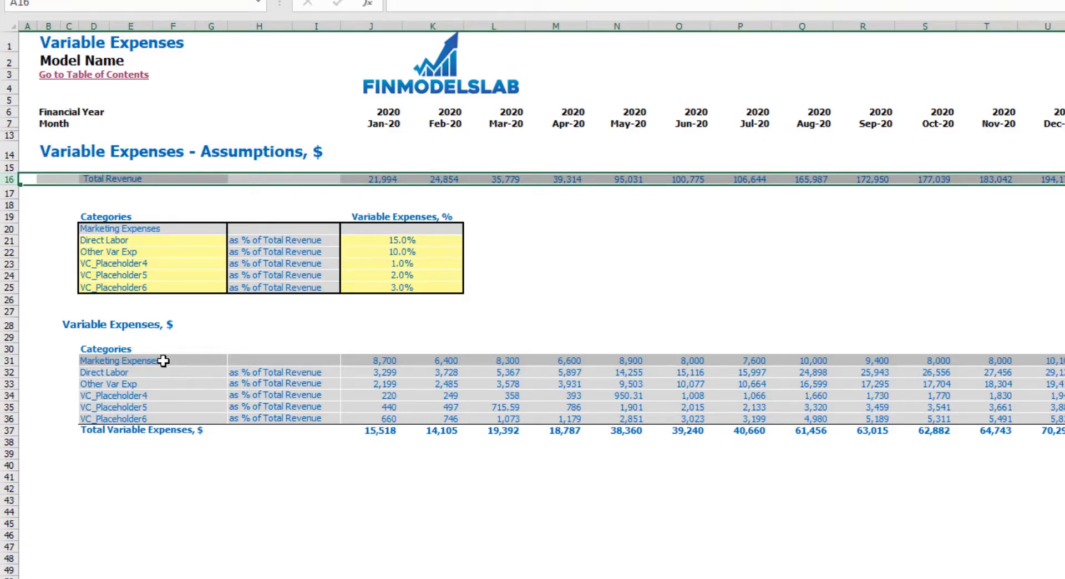
pyautogui.moveTo(163, 361); pyautogui.dragTo(553, 432)
pyautogui.click(527, 502)
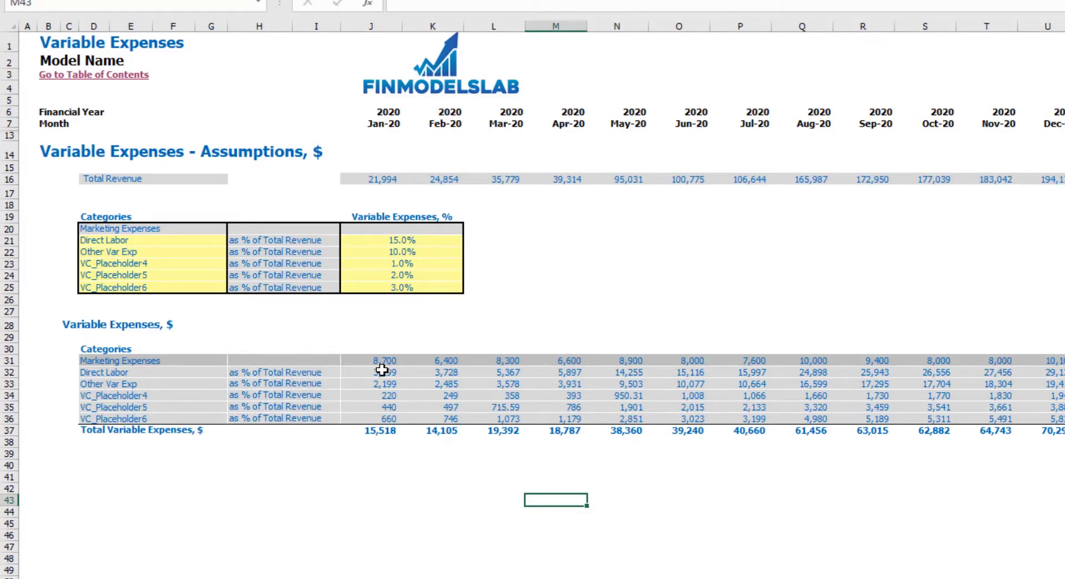
pyautogui.moveTo(405, 229); pyautogui.dragTo(408, 286)
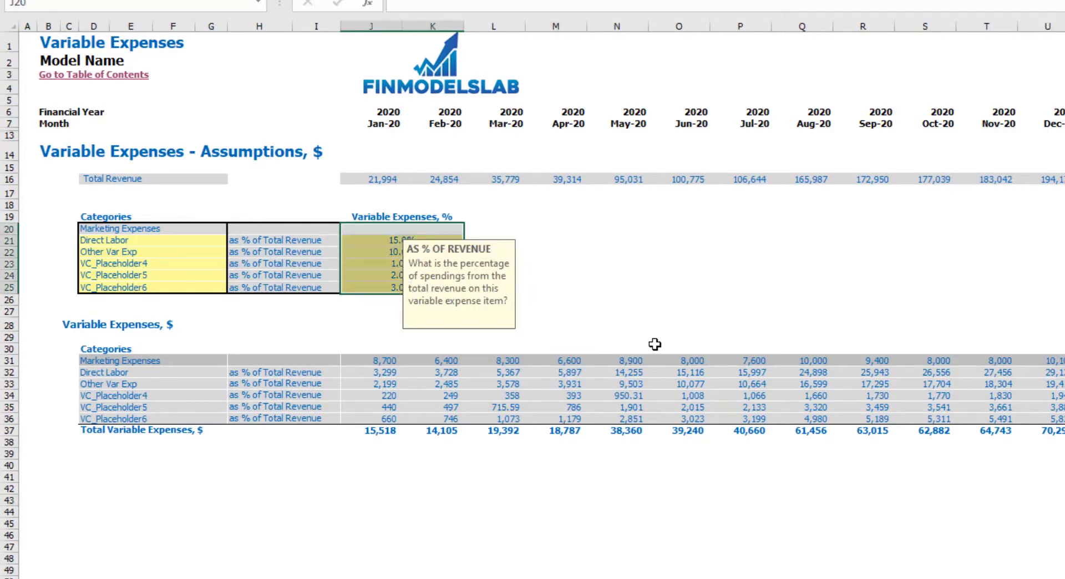
# Step: Expand Total Variable Expenses on the Income Statement sheet and examine its category rows and Jan-20 total
pyautogui.click(288, 577)
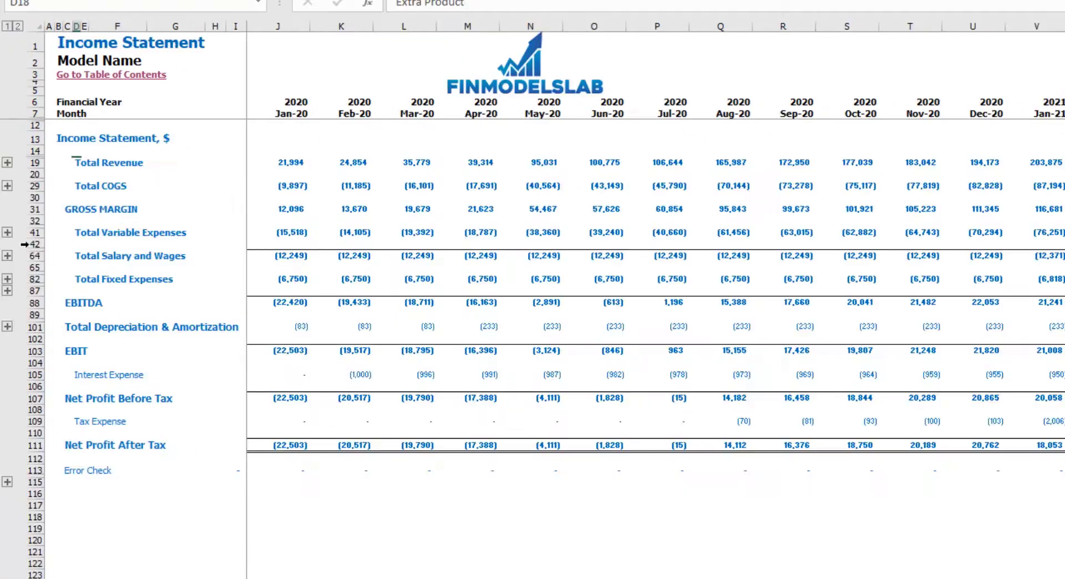
pyautogui.click(7, 232)
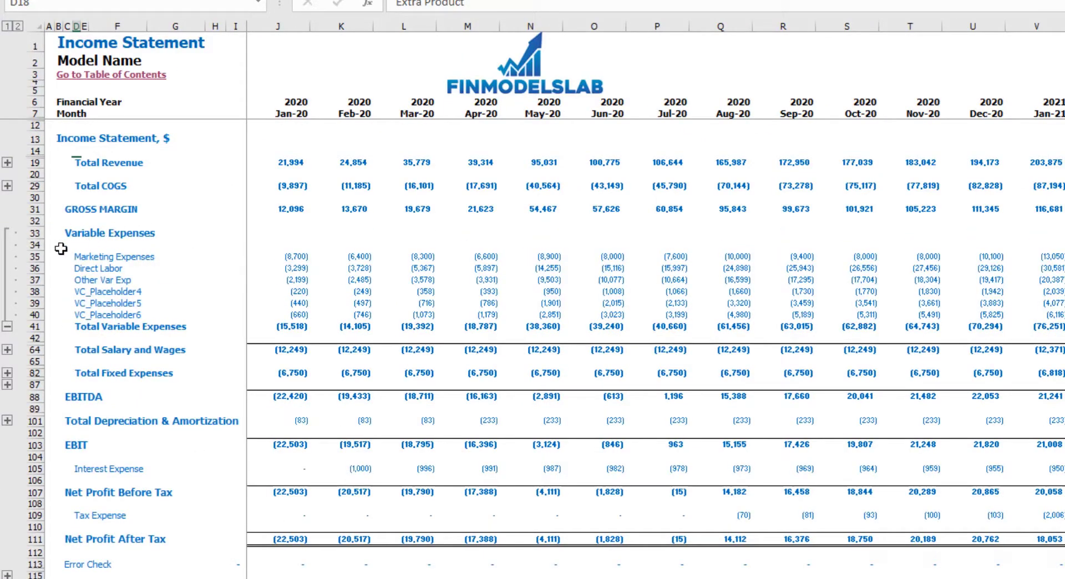
pyautogui.moveTo(37, 234); pyautogui.dragTo(58, 313)
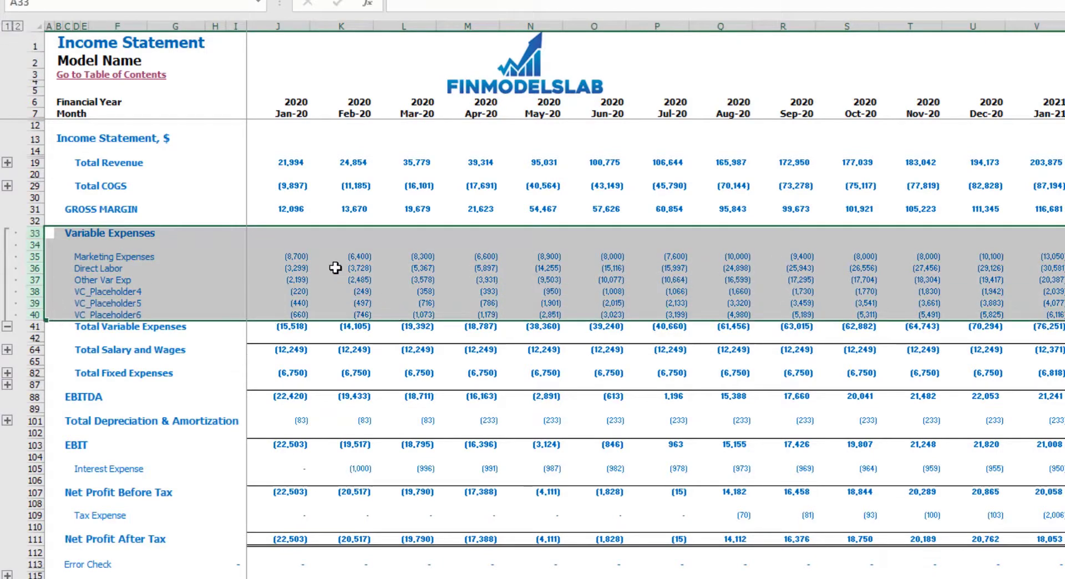
pyautogui.click(291, 328)
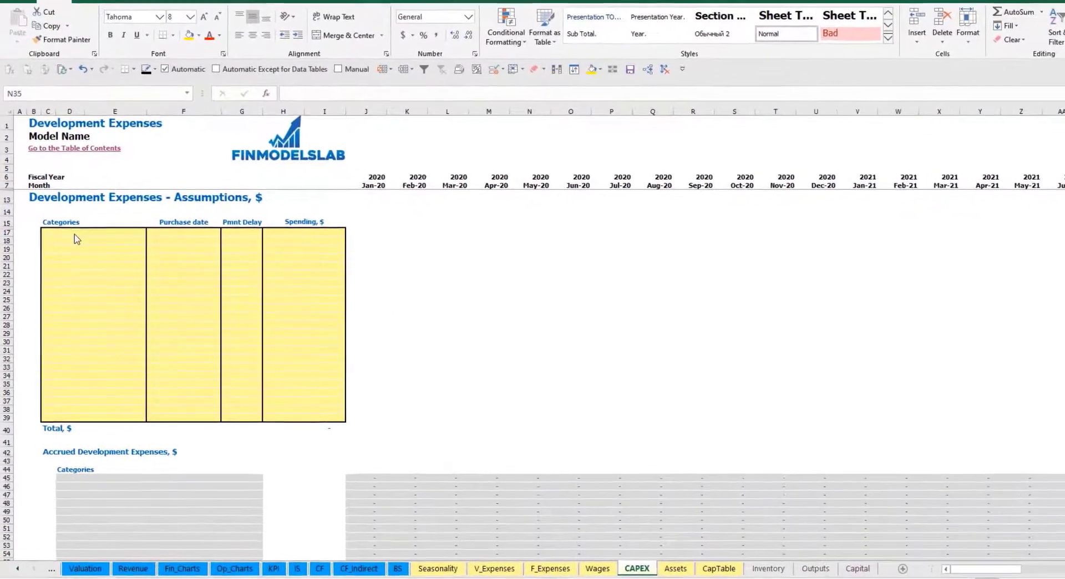
# Step: Enter Kitchen and Other dev exp as the first two development expense categories on the CAPEX sheet
pyautogui.click(80, 232)
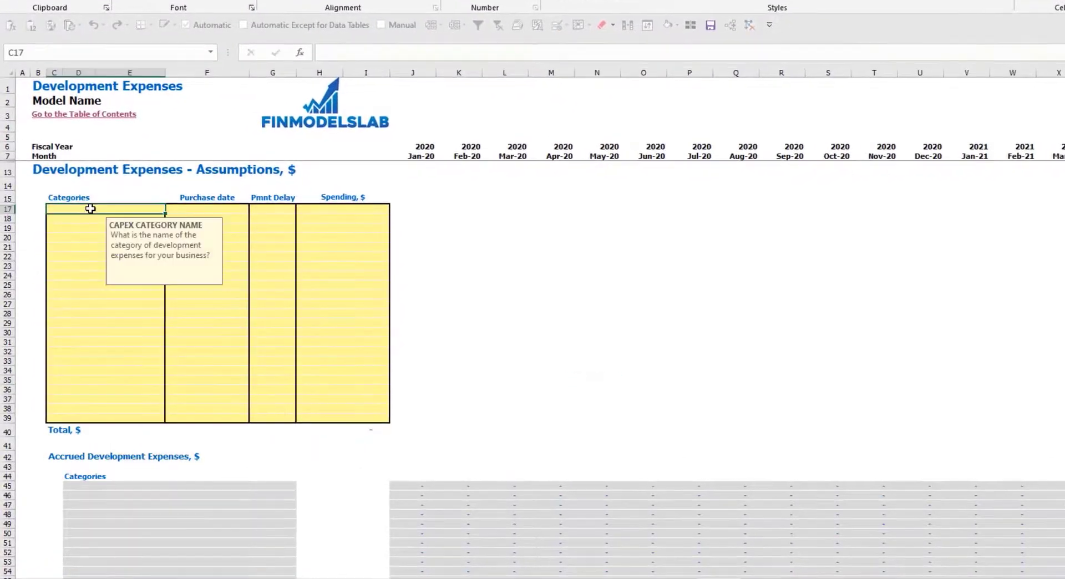
pyautogui.write('Kitche')
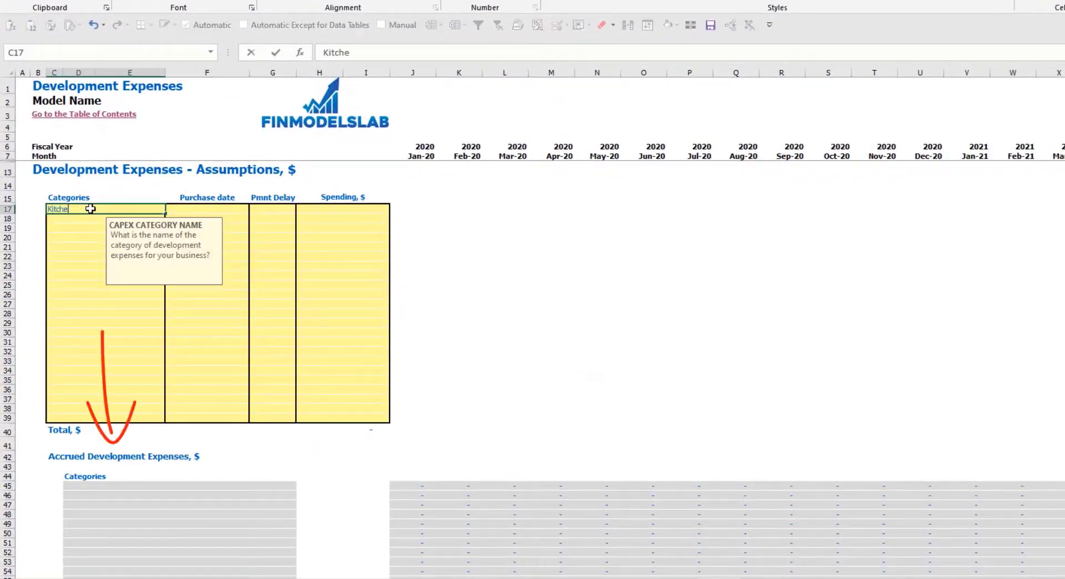
pyautogui.write('n')
pyautogui.press('Return')
pyautogui.write('Other dev exp')
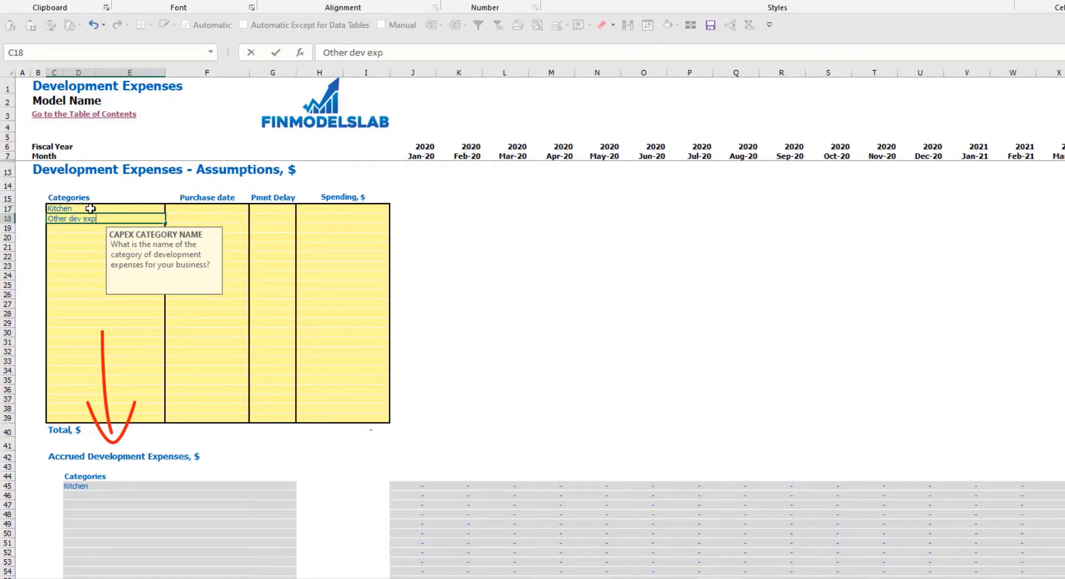
pyautogui.press('Return')
# Step: Set the purchase dates to Feb-20 for Kitchen and Mar-20 for Other dev exp
pyautogui.click(223, 207)
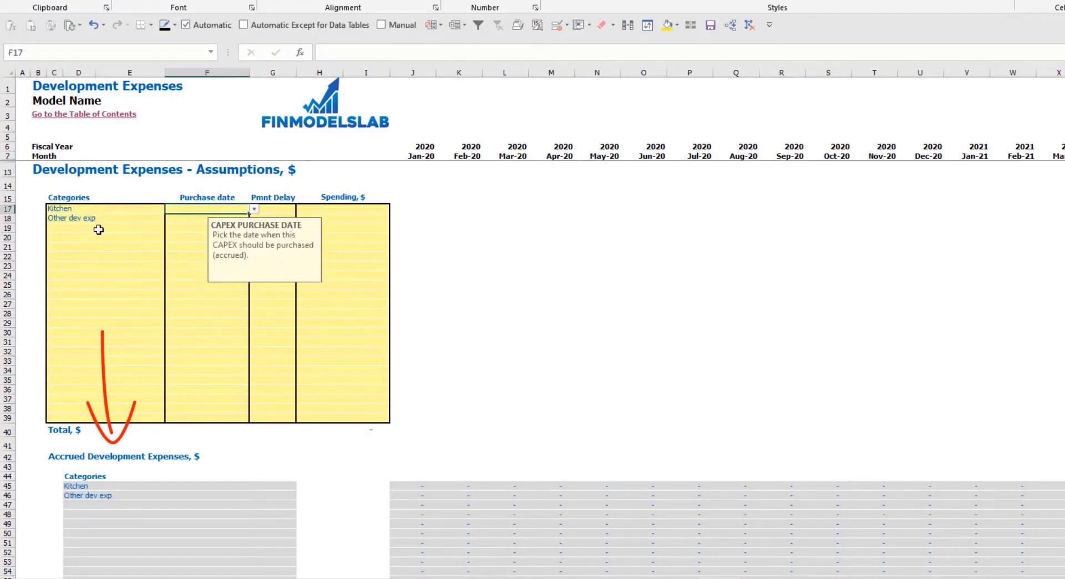
pyautogui.click(253, 210)
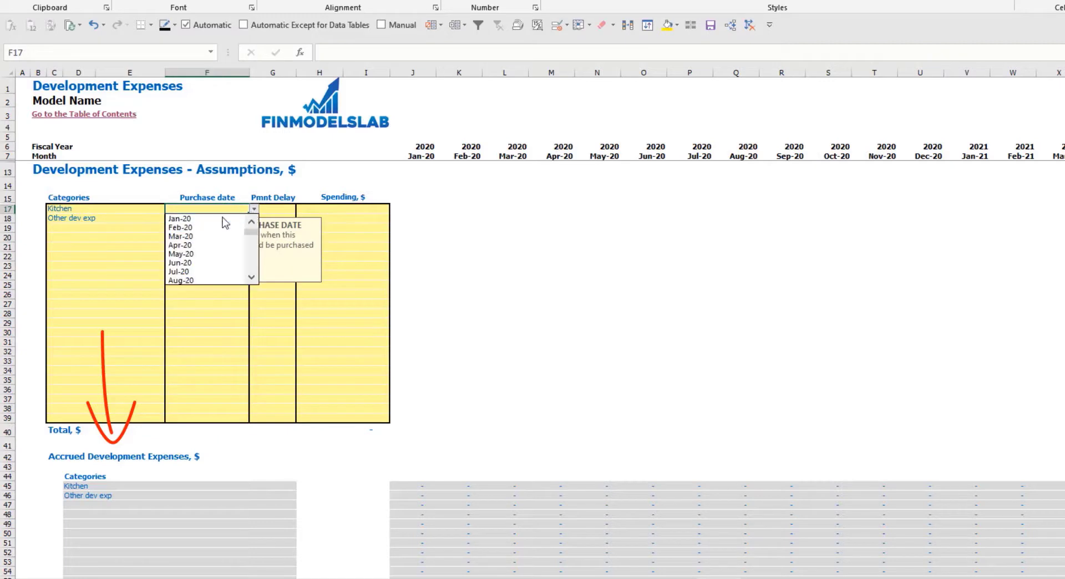
pyautogui.click(183, 227)
pyautogui.click(227, 219)
pyautogui.click(254, 218)
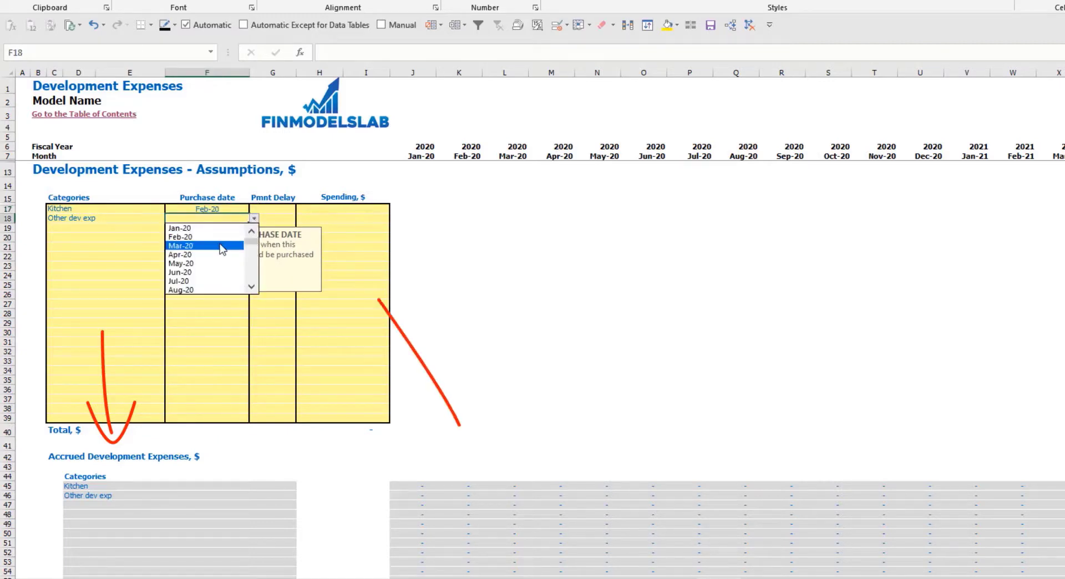
pyautogui.click(222, 246)
# Step: Set the spending to 50,000 for Kitchen and 10,000 for Other dev exp
pyautogui.click(347, 212)
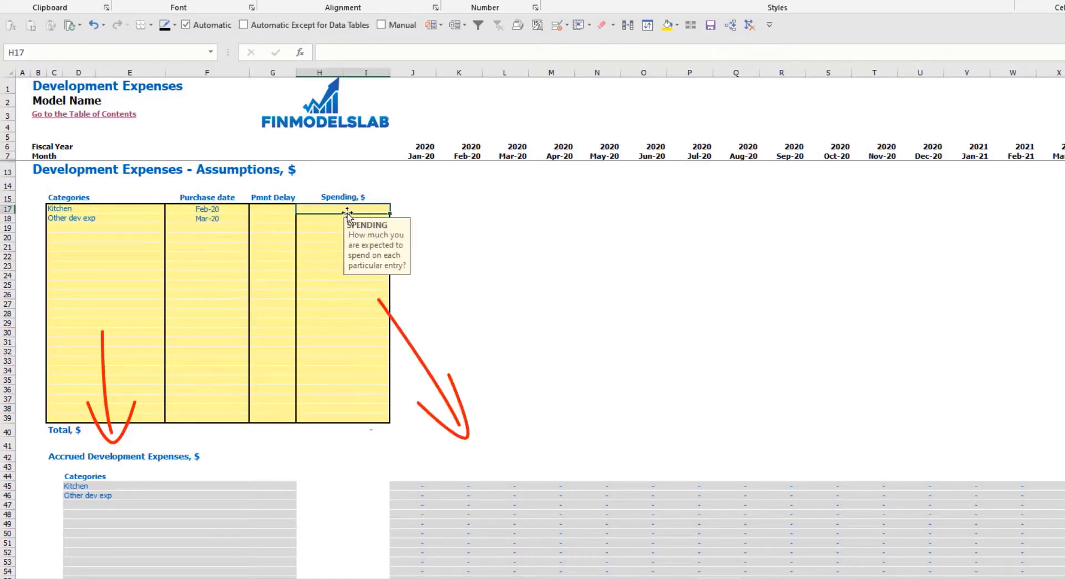
pyautogui.write('50000')
pyautogui.press('Return')
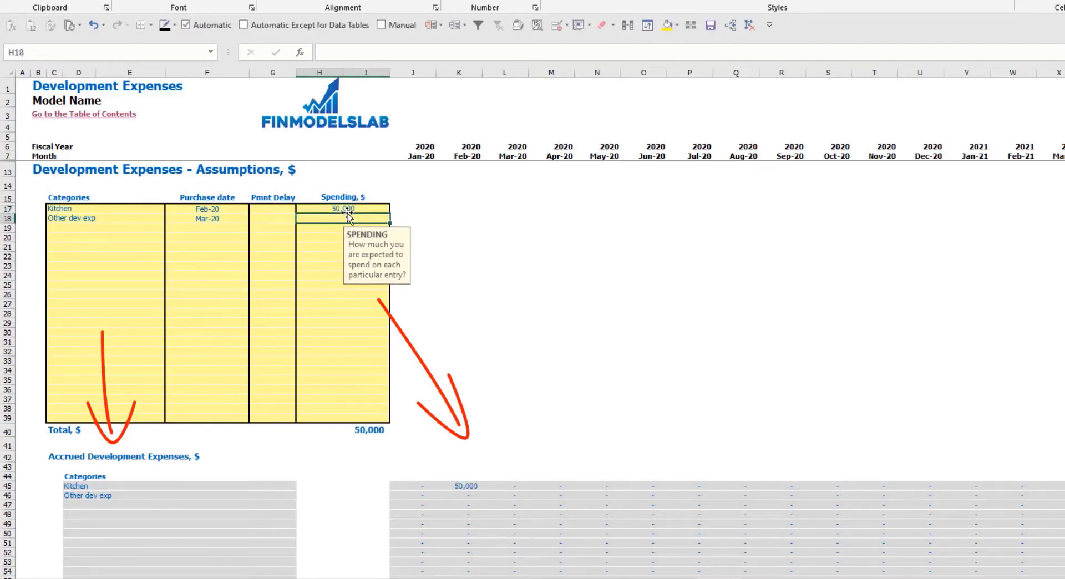
pyautogui.write('10,')
pyautogui.write('0000')
pyautogui.press('Return')
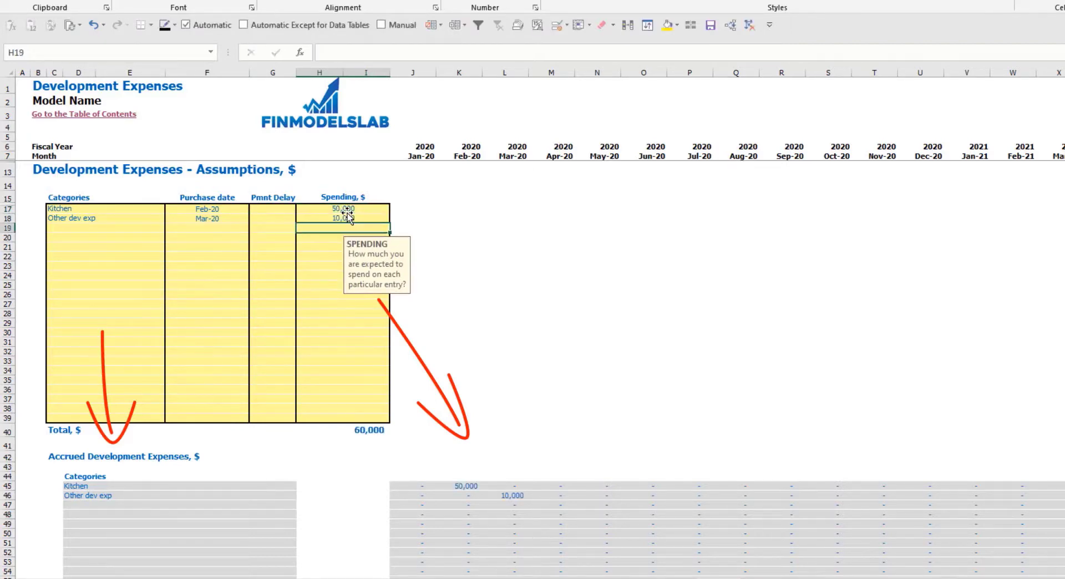
# Step: Set the Kitchen payment delay to 2M and check its payment month in the Paid Development Expenses table
pyautogui.click(275, 209)
pyautogui.click(301, 209)
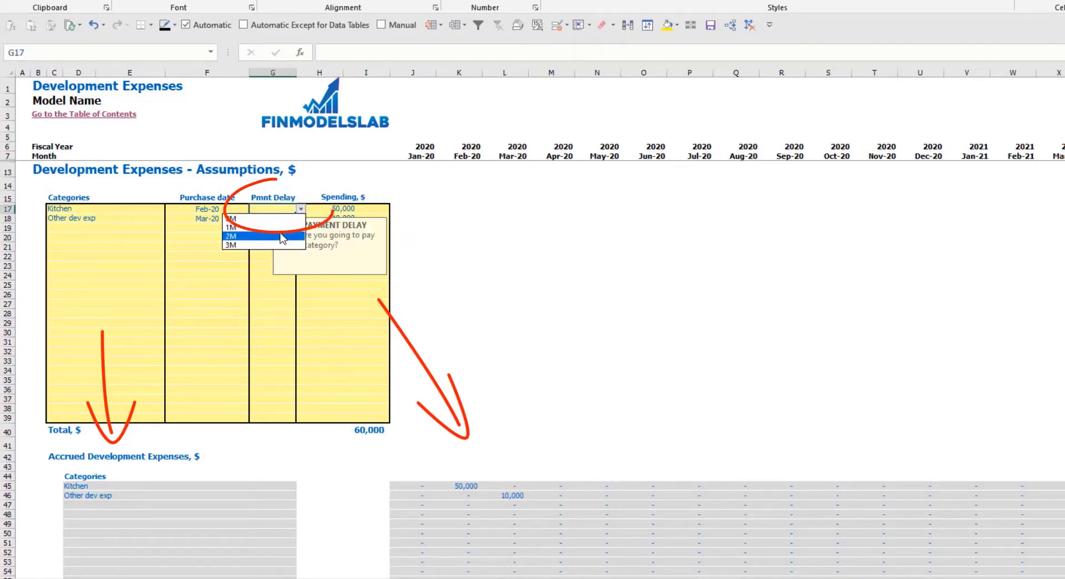
pyautogui.click(258, 230)
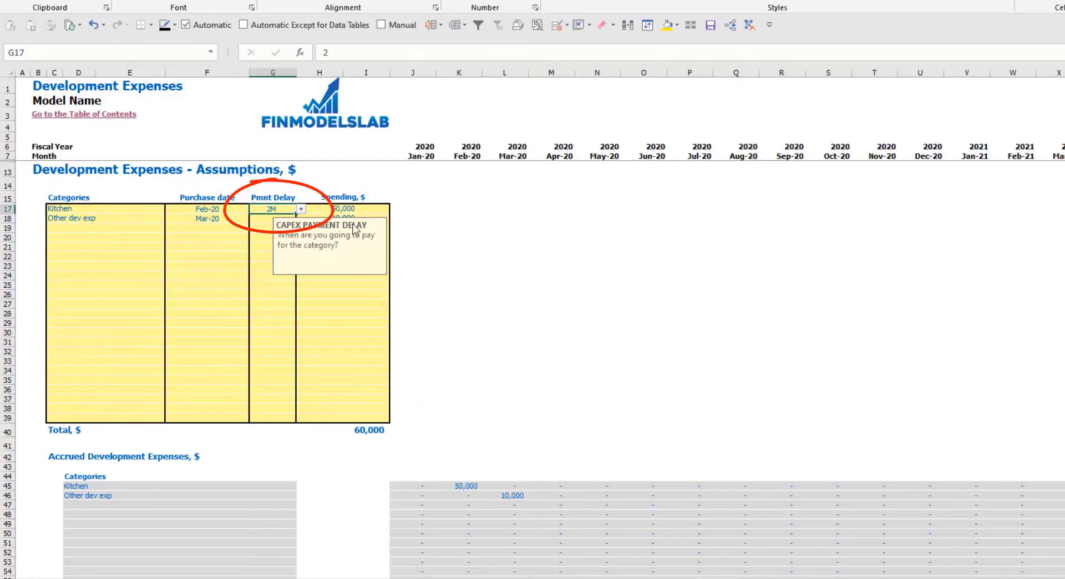
pyautogui.scroll(-10, 511, 456)
pyautogui.click(552, 462)
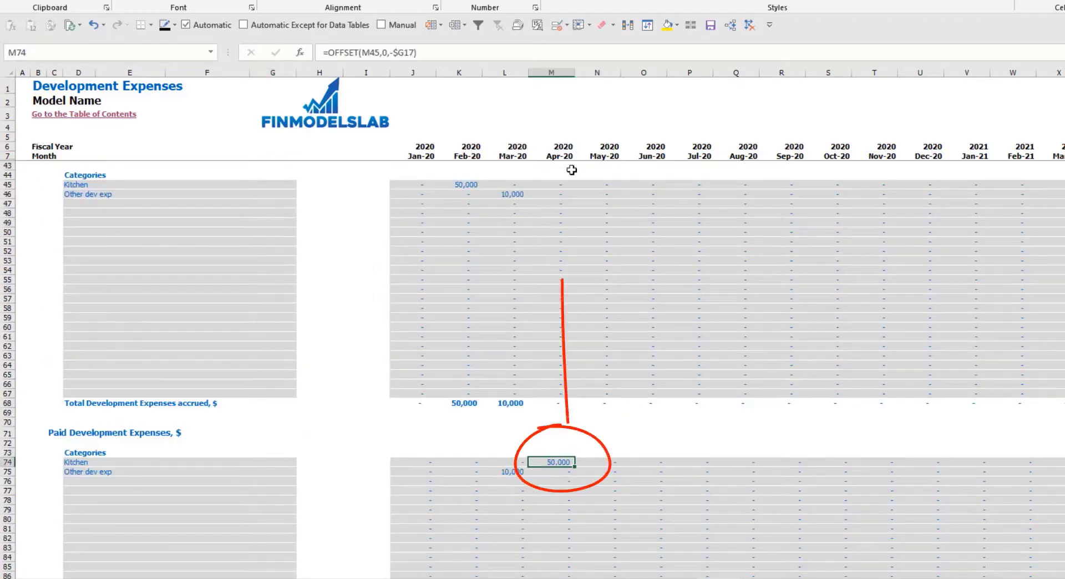
# Step: Set the Other dev exp payment delay to 3M and check its payment month in the Paid Development Expenses table
pyautogui.scroll(10, 274, 241)
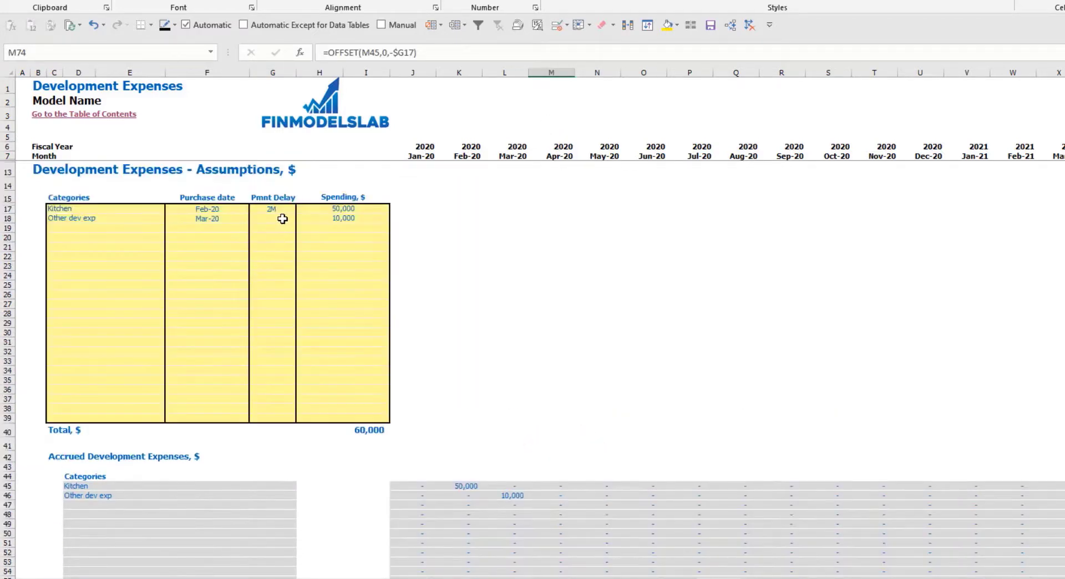
pyautogui.click(282, 219)
pyautogui.click(300, 219)
pyautogui.click(260, 252)
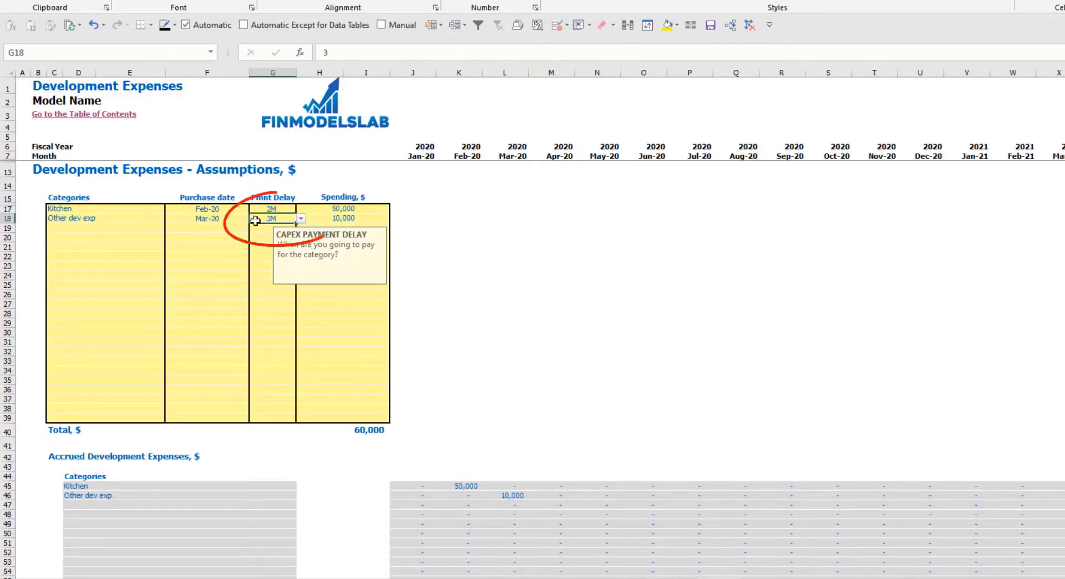
pyautogui.scroll(-10, 542, 392)
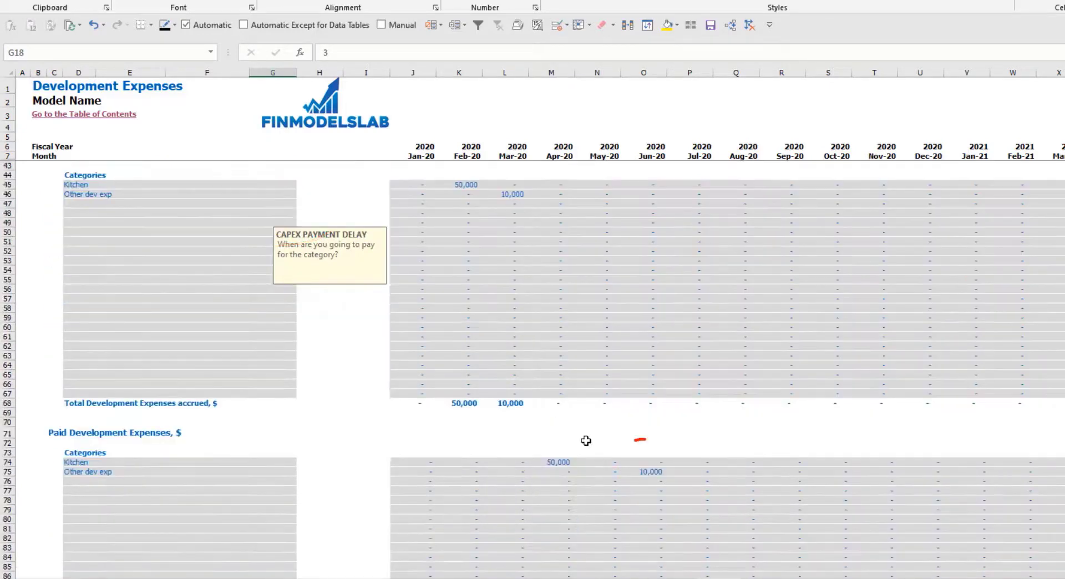
pyautogui.click(644, 481)
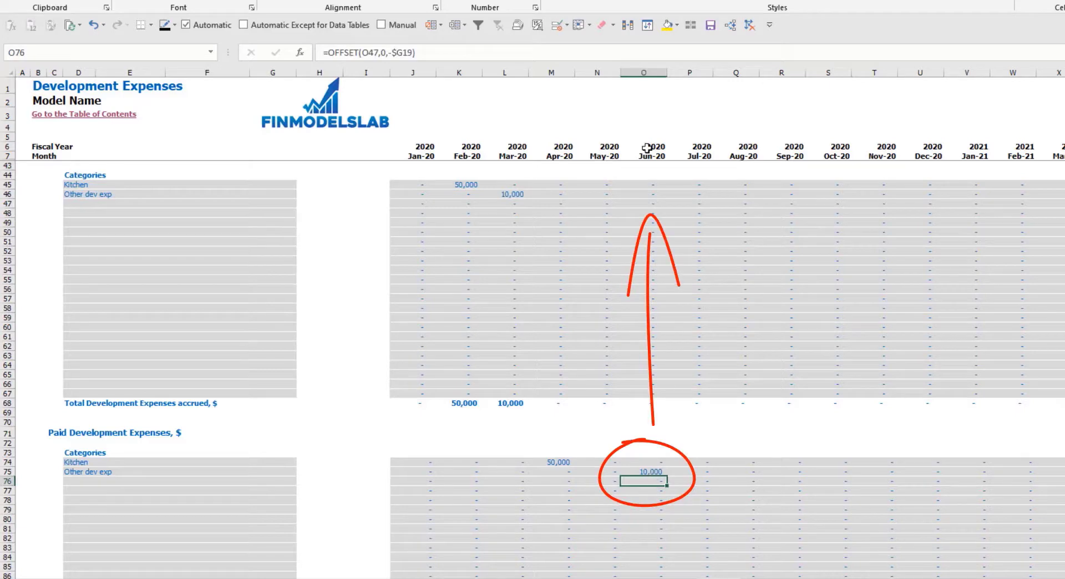
# Step: Trace the development spending total to Development CAPEX on the Book Assets sheet, including its useful time, book depreciation and closing net book value
pyautogui.scroll(10, 402, 323)
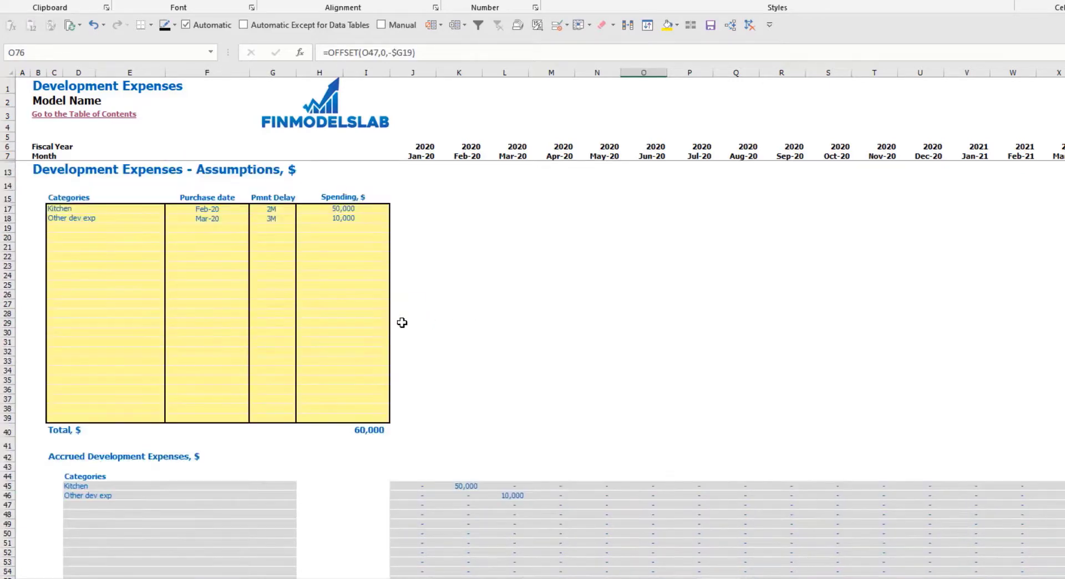
pyautogui.click(298, 432)
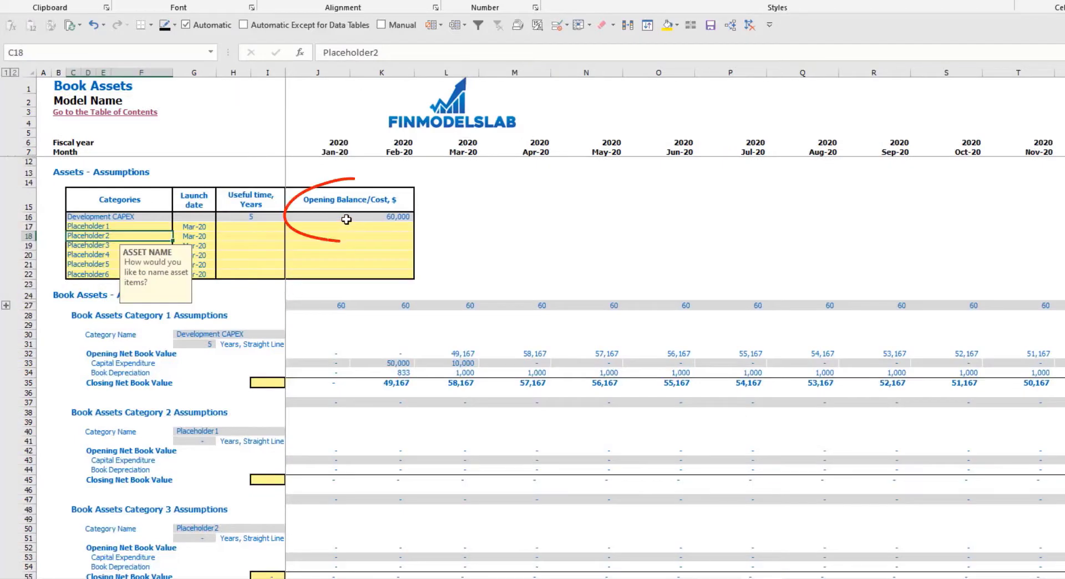
pyautogui.moveTo(147, 216); pyautogui.dragTo(366, 216)
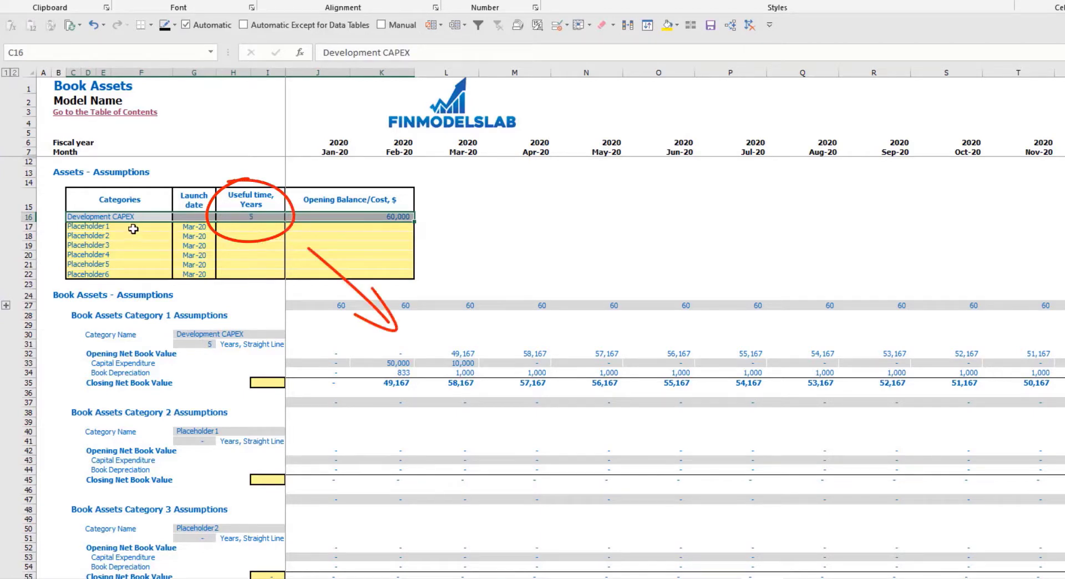
pyautogui.moveTo(401, 374); pyautogui.dragTo(693, 372)
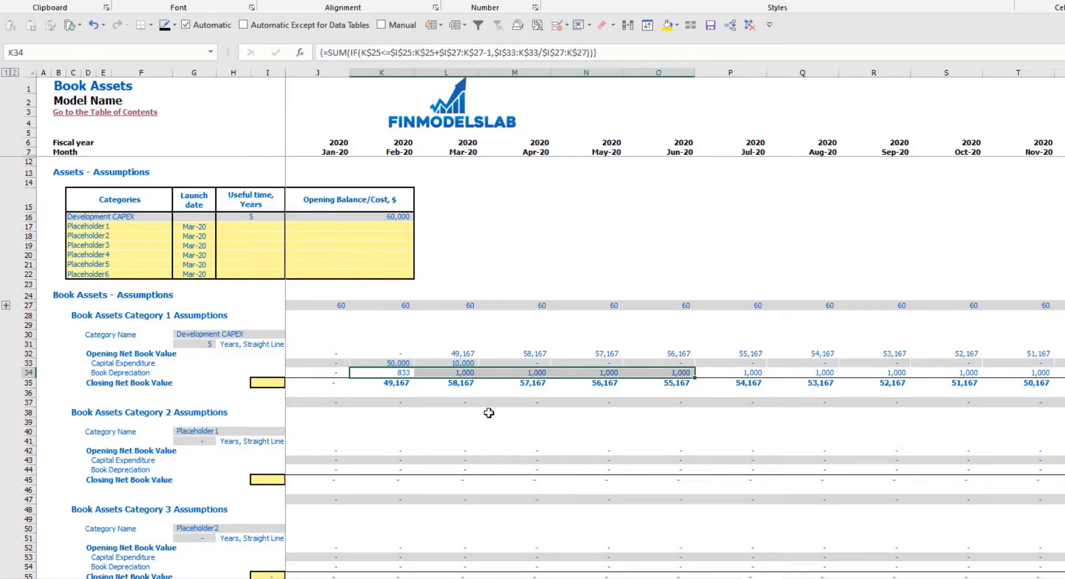
pyautogui.moveTo(389, 384); pyautogui.dragTo(678, 385)
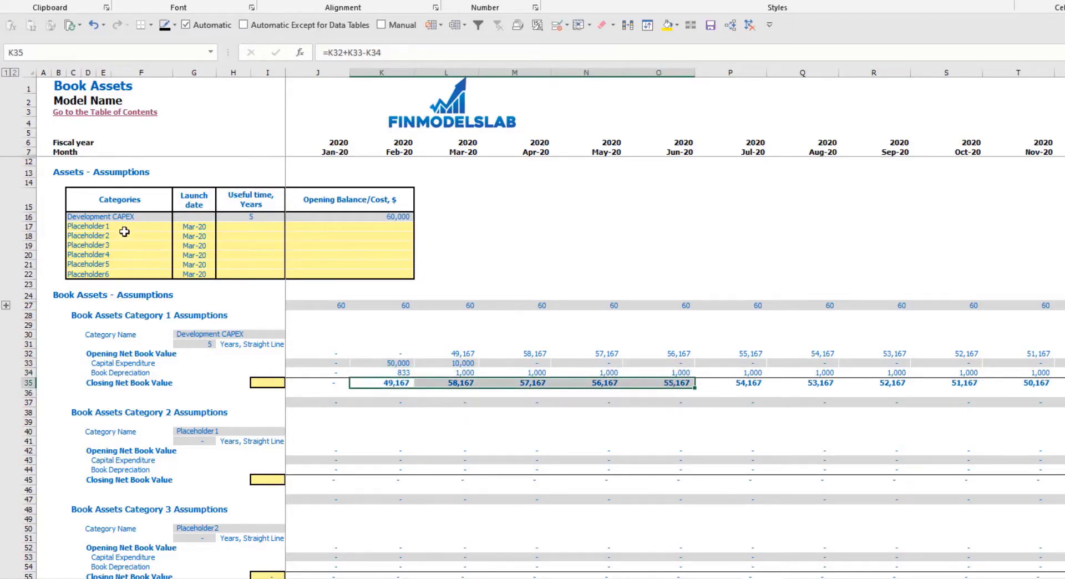
# Step: Rename Placeholder1 in the asset assumptions to Other CAPEX and set its launch date to Jun-20
pyautogui.moveTo(125, 232); pyautogui.dragTo(124, 270)
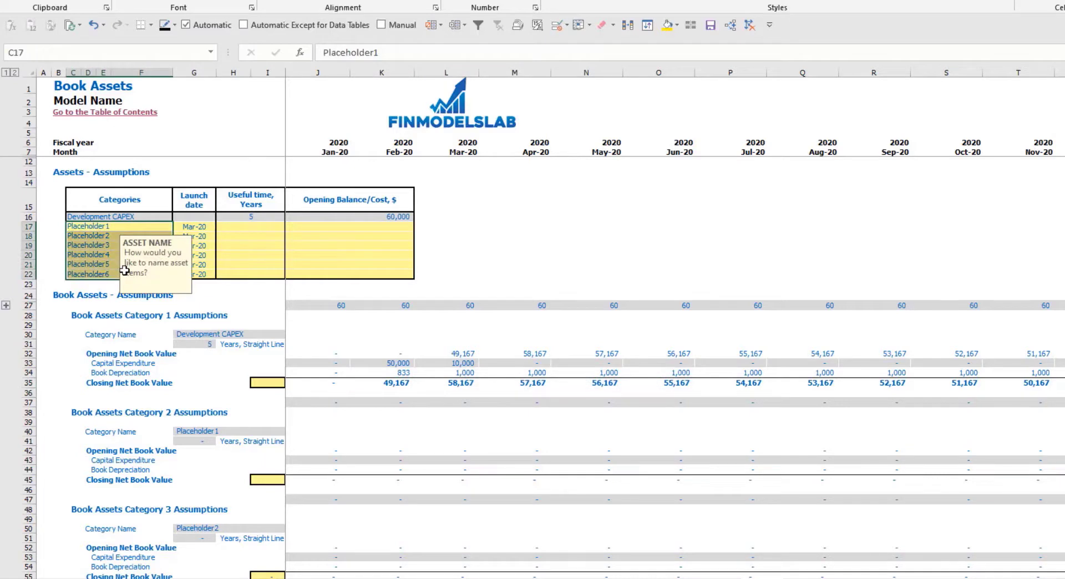
pyautogui.click(95, 226)
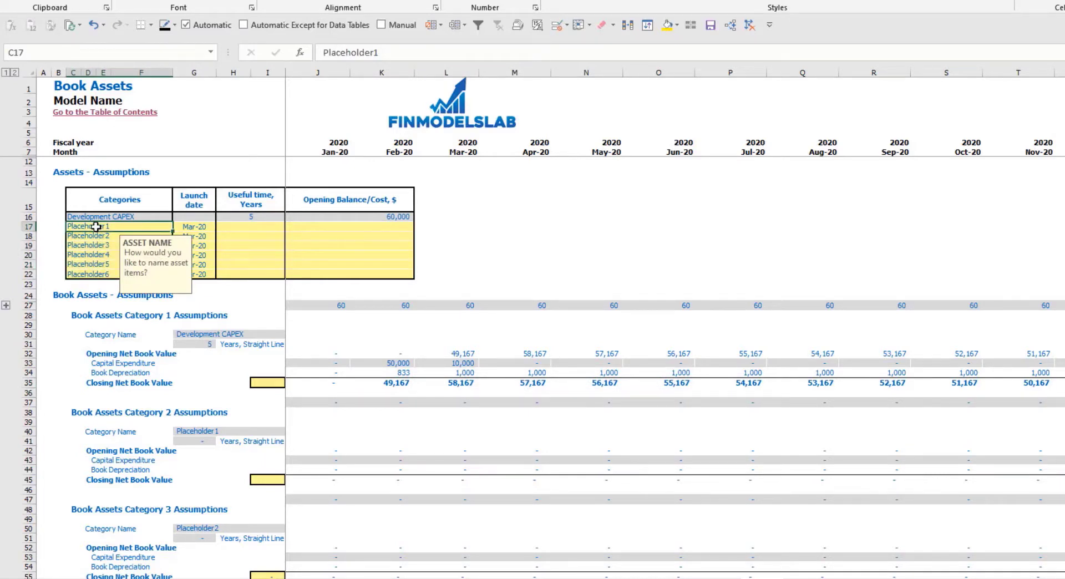
pyautogui.write('Other CAPEX')
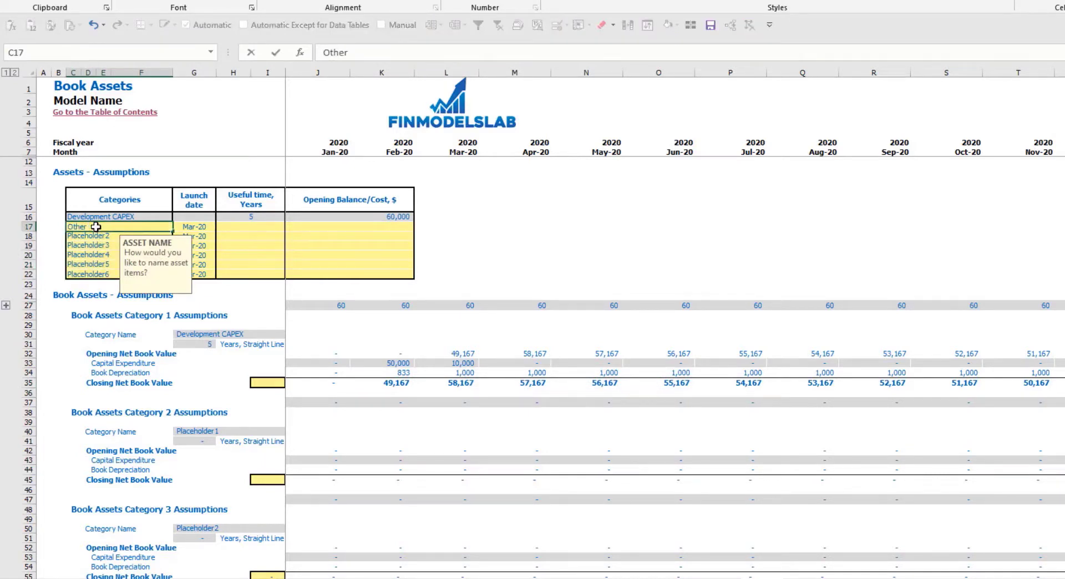
pyautogui.click(207, 227)
pyautogui.click(221, 227)
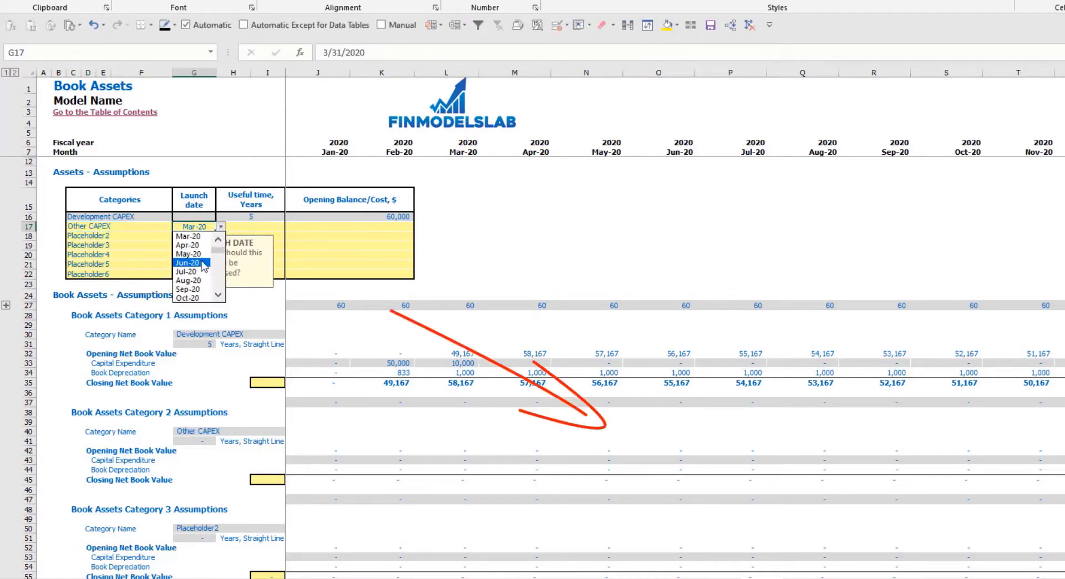
pyautogui.click(189, 263)
# Step: Set the Other CAPEX useful time to 3 years and its opening balance/cost to 5,000
pyautogui.click(266, 226)
pyautogui.write('3')
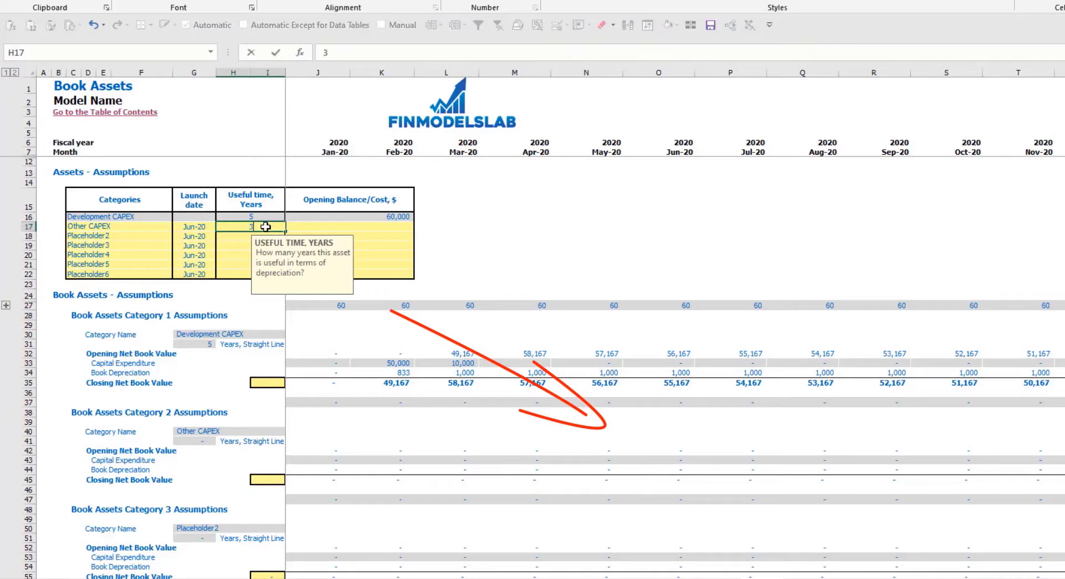
pyautogui.press('Return')
pyautogui.click(341, 223)
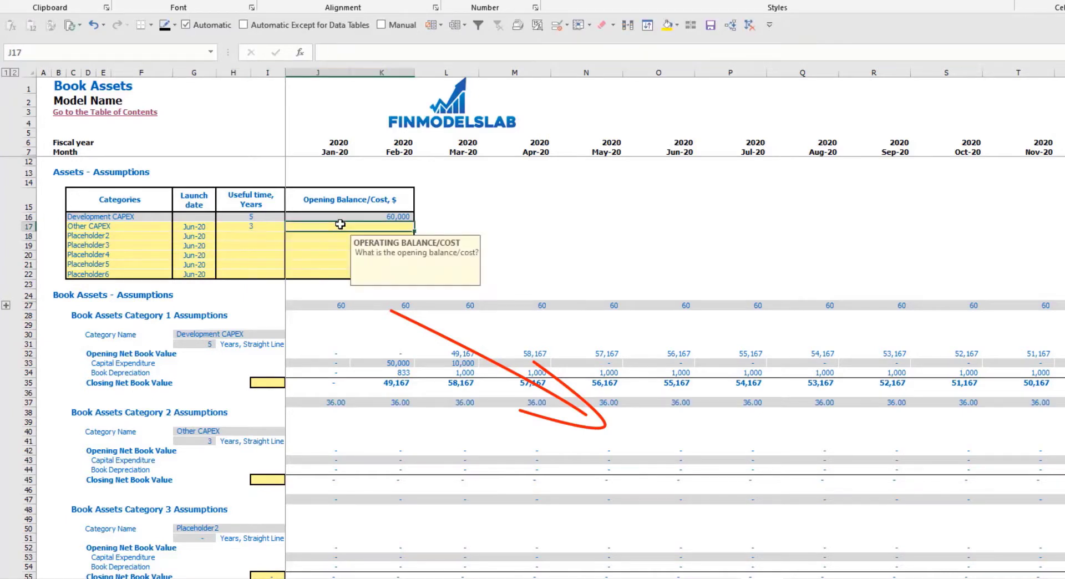
pyautogui.write('5,00')
pyautogui.write('00')
pyautogui.press('Return')
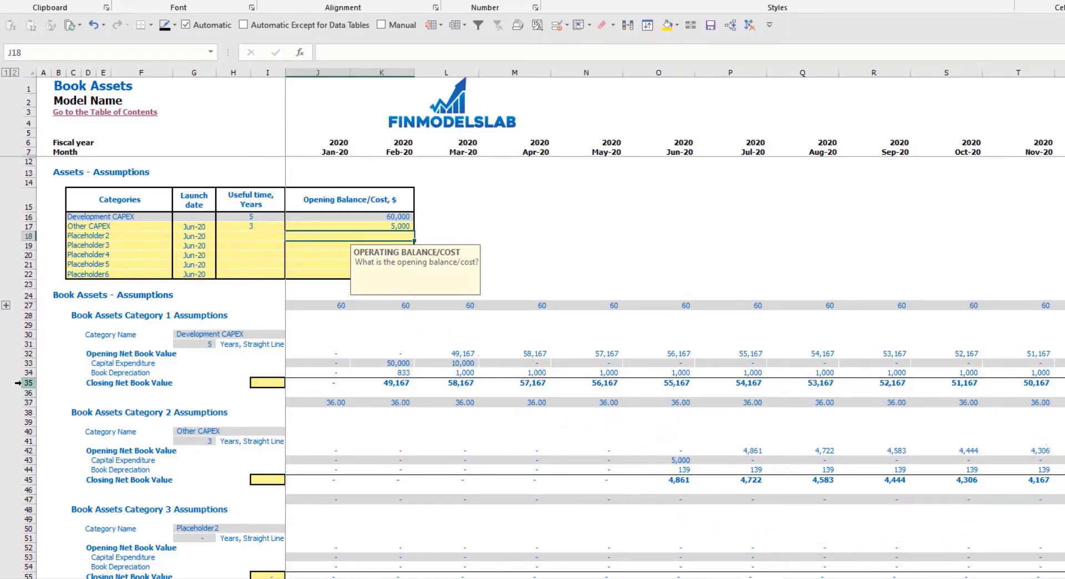
# Step: Check Total Depreciation & Amortization on the Income Statement and Fixed Assets Capital Expenditure on the Cash Flow Statement
pyautogui.hotkey('ctrl', 'pagedown')
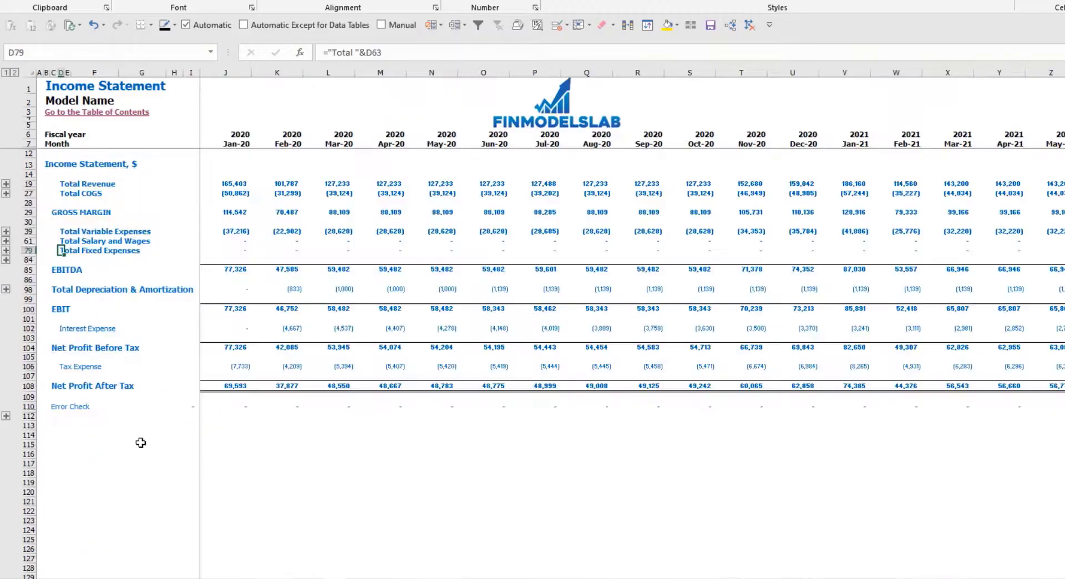
pyautogui.click(26, 289)
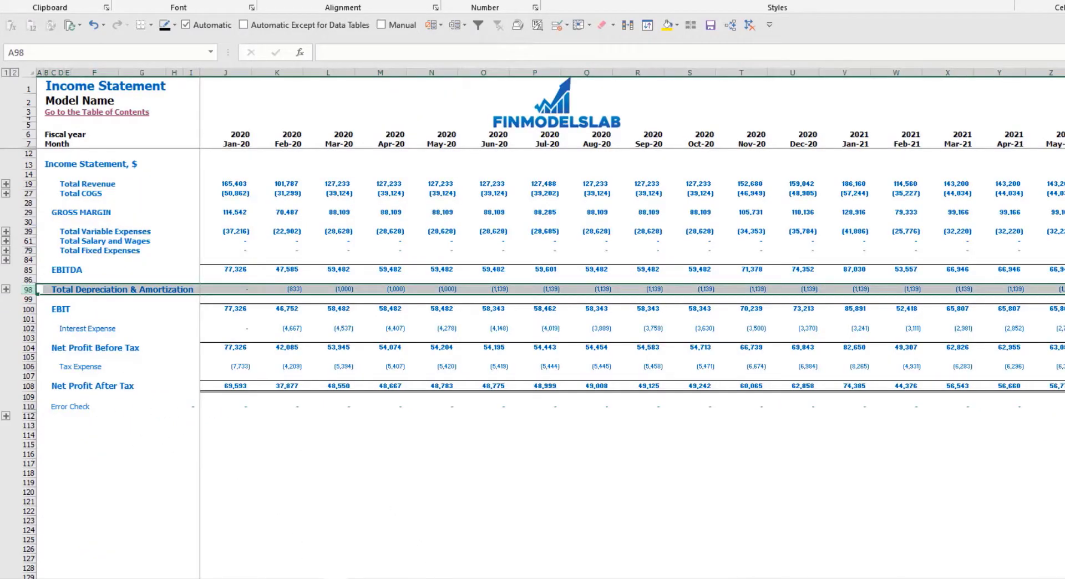
pyautogui.hotkey('ctrl', 'pagedown')
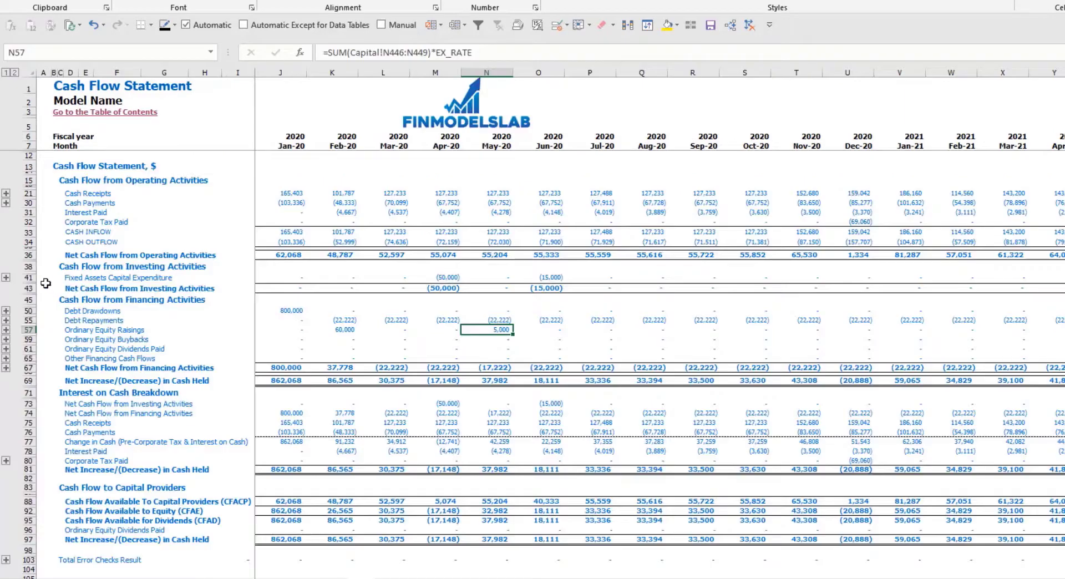
pyautogui.click(30, 279)
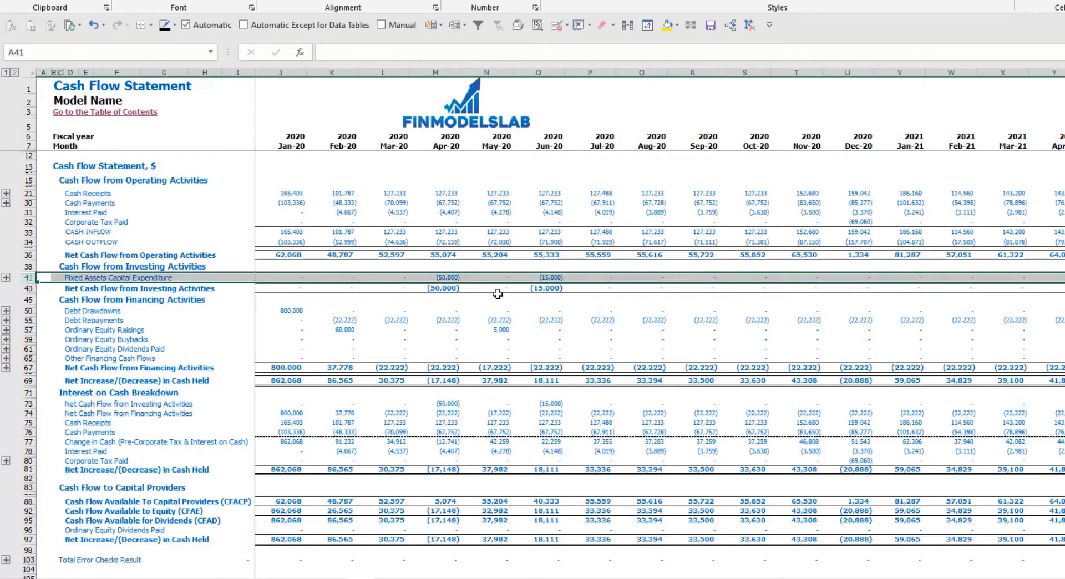
# Step: Examine the Fixed Assets, Assets Closing Net Book Value, CAPEX Prepayment and CAPEX Payable rows on the Balance Sheet
pyautogui.hotkey('ctrl', 'pagedown')
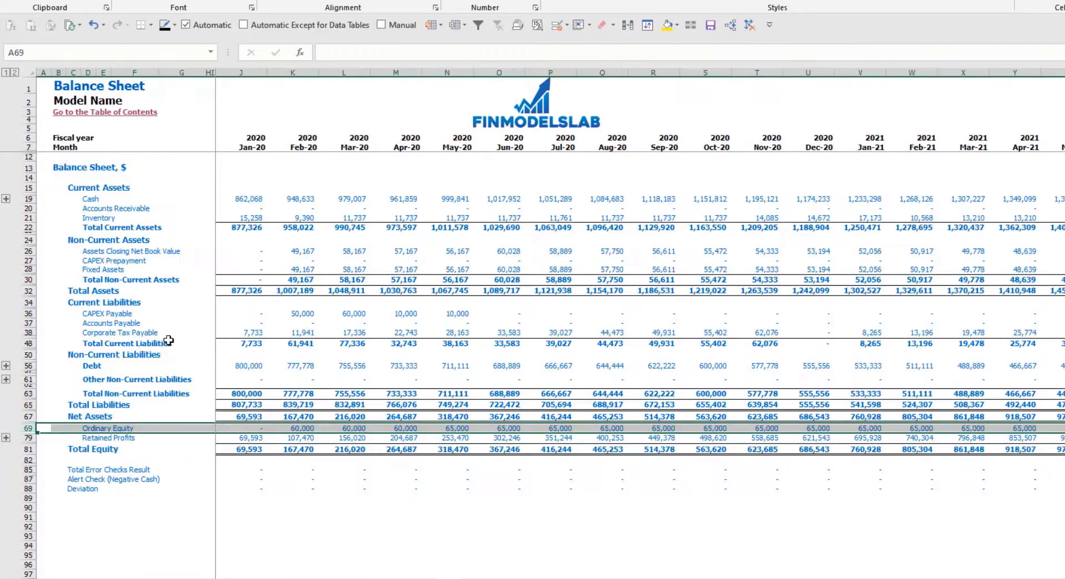
pyautogui.click(27, 268)
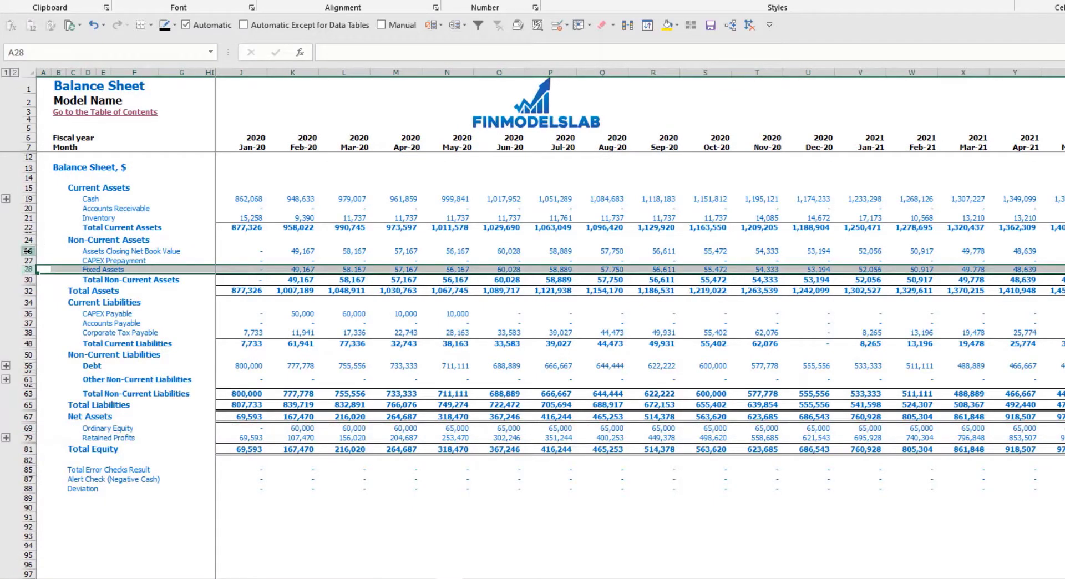
pyautogui.click(27, 251)
pyautogui.click(28, 261)
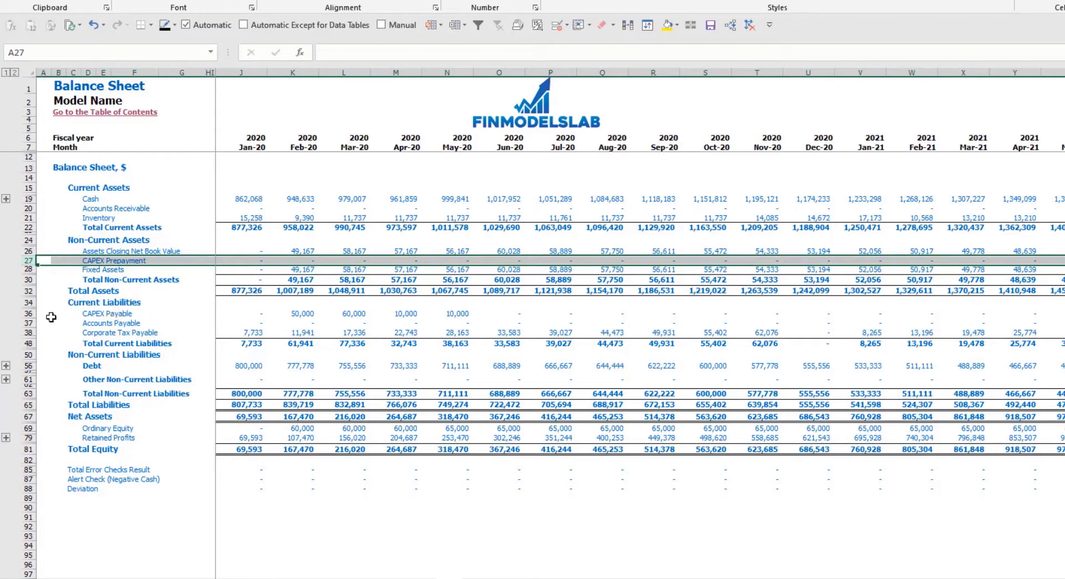
pyautogui.click(27, 314)
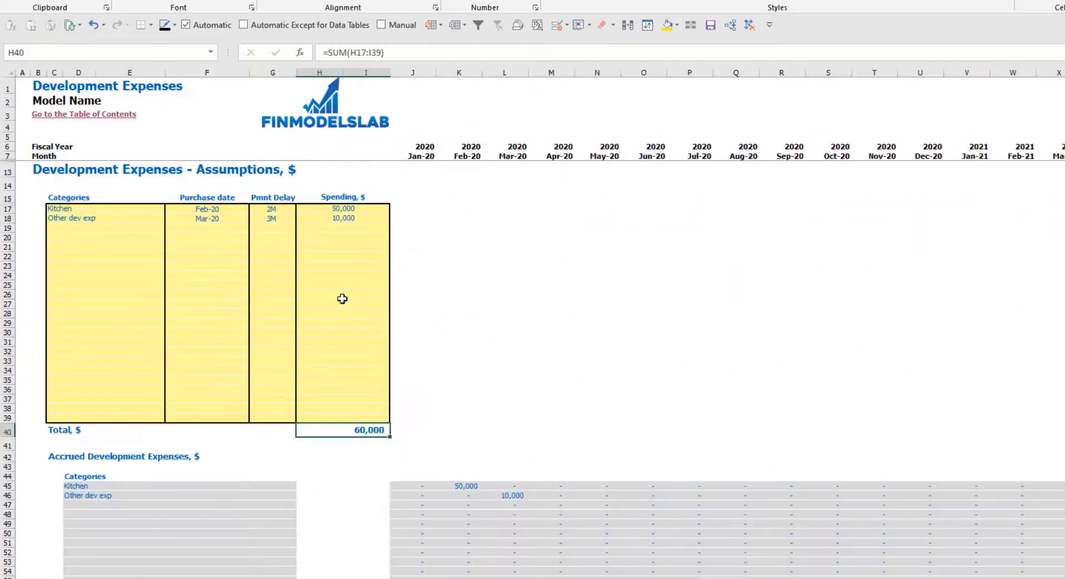
# Step: Set the payment delay to 0M for both Kitchen and Other dev exp in the Development Expenses assumptions
pyautogui.click(278, 210)
pyautogui.click(263, 219)
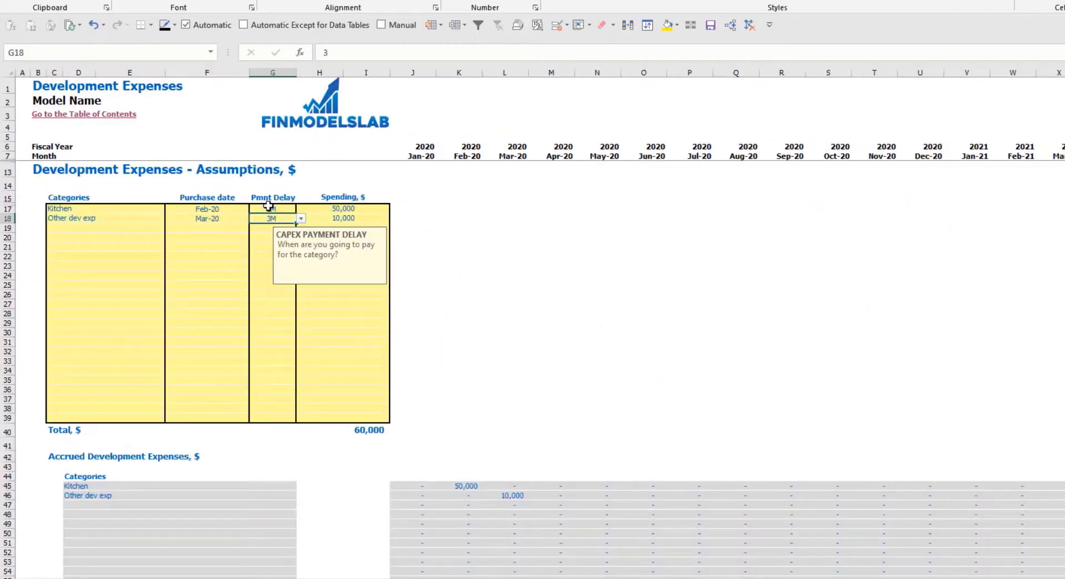
pyautogui.click(269, 209)
pyautogui.click(300, 209)
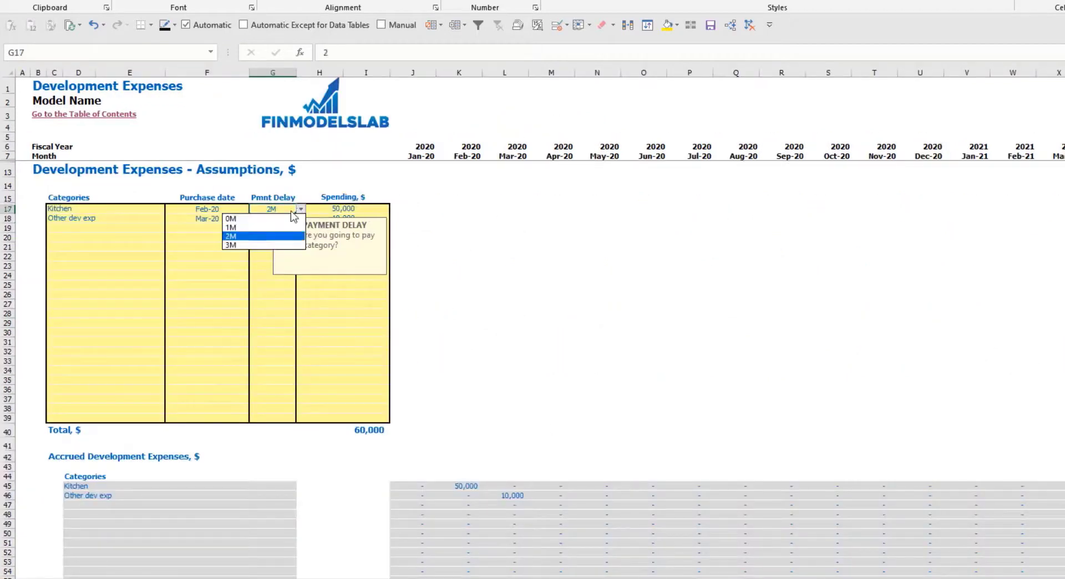
pyautogui.click(265, 219)
pyautogui.click(275, 218)
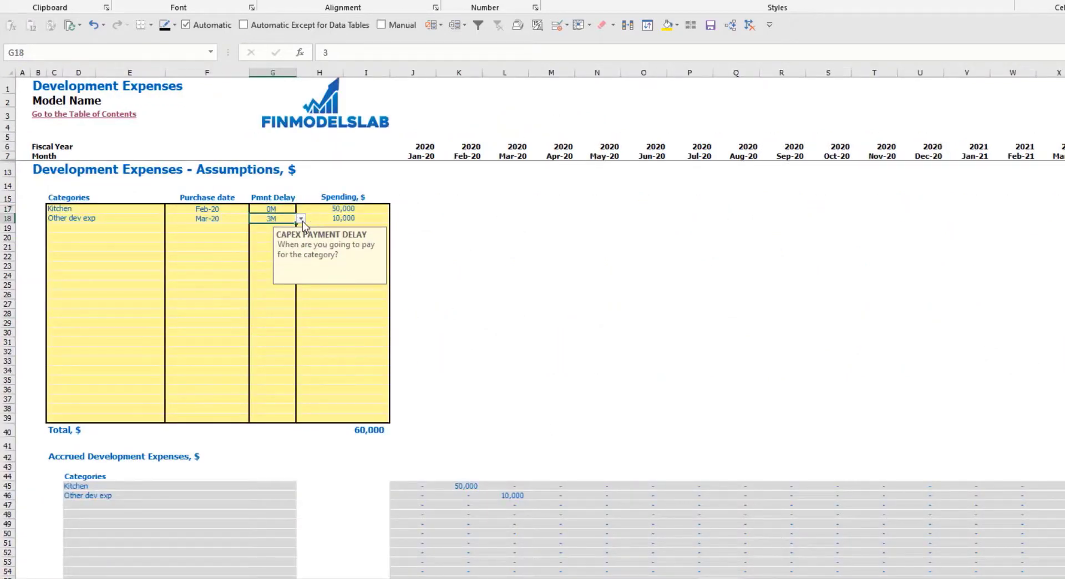
pyautogui.click(301, 219)
pyautogui.click(269, 228)
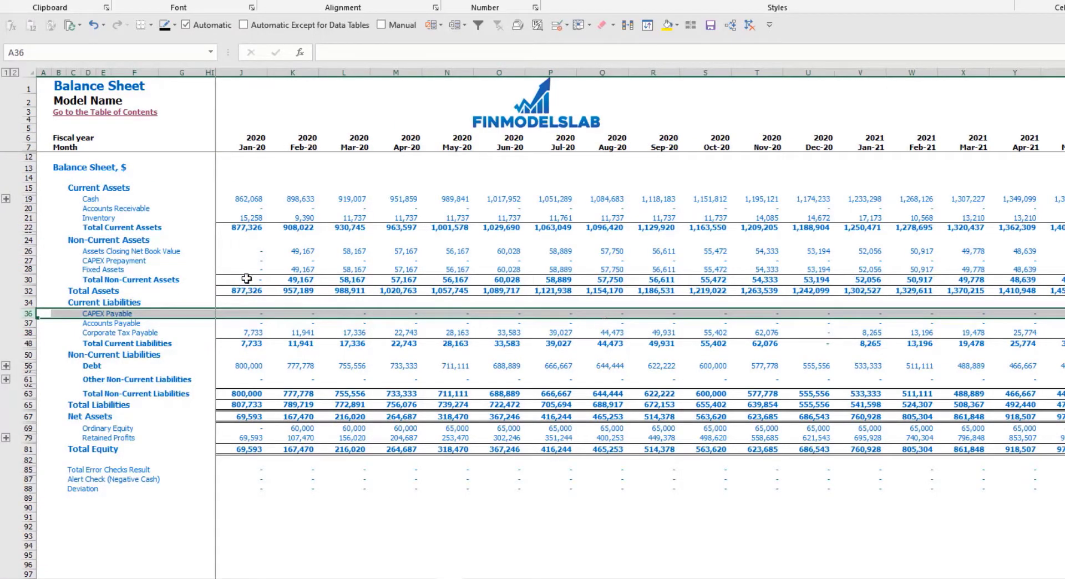
# Step: Compare the Balance Sheet's closing net book value and CAPEX prepayment with its fixed assets over the months from Feb-20
pyautogui.click(298, 250)
pyautogui.moveTo(299, 250); pyautogui.dragTo(499, 260)
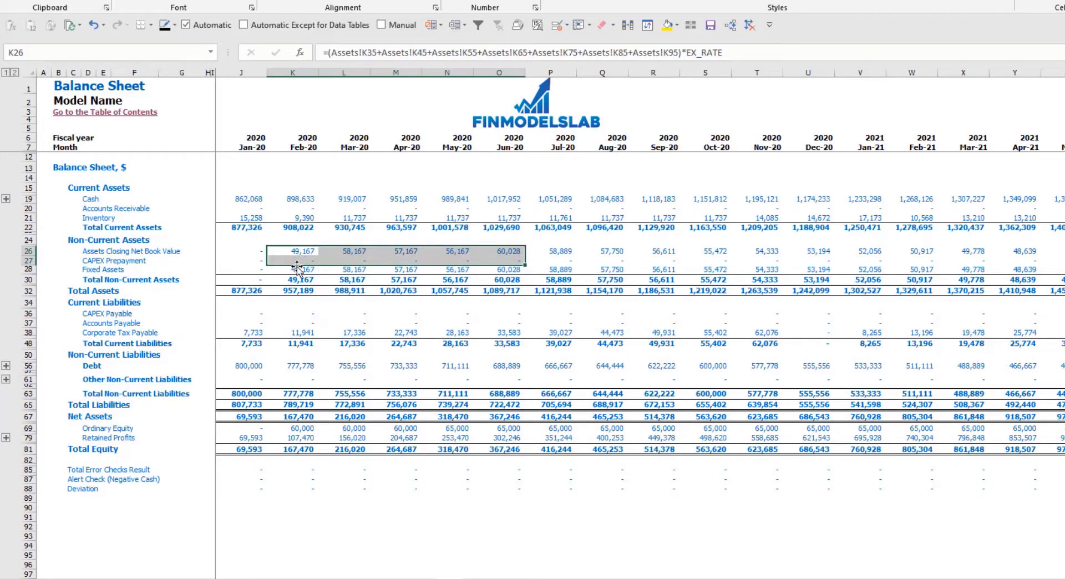
pyautogui.moveTo(300, 270); pyautogui.dragTo(557, 268)
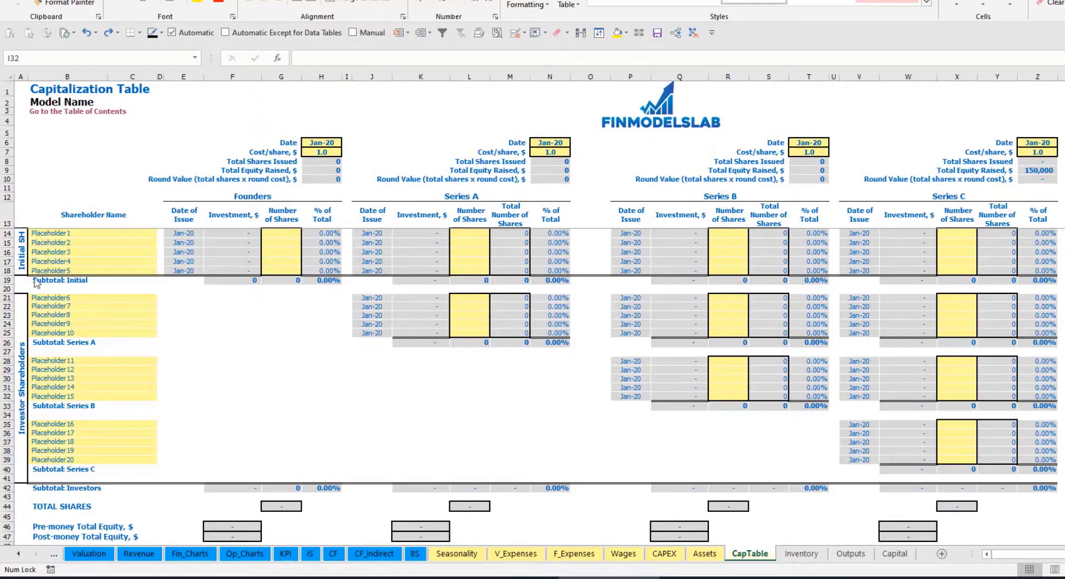
# Step: Name the first two initial shareholders in the Capitalization Table Founder 1 and Founder 2
pyautogui.click(53, 232)
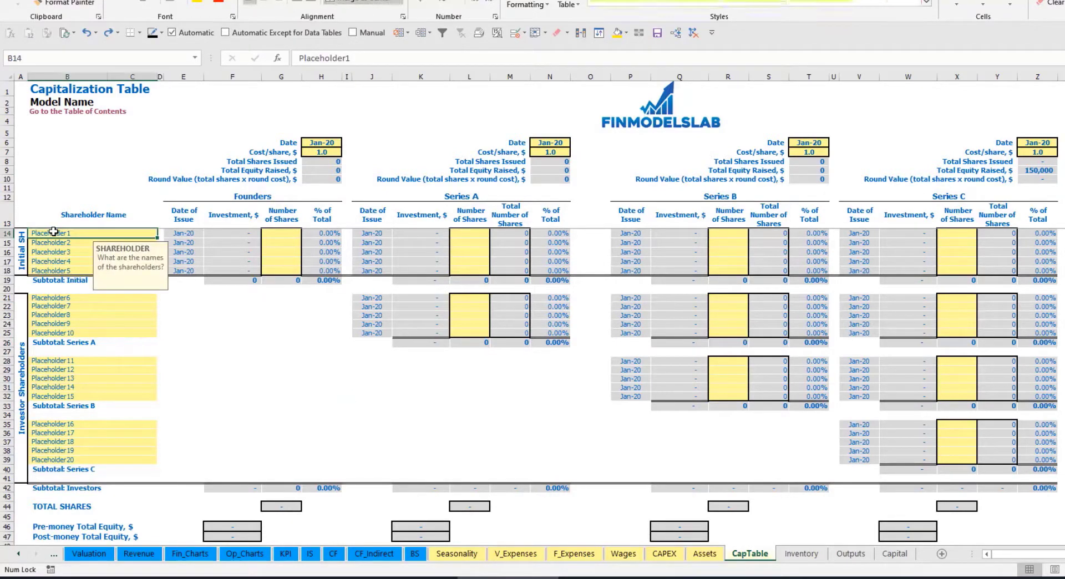
pyautogui.write('Found')
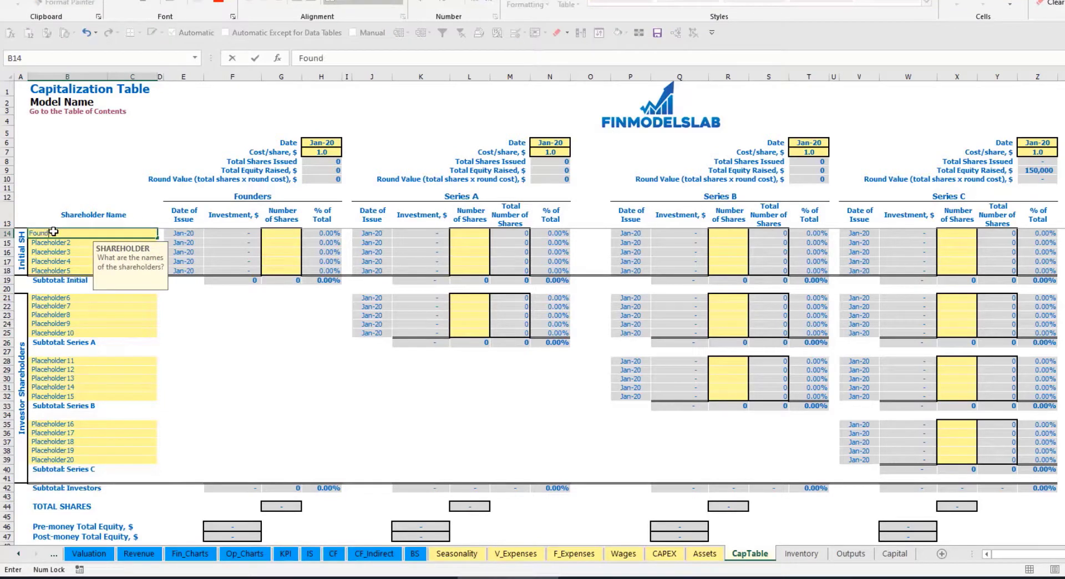
pyautogui.write('er 1')
pyautogui.press('Return')
pyautogui.press('Up')
pyautogui.hotkey('ctrl', 'c')
pyautogui.press('Down')
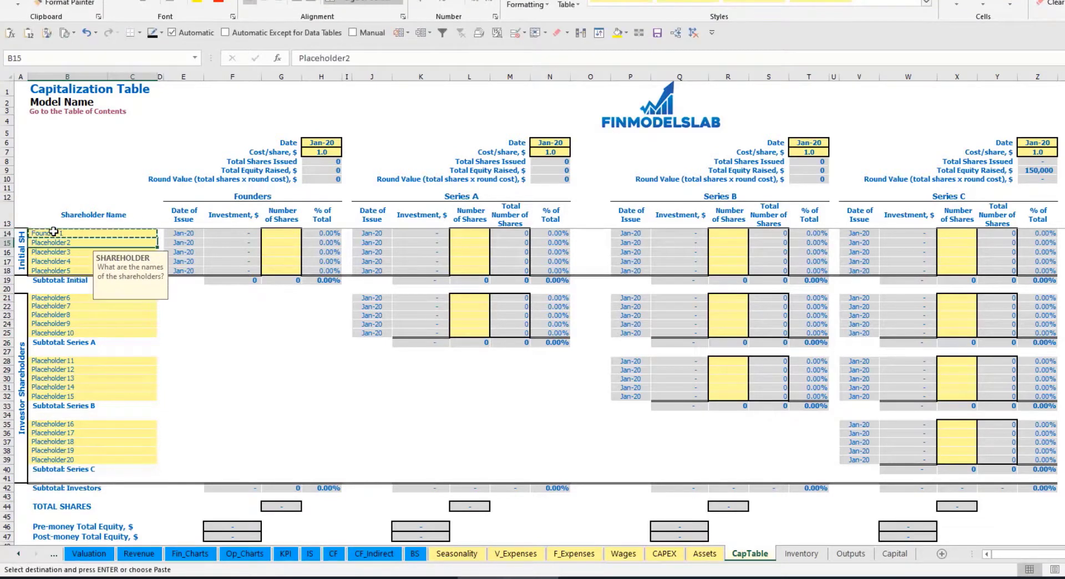
pyautogui.hotkey('ctrl', 'v')
pyautogui.click(352, 63)
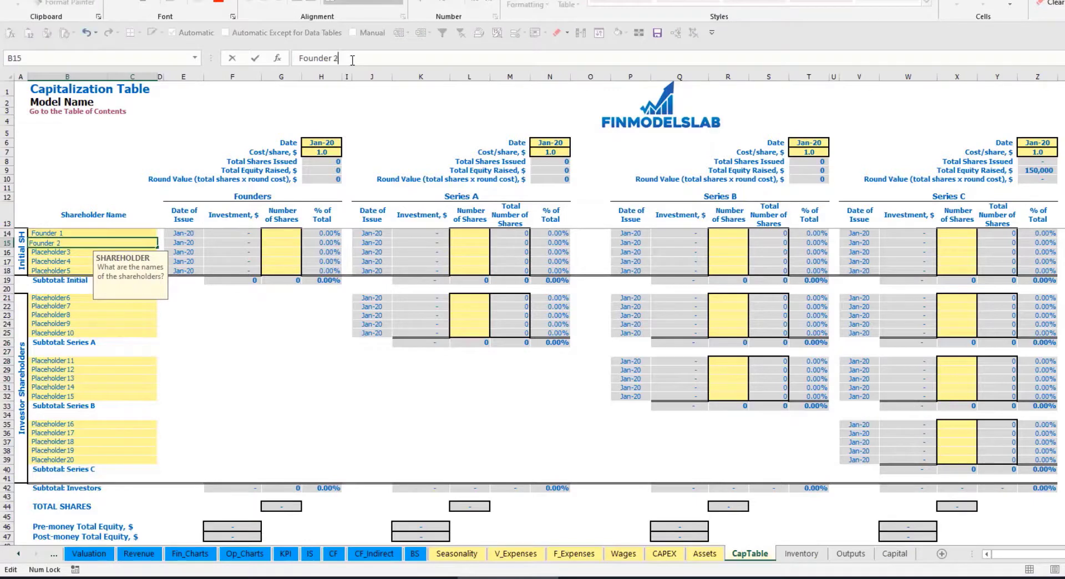
pyautogui.write('2')
pyautogui.press('Return')
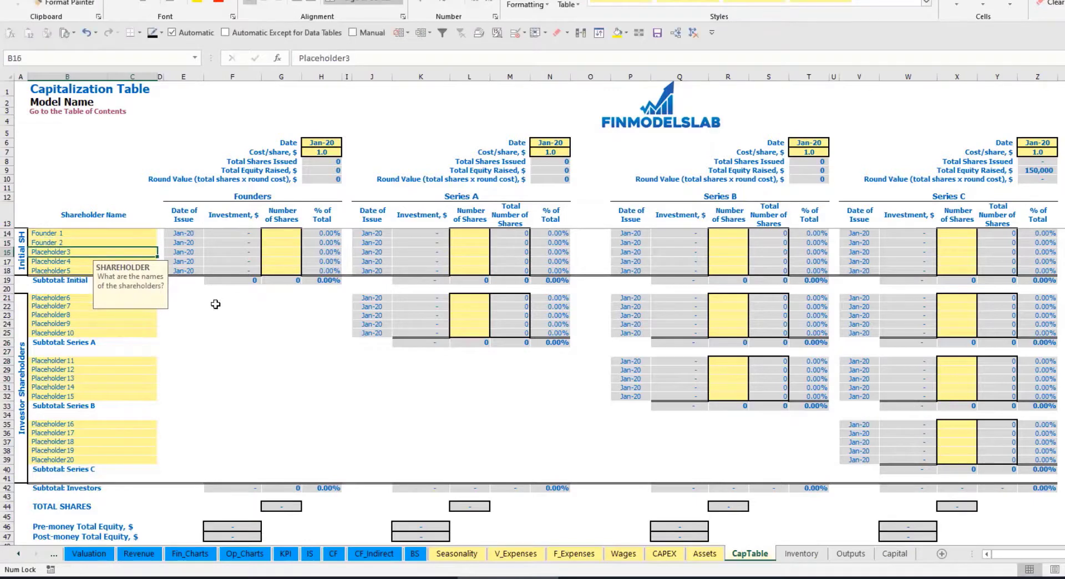
# Step: Issue 10,000 shares to Founder 1 and 20,000 shares to Founder 2 in the Founders round
pyautogui.click(113, 233)
pyautogui.click(286, 233)
pyautogui.write('1')
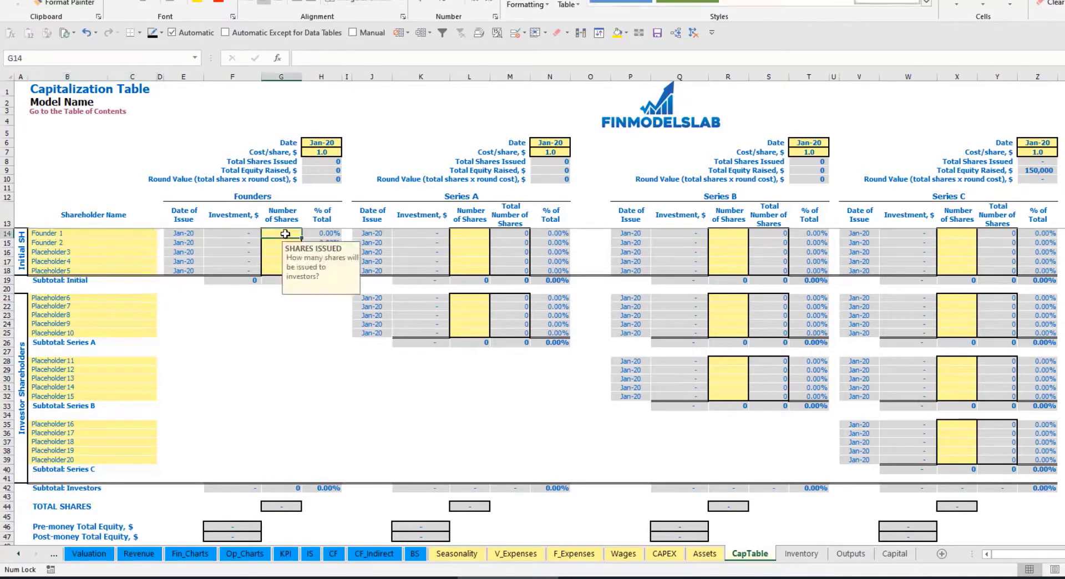
pyautogui.write('0')
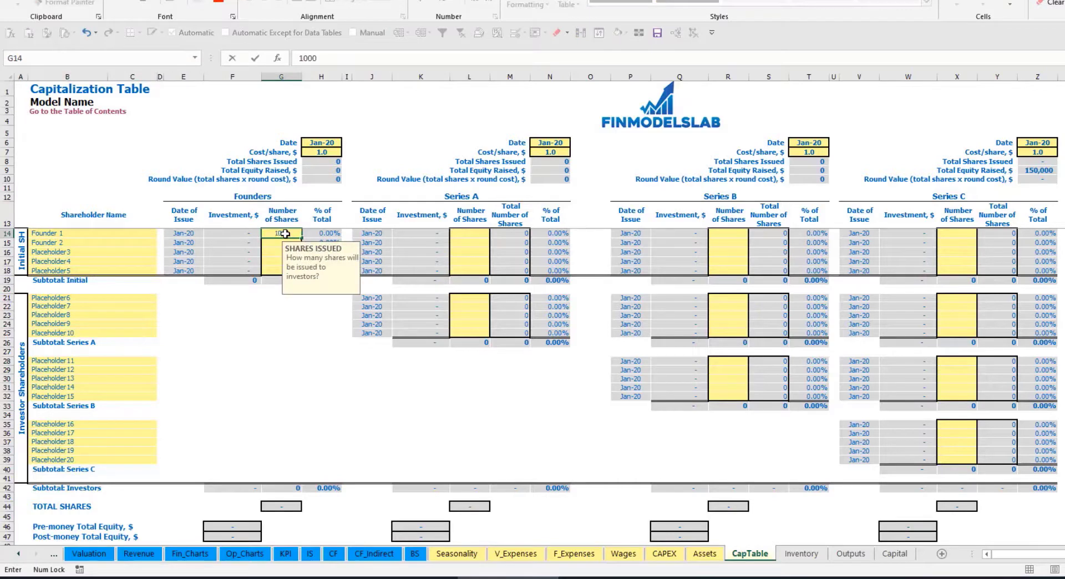
pyautogui.write(',000')
pyautogui.press('Return')
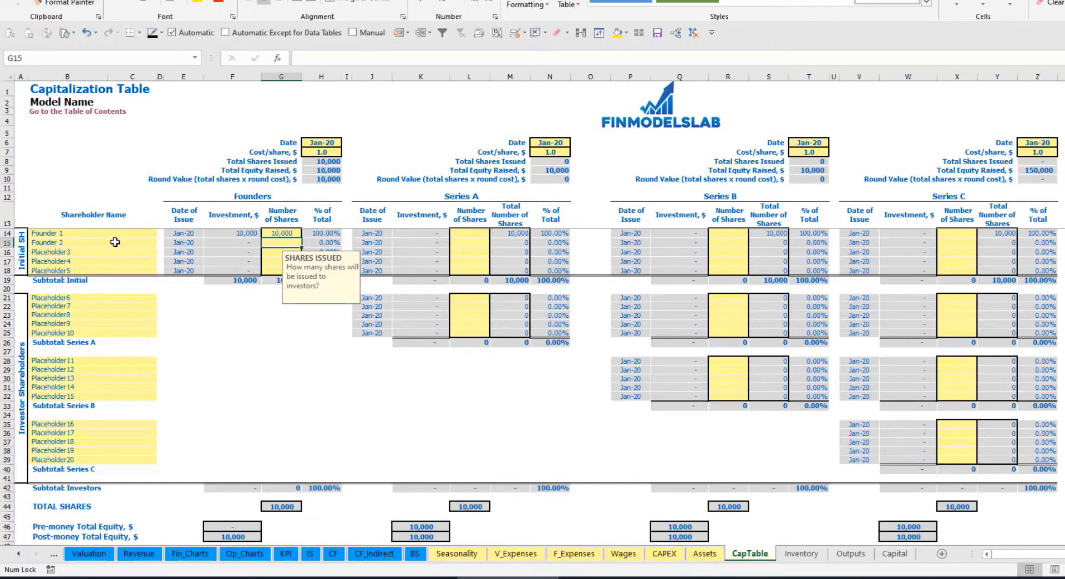
pyautogui.write('20')
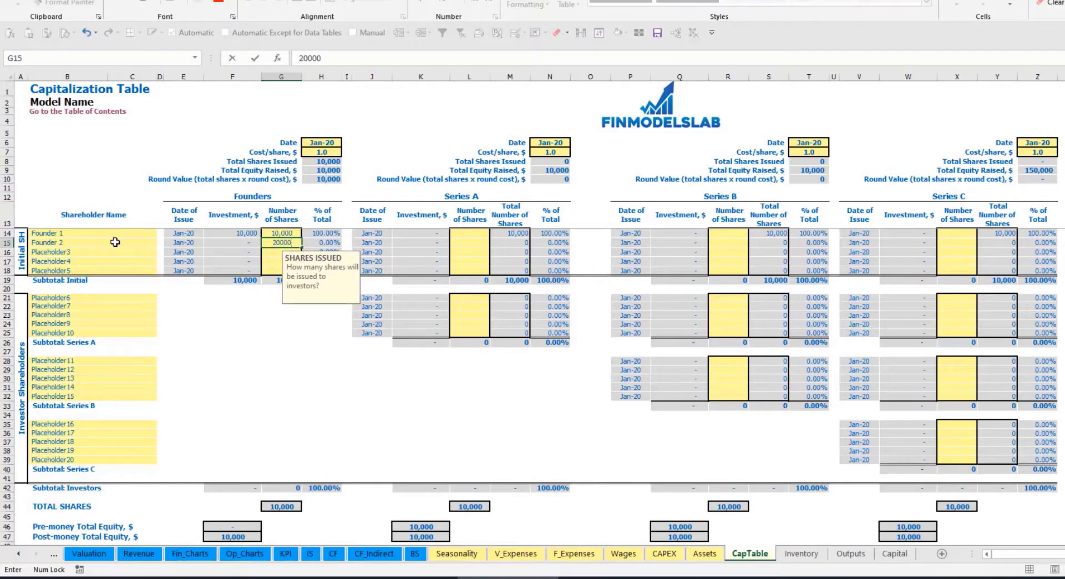
# Step: Set the Founders round's cost per share to $2 and its closing date to Feb-20
pyautogui.click(314, 145)
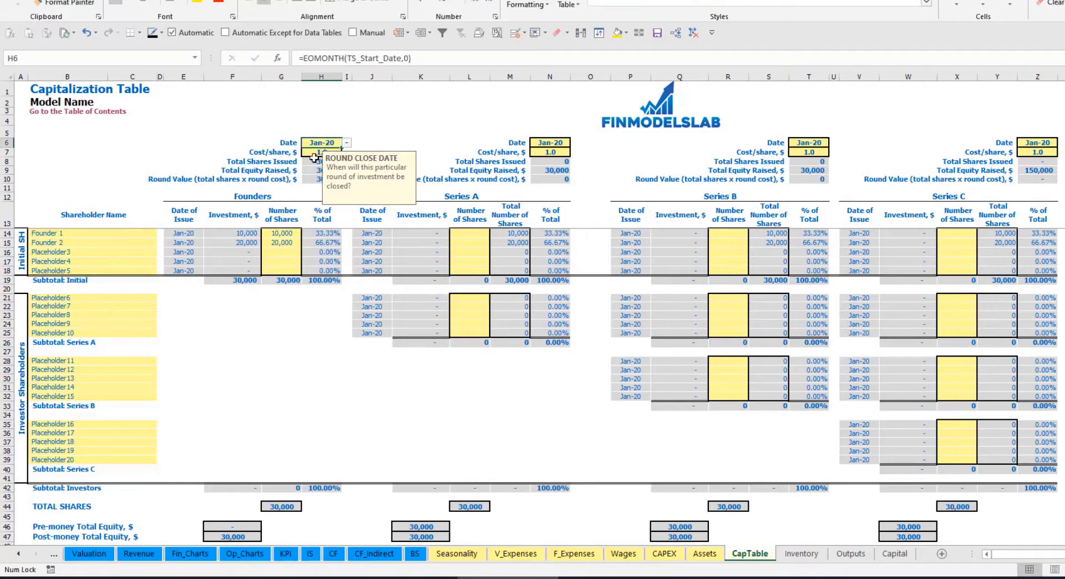
pyautogui.click(312, 154)
pyautogui.write('2')
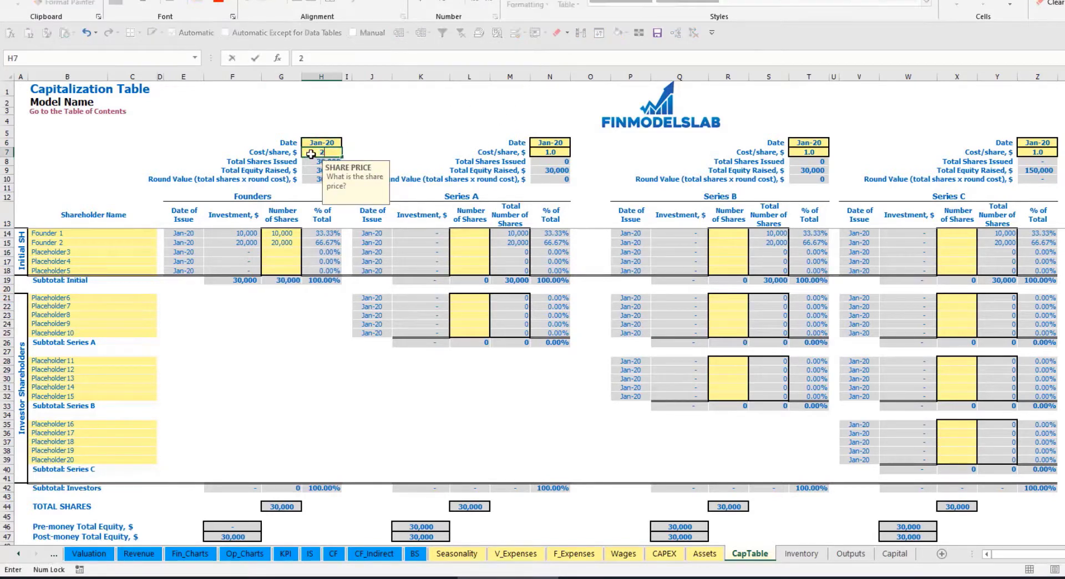
pyautogui.press('Return')
pyautogui.click(318, 145)
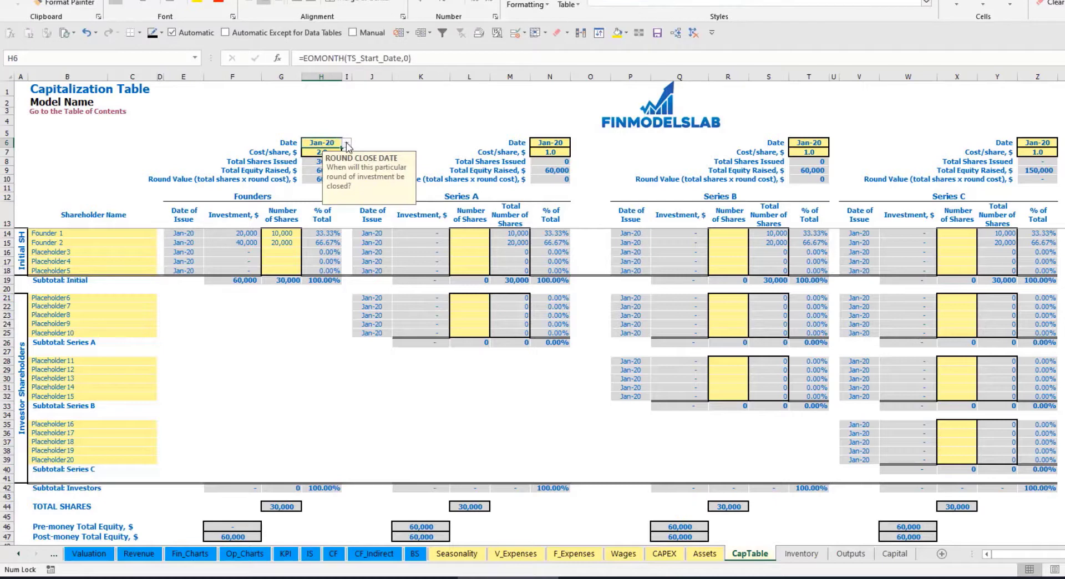
pyautogui.click(346, 143)
pyautogui.click(320, 159)
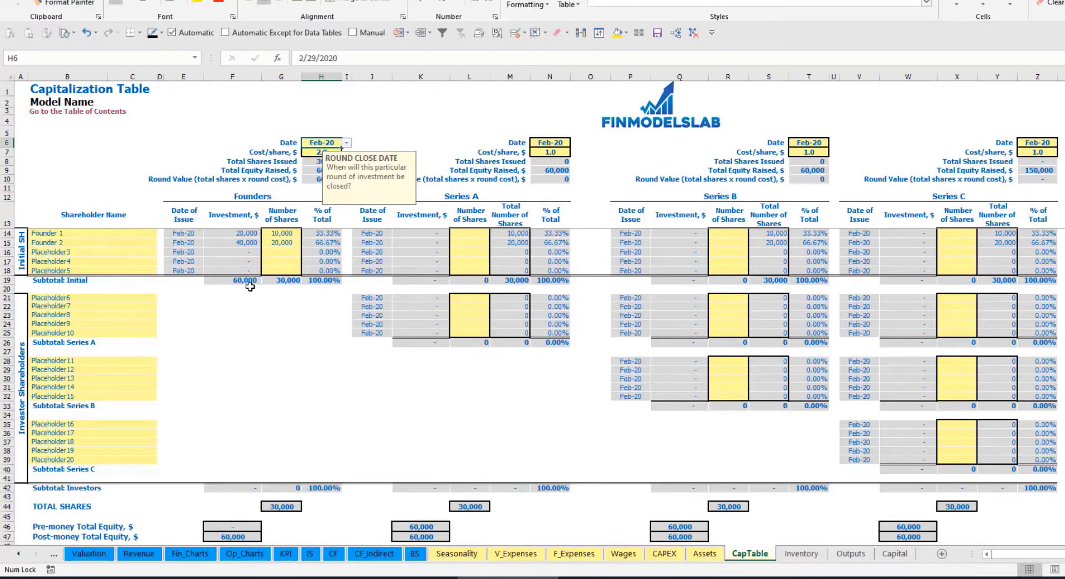
# Step: Examine the founders' investment formulas, initial subtotal, post-money total equity and ownership percentage
pyautogui.click(239, 234)
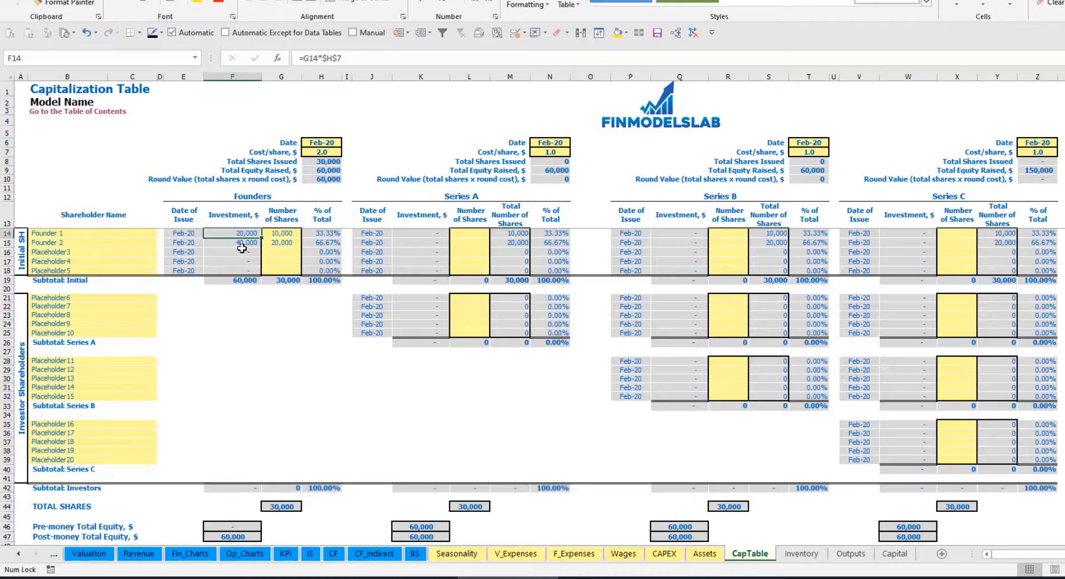
pyautogui.click(238, 243)
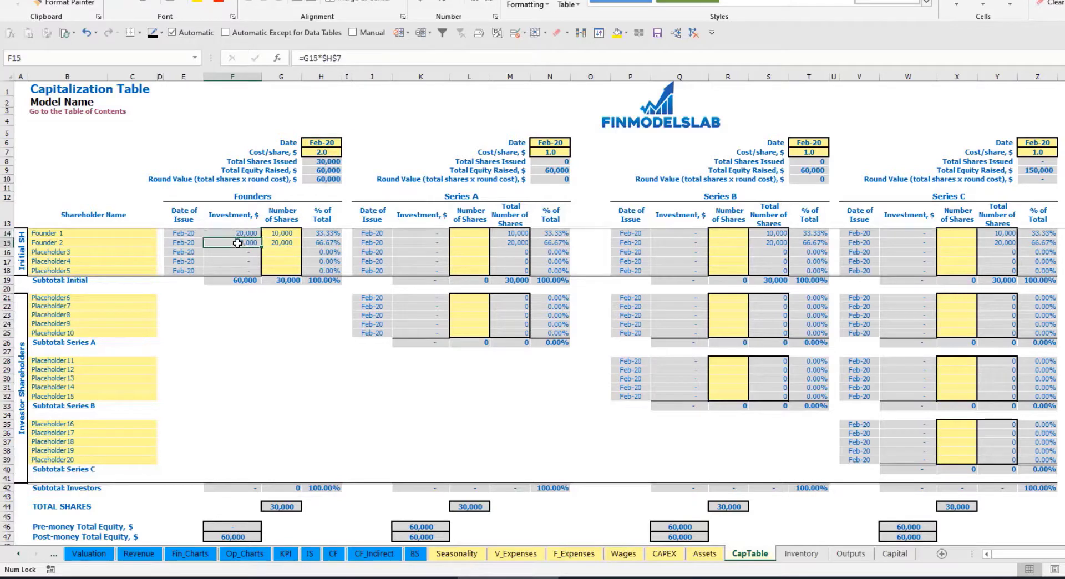
pyautogui.click(238, 281)
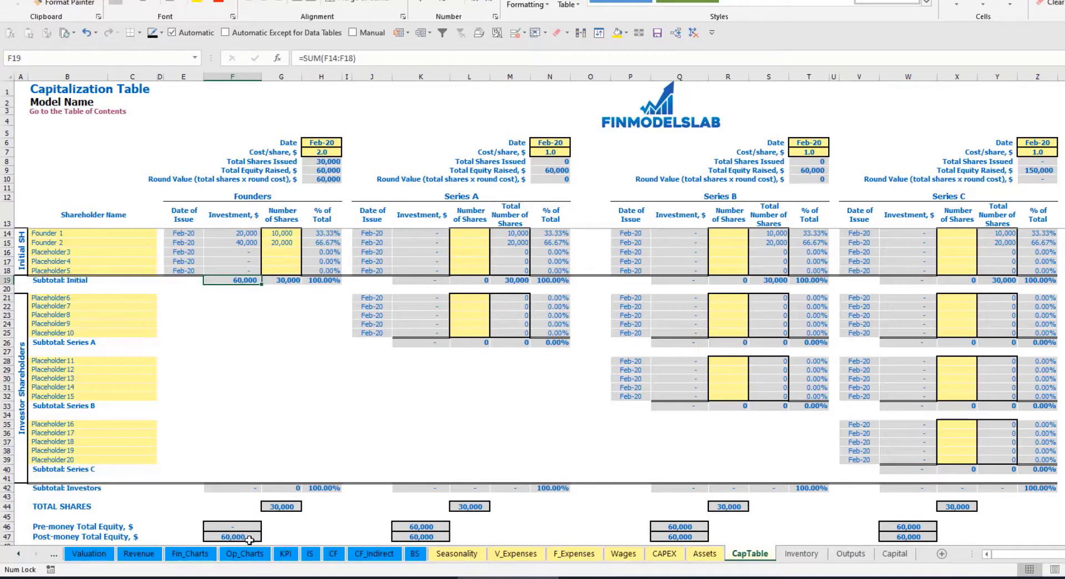
pyautogui.click(7, 536)
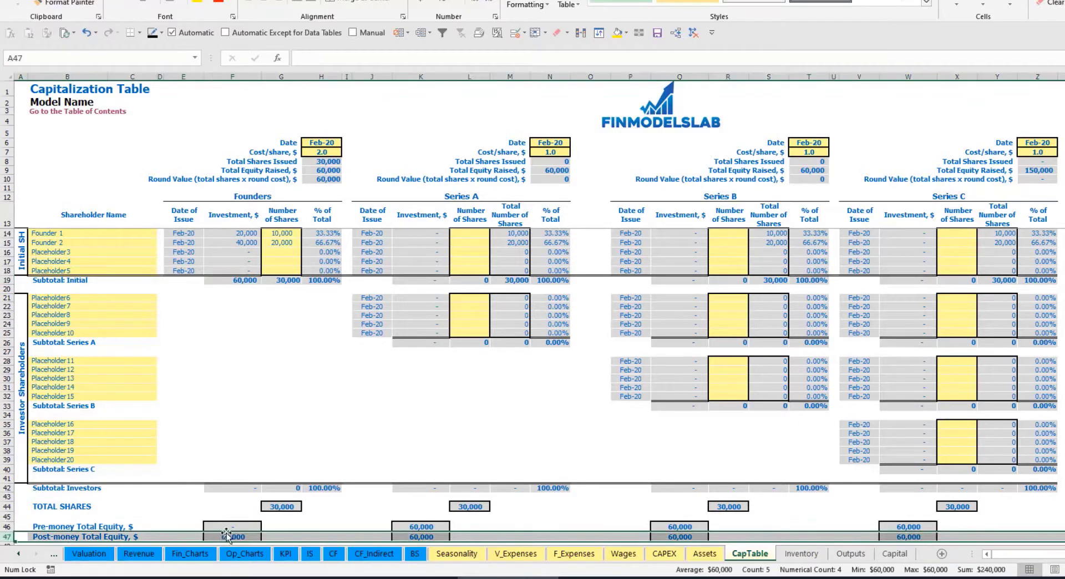
pyautogui.click(330, 235)
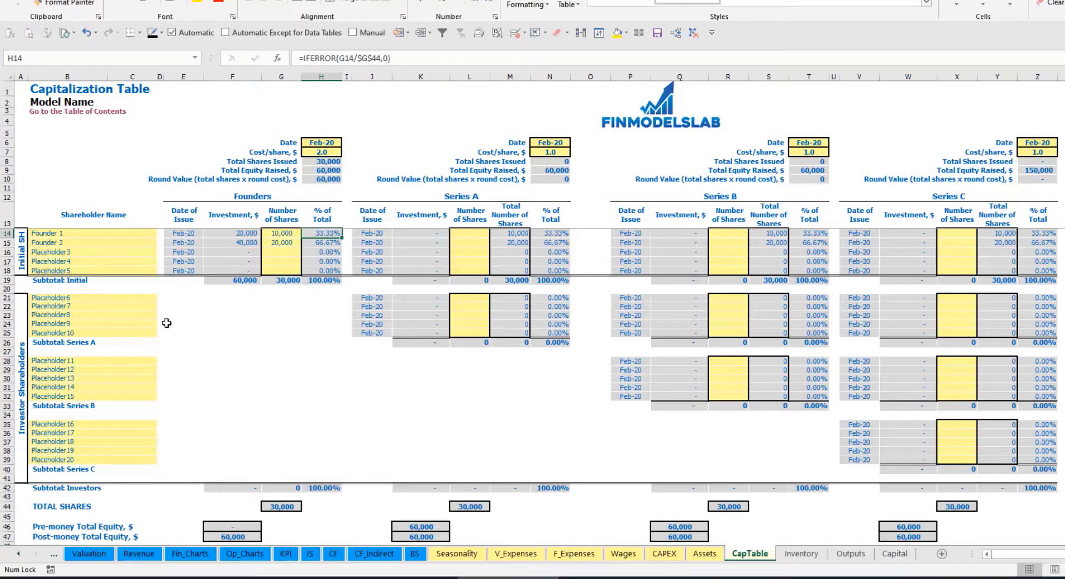
# Step: Name the first Series A investor shareholder Investor 1
pyautogui.click(123, 299)
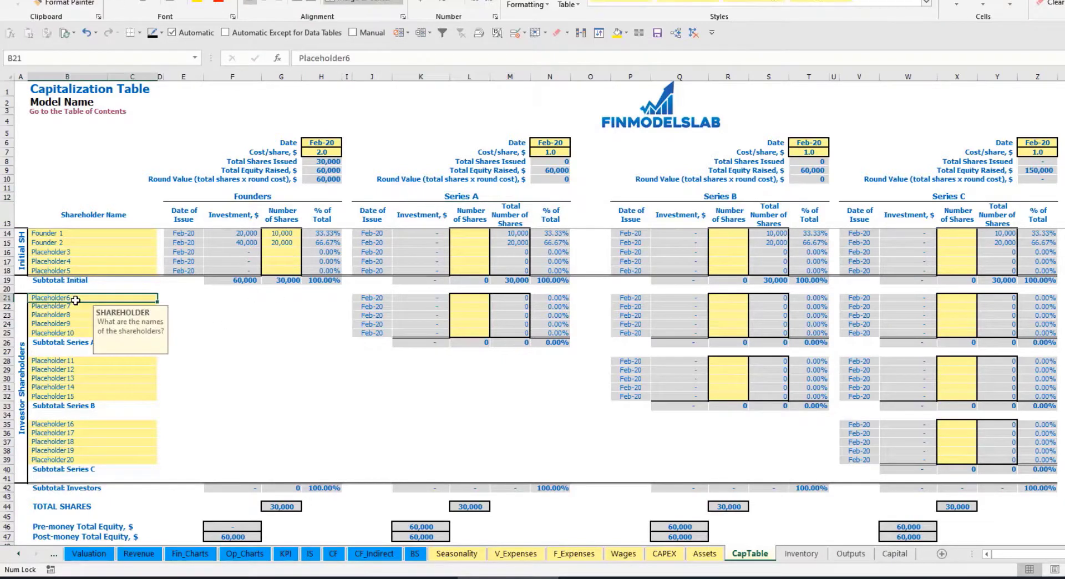
pyautogui.write('Investo')
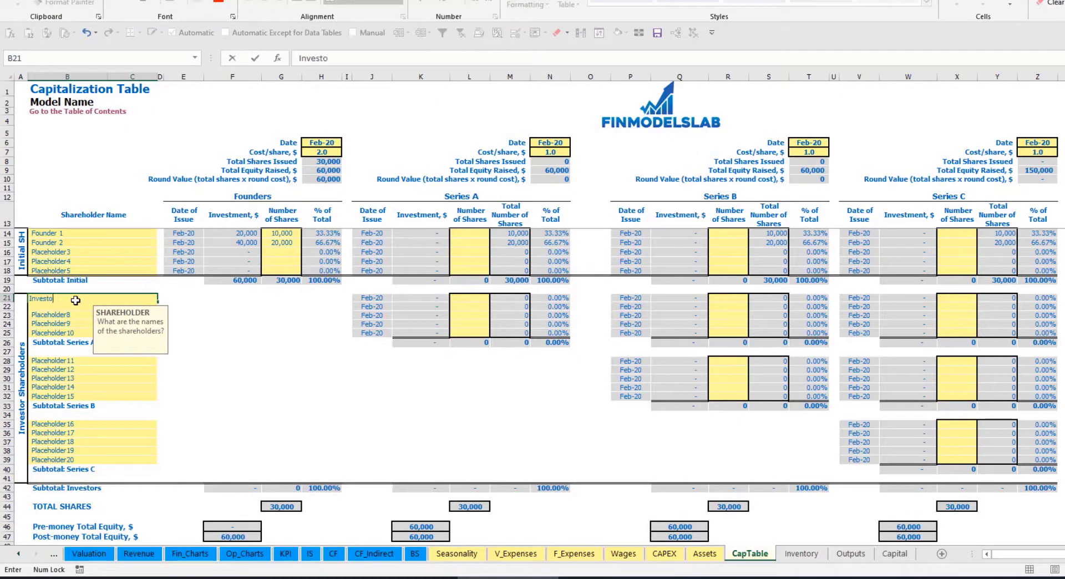
pyautogui.write('r 1')
pyautogui.press('Return')
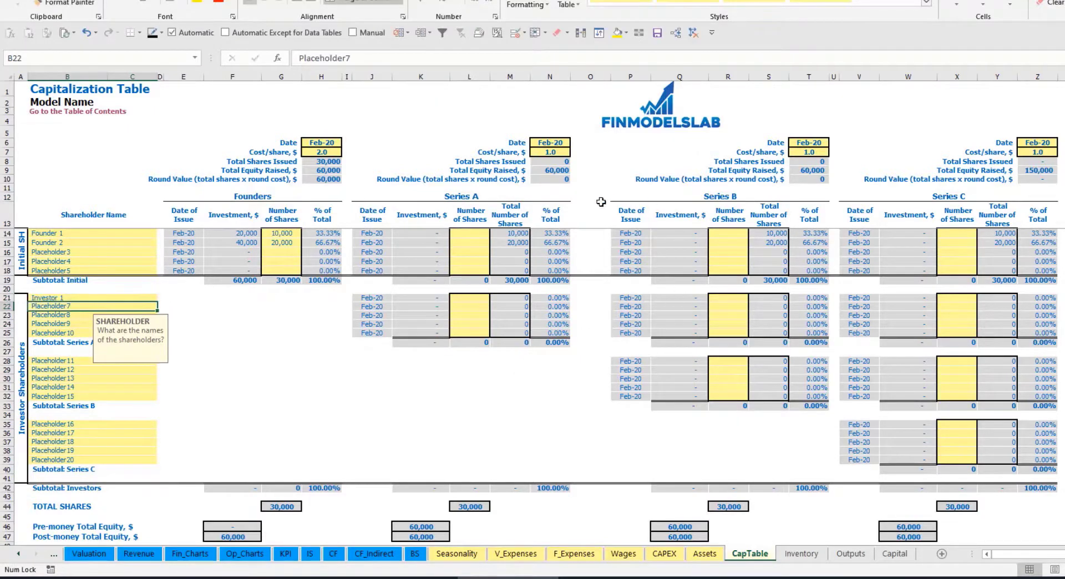
# Step: Set the Series A round to May-20 at $5 per share and issue 1,000 shares to Investor 1
pyautogui.click(557, 142)
pyautogui.click(575, 143)
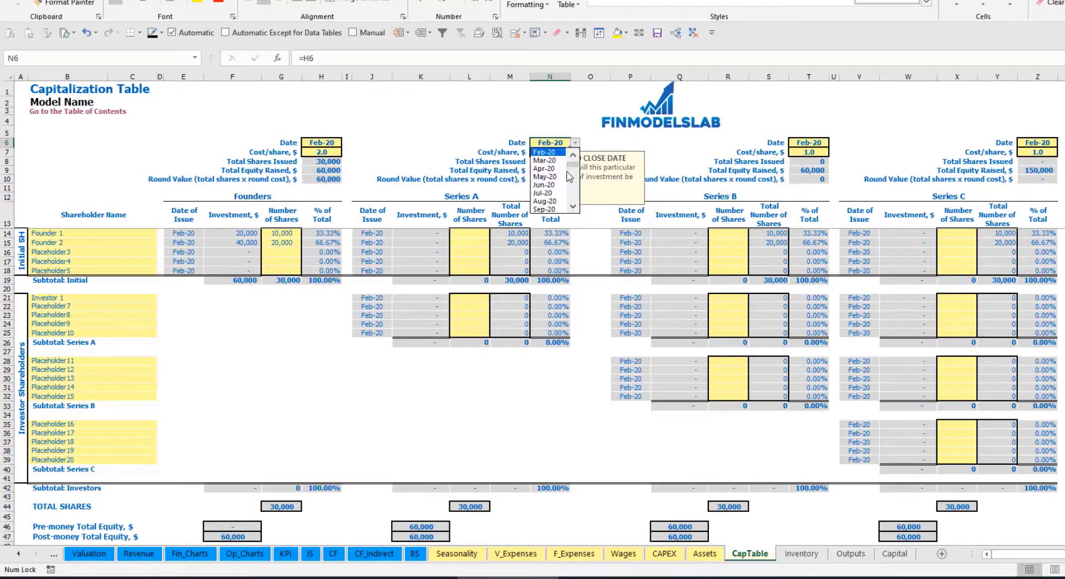
pyautogui.click(545, 176)
pyautogui.click(546, 151)
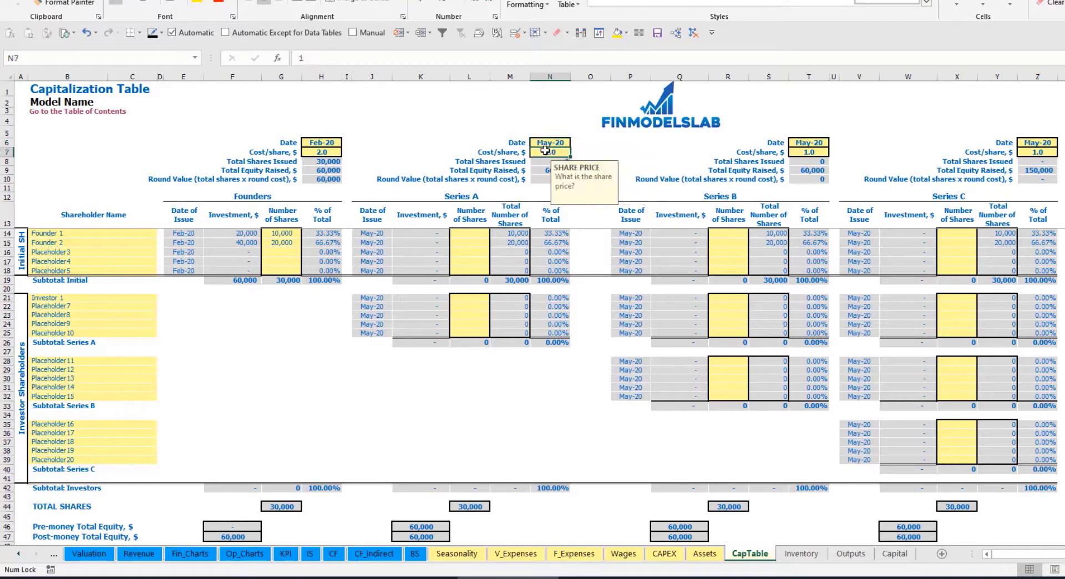
pyautogui.write('5')
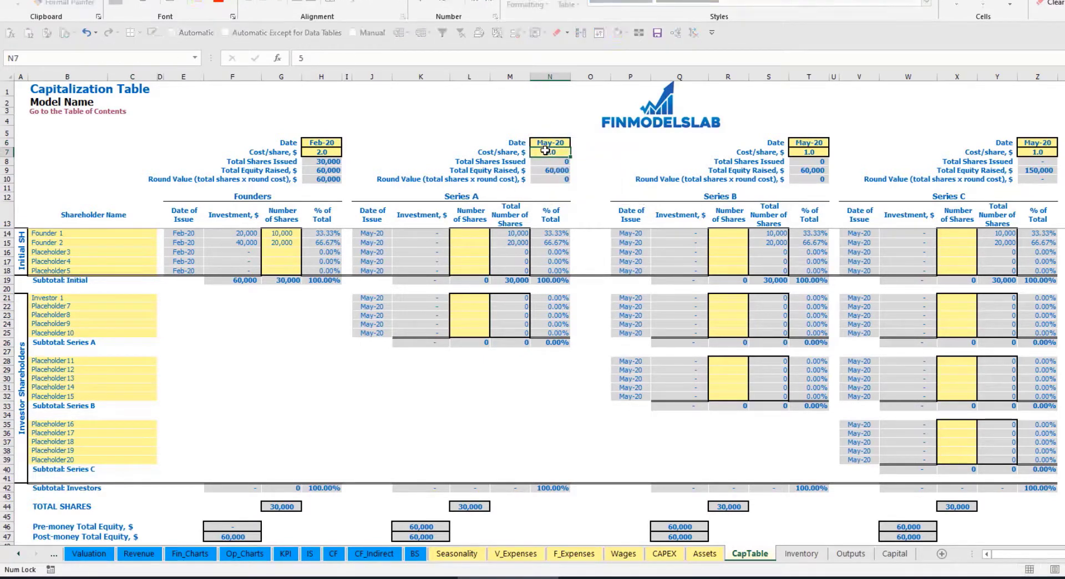
pyautogui.press('Return')
pyautogui.click(471, 296)
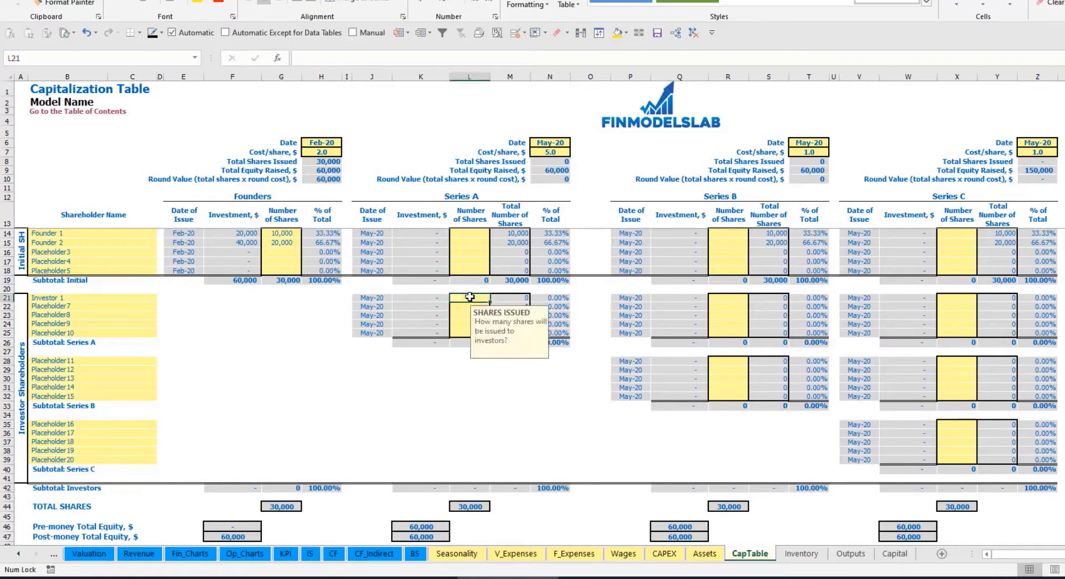
pyautogui.write('1,000')
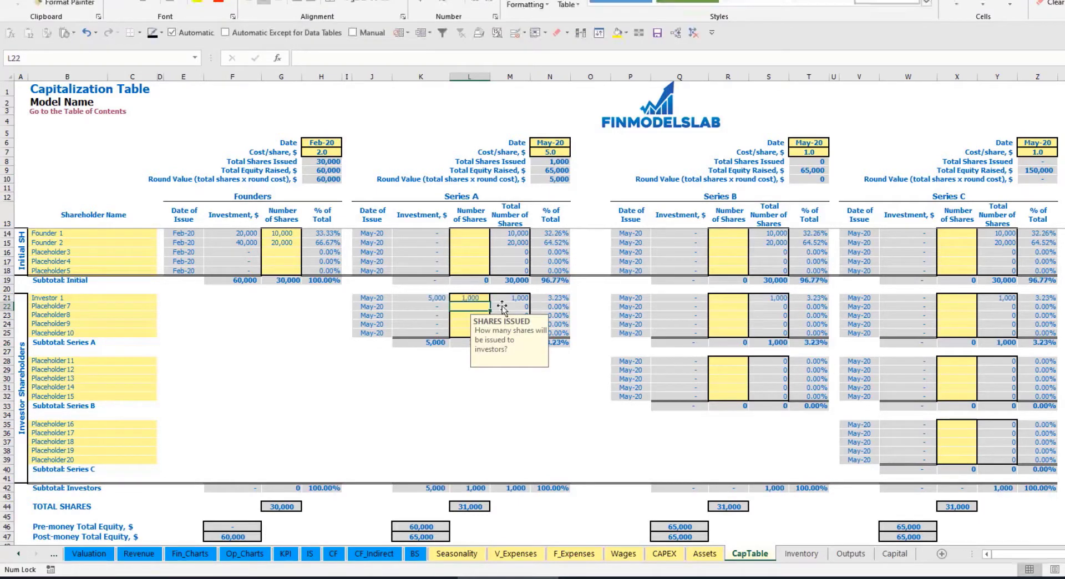
# Step: Examine the Series A investment, pre-money and post-money total equity, and the ownership percentages of Investor 1 and both founders
pyautogui.click(421, 386)
pyautogui.click(430, 299)
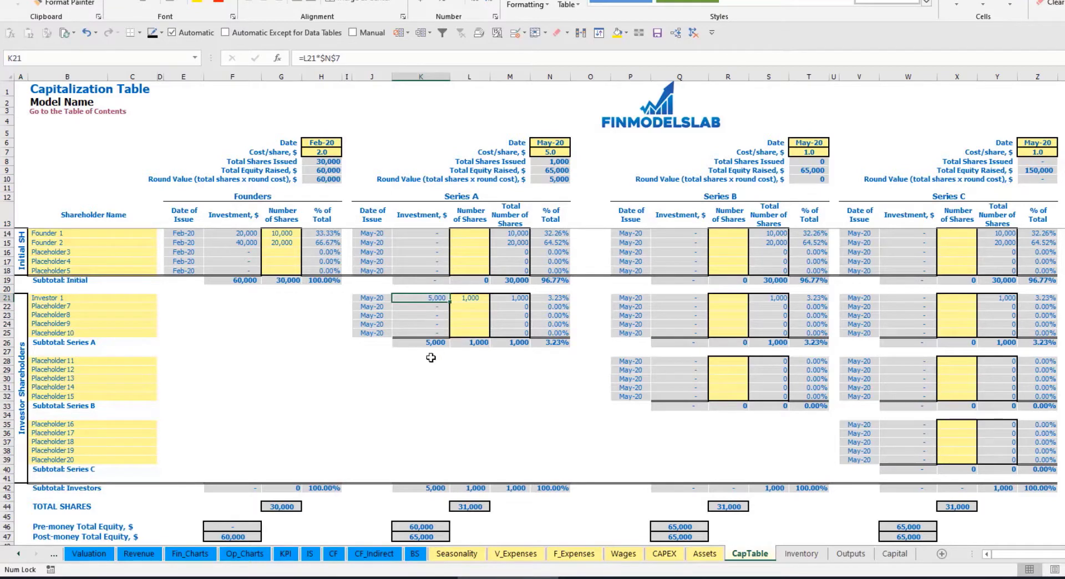
pyautogui.click(413, 522)
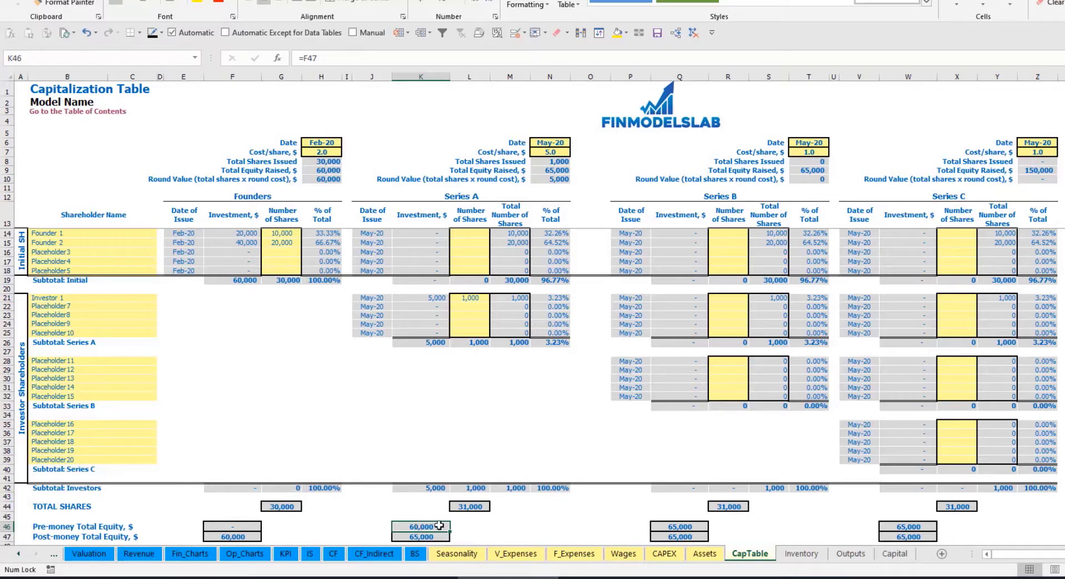
pyautogui.press('Down')
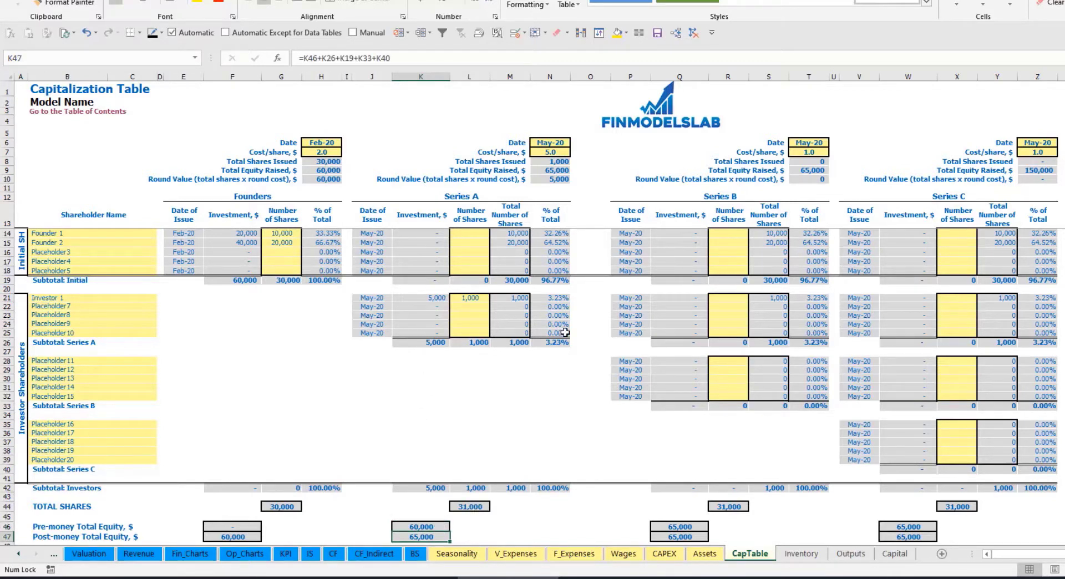
pyautogui.click(540, 296)
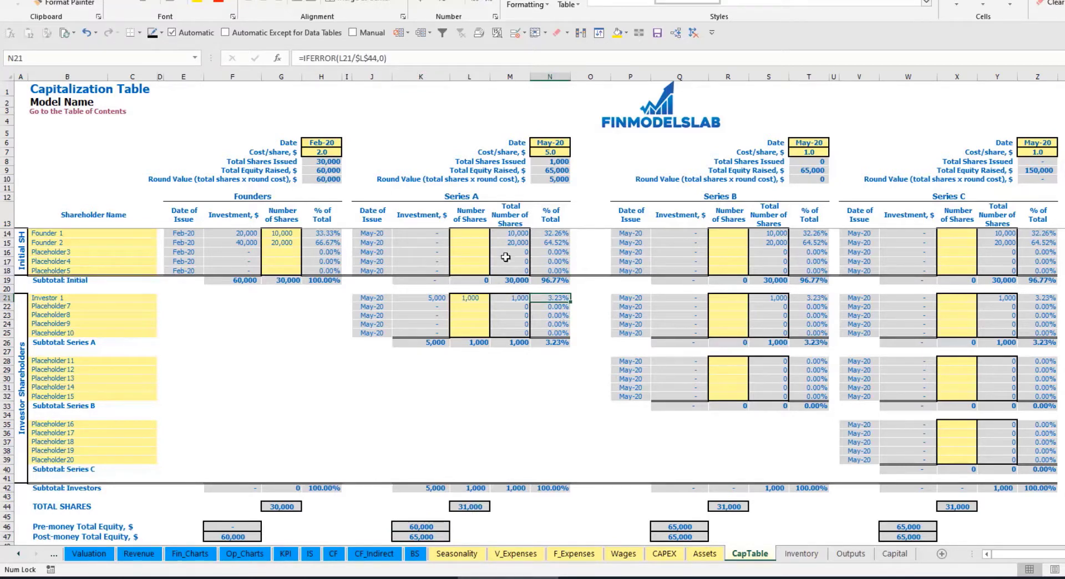
pyautogui.moveTo(120, 233); pyautogui.dragTo(135, 248)
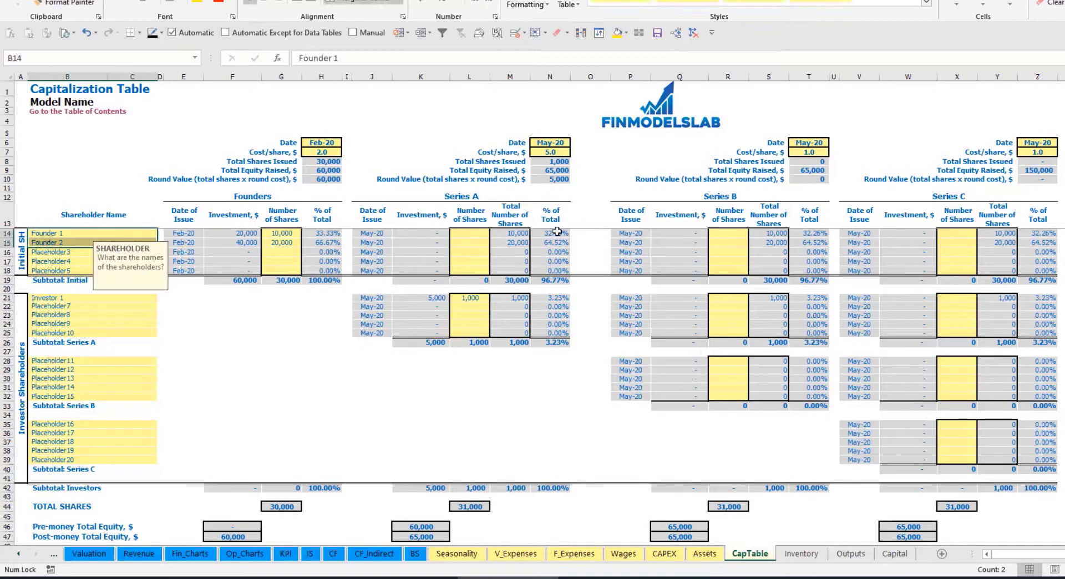
pyautogui.moveTo(555, 233); pyautogui.dragTo(555, 243)
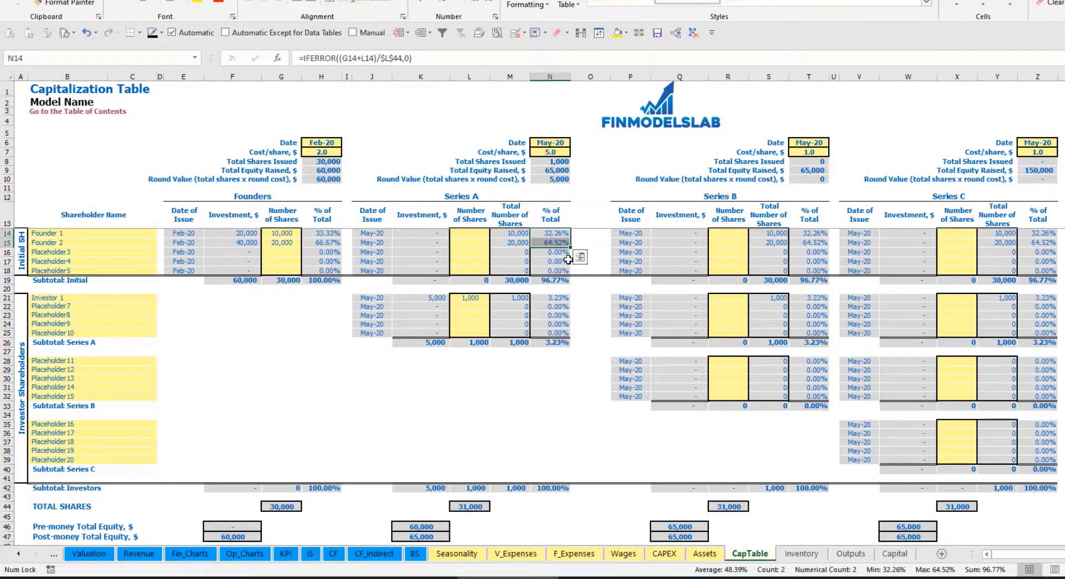
pyautogui.press('Up')
pyautogui.press('Down')
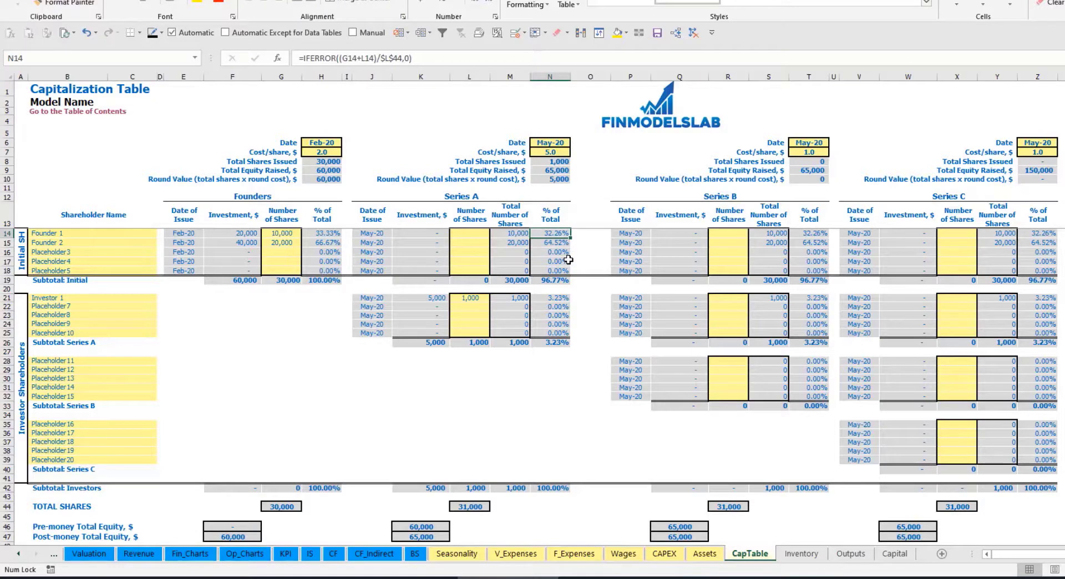
pyautogui.press('Down')
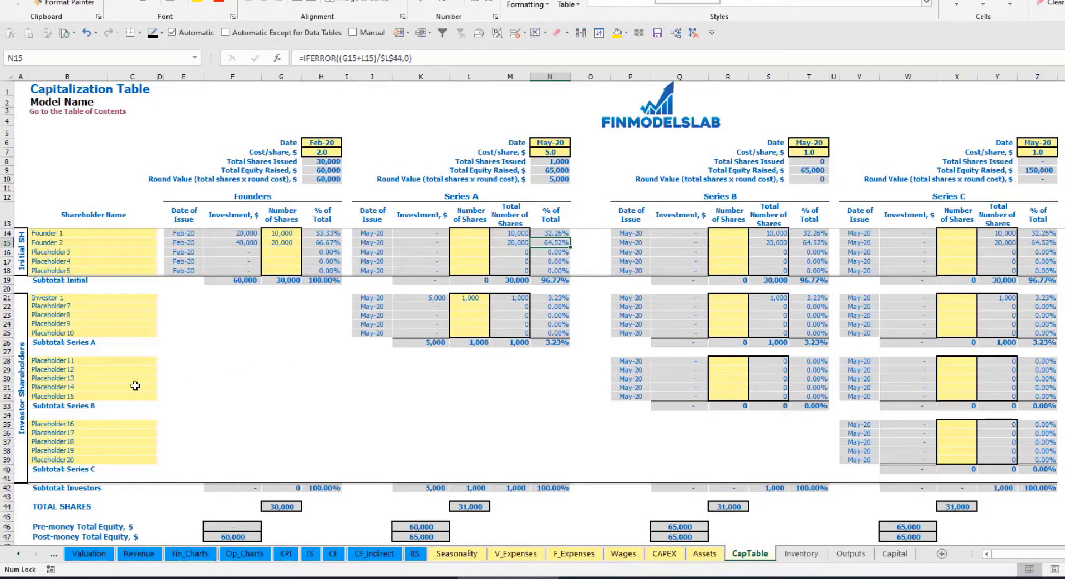
# Step: Review the Series B and Series C shareholder placeholders and the Series A investors' share inputs
pyautogui.click(103, 366)
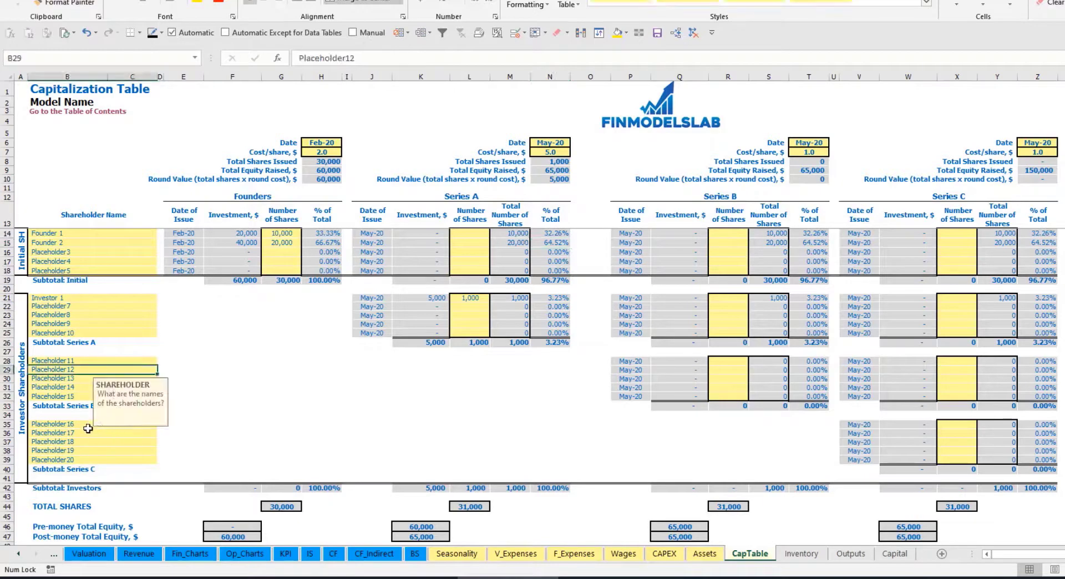
pyautogui.click(88, 427)
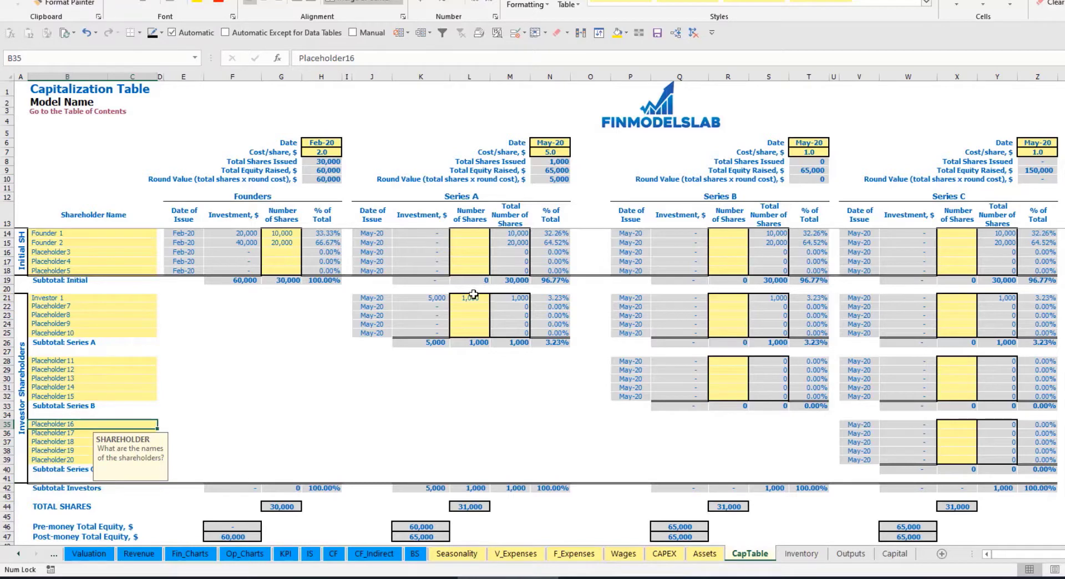
pyautogui.moveTo(475, 298); pyautogui.dragTo(480, 333)
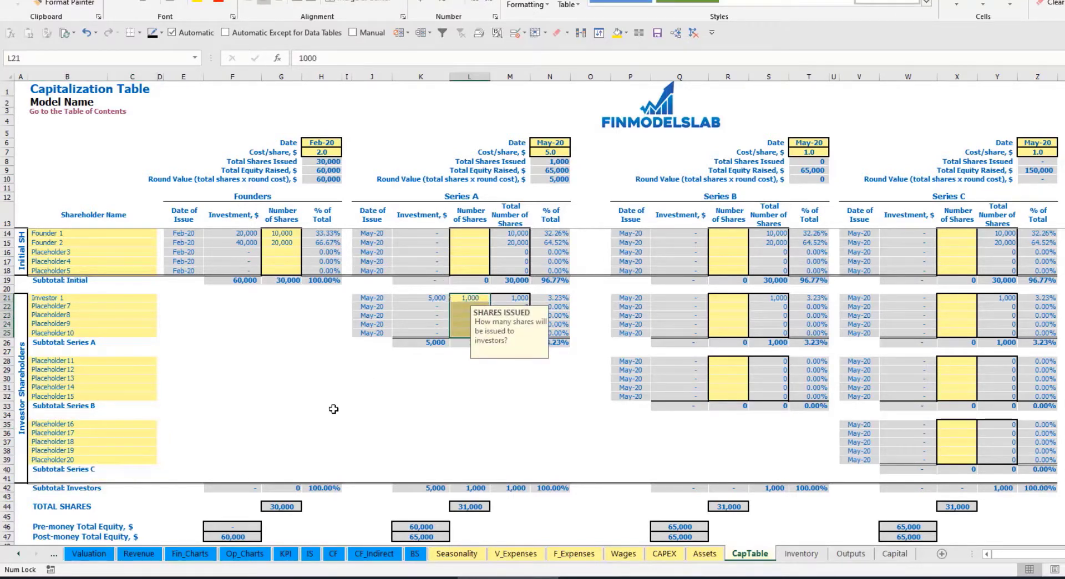
pyautogui.click(478, 378)
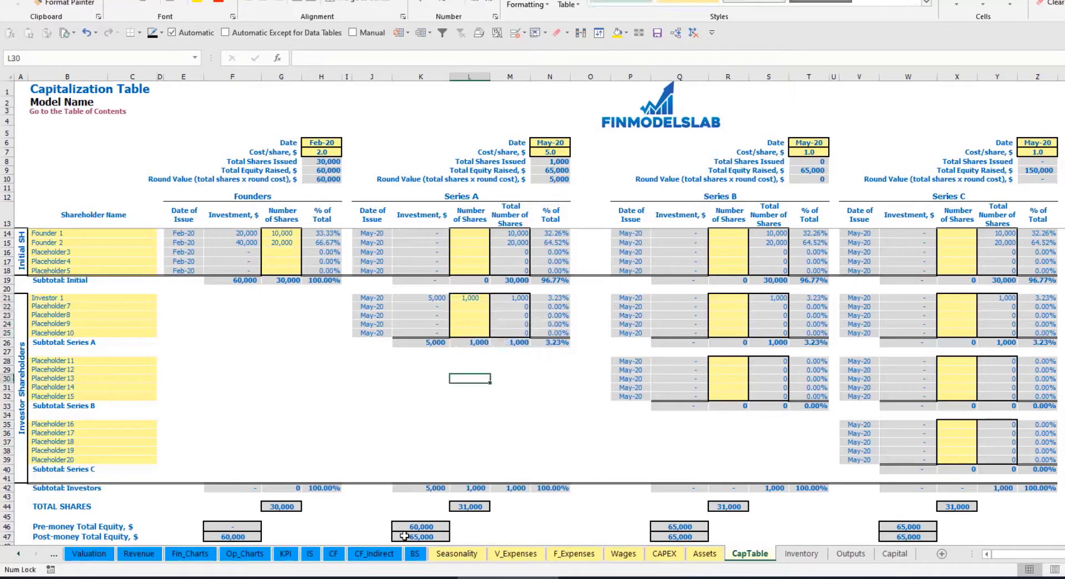
# Step: Examine the Ordinary Equity Raisings row on the Cash Flow Statement
pyautogui.click(334, 554)
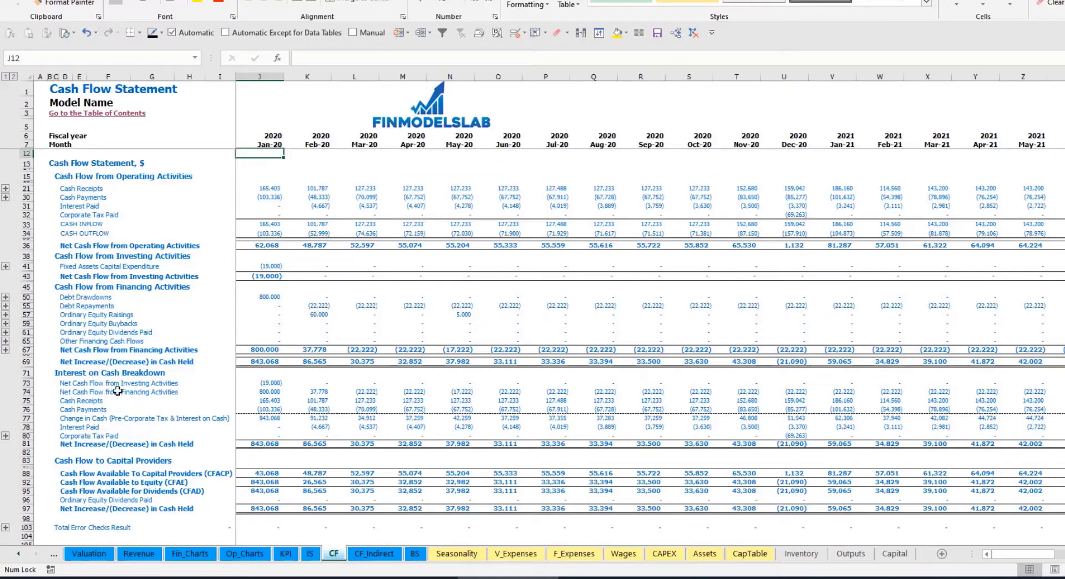
pyautogui.click(24, 314)
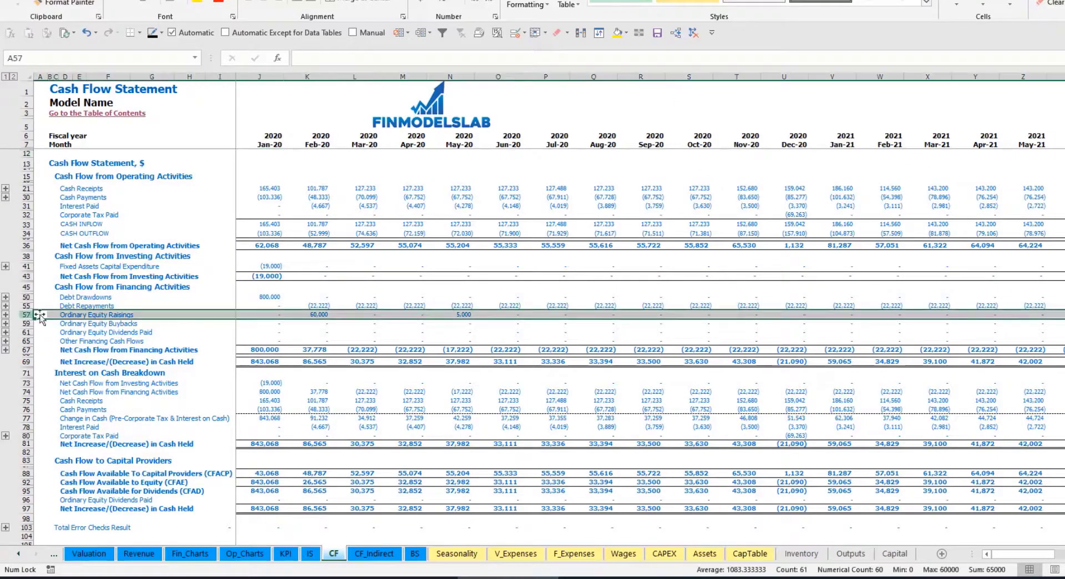
# Step: Examine the Feb-20 and May-20 equity raisings on the Cash Flow Statement and the Ordinary Equity row on the Balance Sheet
pyautogui.click(320, 314)
pyautogui.click(462, 314)
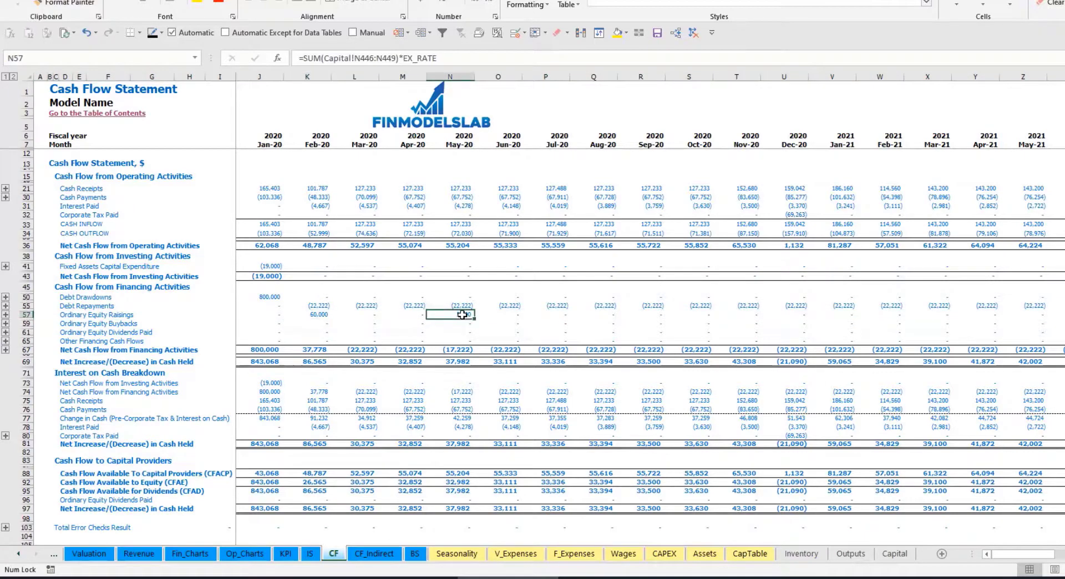
pyautogui.click(415, 554)
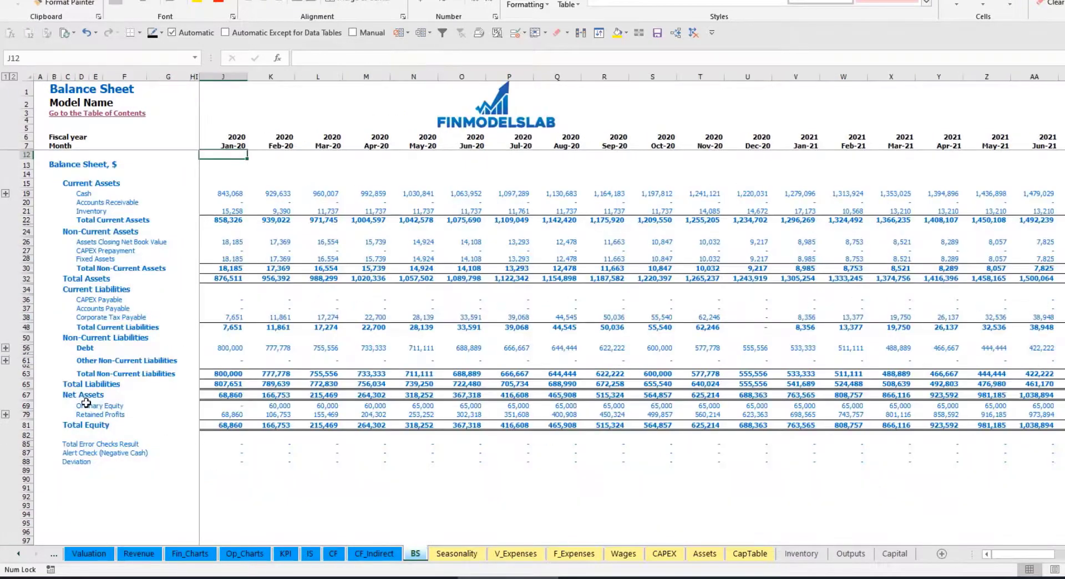
pyautogui.click(25, 405)
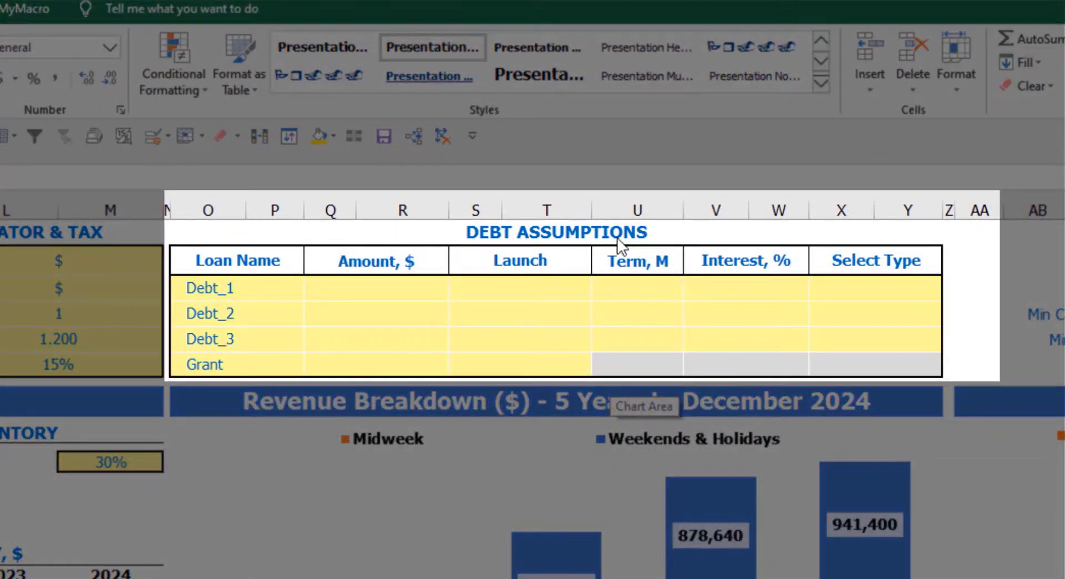
# Step: In the dashboard's debt assumptions, try the Annuity repayment type for Debt_1, then set it to Usual
pyautogui.click(615, 233)
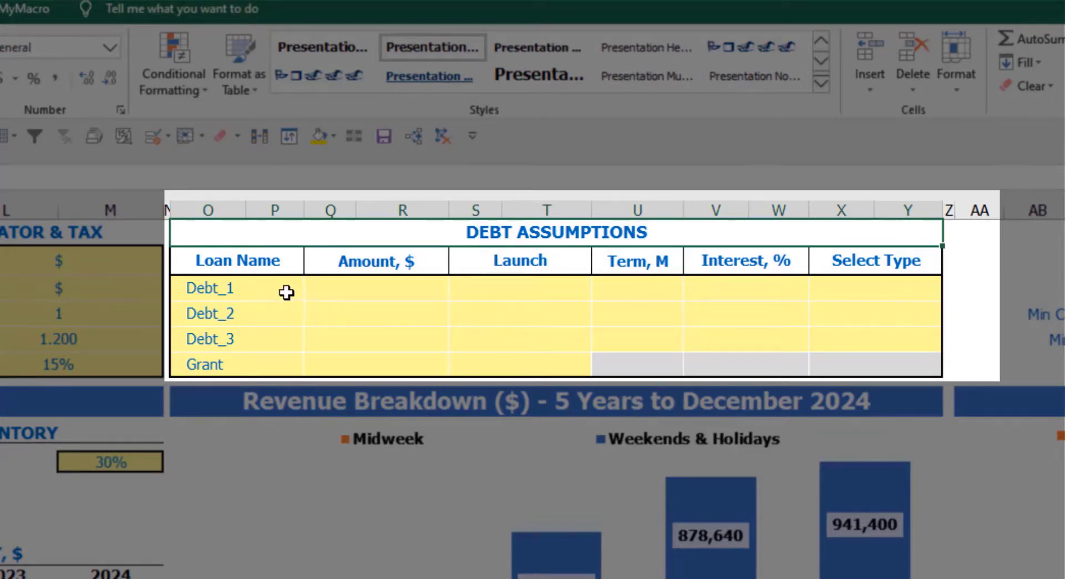
pyautogui.click(932, 282)
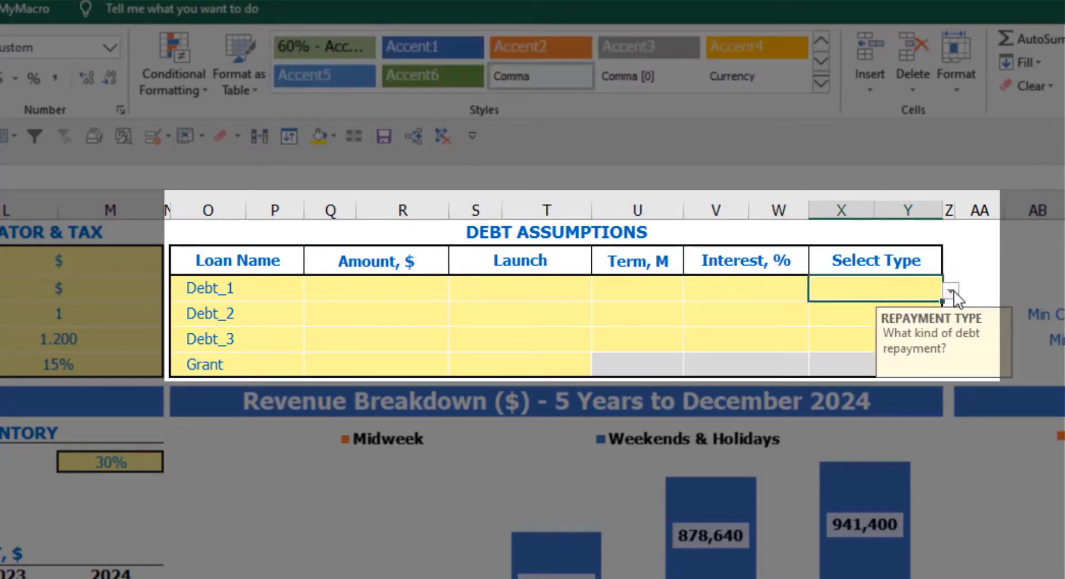
pyautogui.click(951, 291)
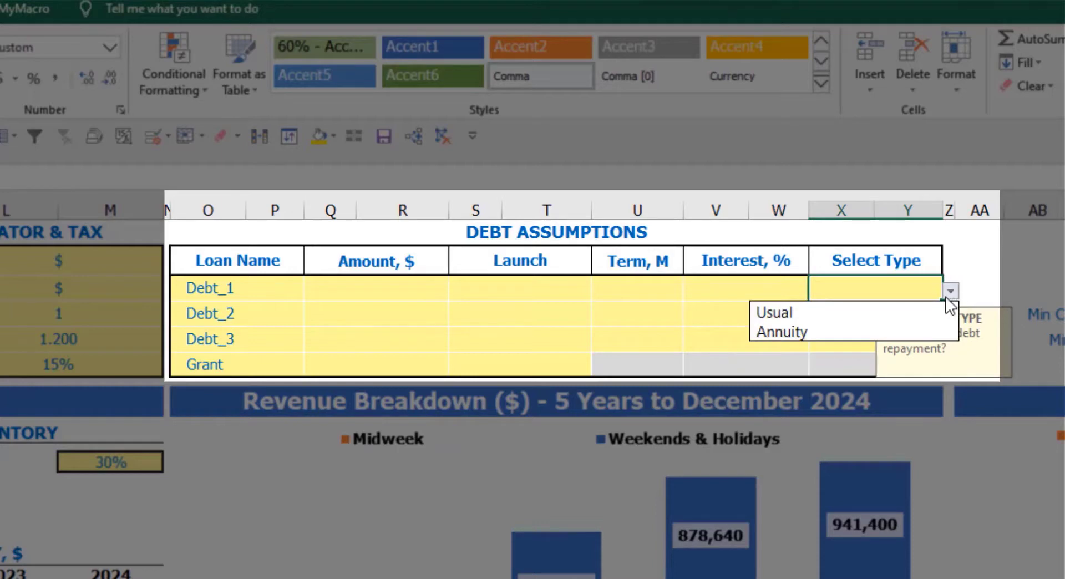
pyautogui.click(926, 328)
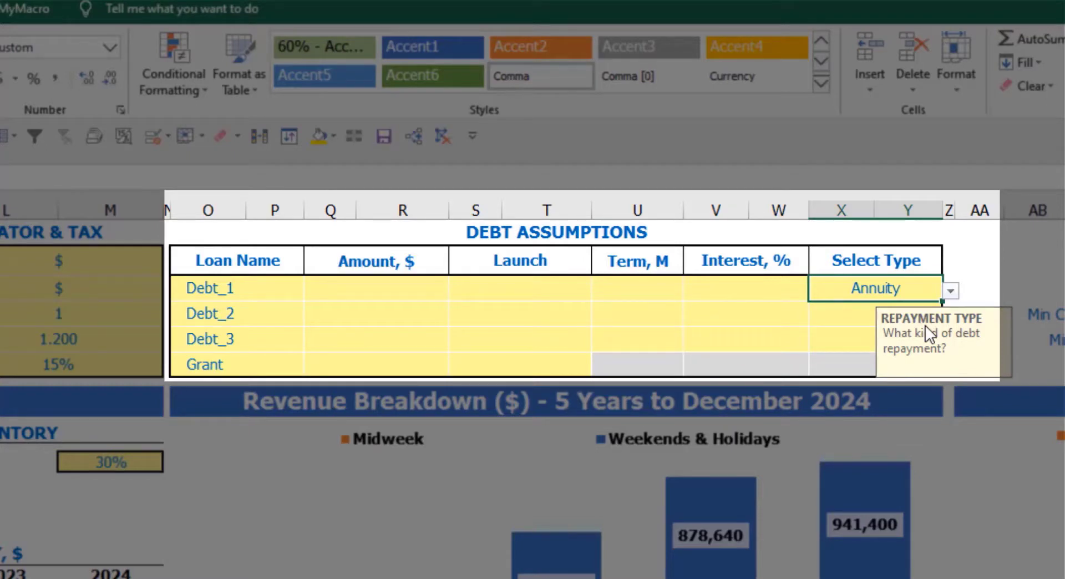
pyautogui.click(951, 291)
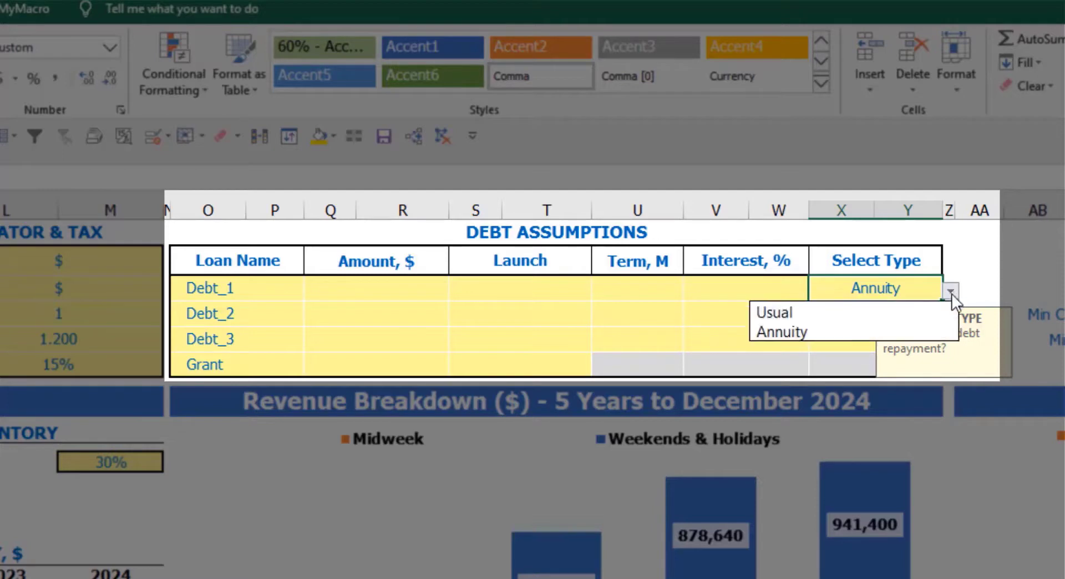
pyautogui.click(912, 313)
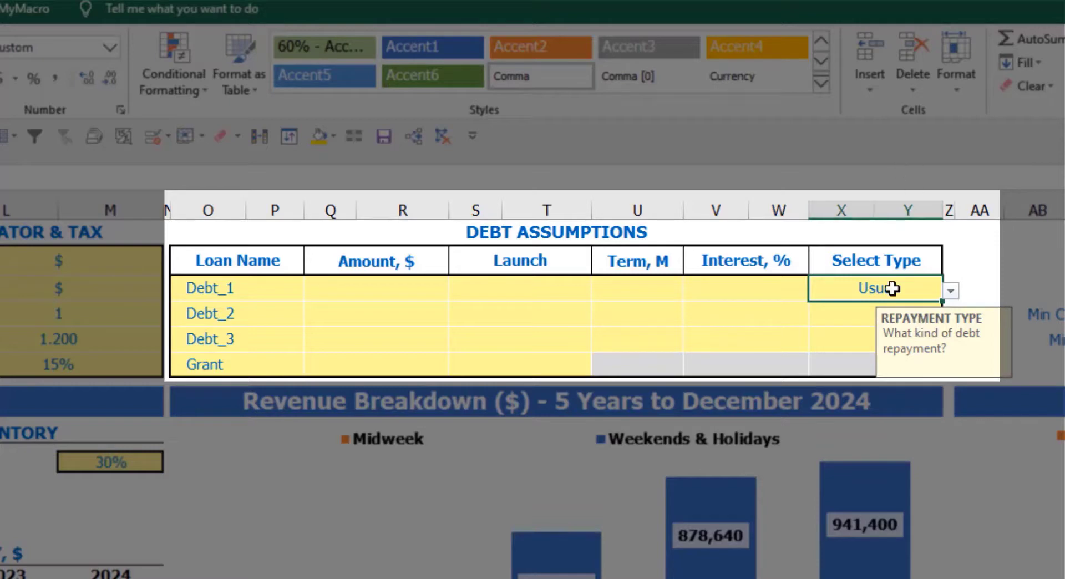
# Step: Set Debt_1's amount to 1,000,000 and its launch month to Feb-20
pyautogui.click(421, 288)
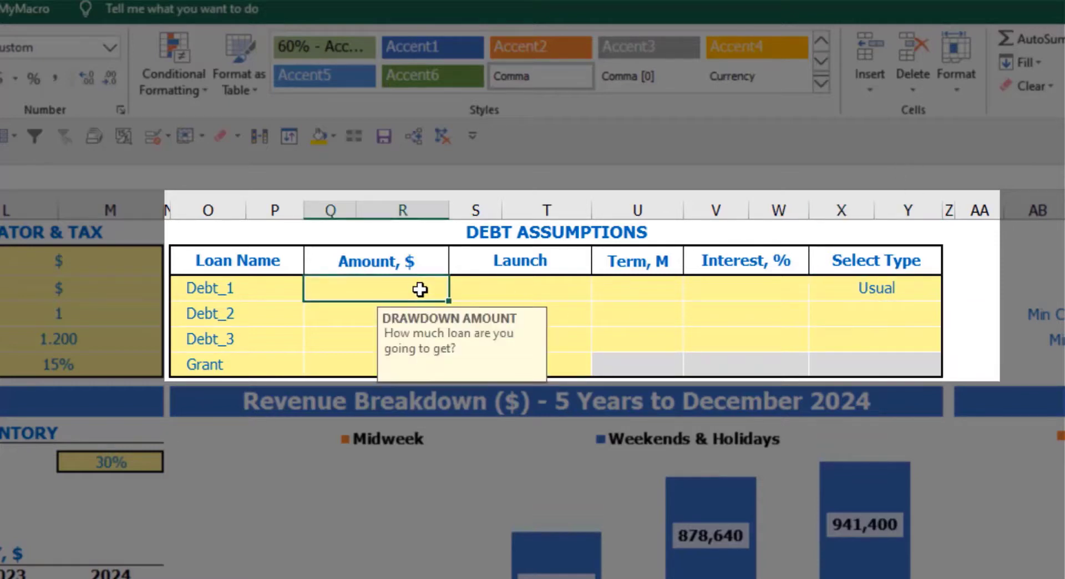
pyautogui.write('1,0')
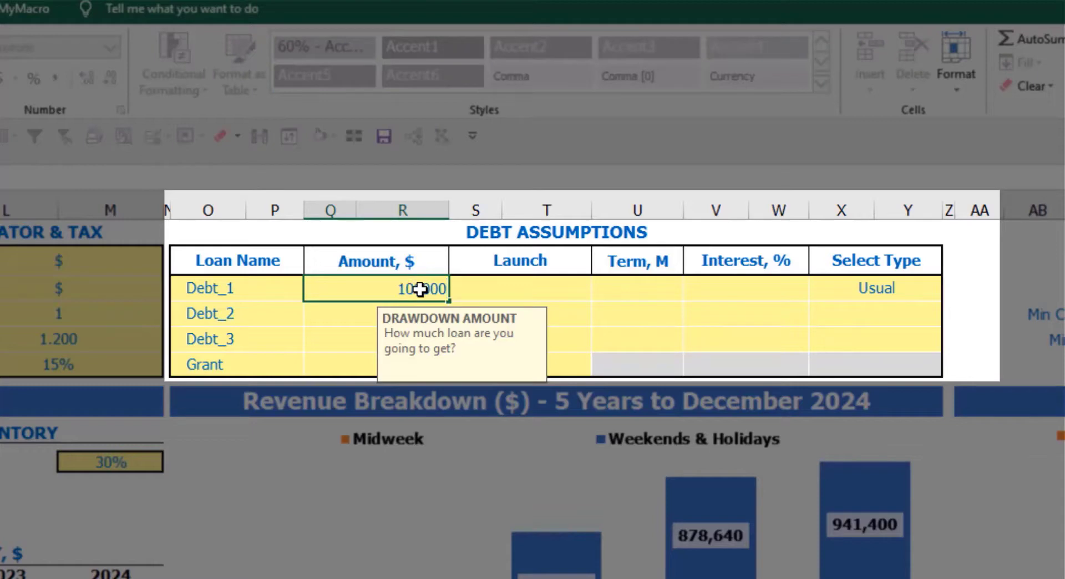
pyautogui.write('00,000')
pyautogui.press('Return')
pyautogui.click(589, 286)
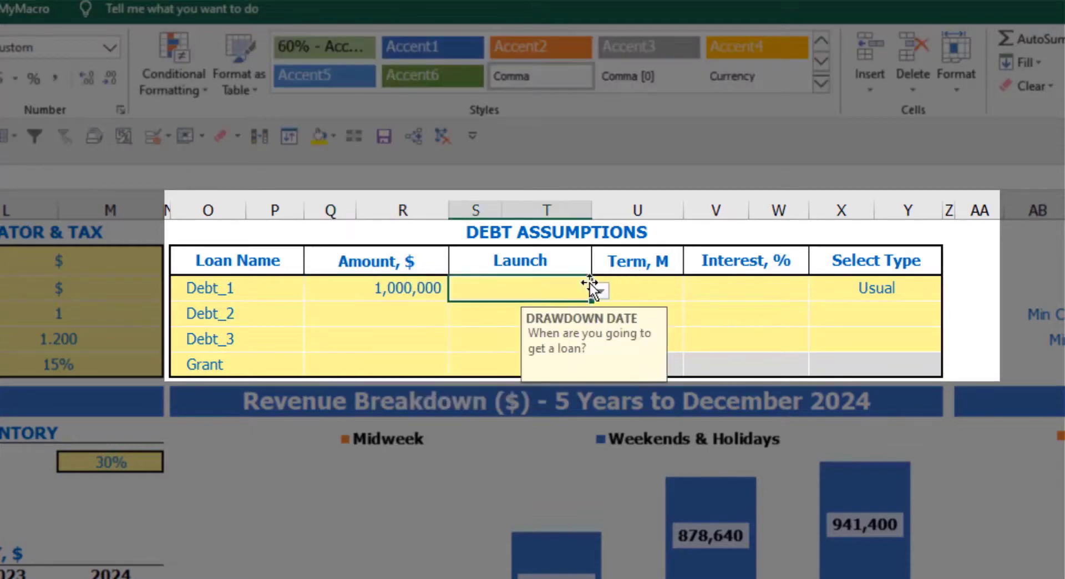
pyautogui.click(601, 291)
pyautogui.click(553, 331)
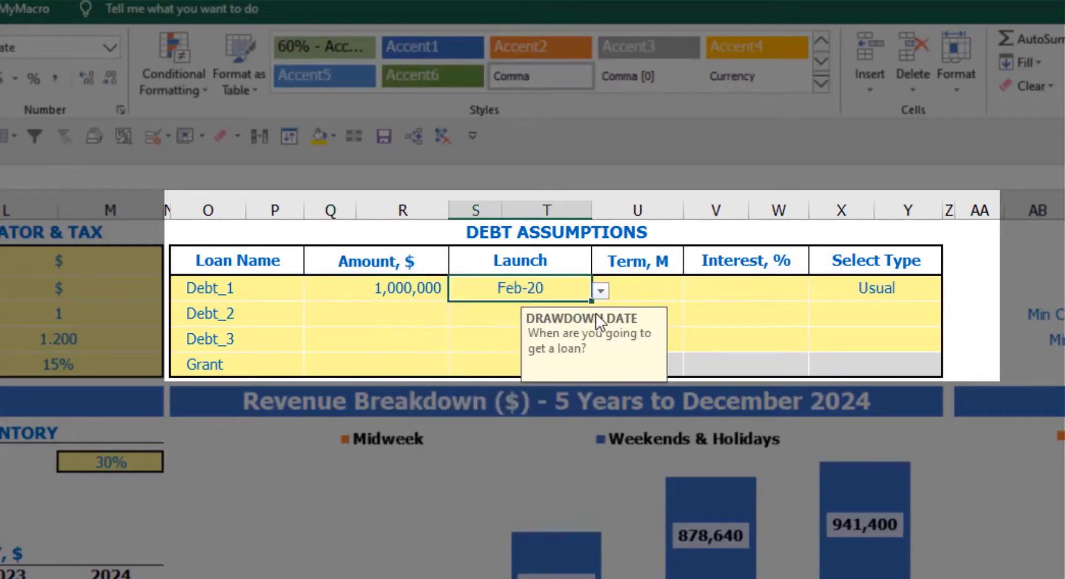
# Step: Set Debt_1's term to 60 months and its annual interest rate to 5%
pyautogui.click(639, 280)
pyautogui.write('60')
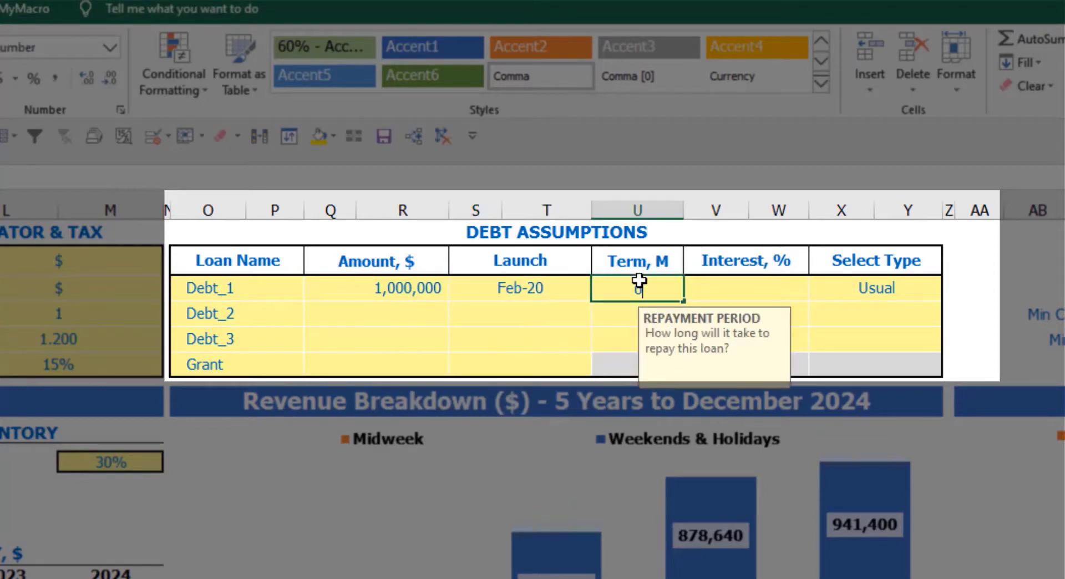
pyautogui.press('Return')
pyautogui.click(702, 287)
pyautogui.click(701, 287)
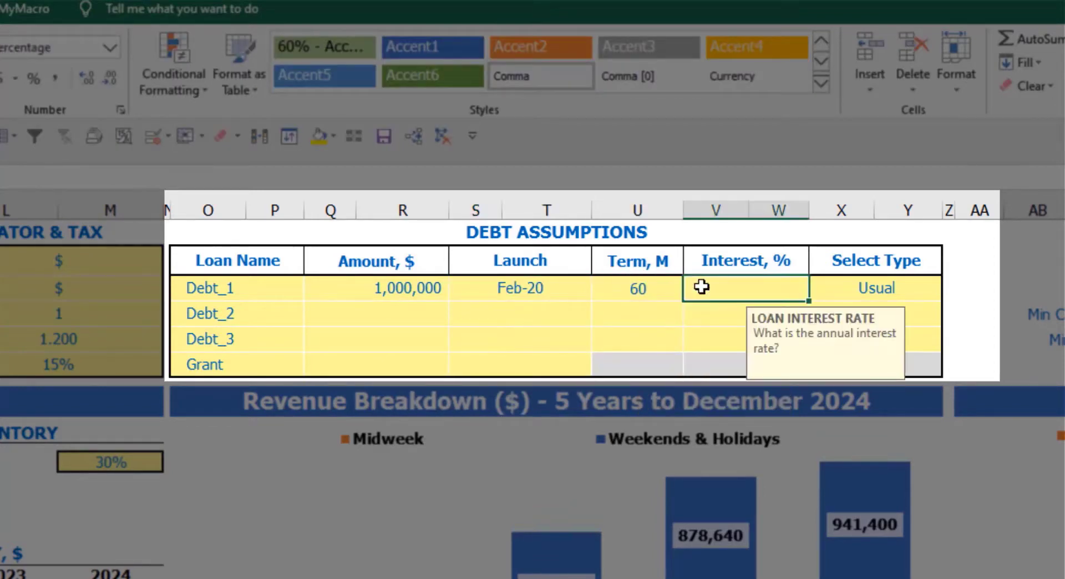
pyautogui.write('5')
pyautogui.press('Return')
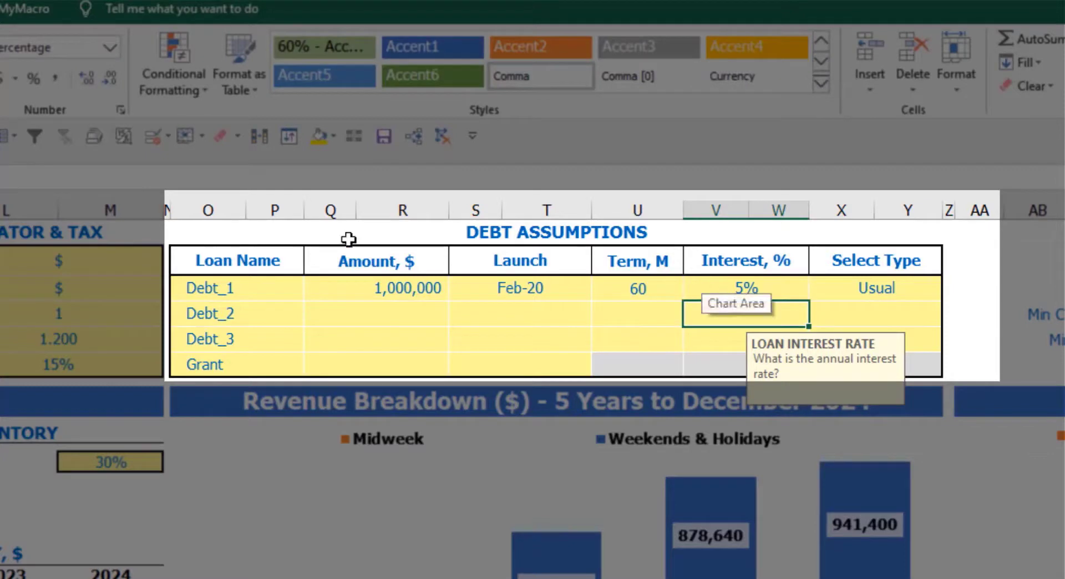
# Step: Enter a grant of 500,000 with a Mar-20 launch in the debt assumptions
pyautogui.click(391, 369)
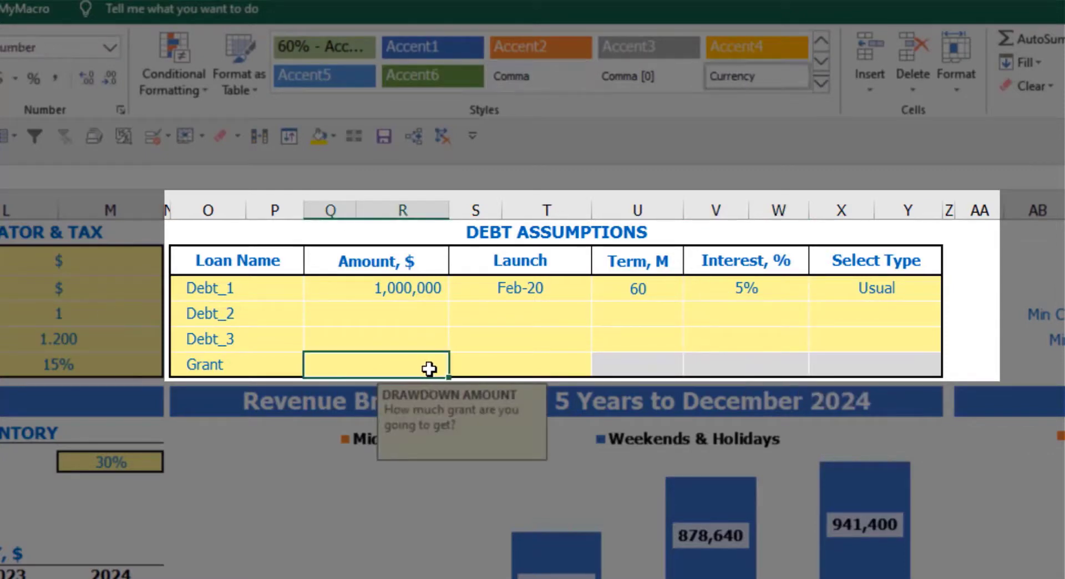
pyautogui.write('500000')
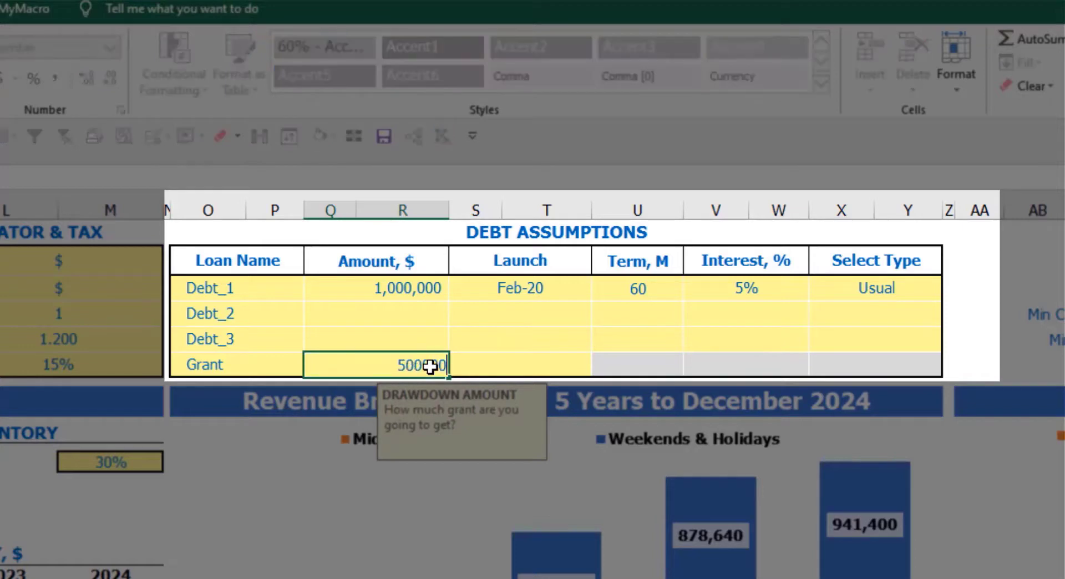
pyautogui.press('Return')
pyautogui.click(561, 370)
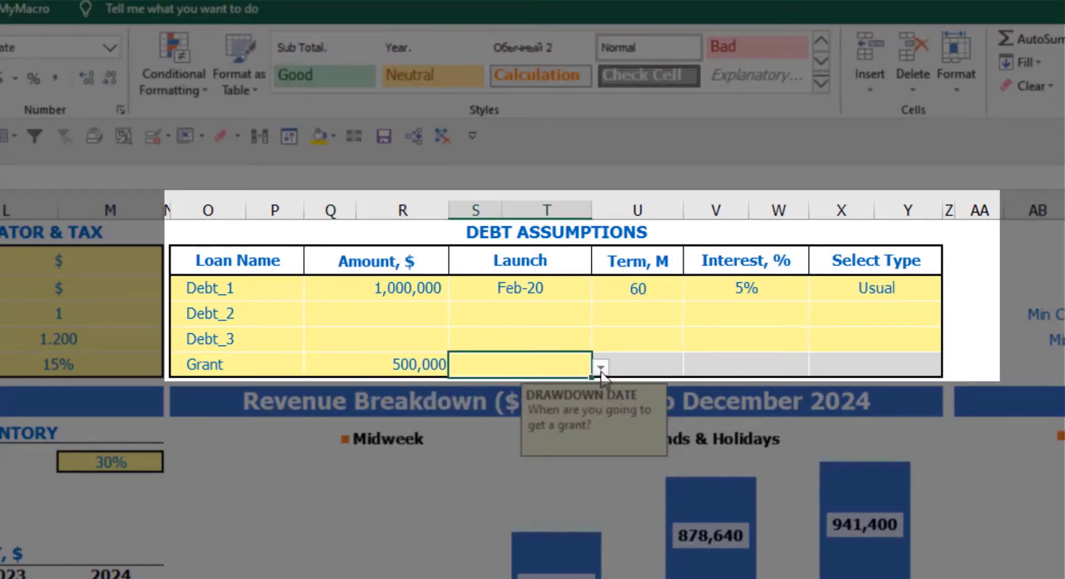
pyautogui.click(600, 367)
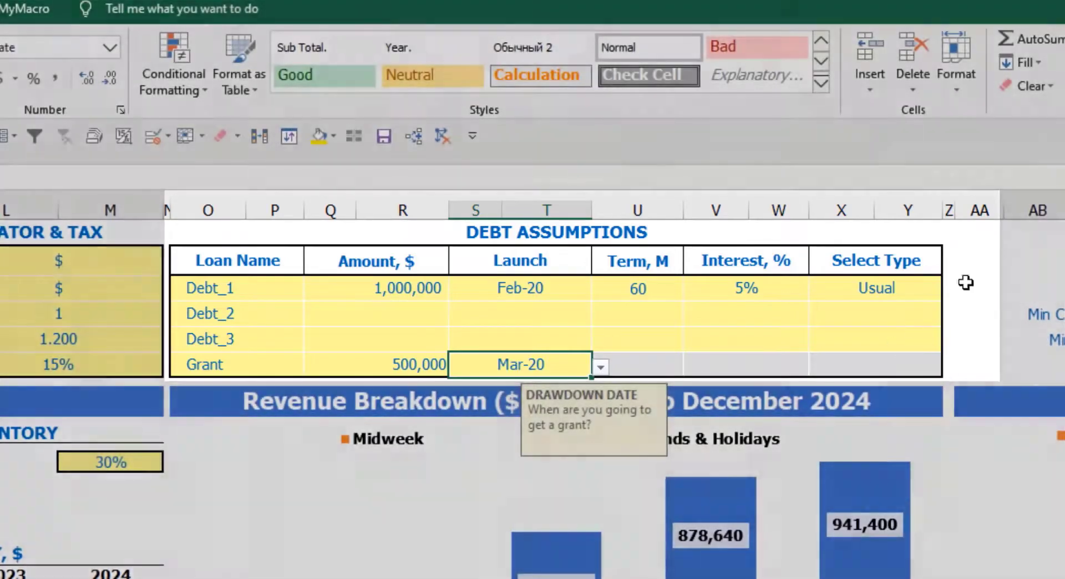
pyautogui.click(970, 275)
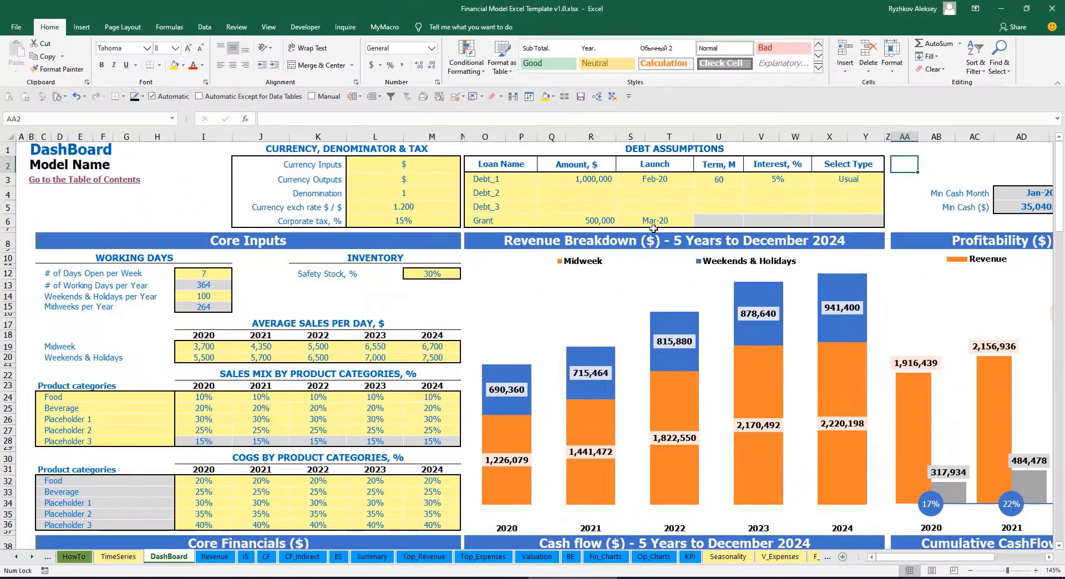
# Step: Review the Debt_1, Debt_2, Debt_3 and total debt calculations on the Capital sheet
pyautogui.moveTo(31, 558); pyautogui.dragTo(30, 558)
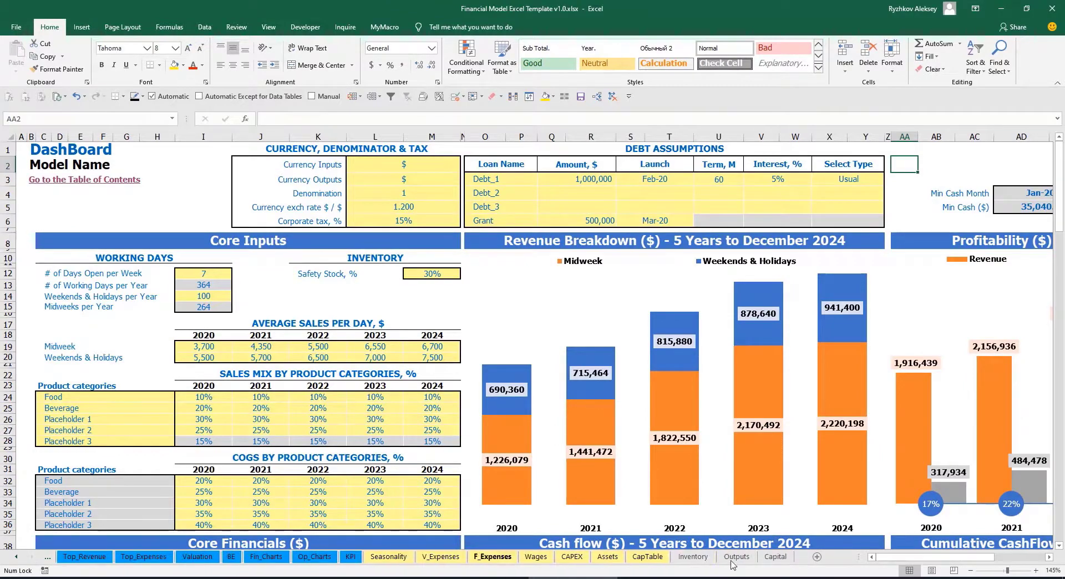
pyautogui.click(776, 558)
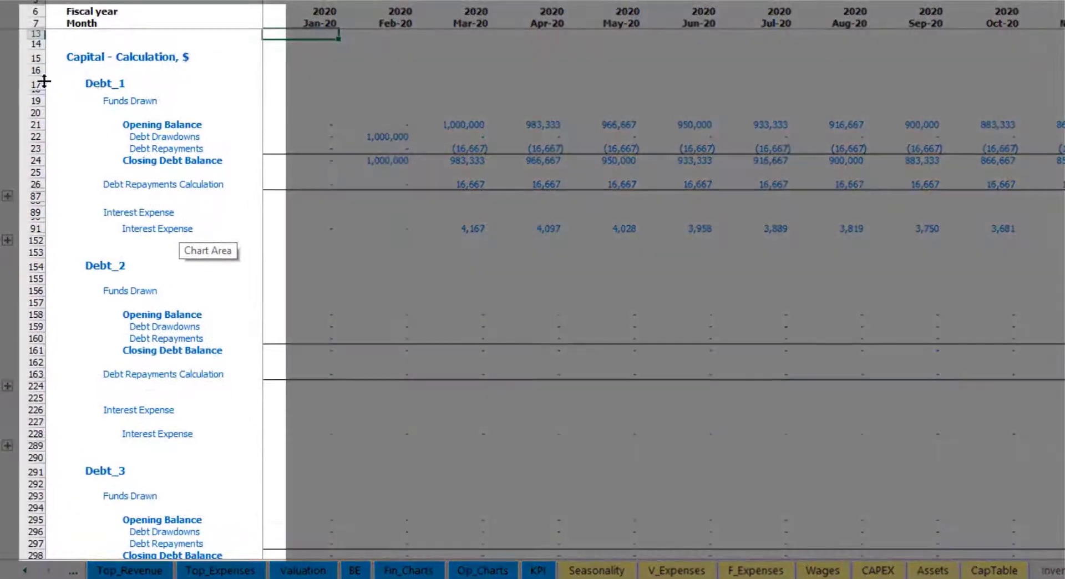
pyautogui.scroll(-9, 30, 268)
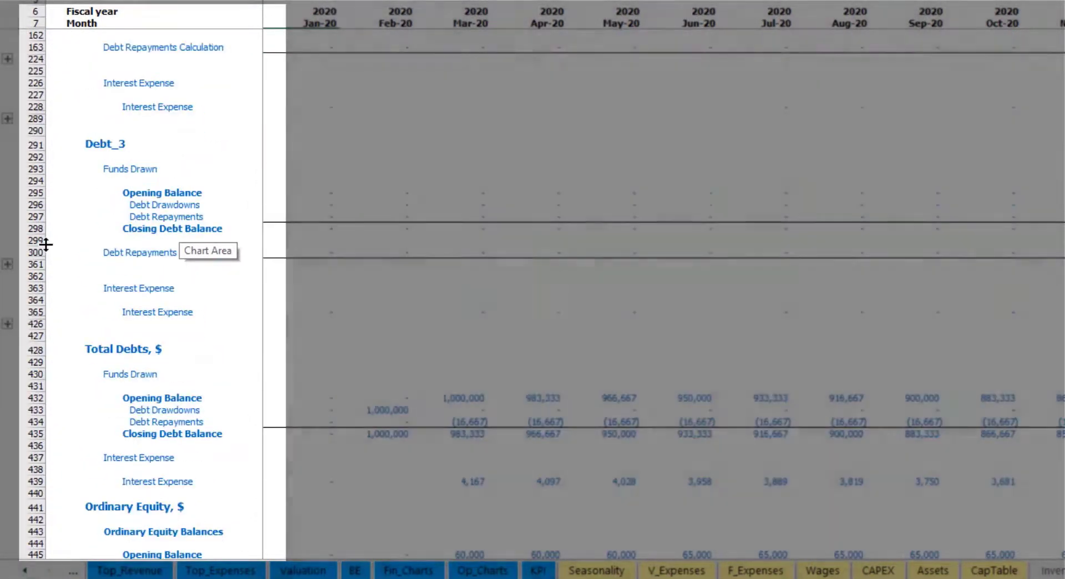
pyautogui.scroll(5, 67, 276)
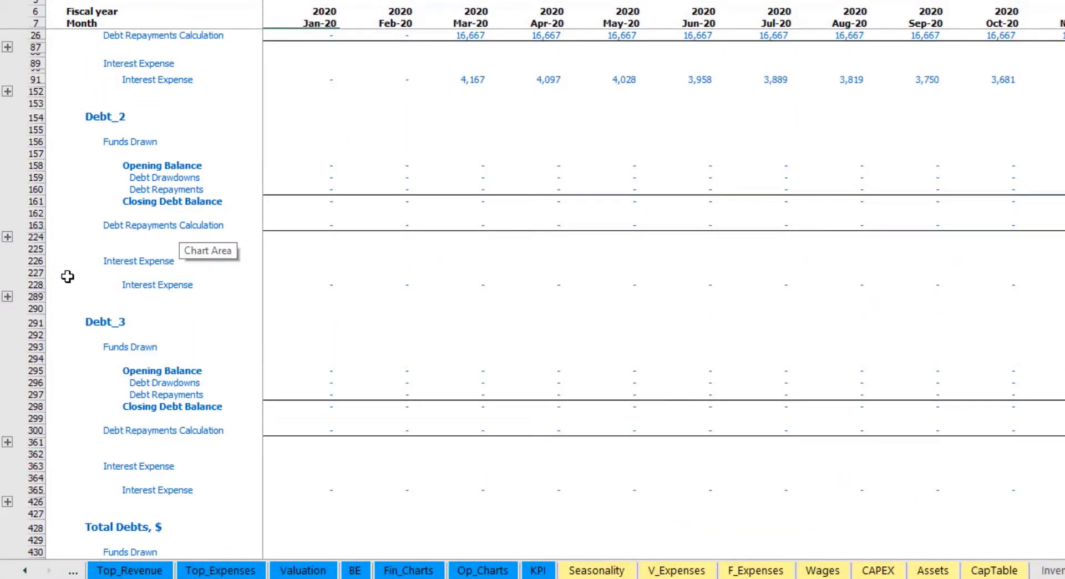
pyautogui.scroll(4, 67, 276)
# Step: Examine the Interest Expense row on the Income Statement
pyautogui.click(25, 570)
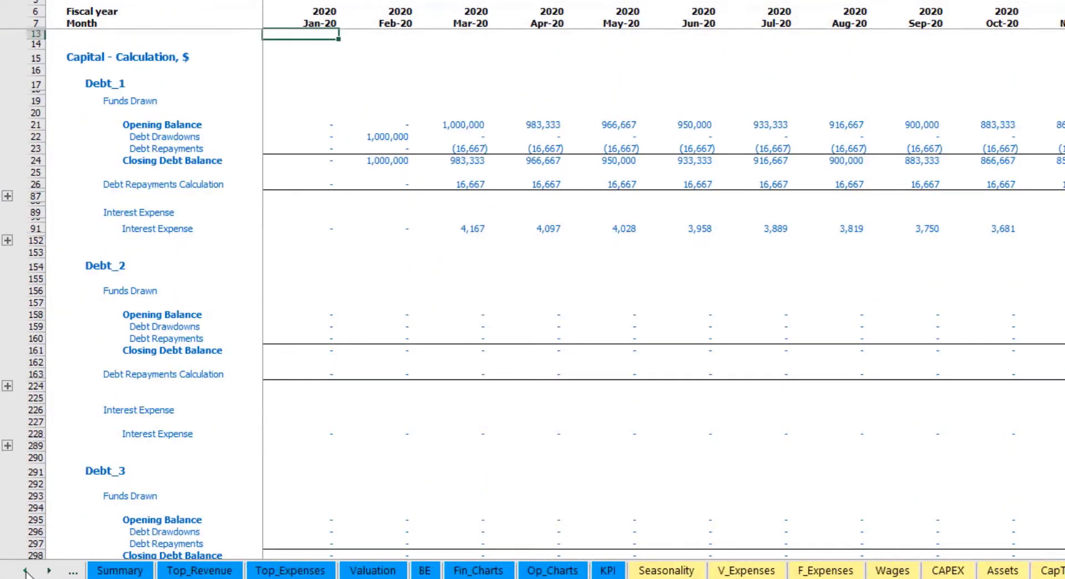
pyautogui.click(25, 570)
pyautogui.click(25, 570)
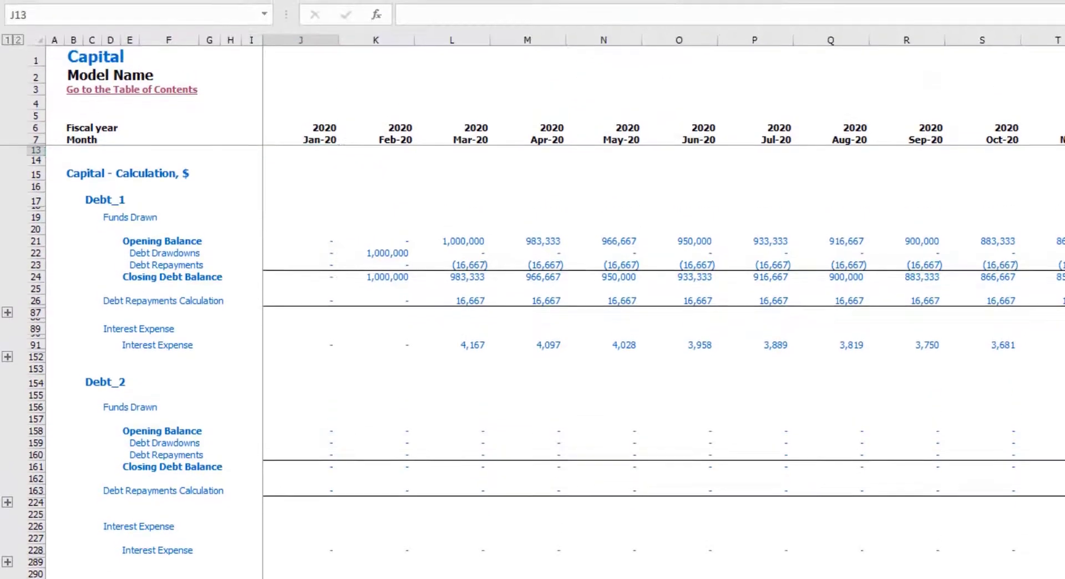
pyautogui.hotkey('ctrl', 'pageup')
pyautogui.click(35, 361)
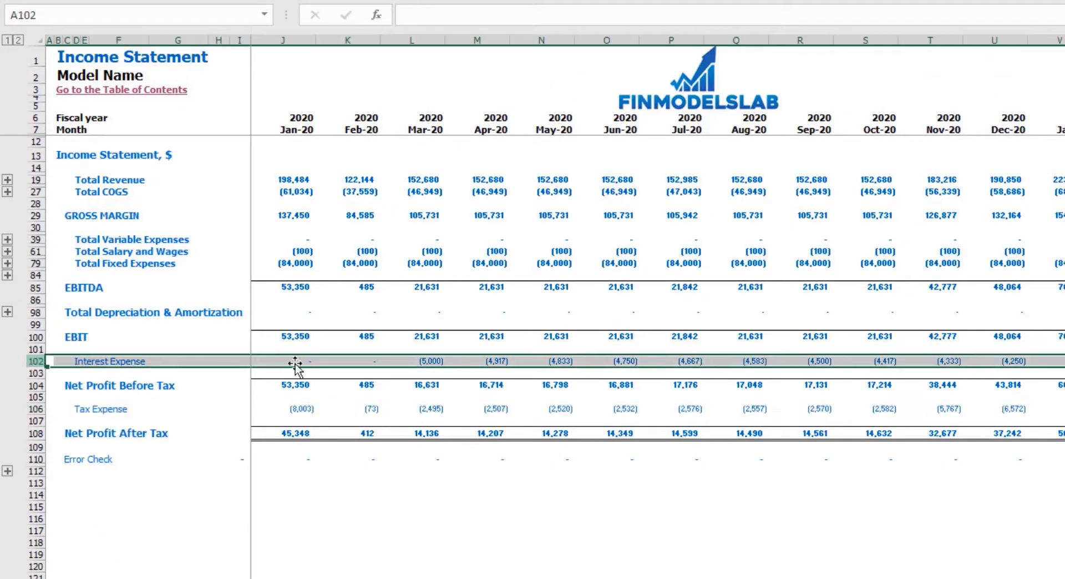
# Step: Examine Interest Paid, Debt Drawdowns and Debt Repayments on the Cash Flow Statement and the Debt row on the Balance Sheet
pyautogui.hotkey('ctrl', 'pageup')
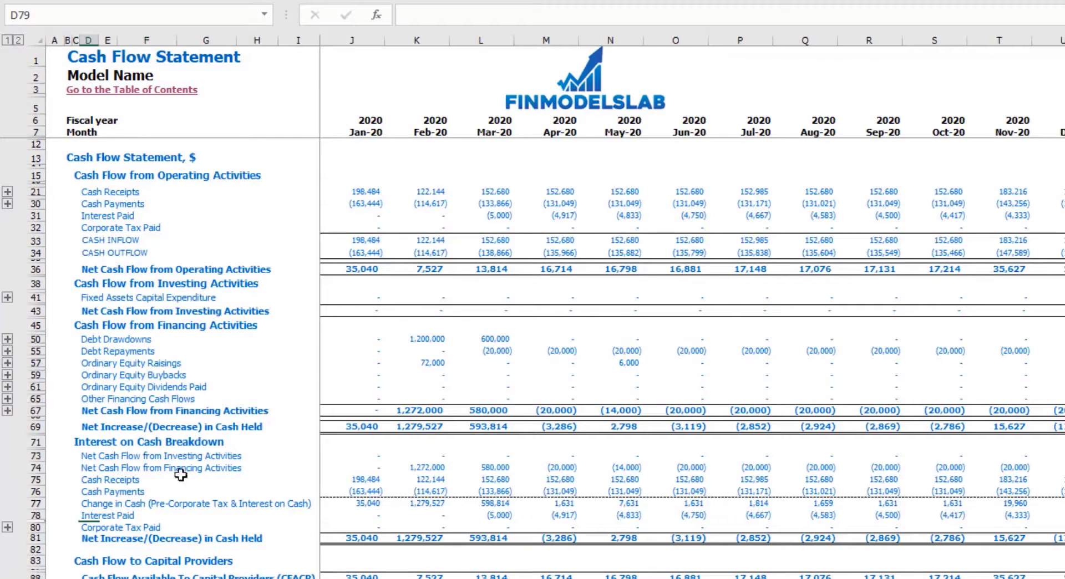
pyautogui.click(39, 217)
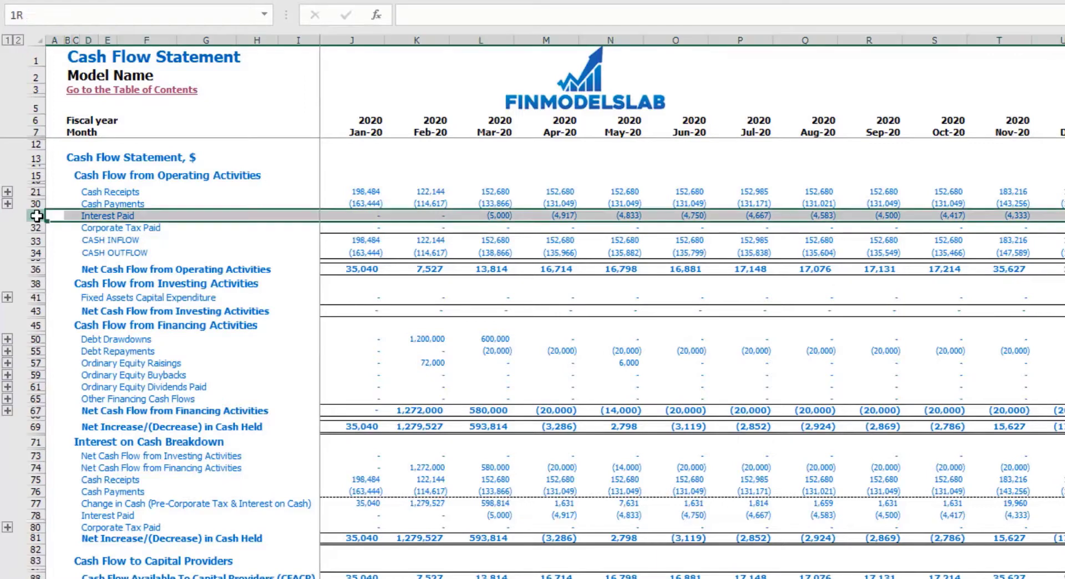
pyautogui.click(36, 339)
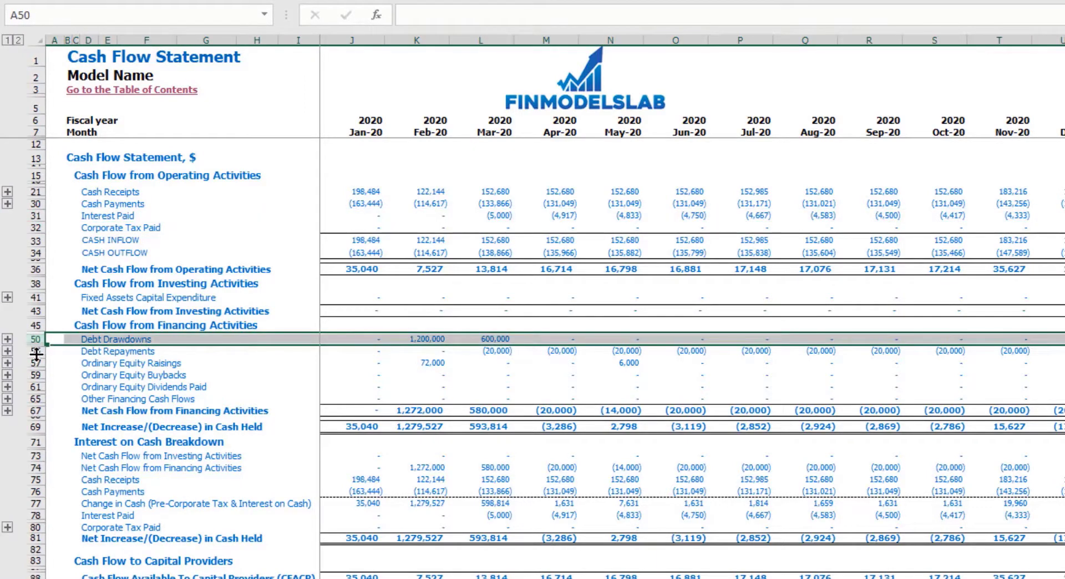
pyautogui.click(36, 351)
pyautogui.hotkey('ctrl', 'pageup')
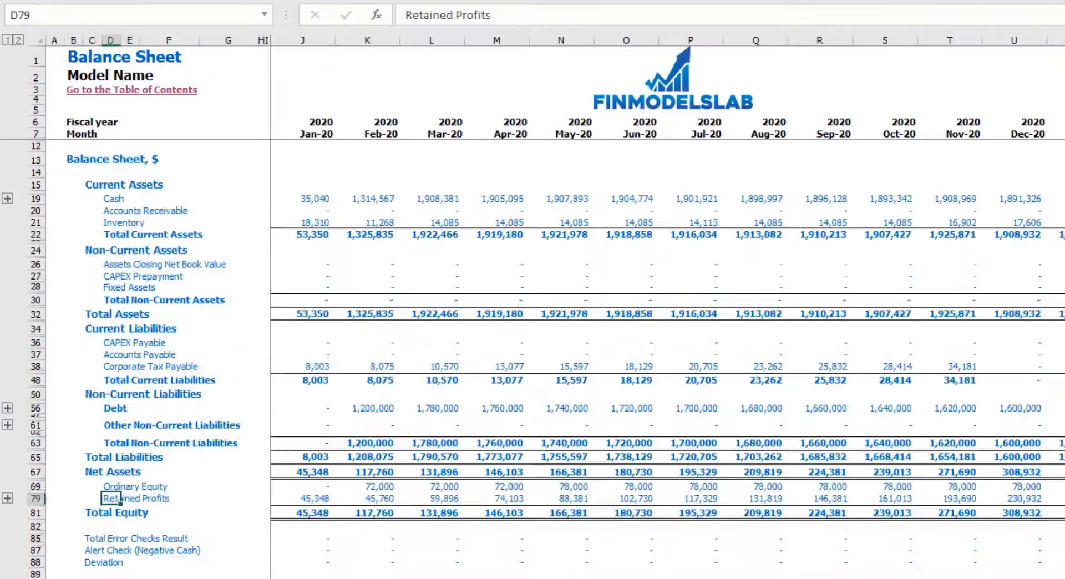
pyautogui.click(35, 408)
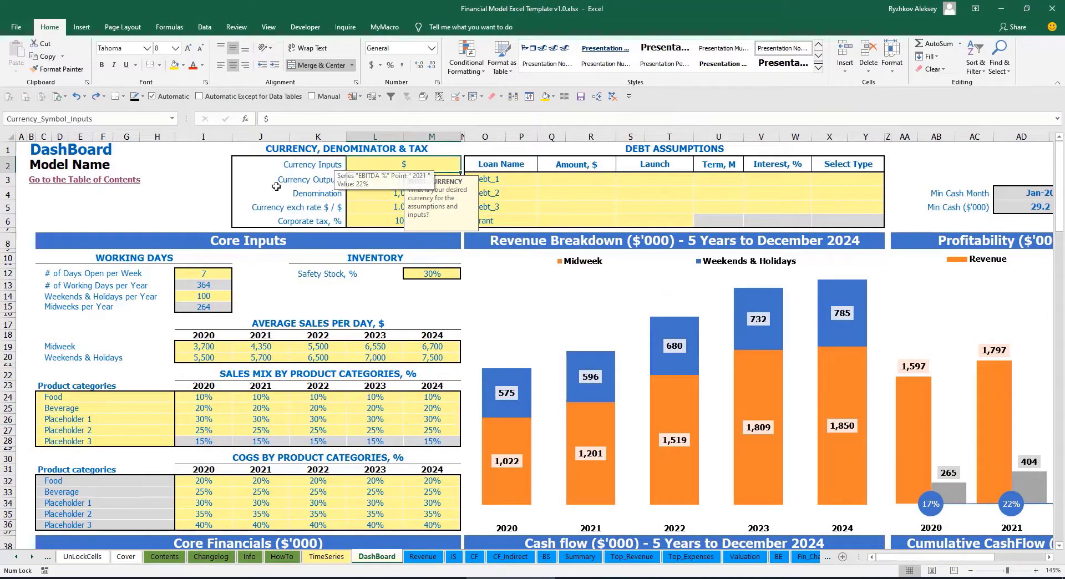
# Step: Set the input currency to USD and the output currency to EUR in the dashboard's currency assumptions
pyautogui.click(190, 170)
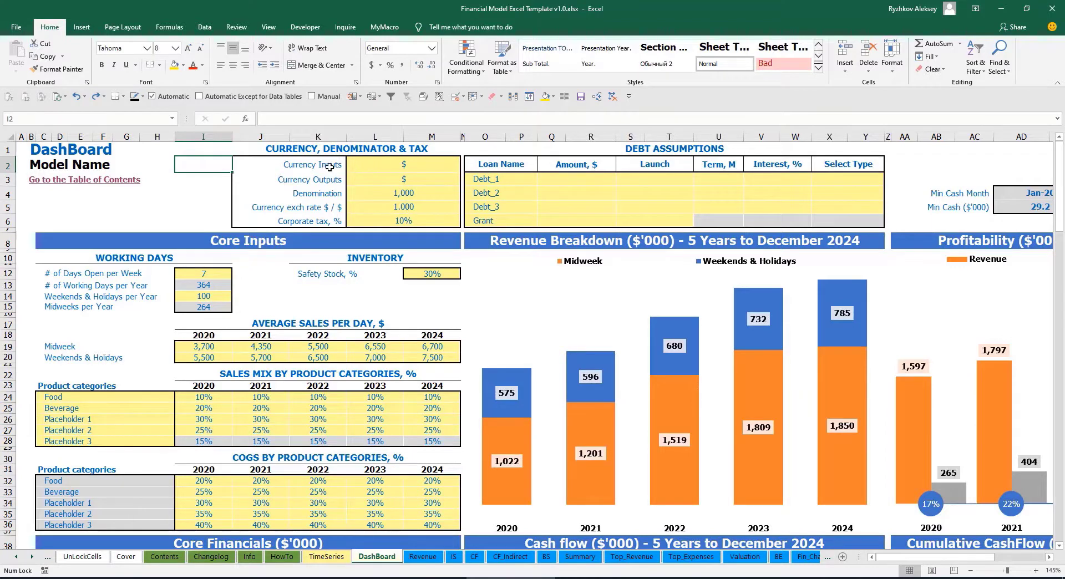
pyautogui.click(390, 166)
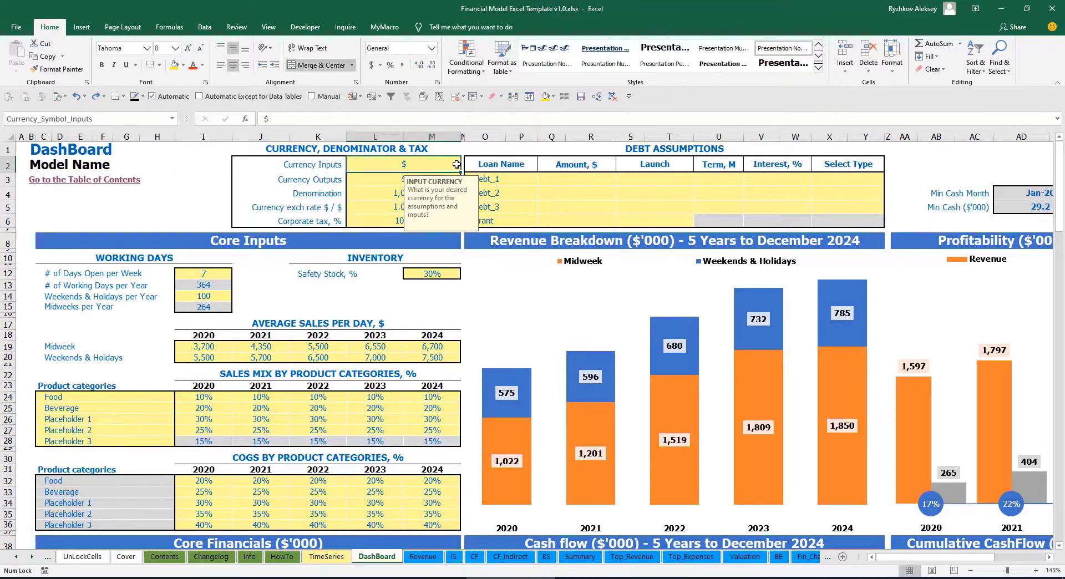
pyautogui.click(362, 182)
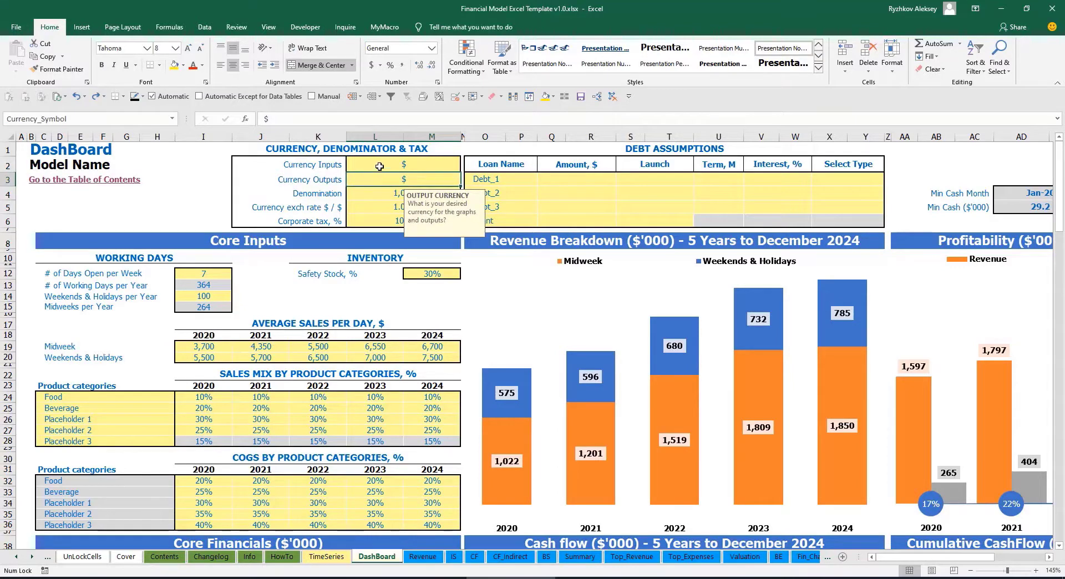
pyautogui.click(379, 166)
pyautogui.click(378, 179)
pyautogui.click(392, 166)
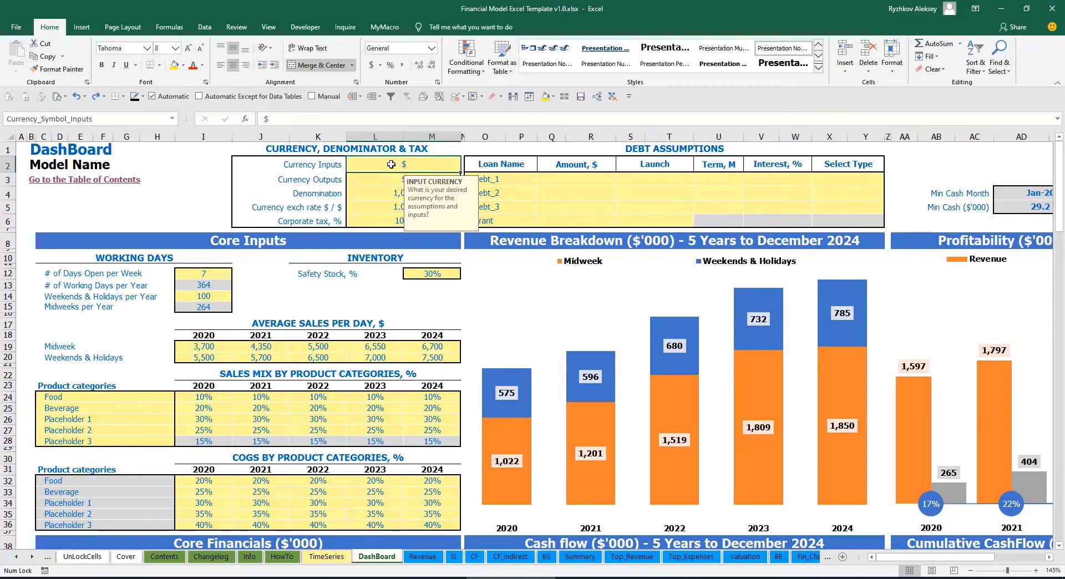
pyautogui.write('US')
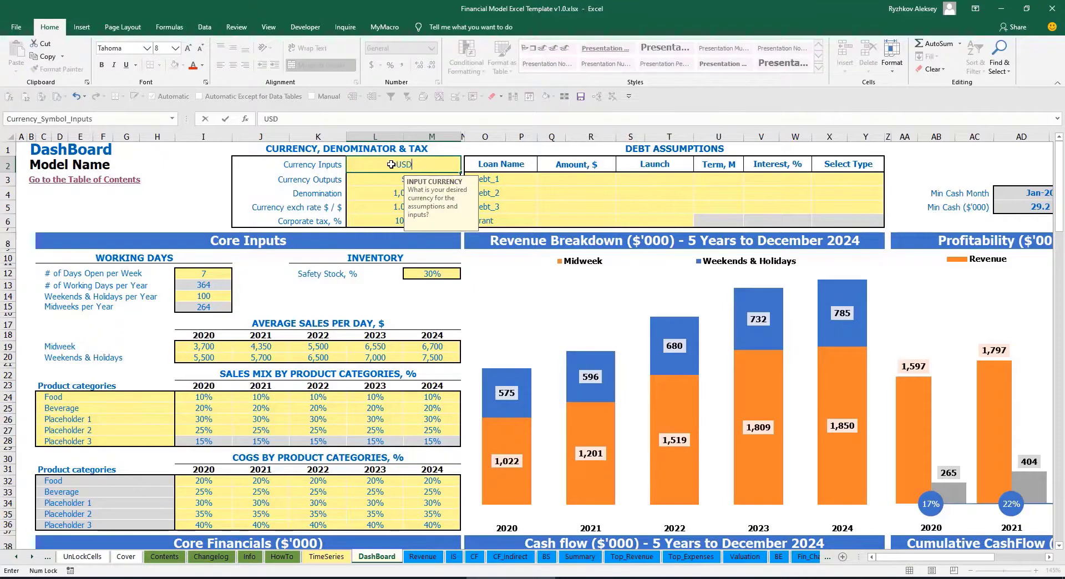
pyautogui.write('D')
pyautogui.press('Return')
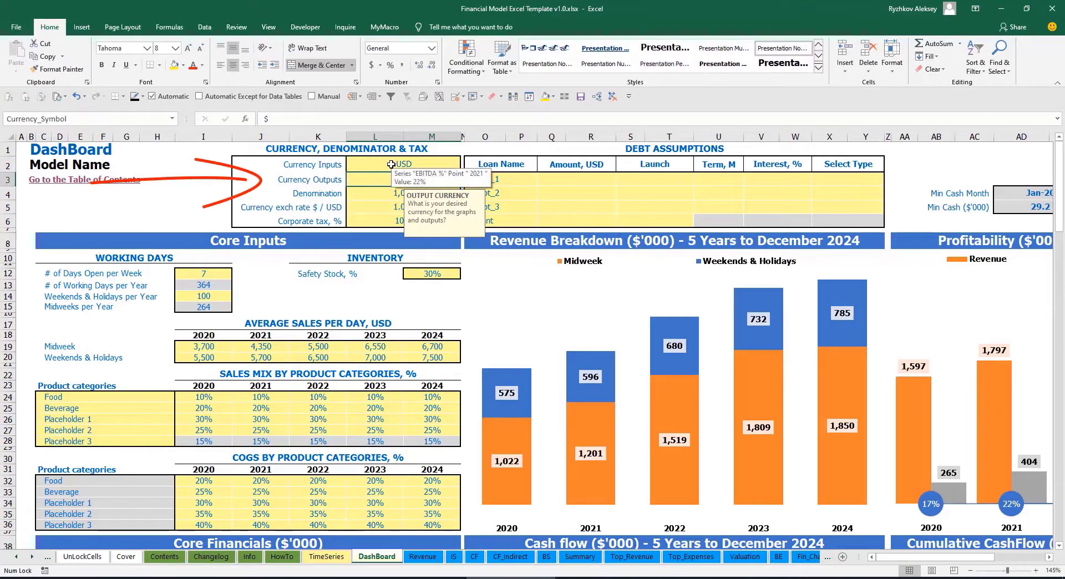
pyautogui.write('EUR')
pyautogui.press('Return')
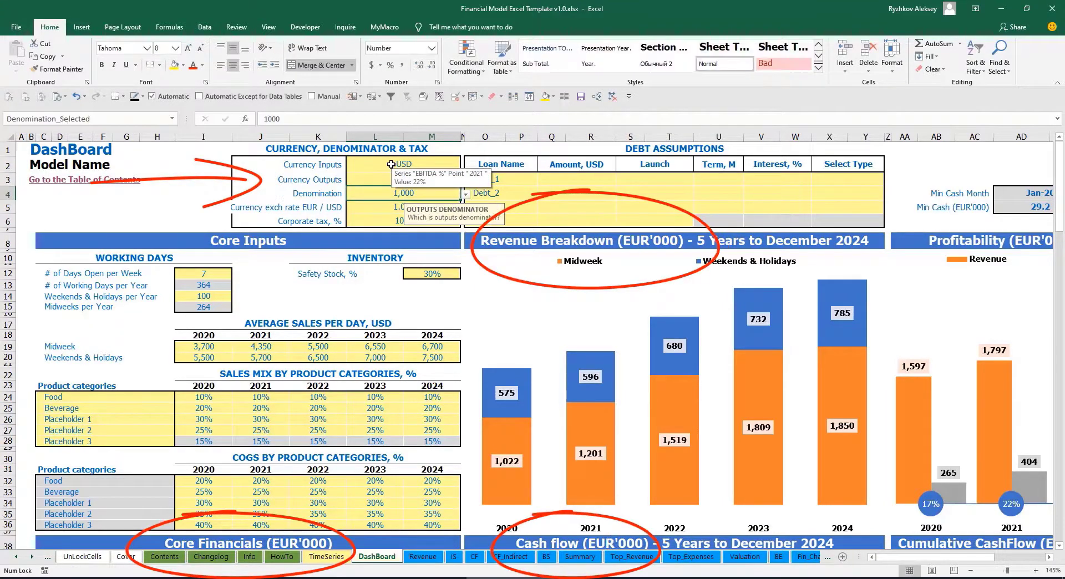
# Step: Set the EUR / USD currency exchange rate to 1.2
pyautogui.click(212, 186)
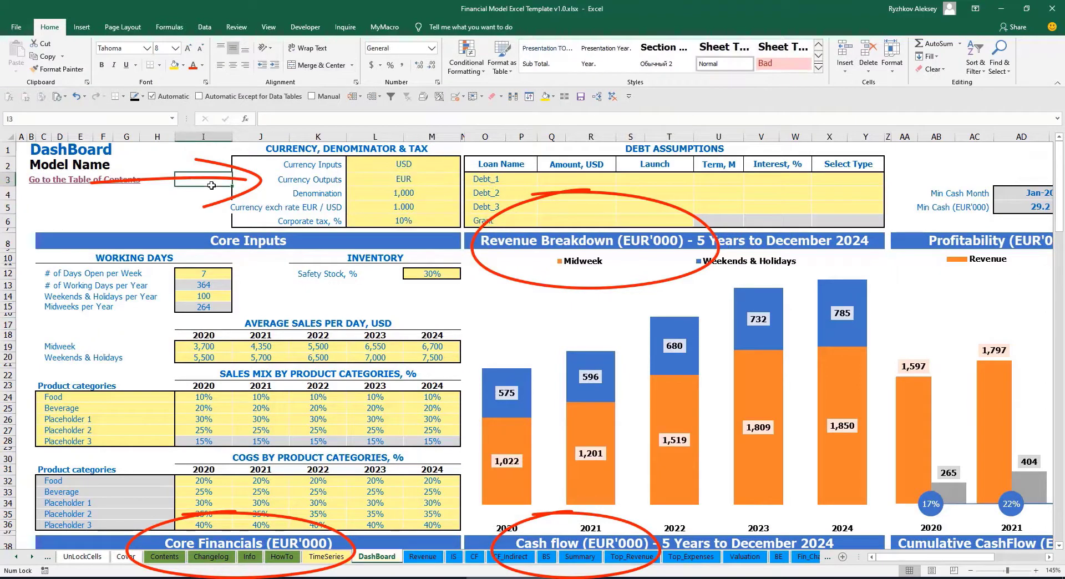
pyautogui.click(377, 209)
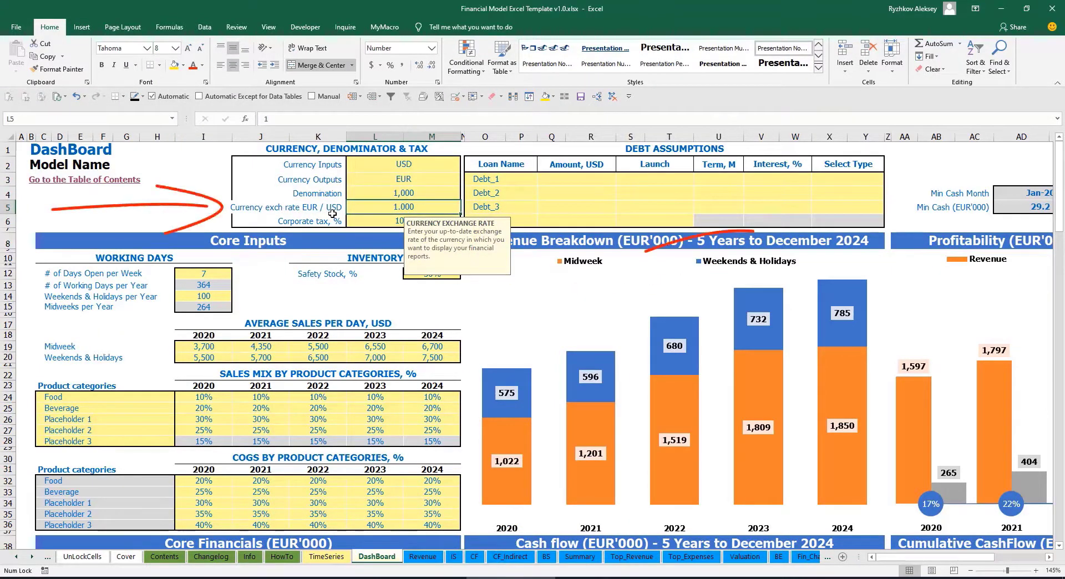
pyautogui.write('1.2')
pyautogui.press('Return')
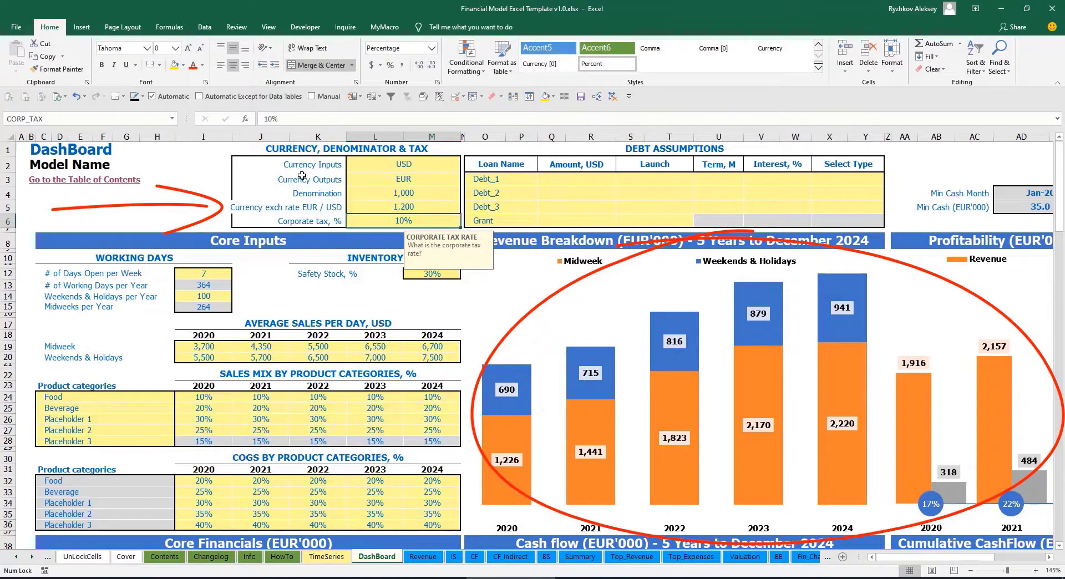
pyautogui.click(382, 162)
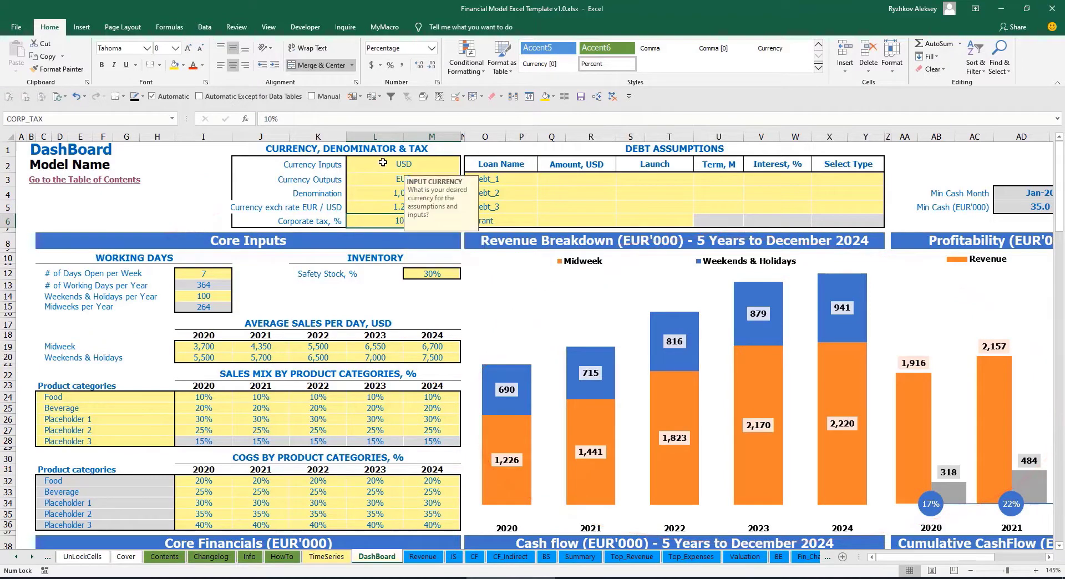
pyautogui.click(374, 180)
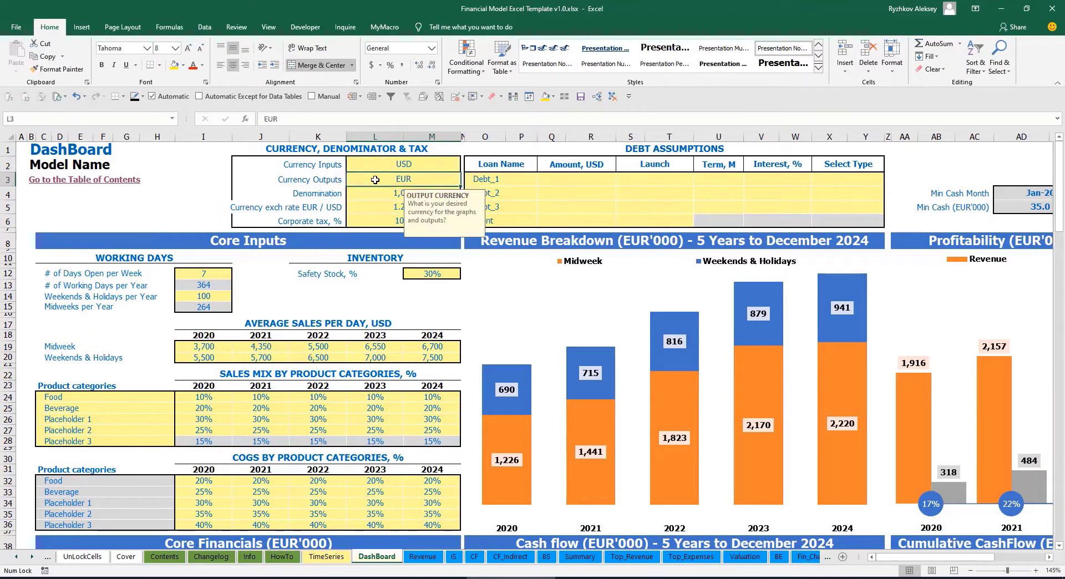
pyautogui.click(363, 207)
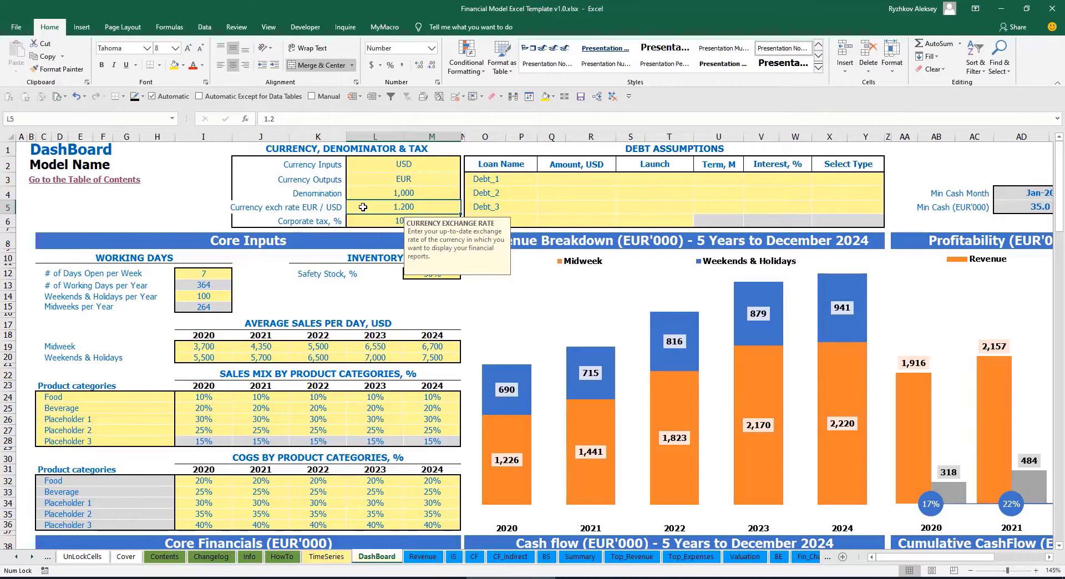
# Step: Set the output denomination to 1,000,000 and check the income statement on the Summary sheet
pyautogui.click(350, 191)
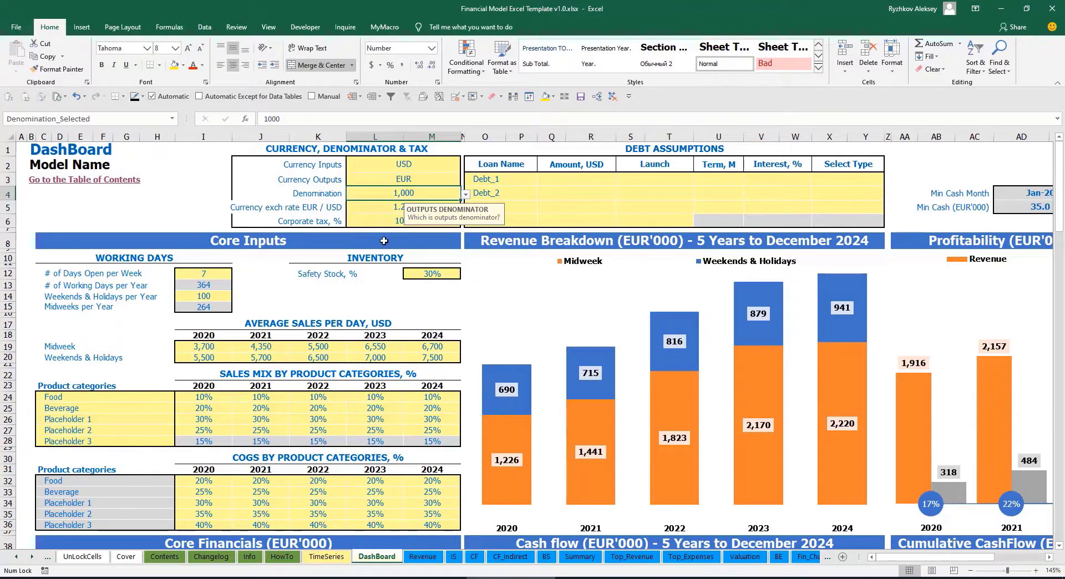
pyautogui.click(579, 557)
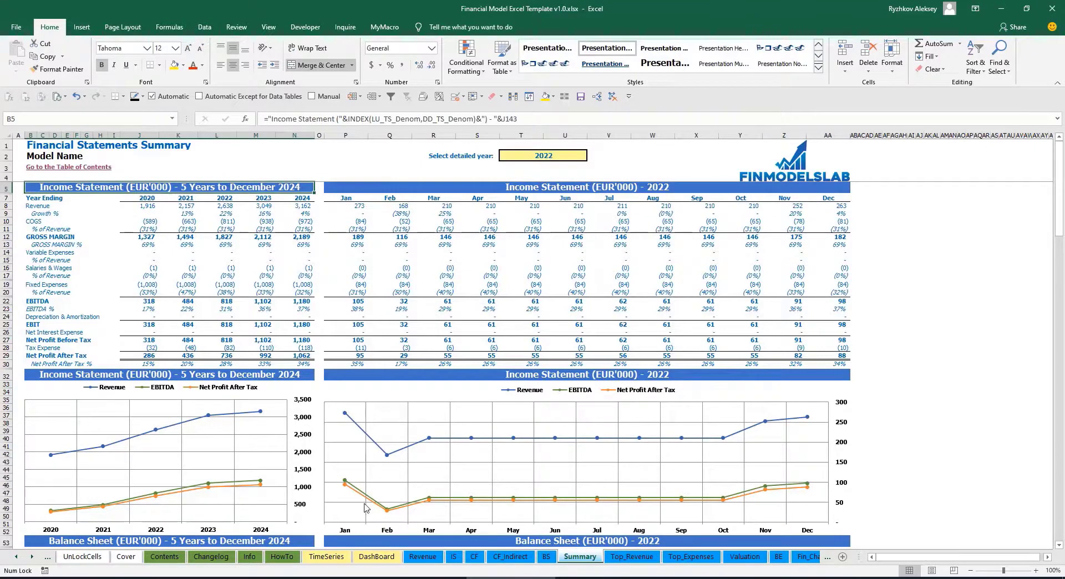
pyautogui.click(377, 556)
pyautogui.click(465, 194)
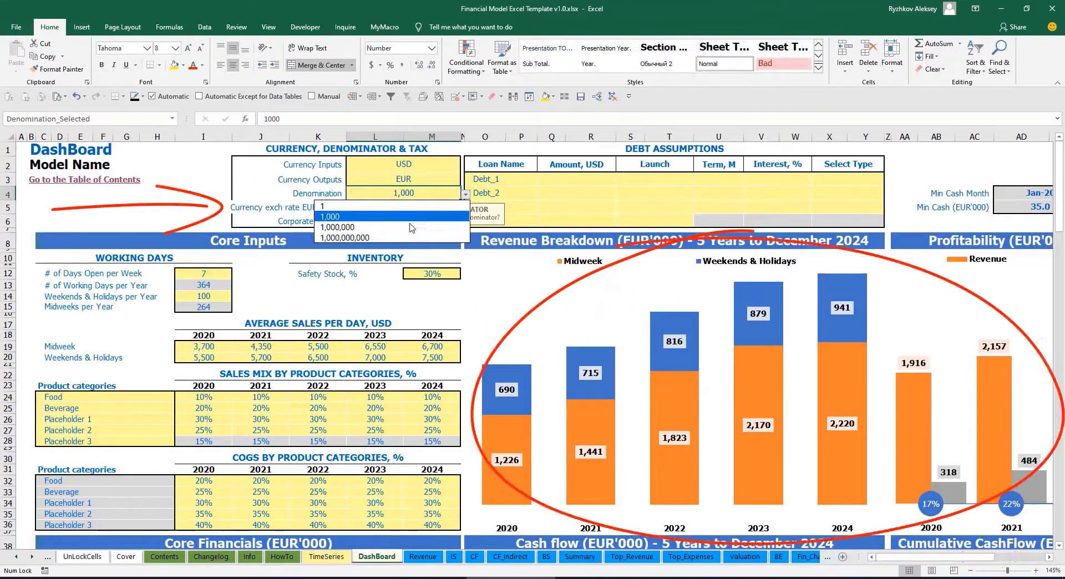
pyautogui.click(388, 232)
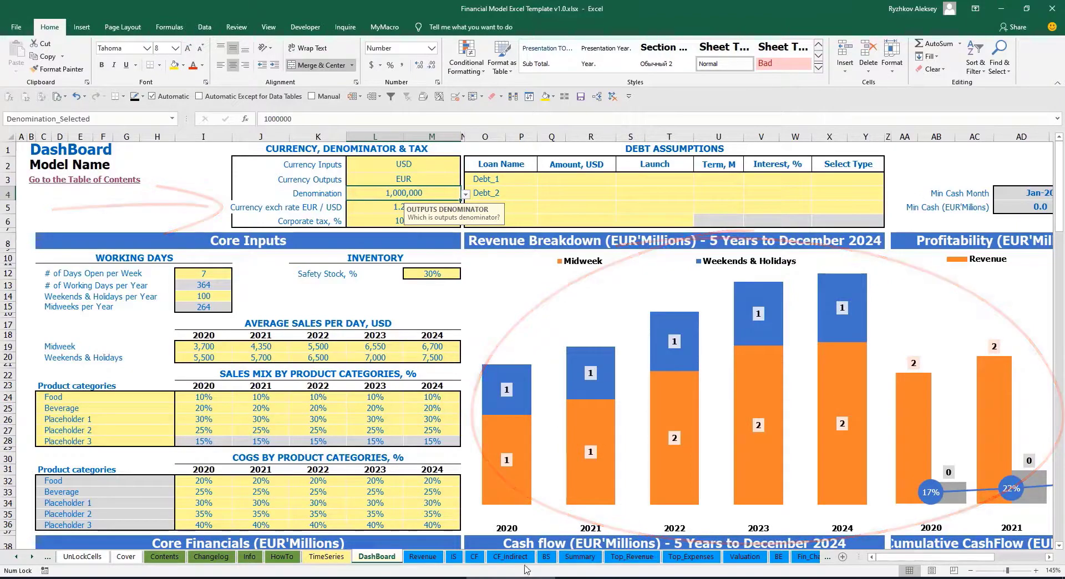
pyautogui.click(580, 557)
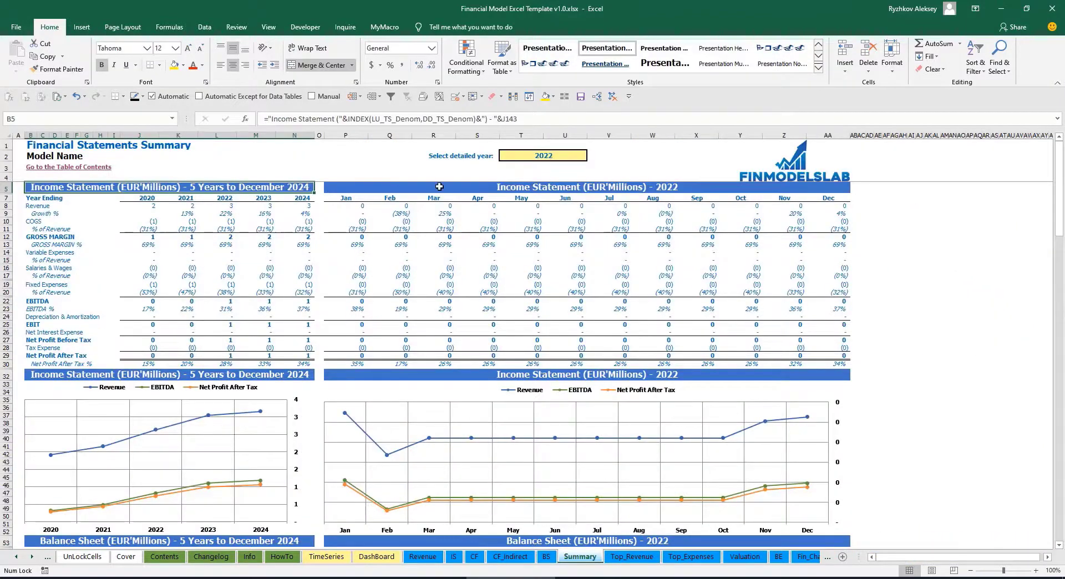
pyautogui.click(437, 190)
# Step: Set the output denomination to 1 on the DashBoard sheet and check the figures on the Summary sheet
pyautogui.click(376, 557)
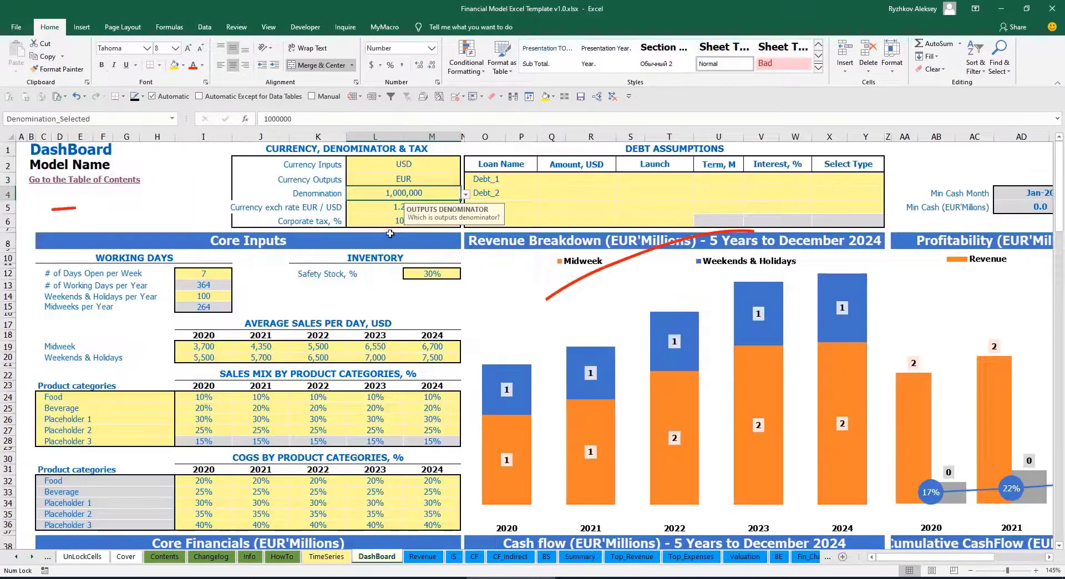
pyautogui.click(465, 195)
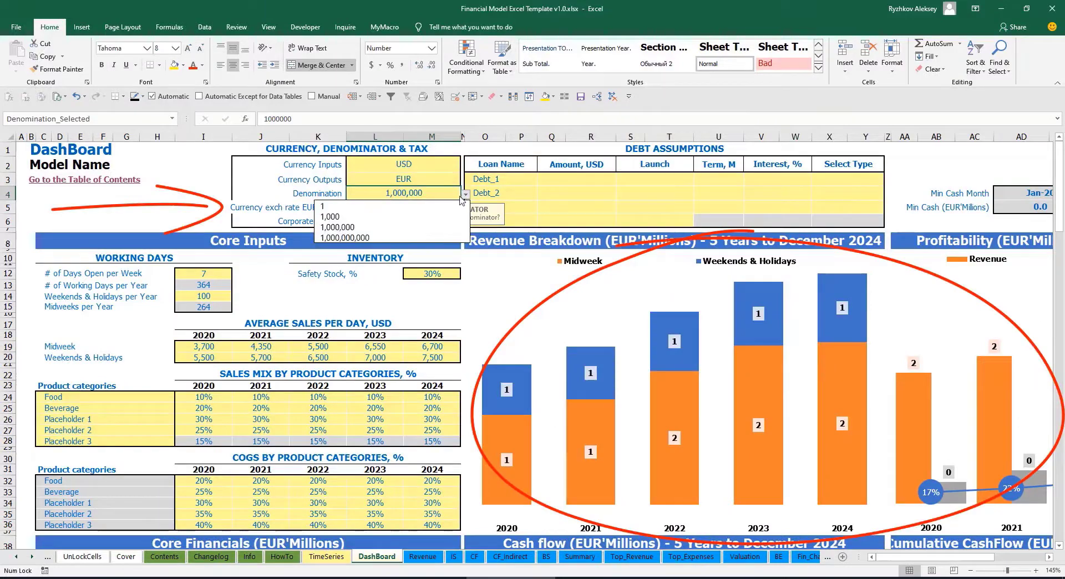
pyautogui.click(392, 208)
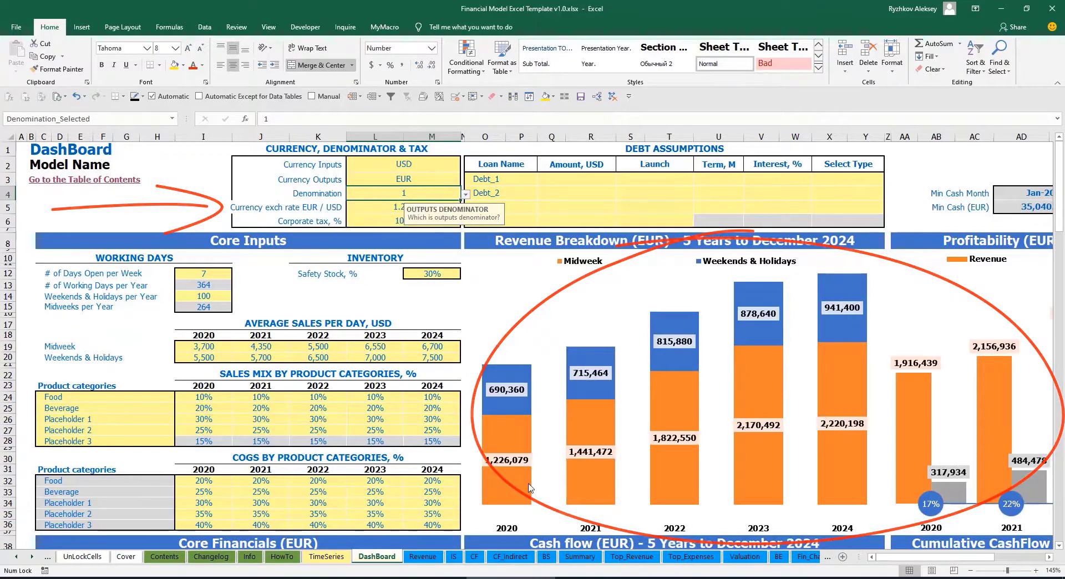
pyautogui.click(580, 557)
# Step: Set the corporate tax on the DashBoard sheet to 15% and examine the Tax Expense row on the Income Statement
pyautogui.click(367, 556)
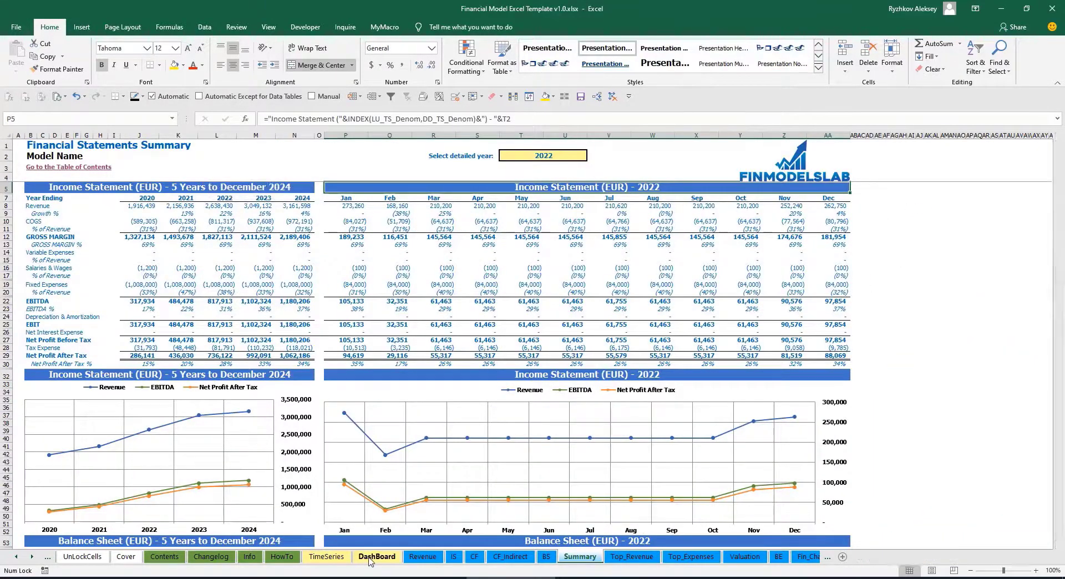
pyautogui.click(380, 215)
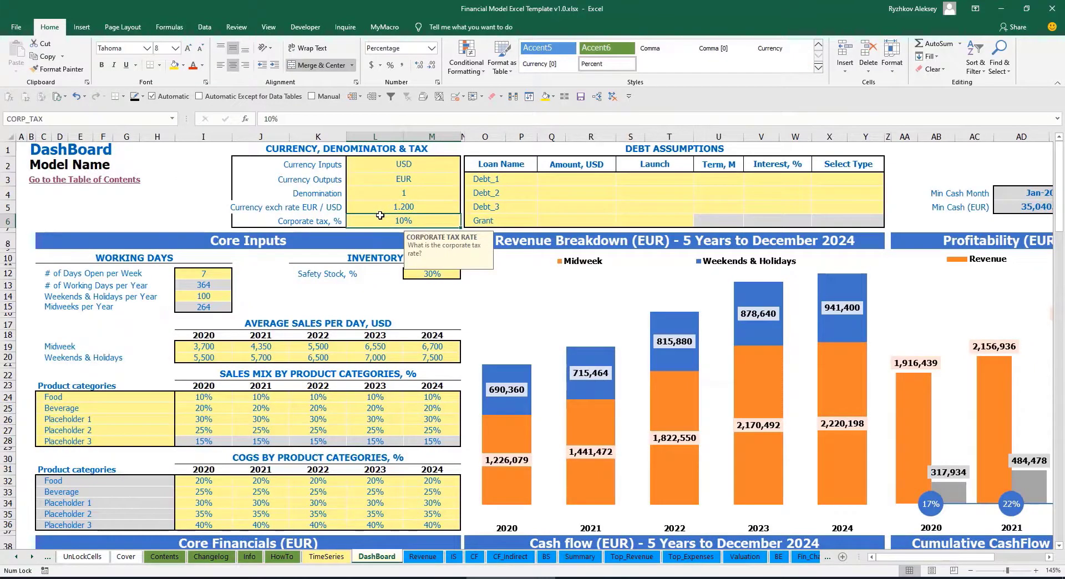
pyautogui.write('15')
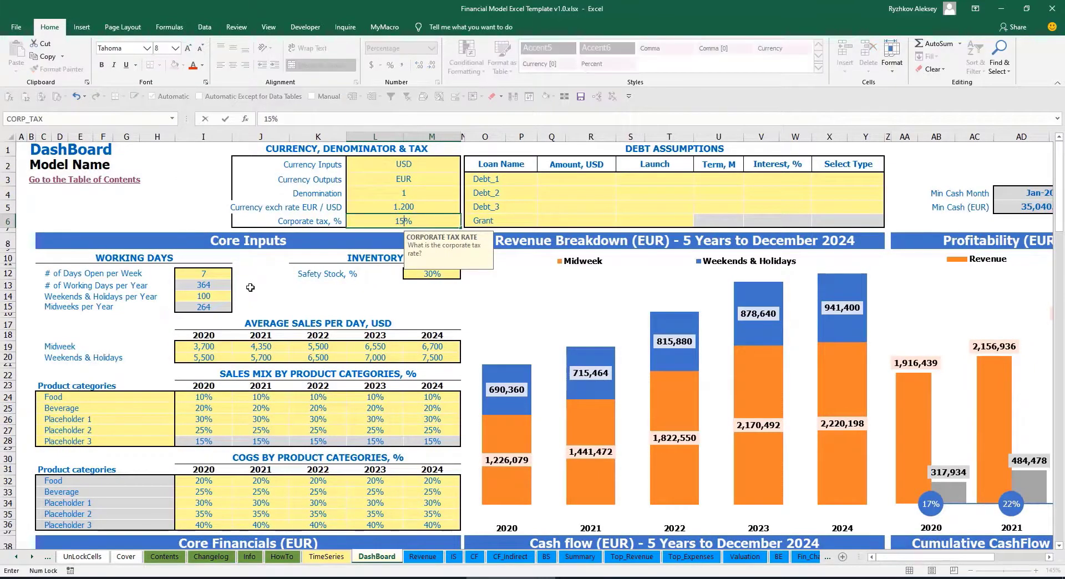
pyautogui.press('Return')
pyautogui.click(454, 556)
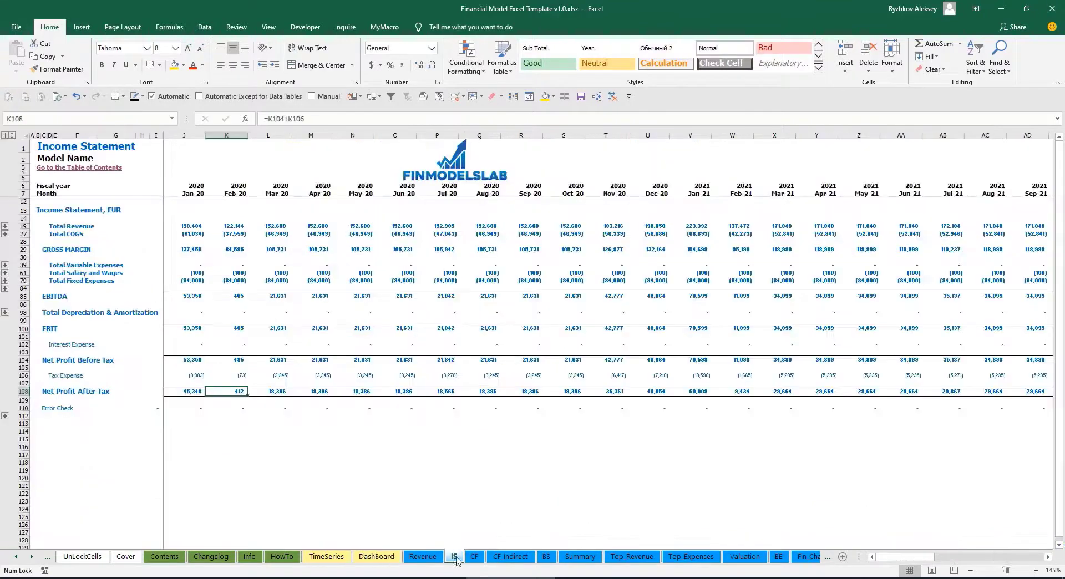
pyautogui.click(24, 375)
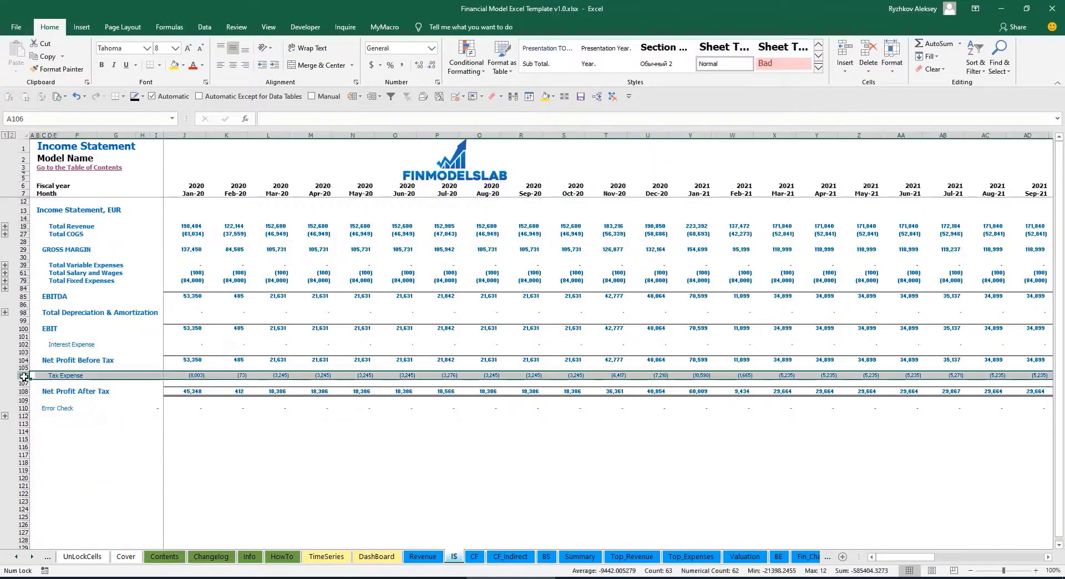